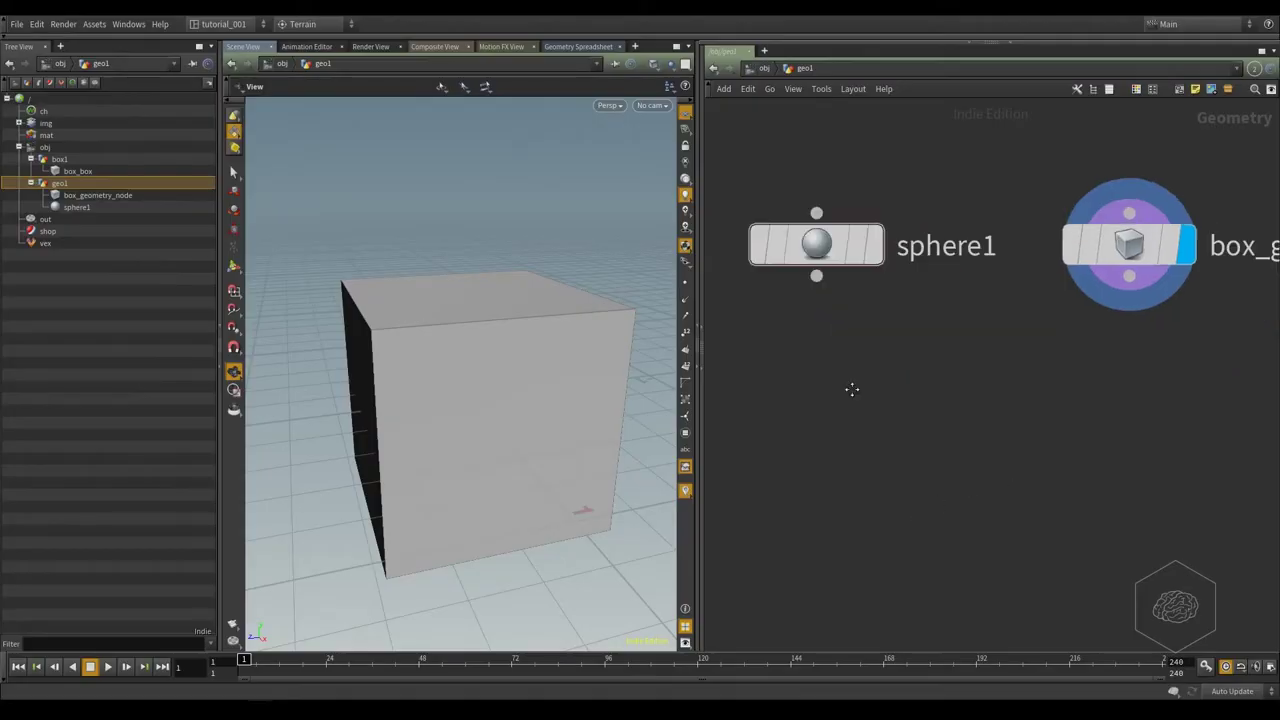
drag(931, 151, 825, 339)
drag(954, 174, 738, 367)
drag(1141, 212, 1126, 366)
Add a Merge node to the geo1 network and place it below and between sphere1 and box_geometry_node.
middle_drag(1052, 454, 1037, 411)
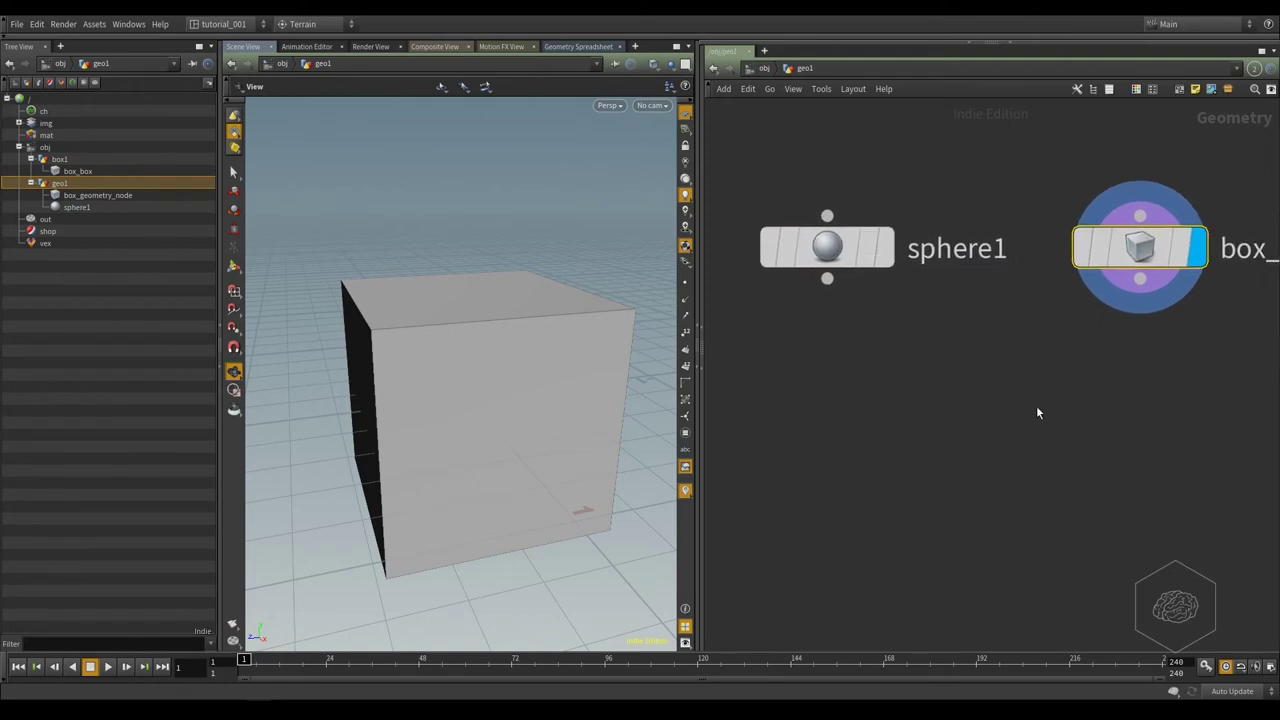
middle_drag(994, 477, 963, 466)
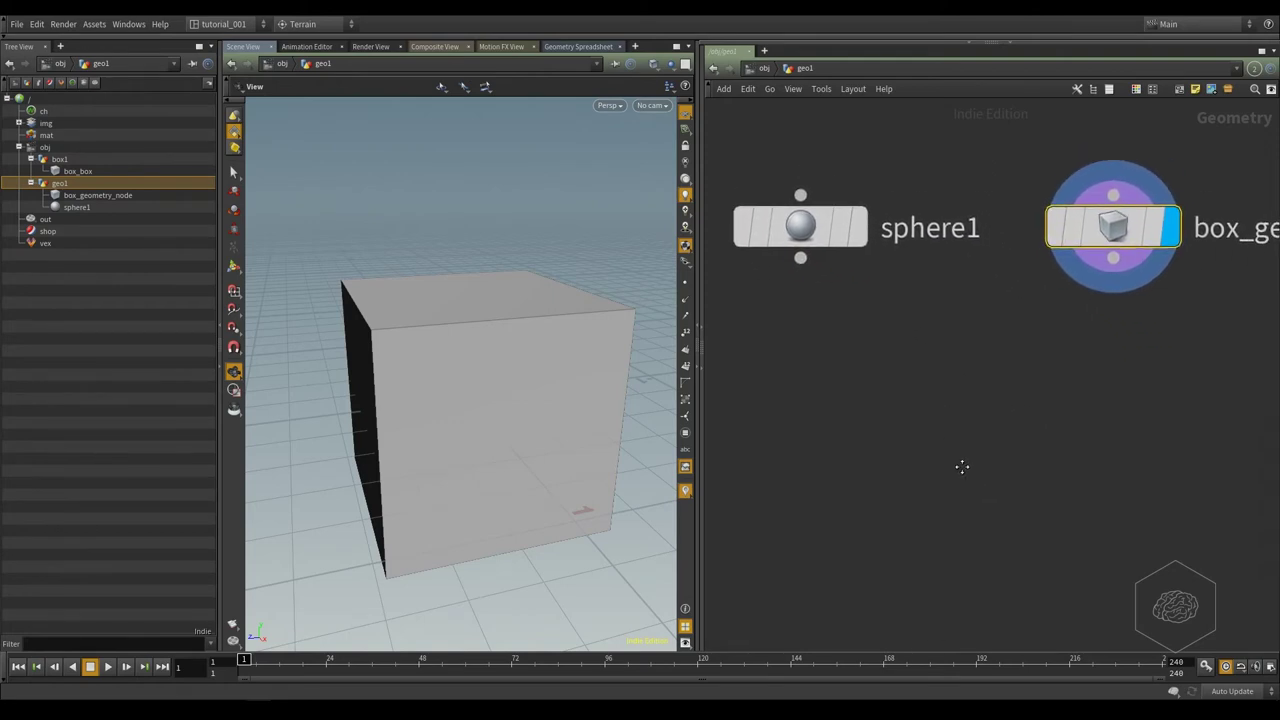
scroll(961, 468, down, 4)
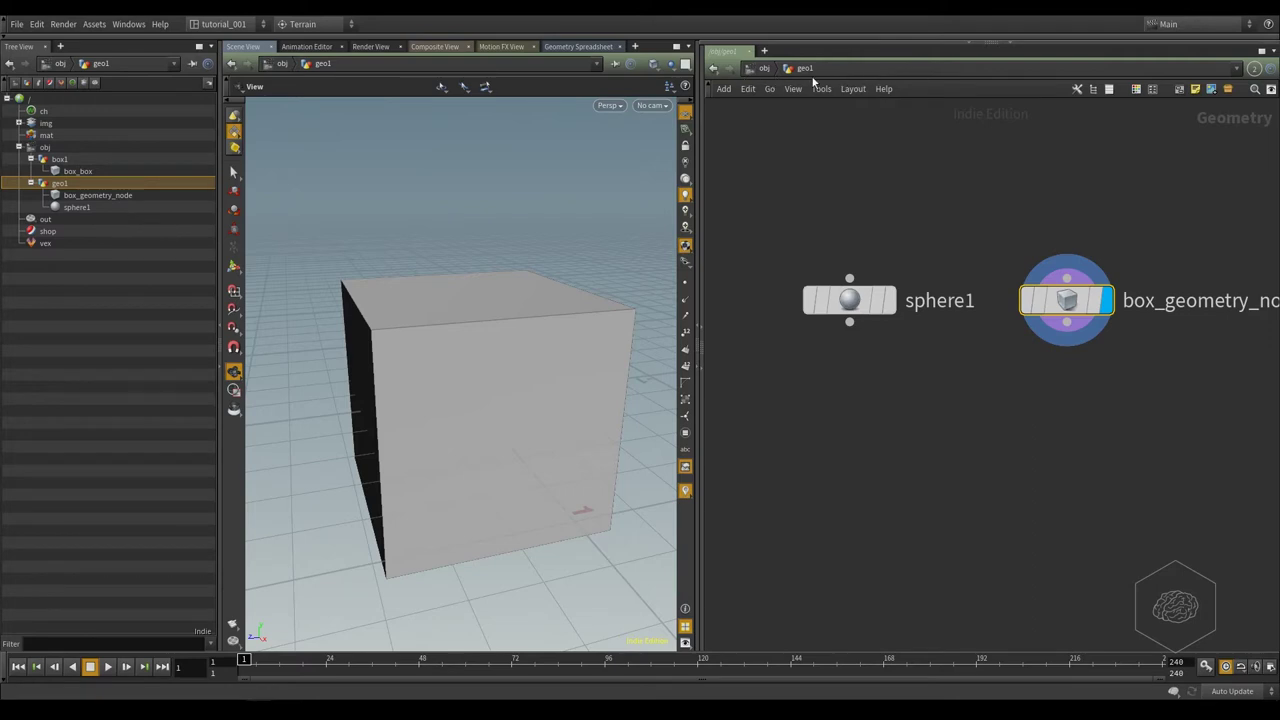
middle_drag(898, 410, 850, 376)
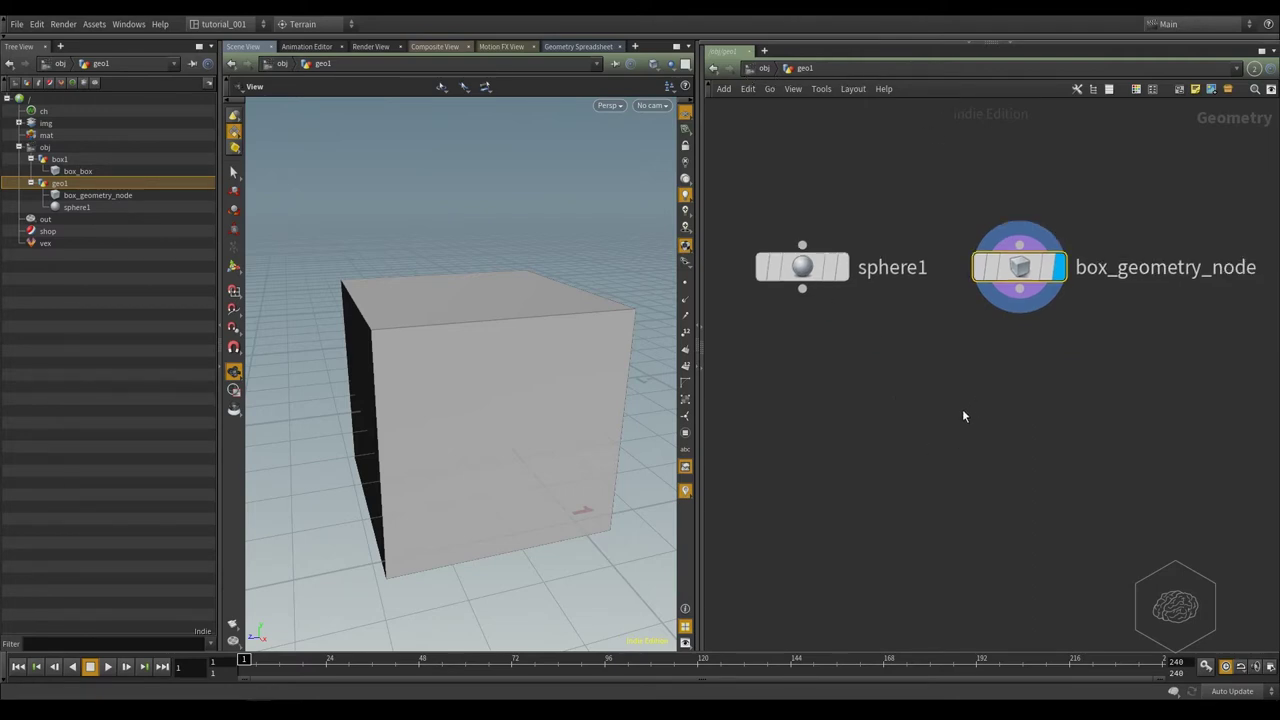
key(Tab)
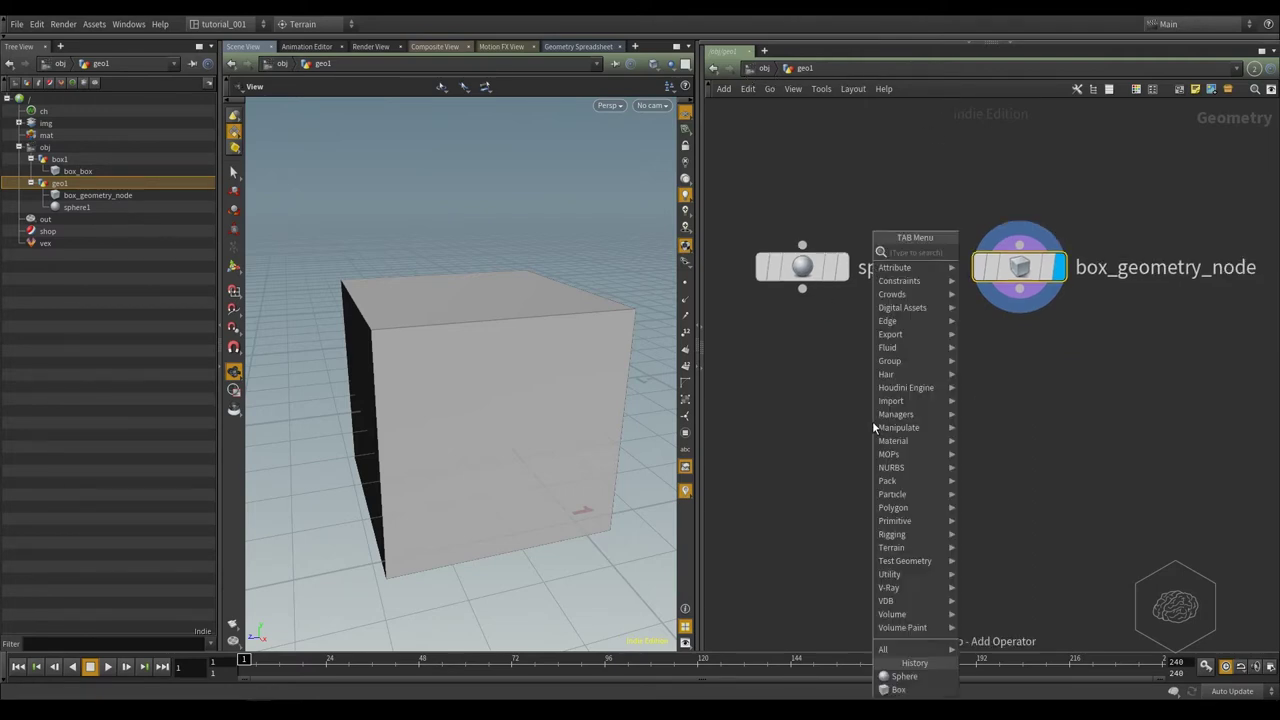
text(merge)
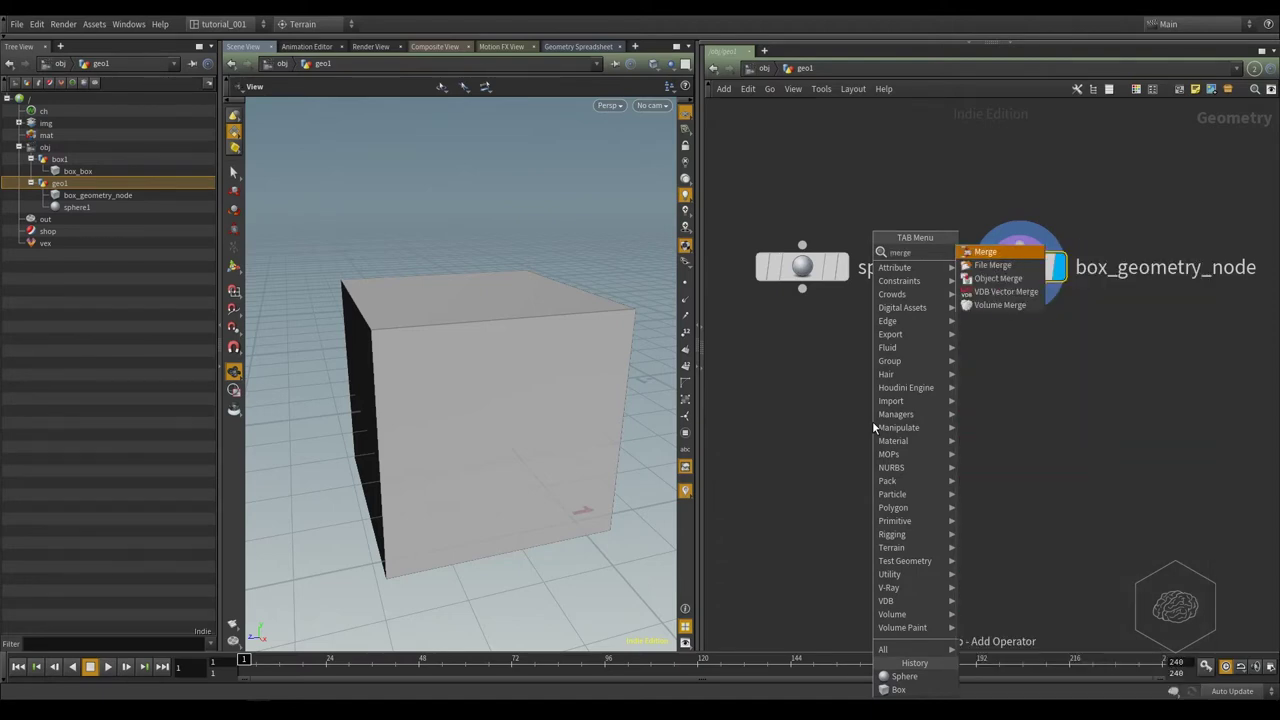
key(Return)
click(872, 421)
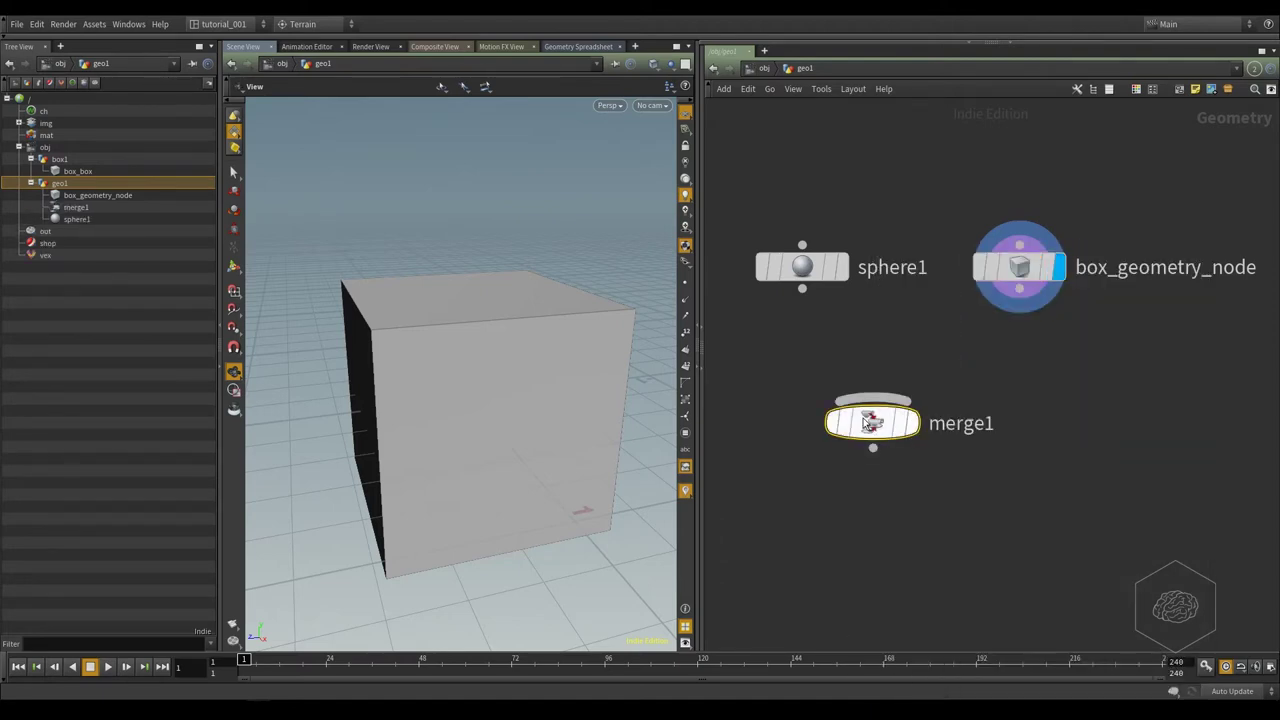
drag(868, 424, 905, 476)
mouse_move(918, 468)
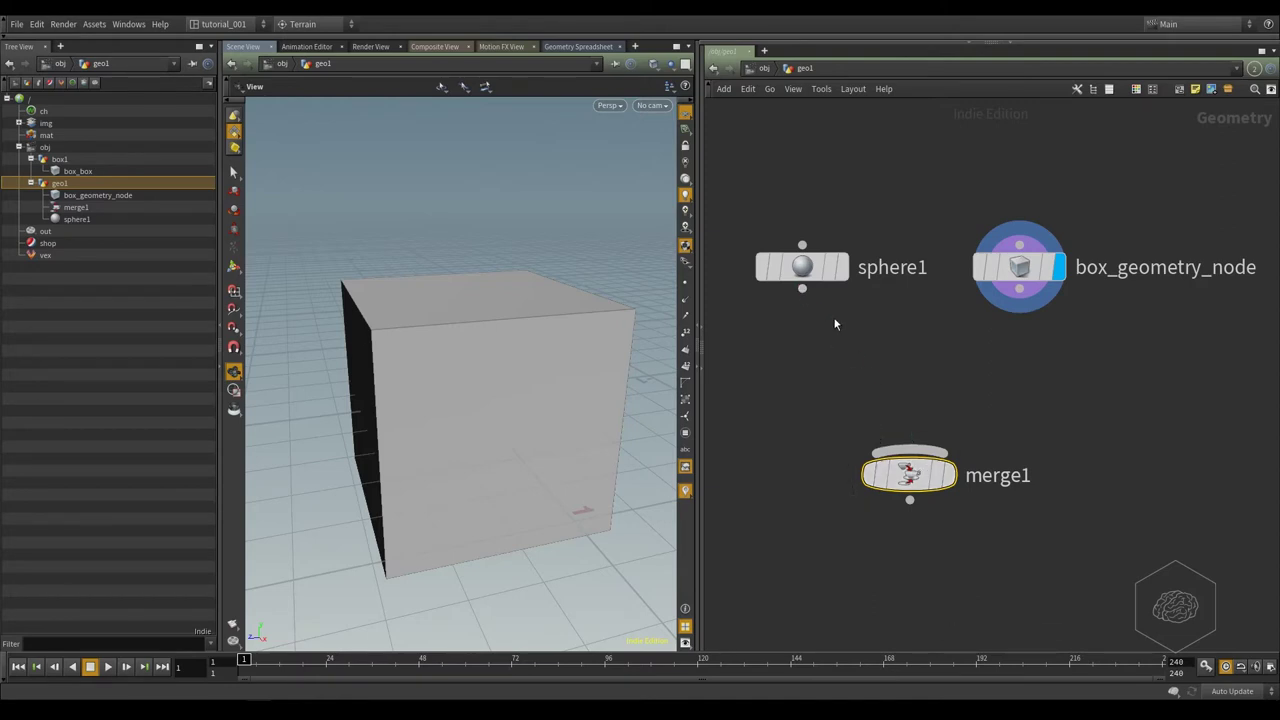
Turn on sphere1's template flag to overlay its outline on the displayed box.
drag(838, 183, 761, 337)
drag(1069, 193, 980, 333)
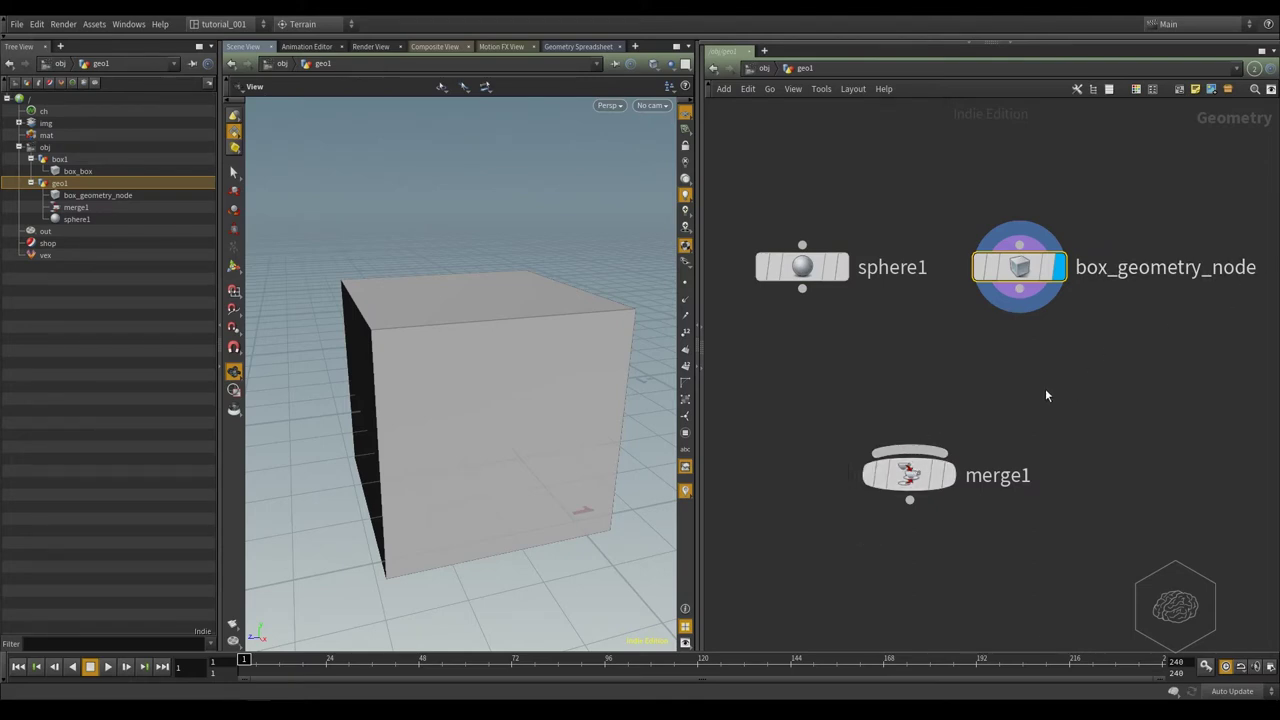
drag(987, 391, 837, 534)
mouse_move(915, 475)
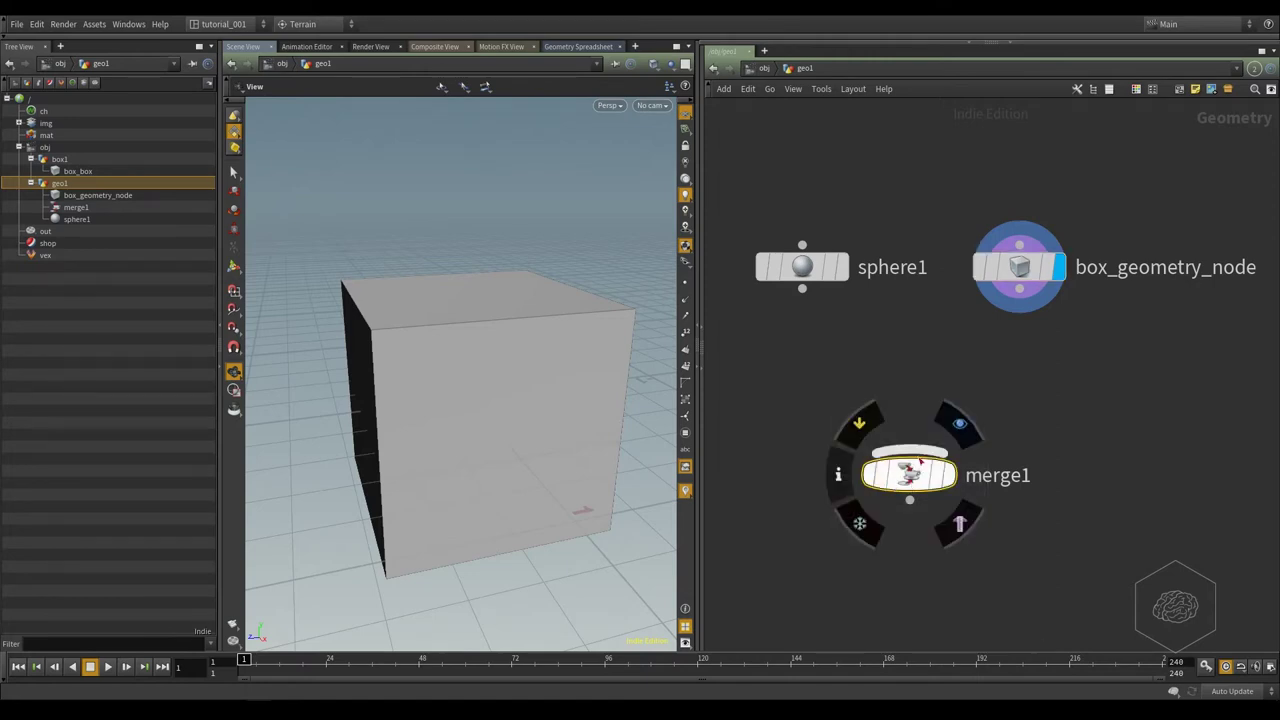
click(845, 318)
click(931, 196)
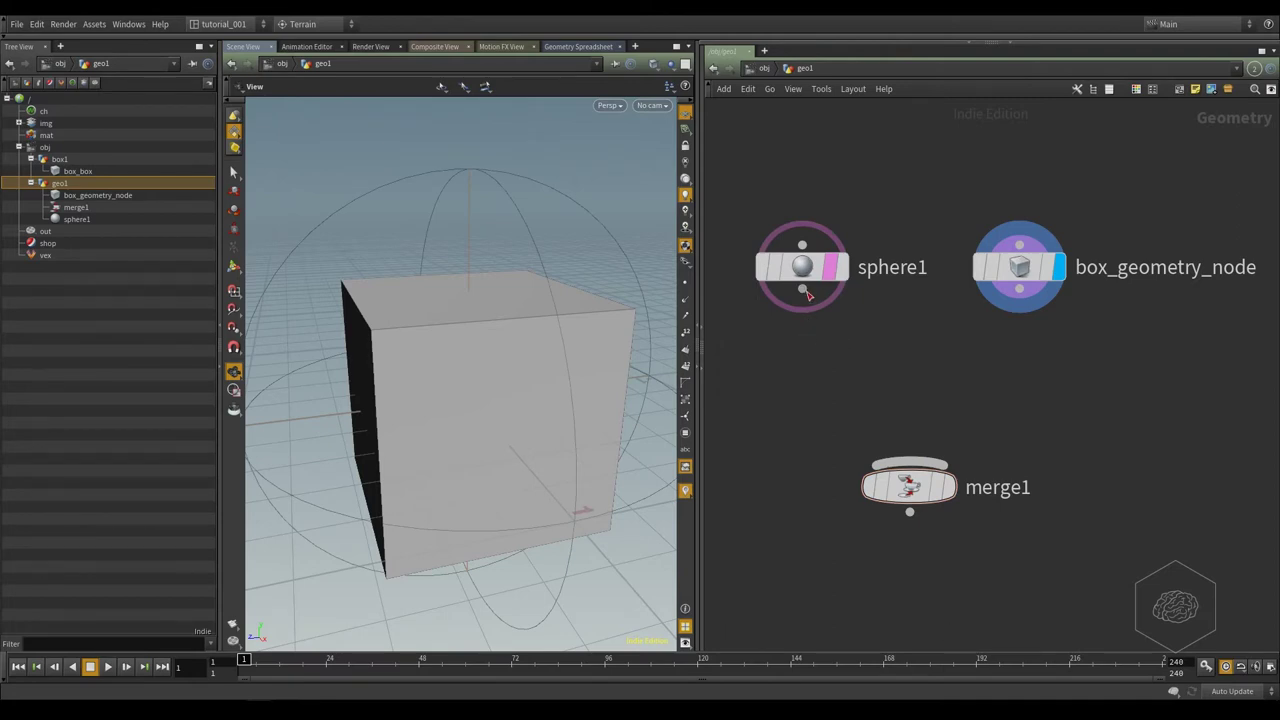
Try wiring sphere1's output to merge1's input and remove the trial connections.
click(805, 291)
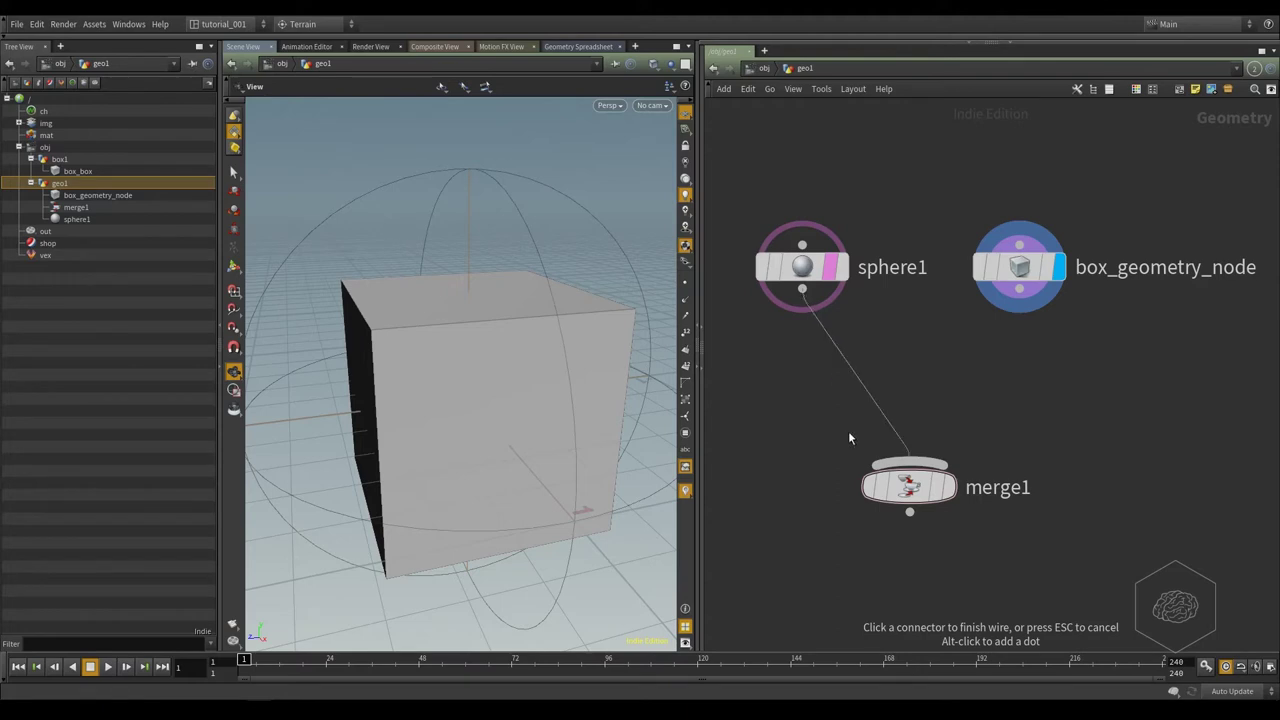
click(909, 463)
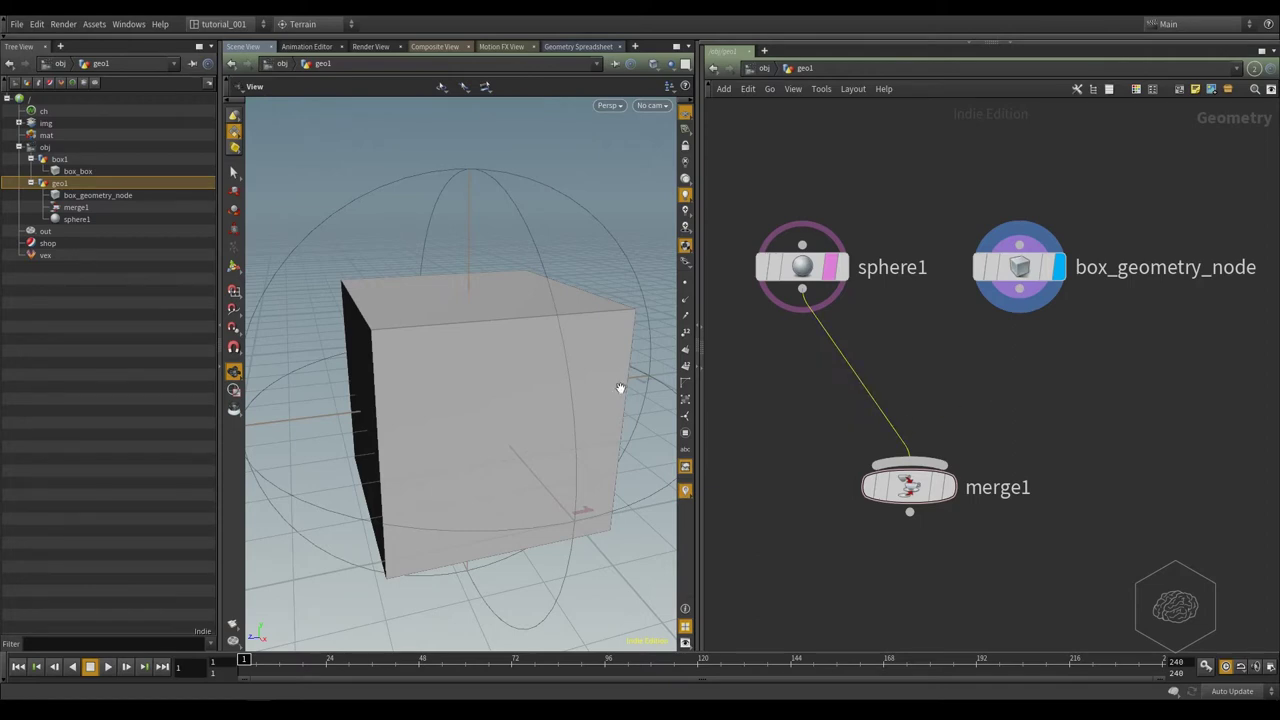
key(Delete)
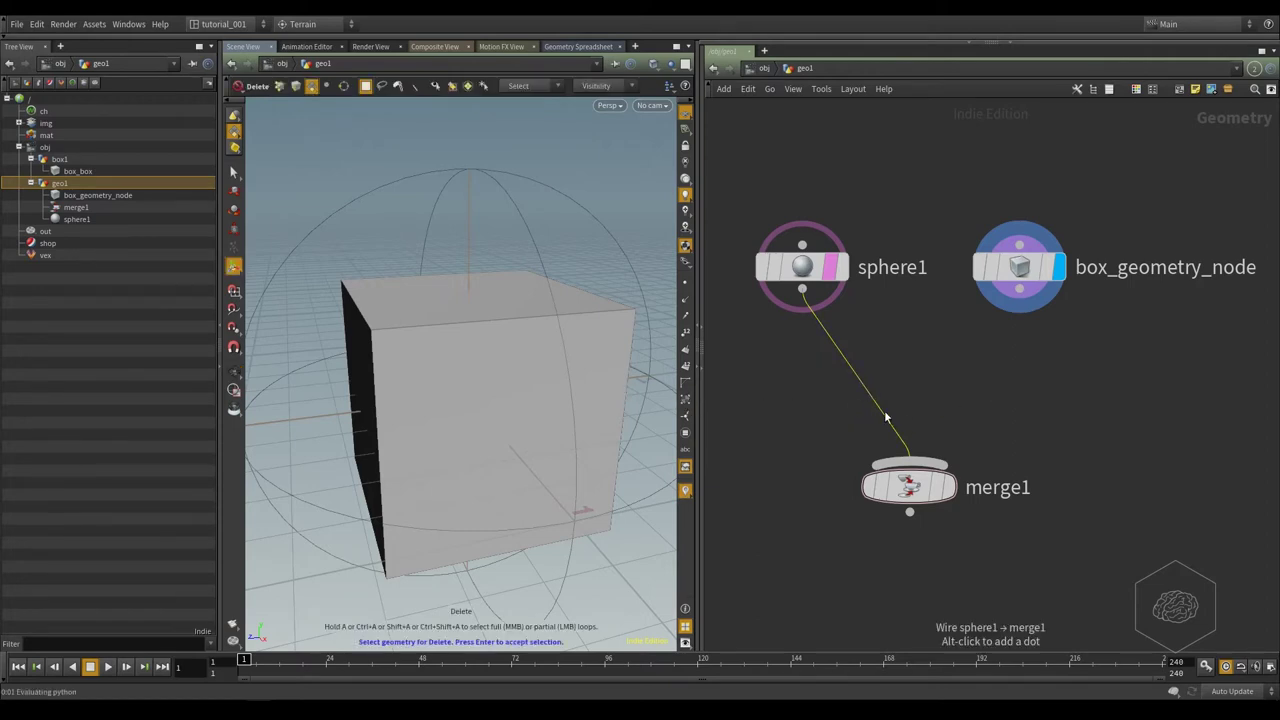
key(Delete)
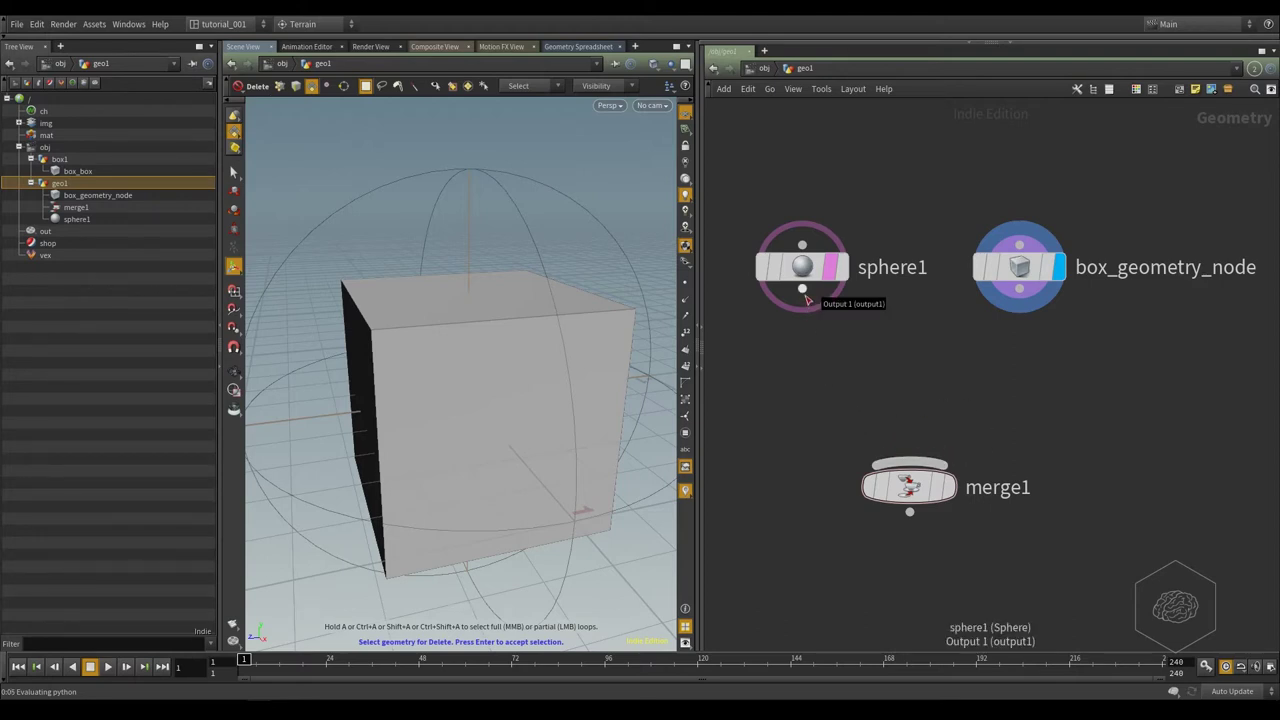
drag(802, 290, 889, 326)
key(Escape)
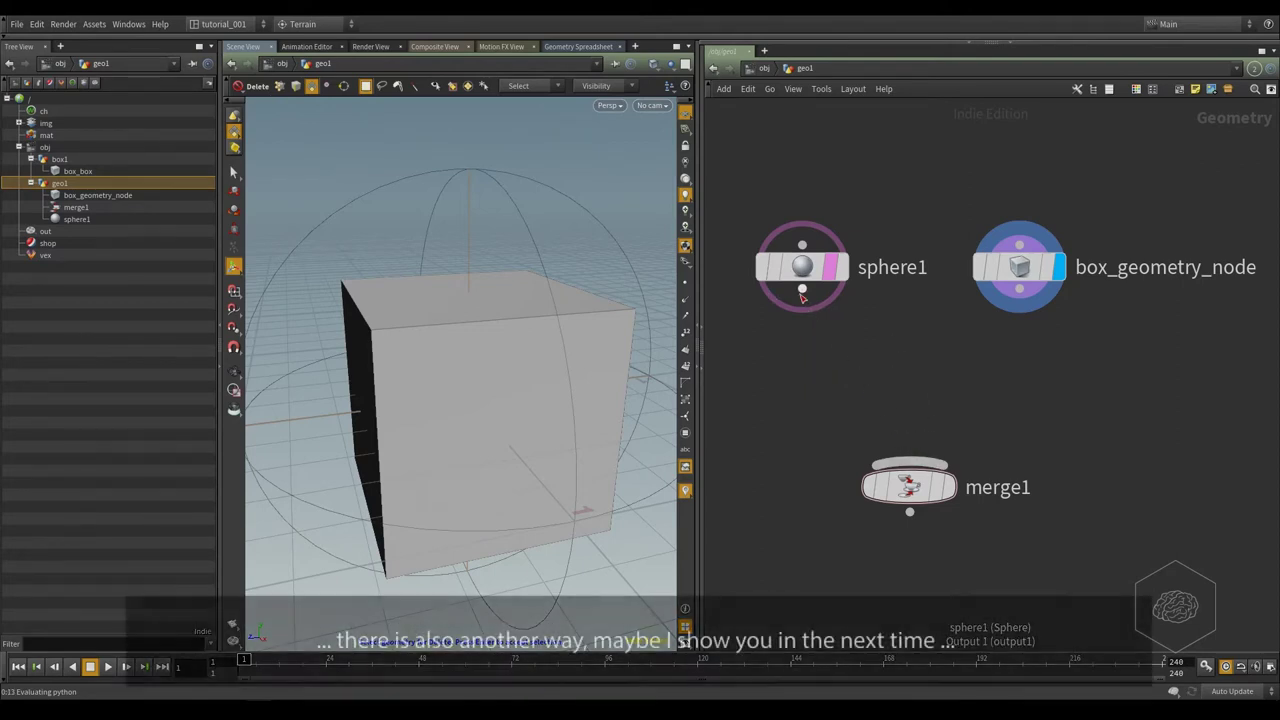
drag(802, 290, 908, 456)
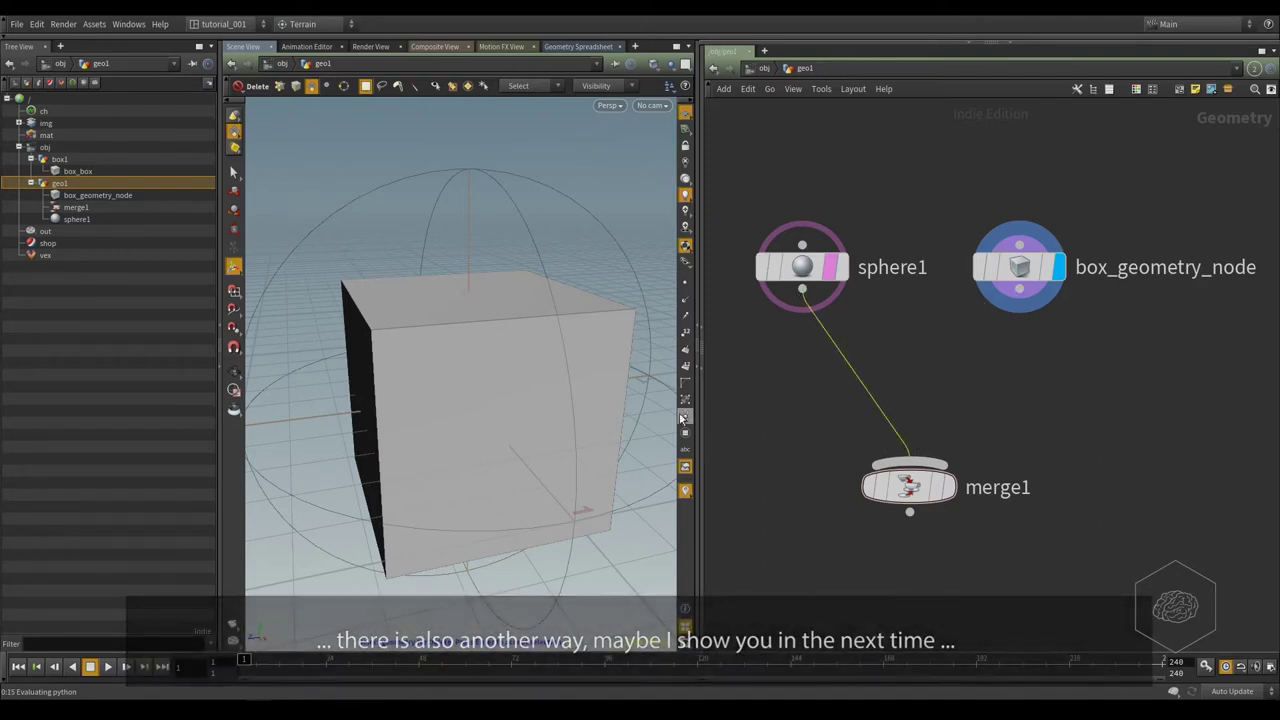
click(904, 391)
key(Delete)
Select sphere1 and box_geometry_node together and wire both outputs into merge1's input.
drag(1111, 196, 700, 325)
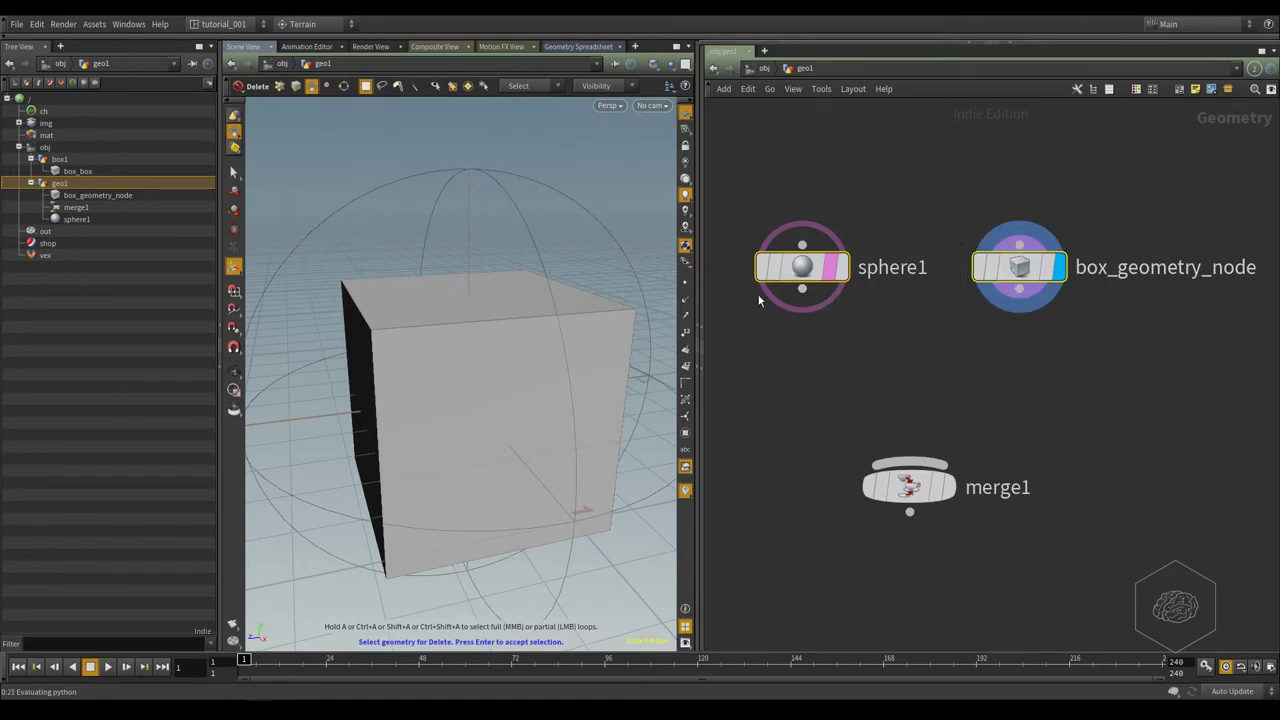
drag(802, 290, 912, 417)
click(916, 457)
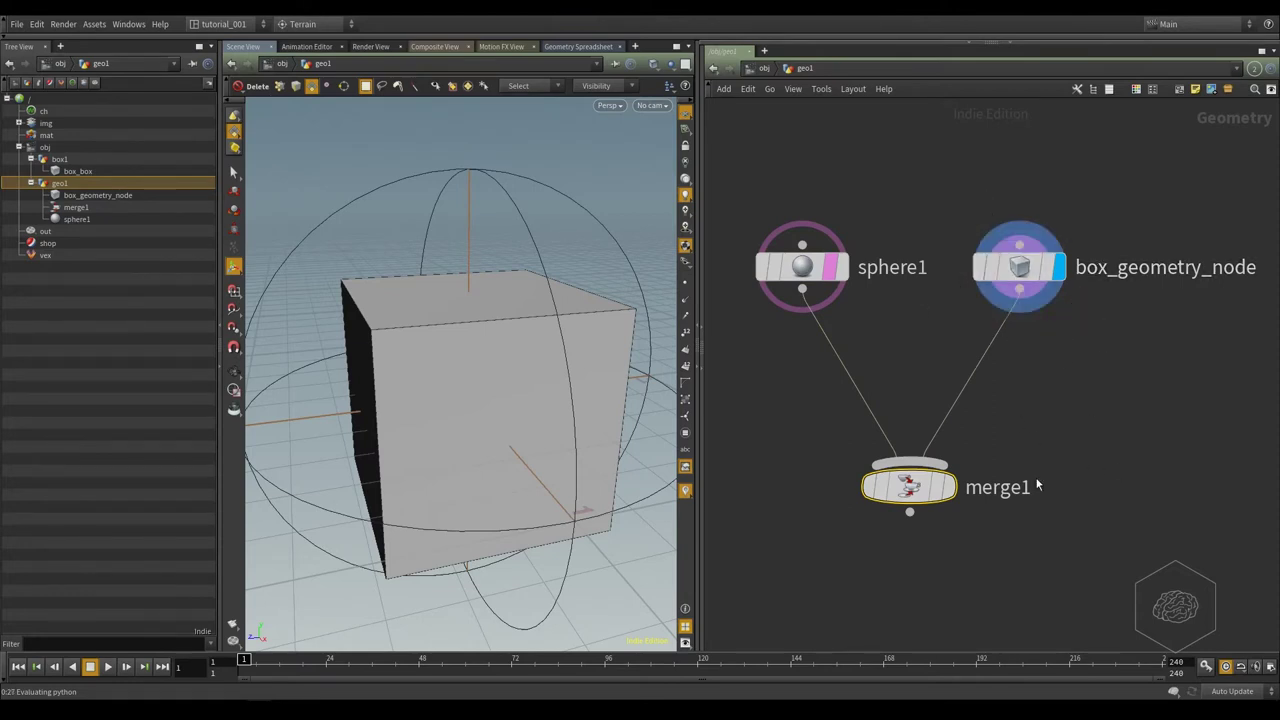
Turn off sphere1's template flag, and set the display and render flags on merge1.
mouse_move(950, 500)
mouse_move(1058, 265)
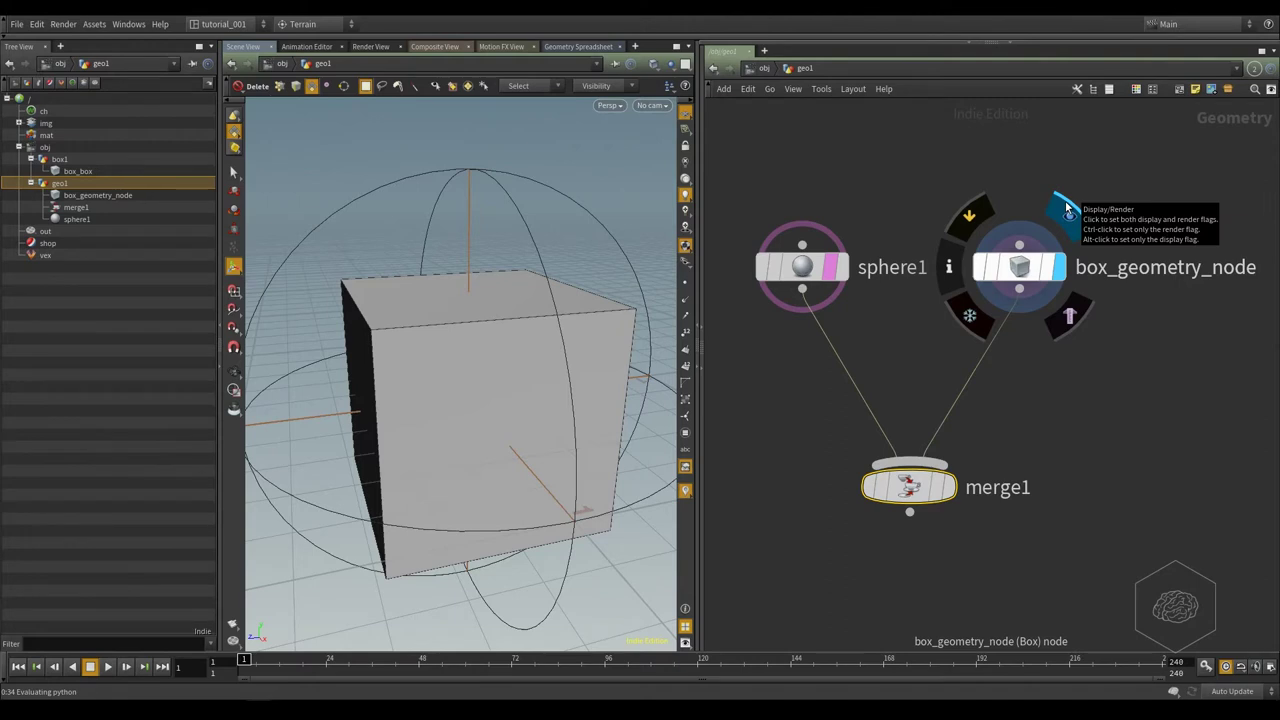
mouse_move(840, 268)
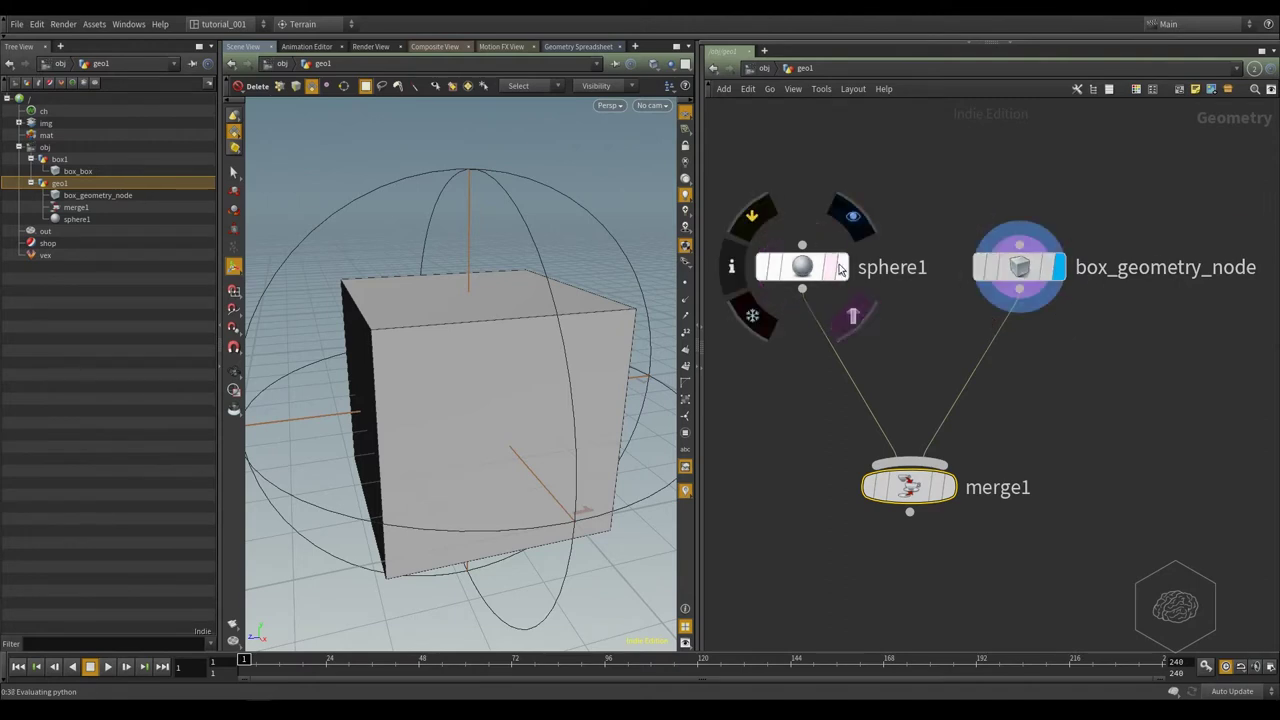
click(1023, 270)
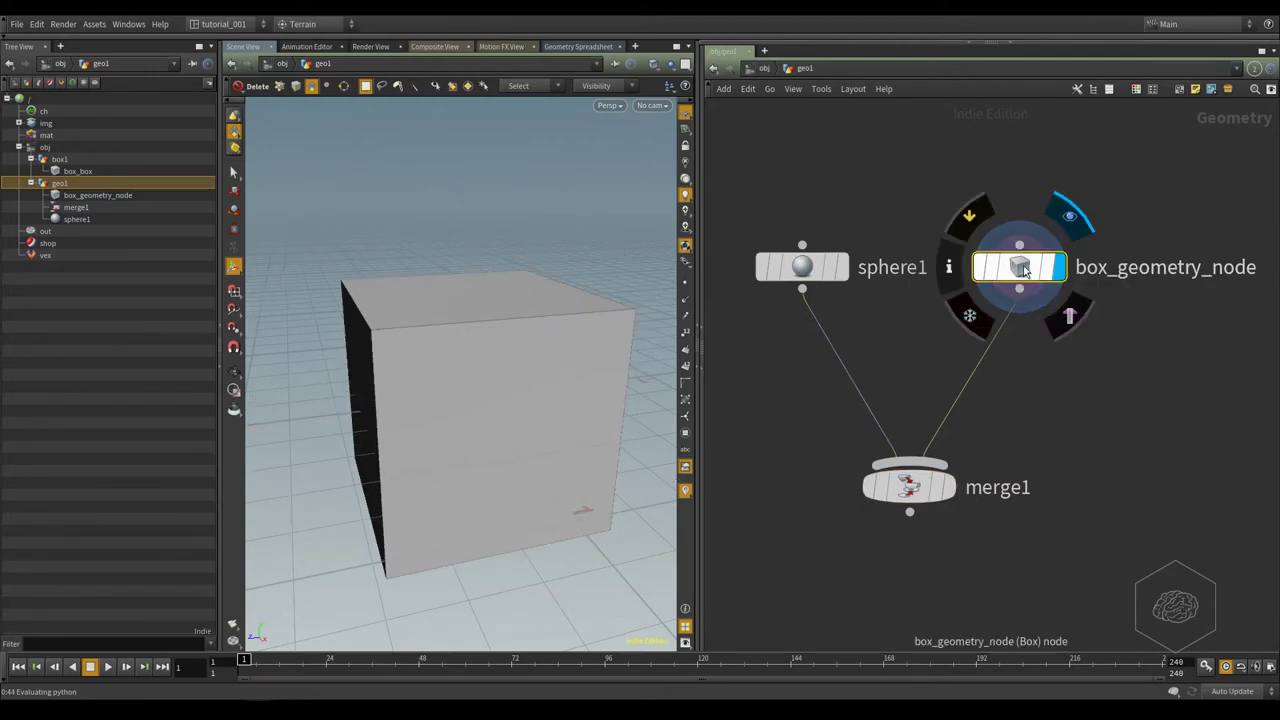
click(950, 487)
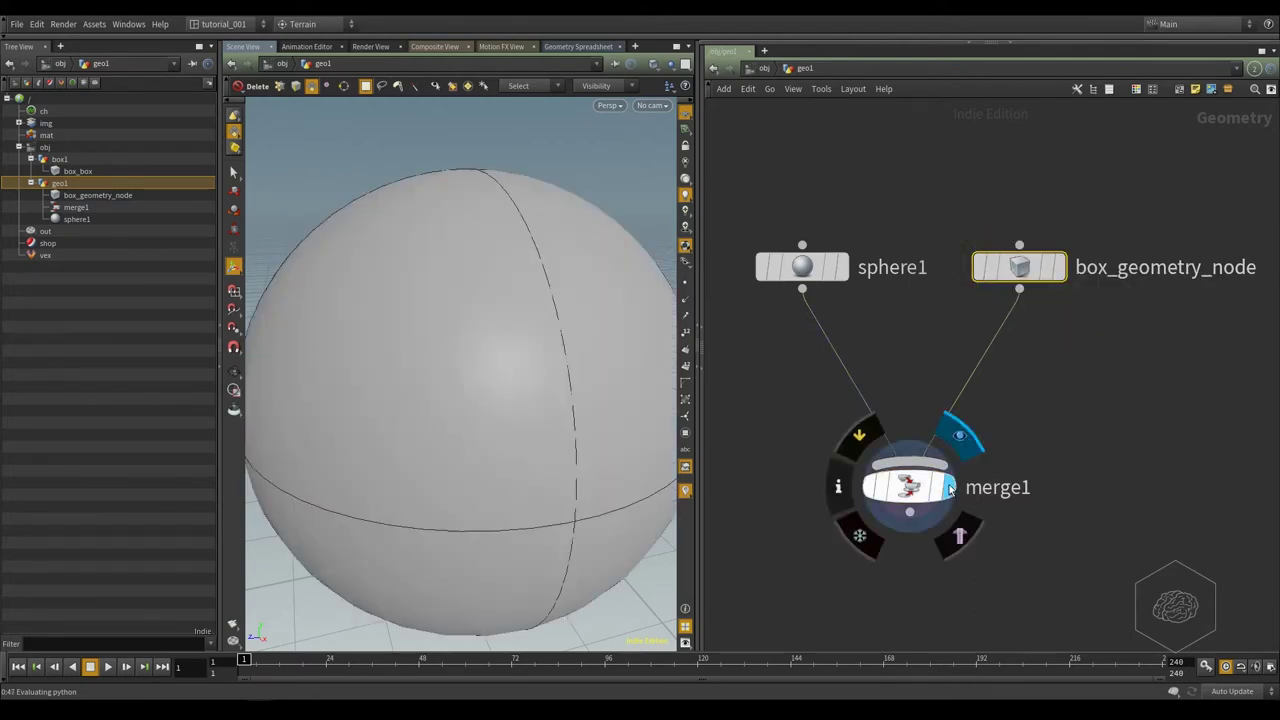
click(907, 490)
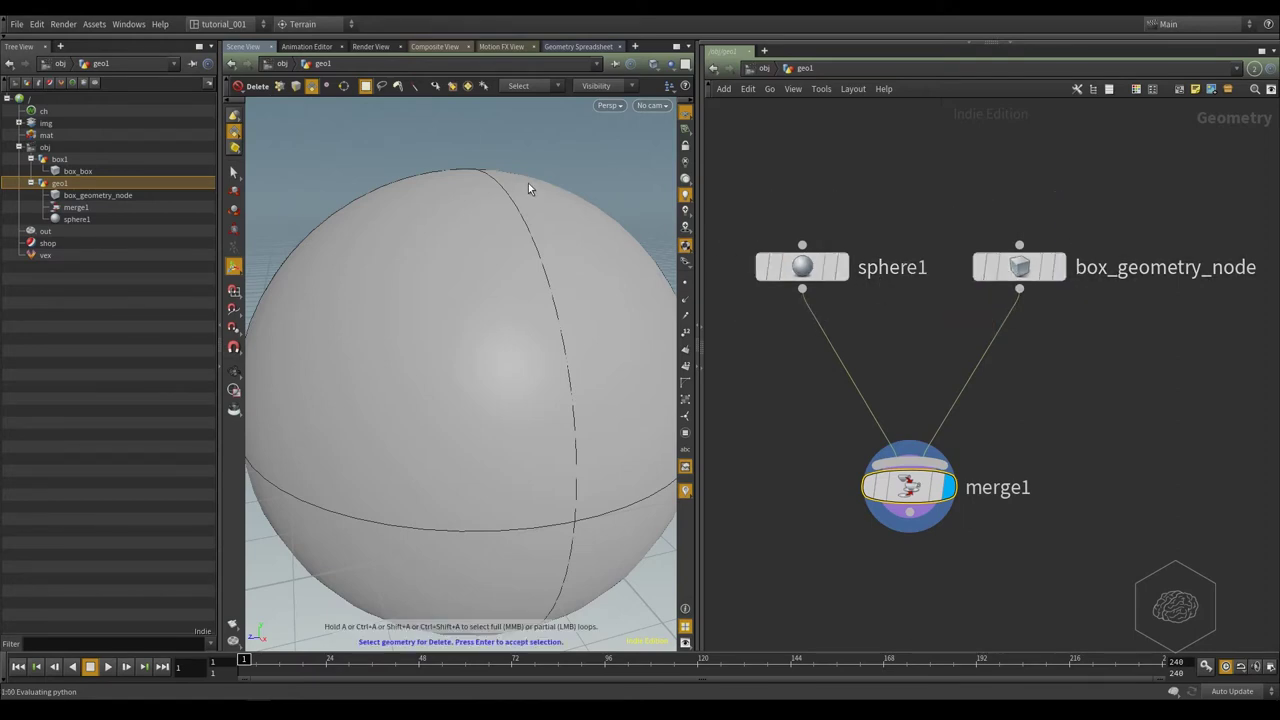
Preview the merged geometry in the Wireframe Bounding Box, Shaded Bounding Box, Wireframe Ghost and Wireframe viewport modes.
click(653, 65)
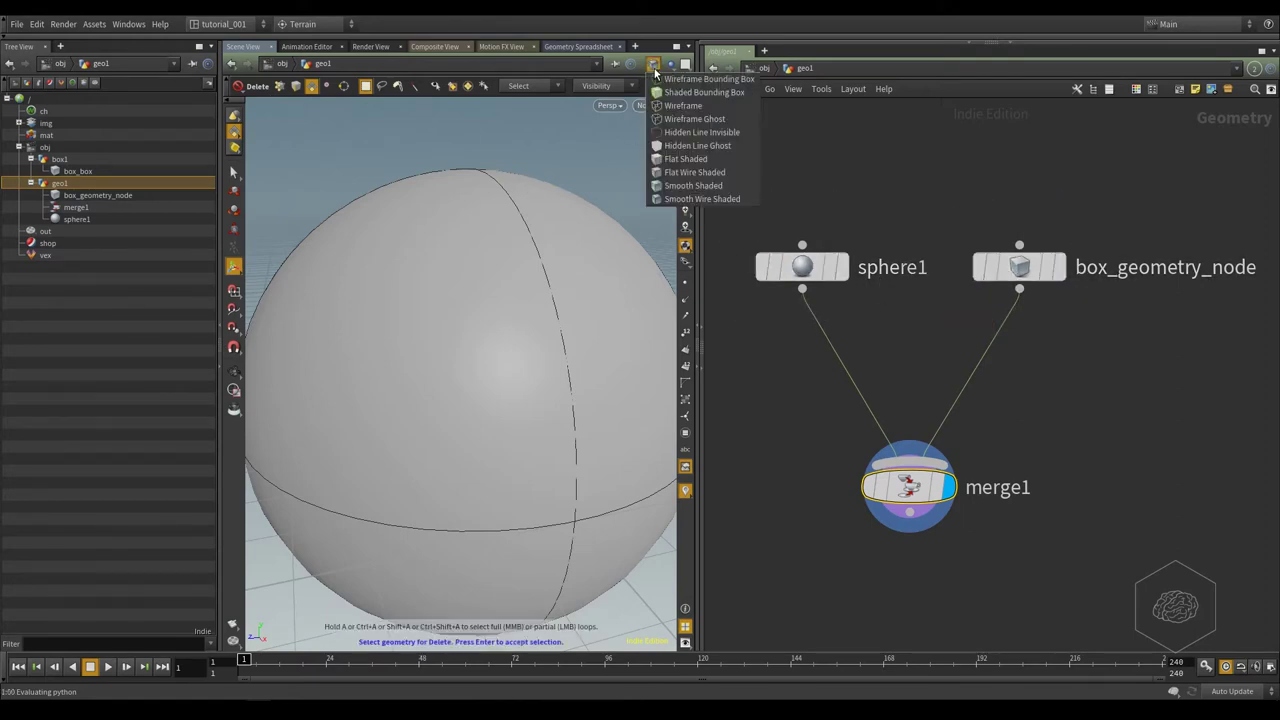
click(720, 80)
click(653, 65)
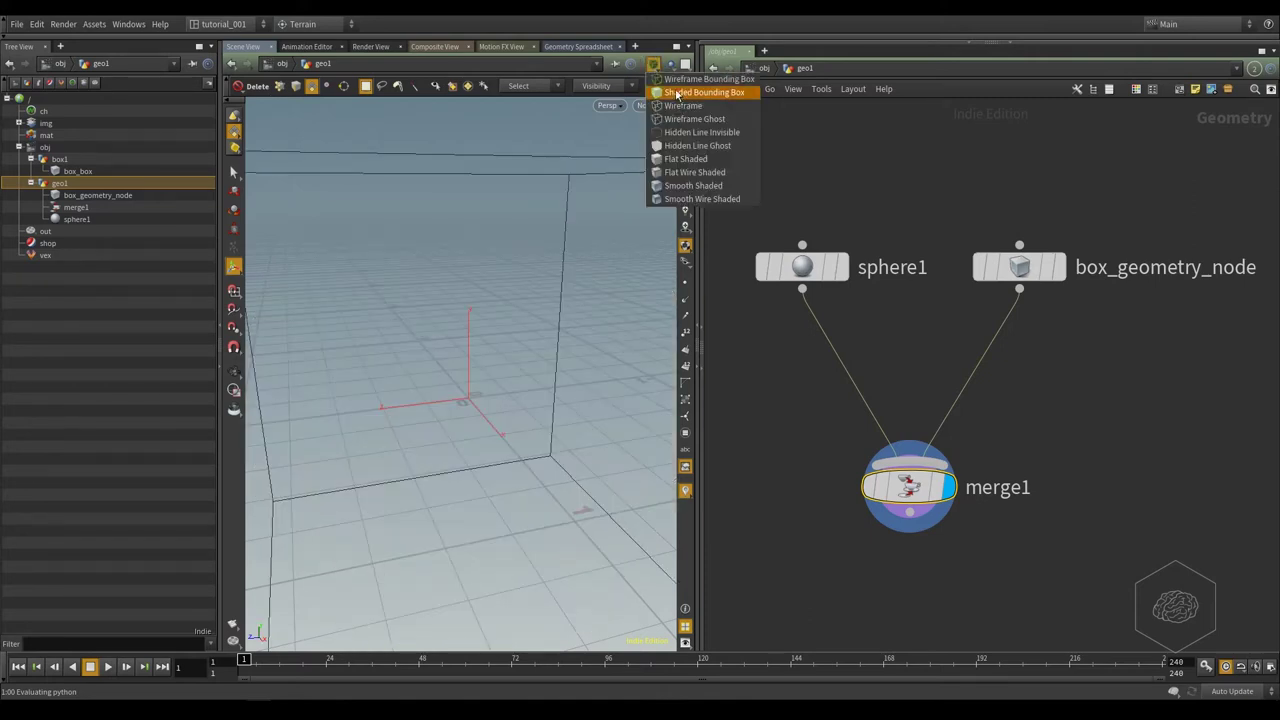
click(677, 93)
click(653, 65)
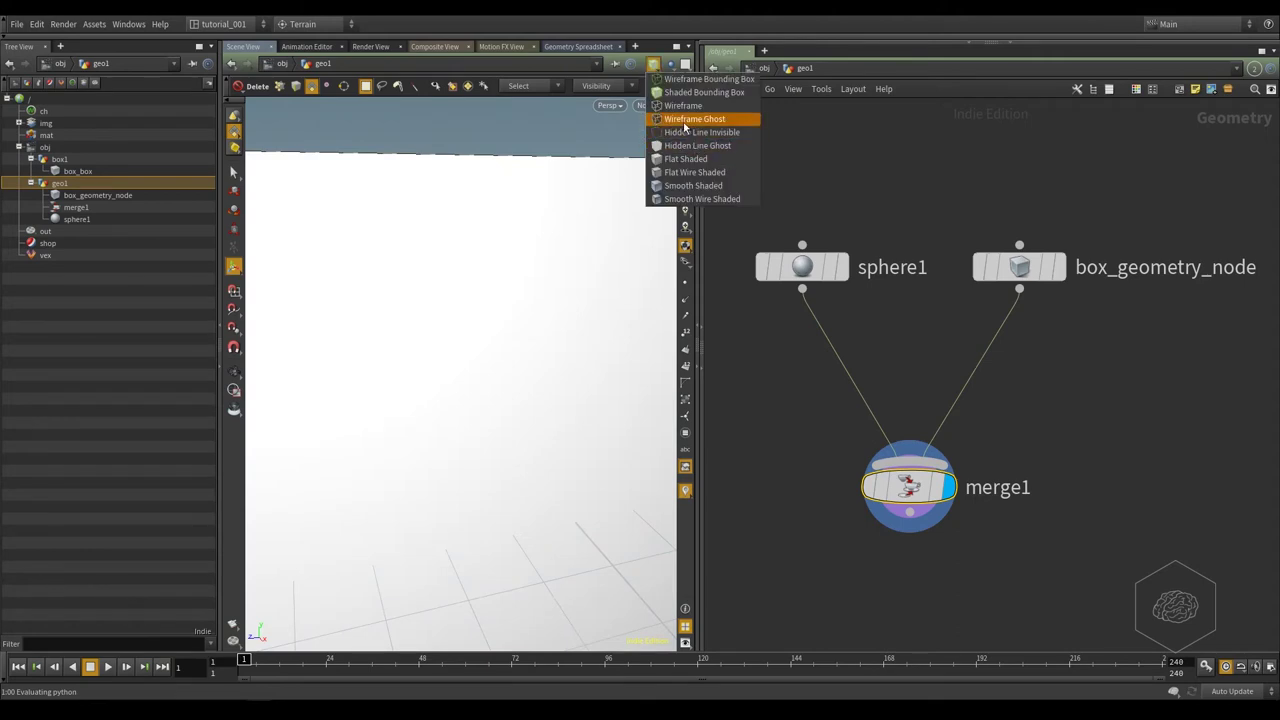
click(686, 122)
click(653, 65)
click(690, 107)
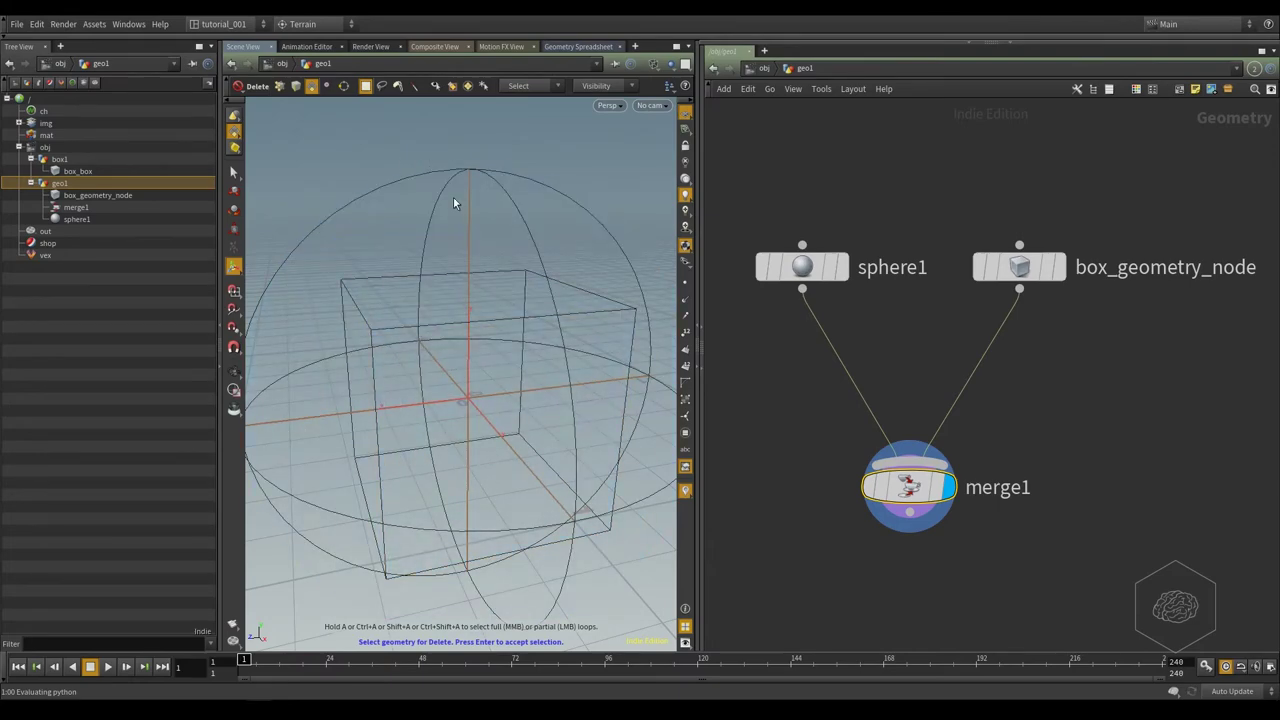
Preview the merged geometry in the Flat Shaded, Flat Wire Shaded and Smooth Wire Shaded viewport modes.
click(653, 65)
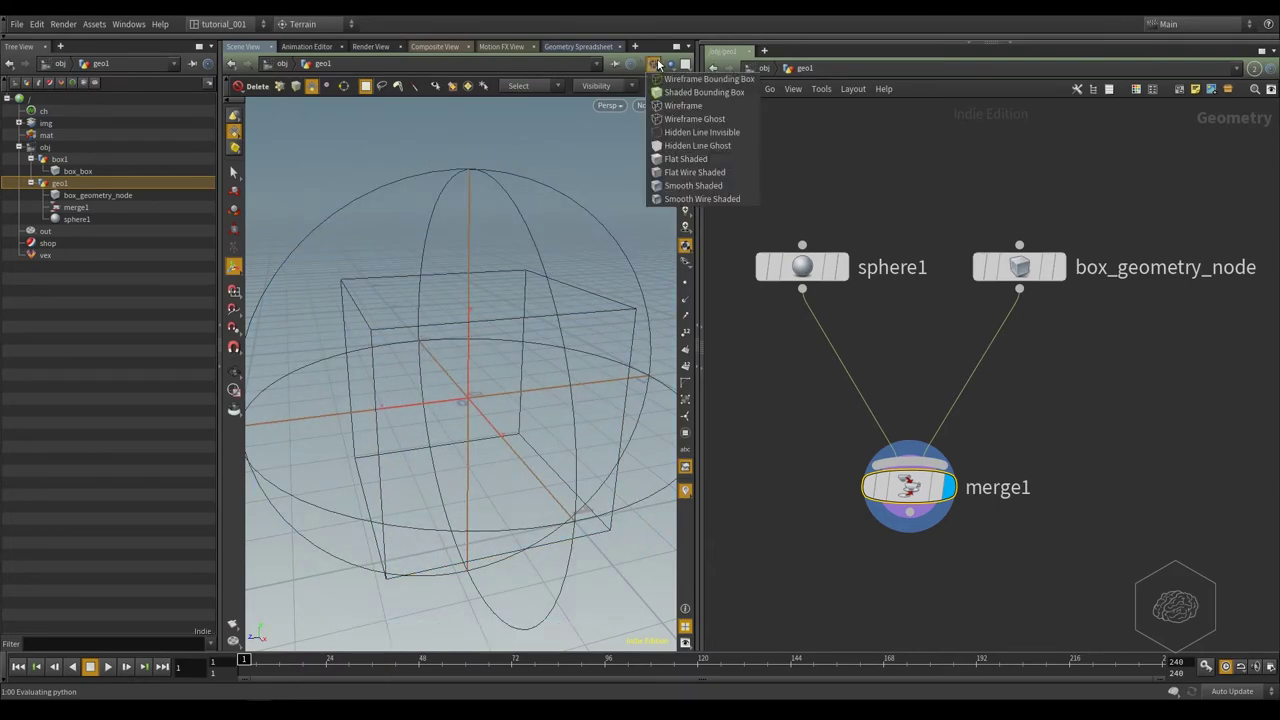
click(676, 162)
click(653, 65)
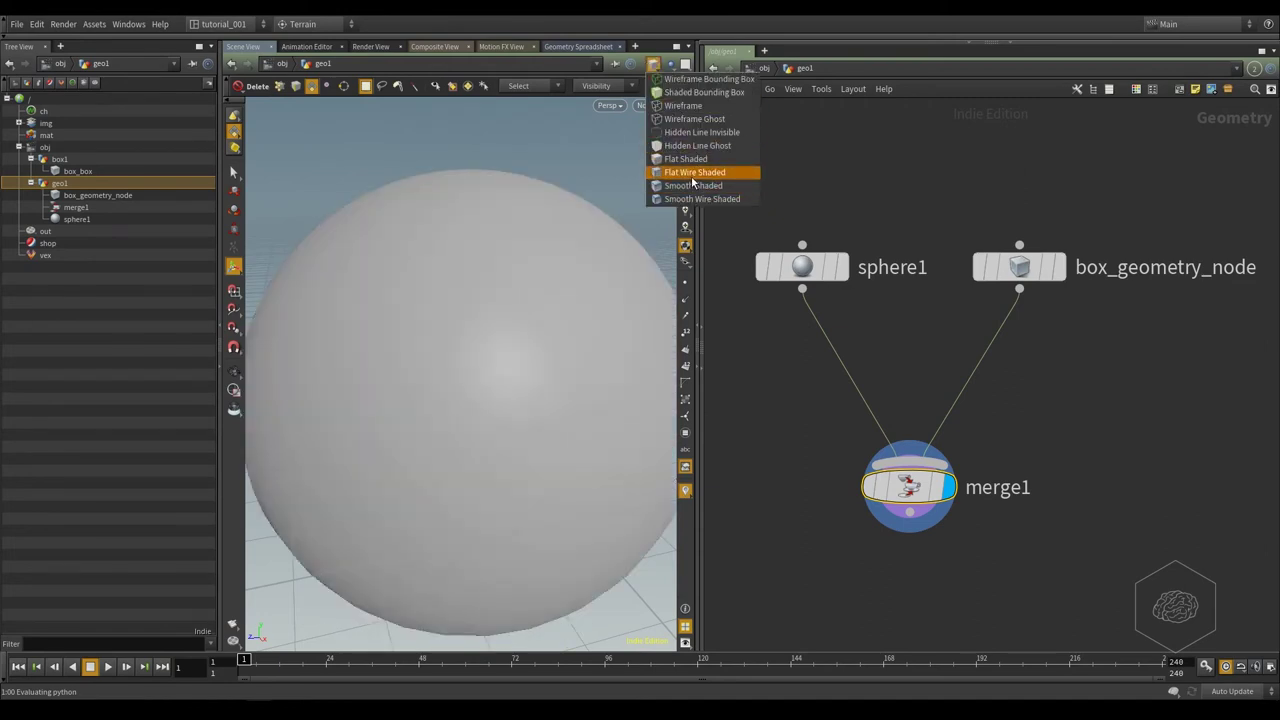
click(694, 175)
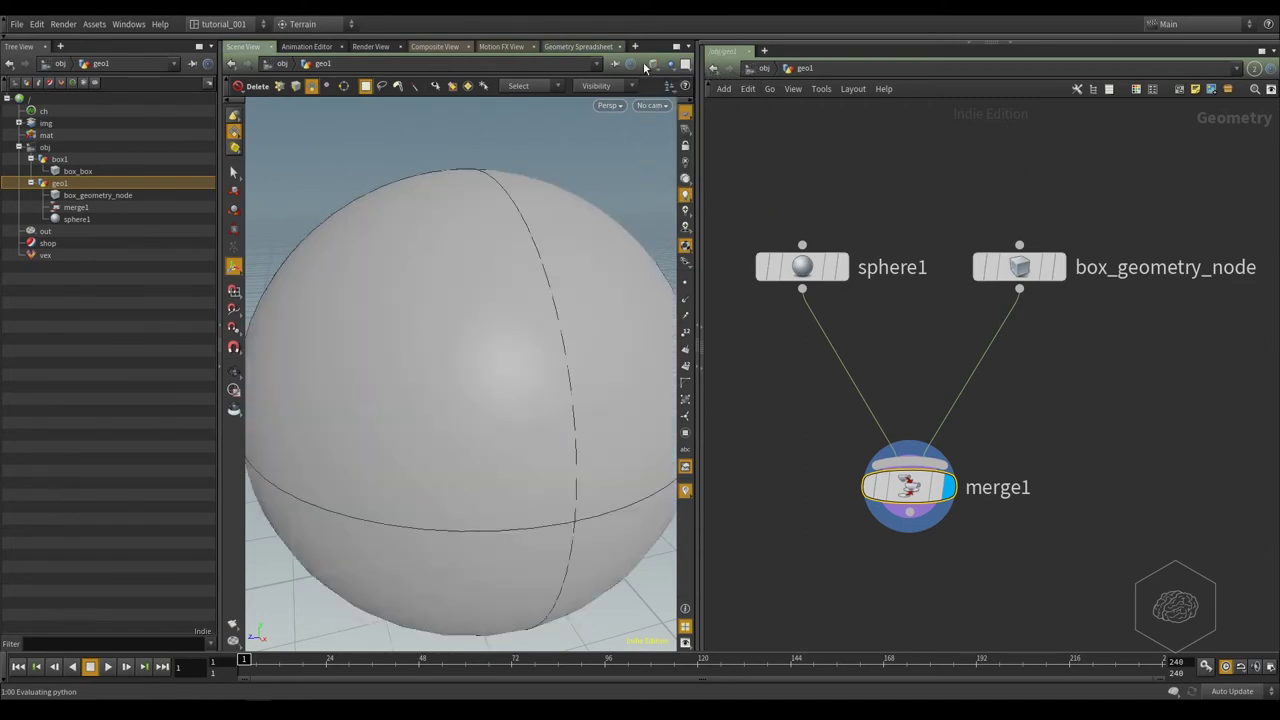
click(653, 65)
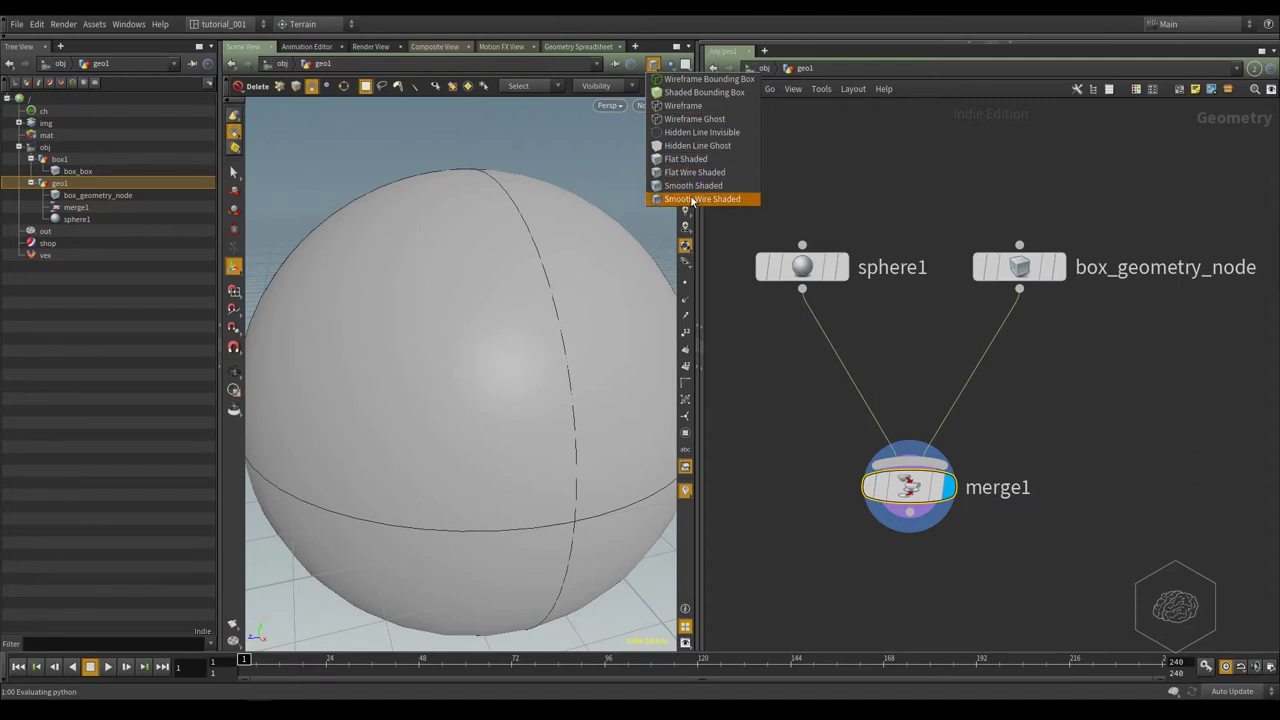
click(692, 200)
Preview the merged geometry in Smooth Shaded mode and set the viewport shading to Flat Wire Shaded.
click(653, 65)
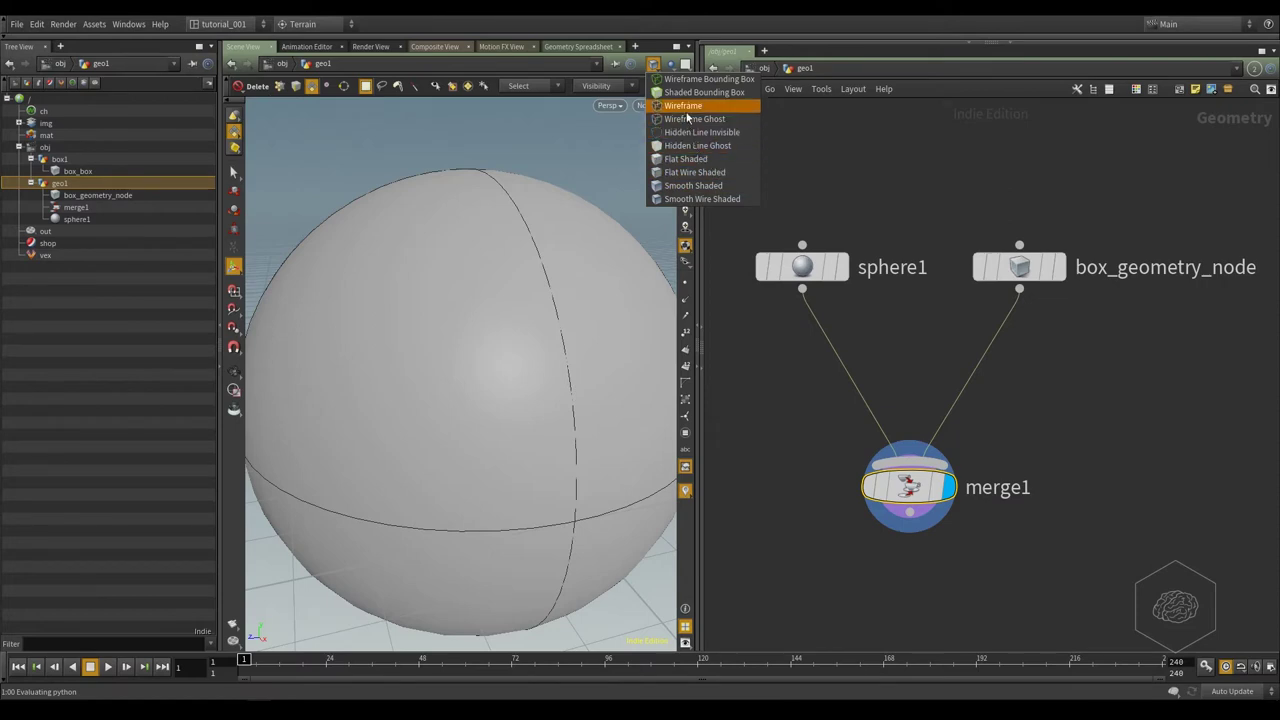
click(693, 185)
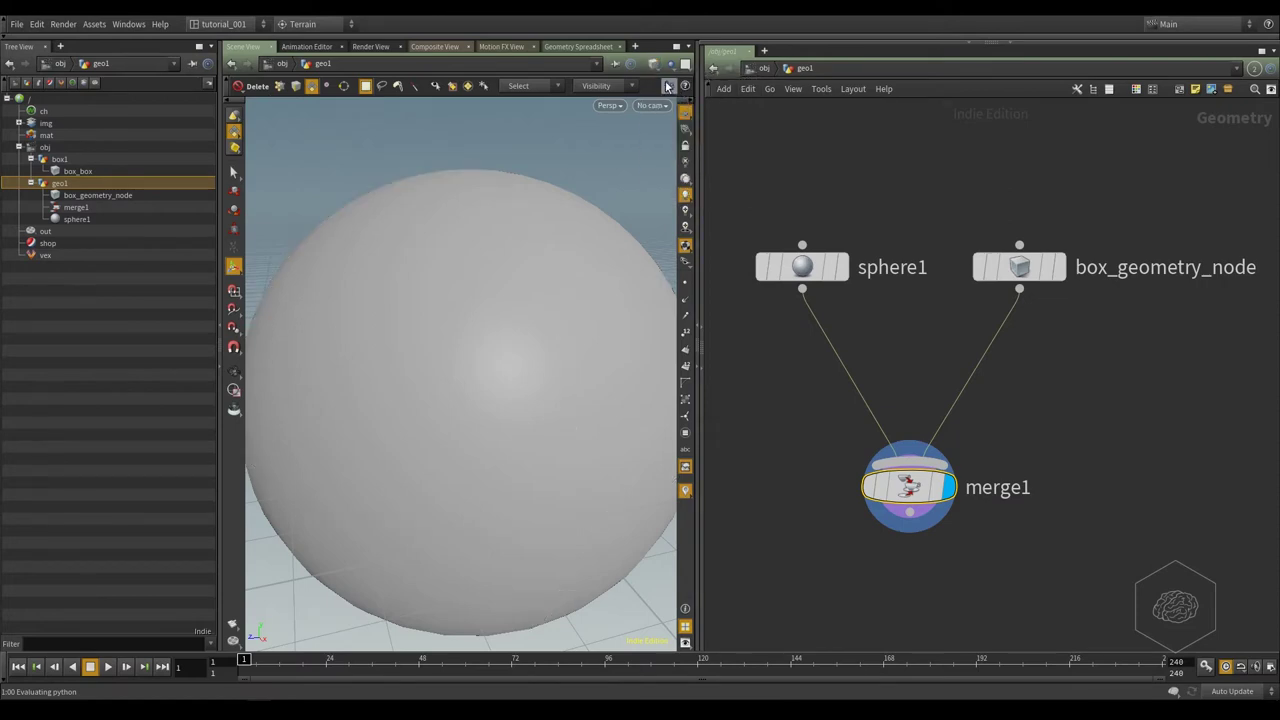
click(653, 64)
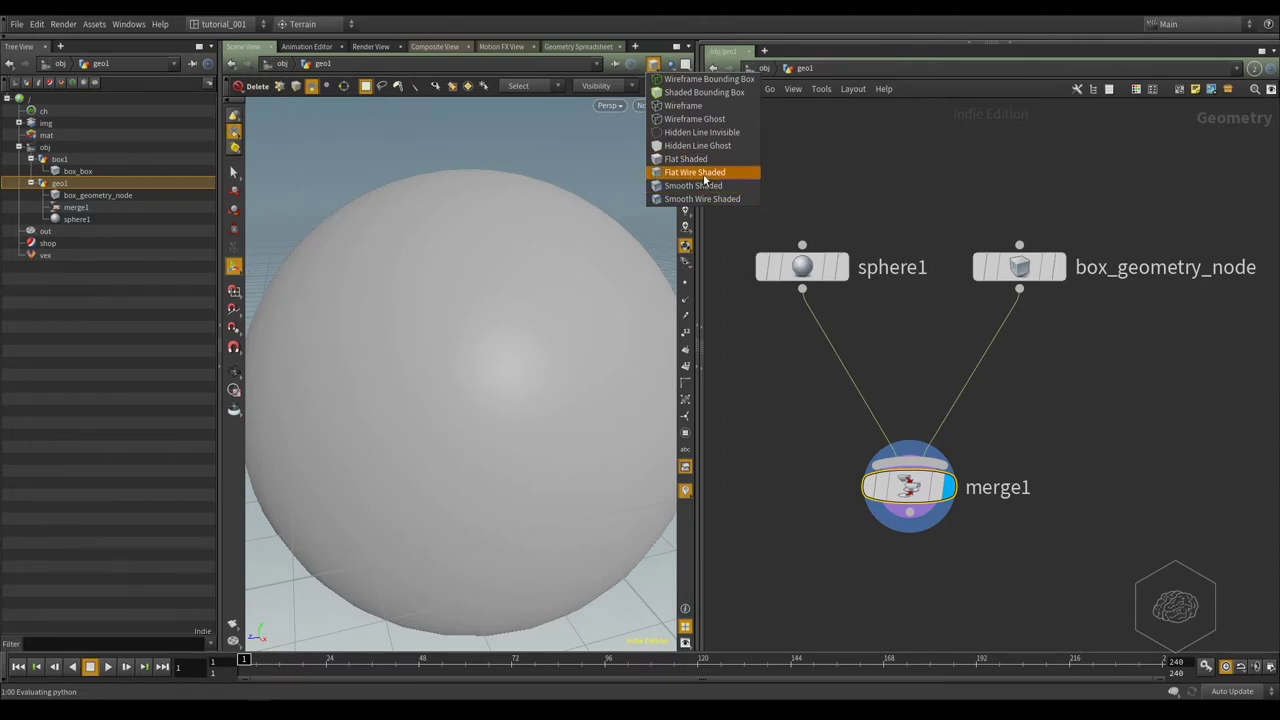
click(704, 174)
Move sphere1 slightly higher above merge1 in the network and view the merged geometry from another angle.
middle_drag(990, 484, 1062, 504)
mouse_move(897, 291)
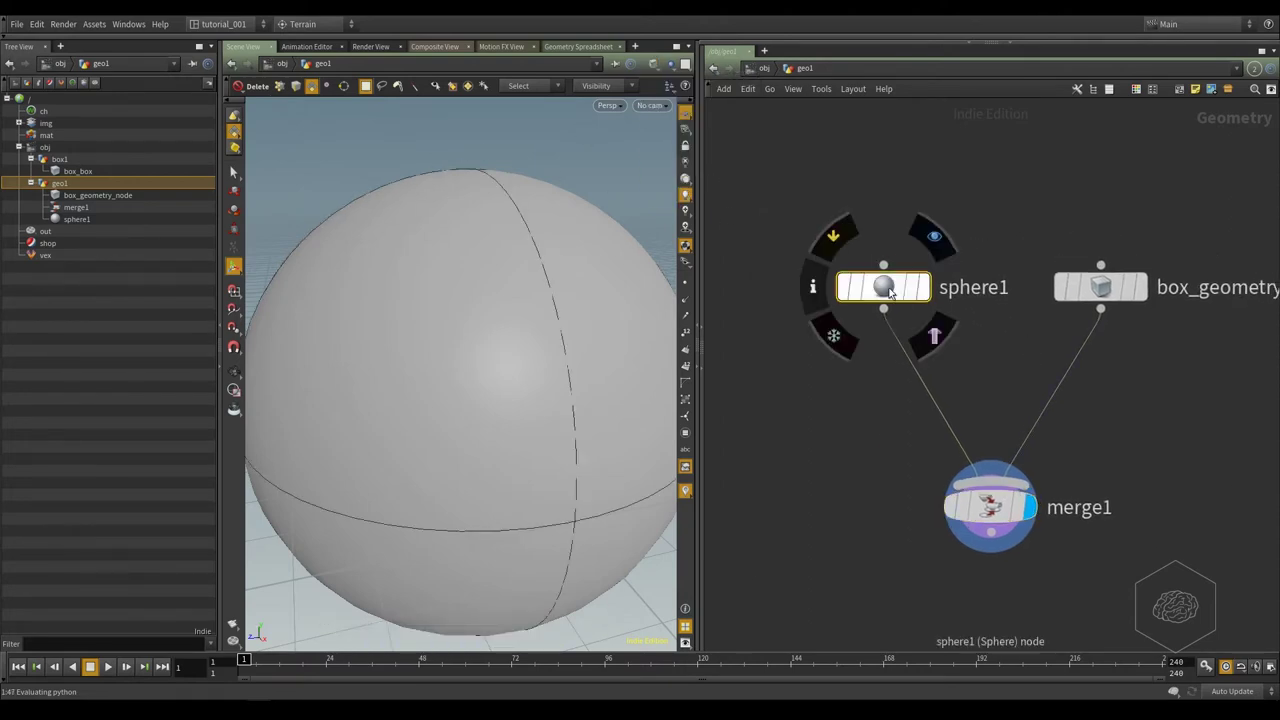
click(1116, 288)
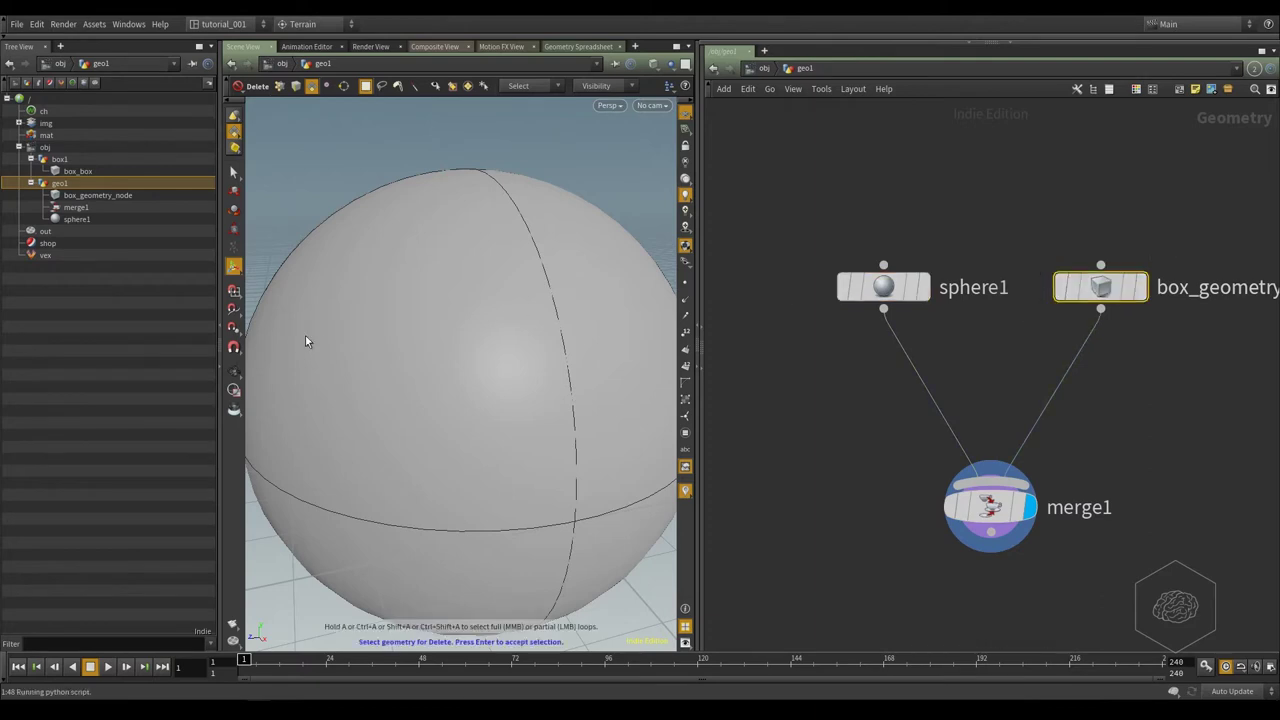
drag(886, 297, 866, 246)
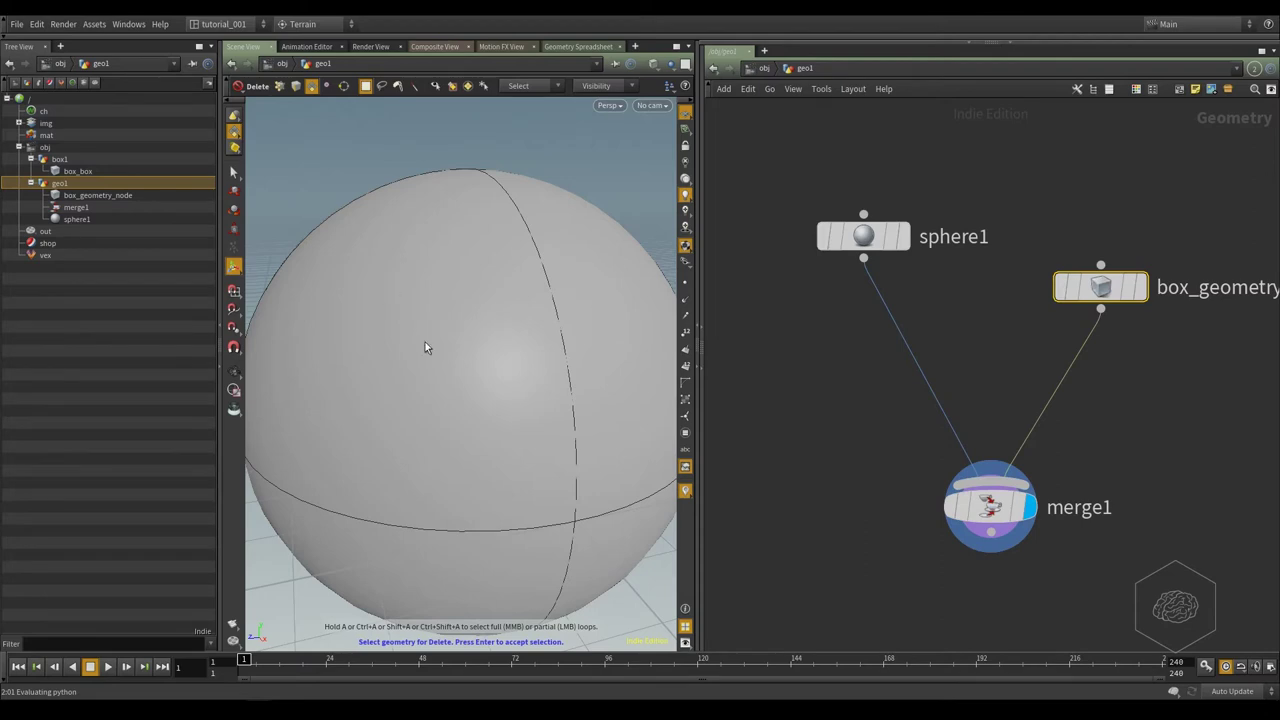
key(Escape)
scroll(420, 330, down, 3)
drag(418, 310, 540, 330)
key(Delete)
Select sphere1 and show its parameters over the network view.
click(863, 236)
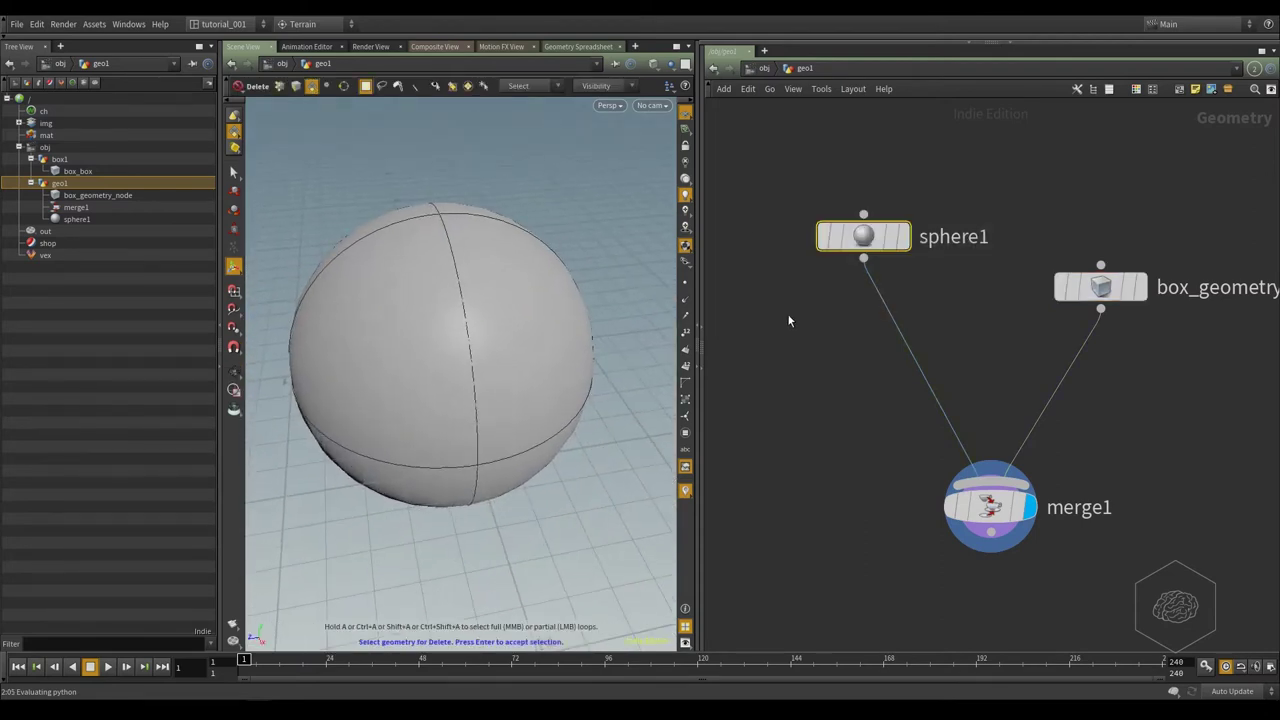
middle_drag(936, 384, 916, 421)
key(p)
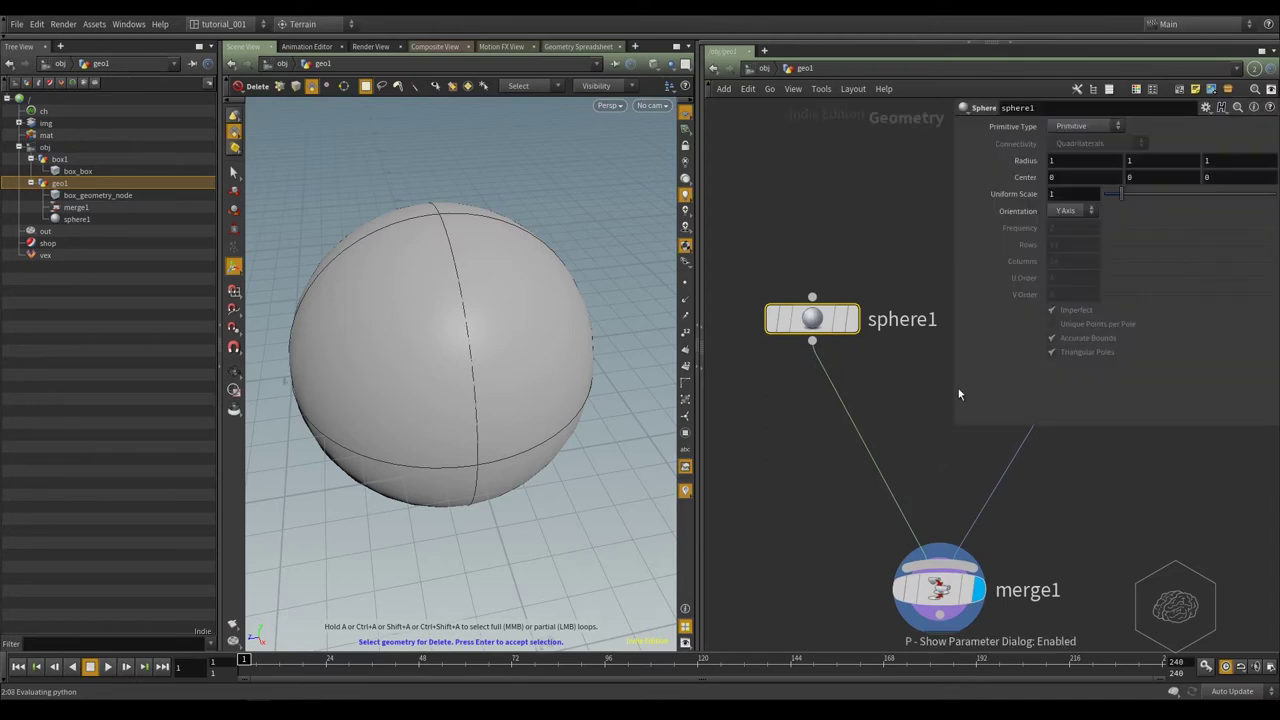
Try offsetting sphere1 with a Center X of 1 and a Center Y of 1, and reset both to 0.
click(1074, 174)
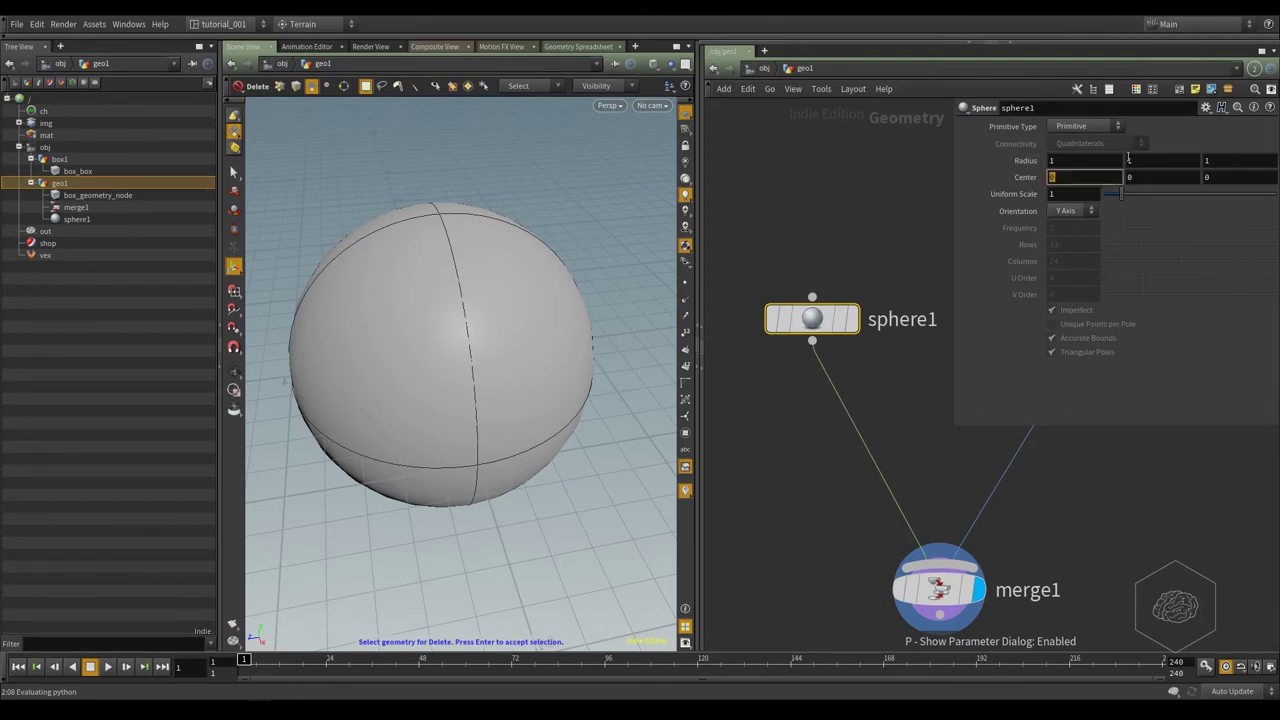
key(Return)
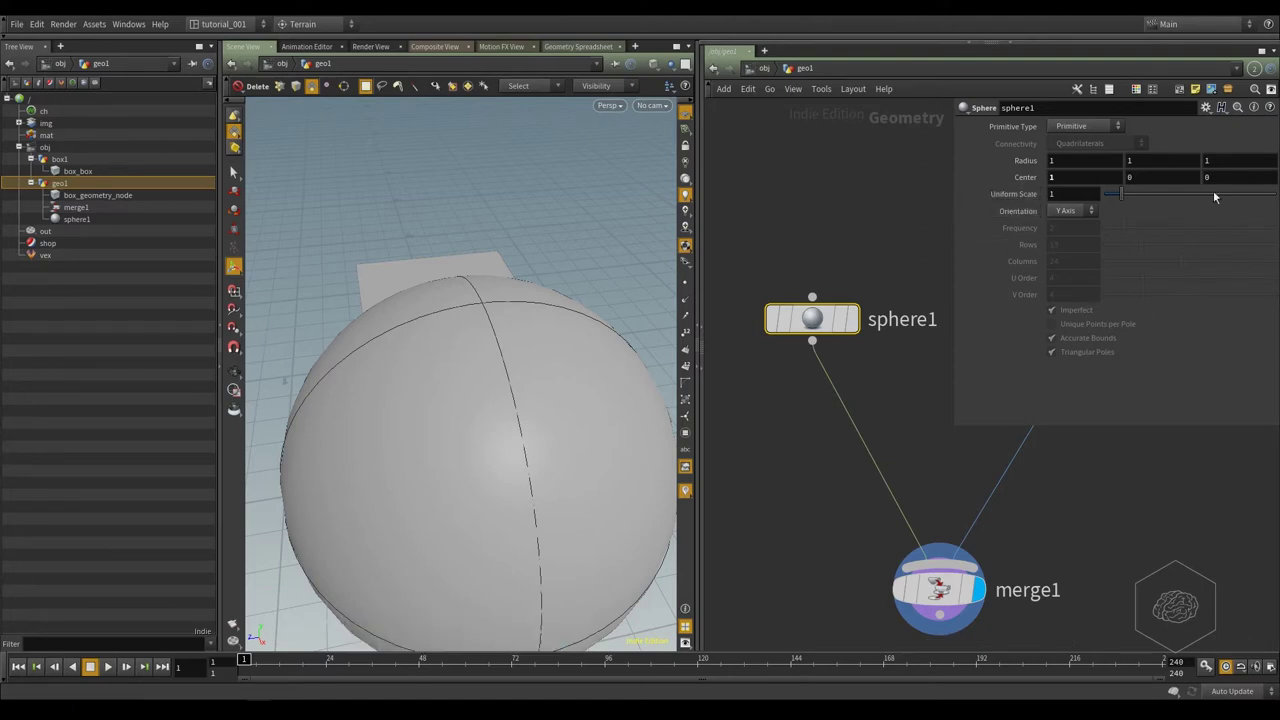
click(1148, 179)
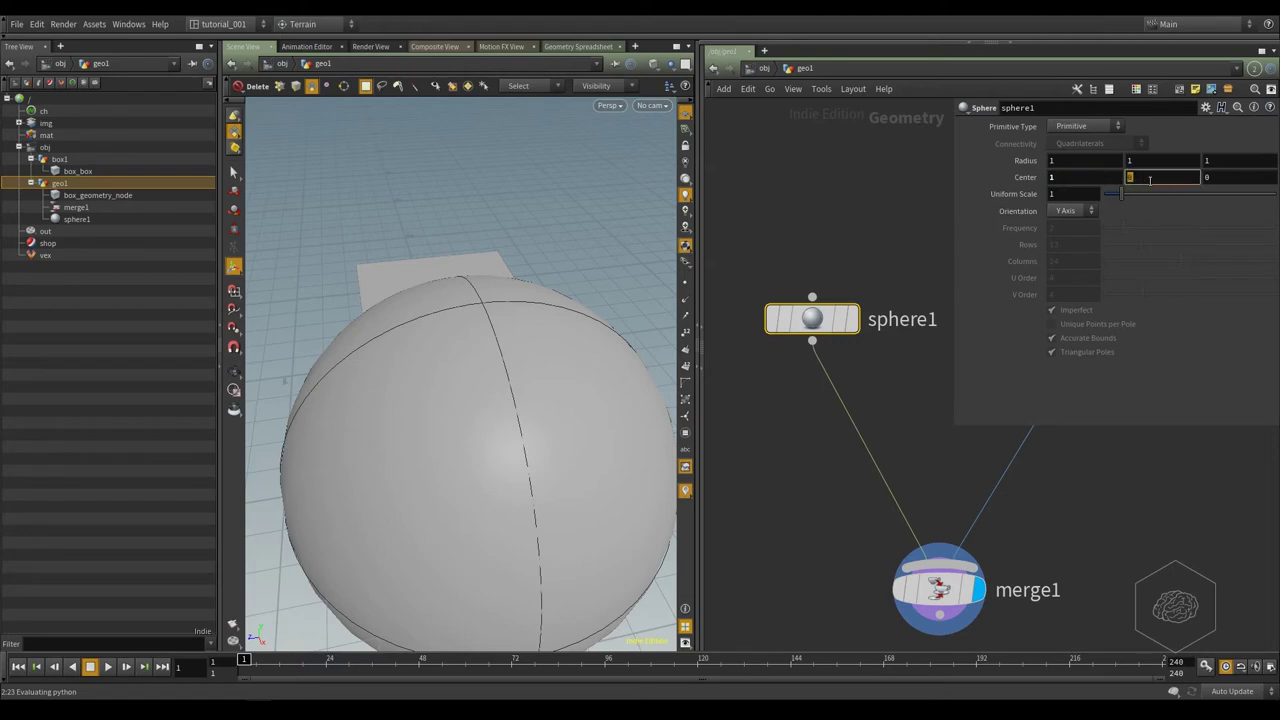
text(1)
key(Return)
click(1150, 178)
text(0)
key(Return)
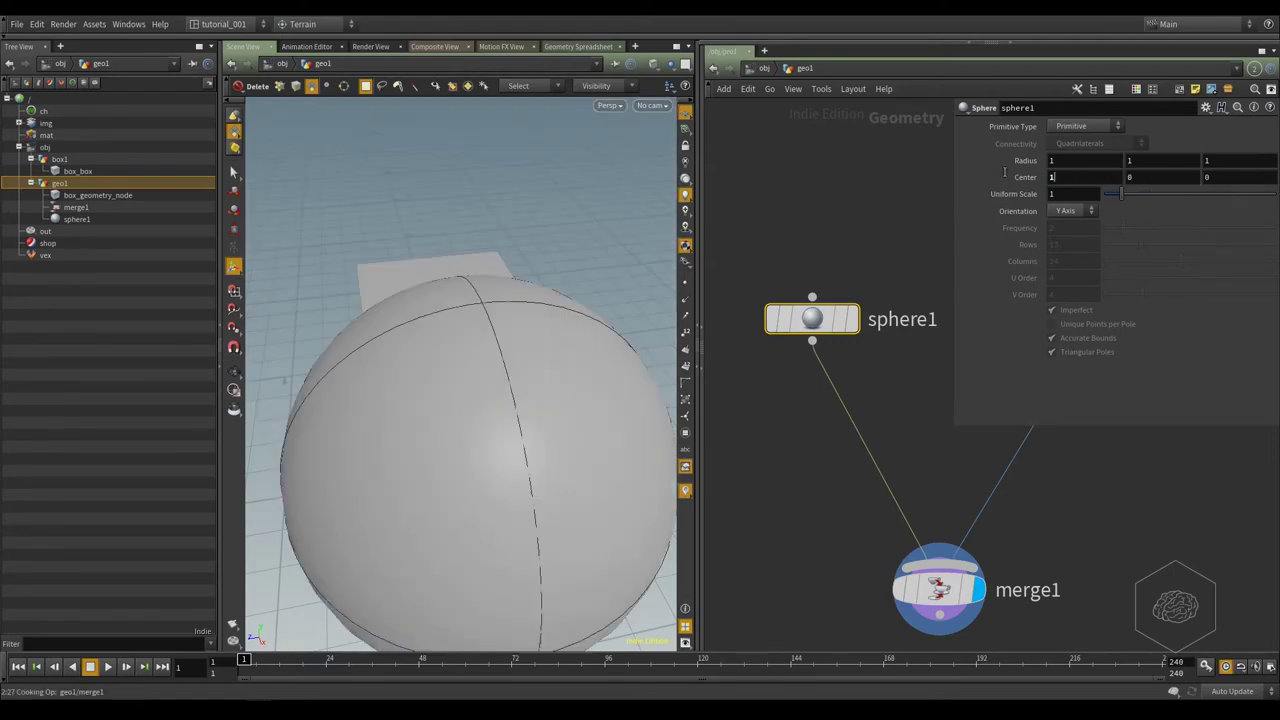
text(0)
key(Return)
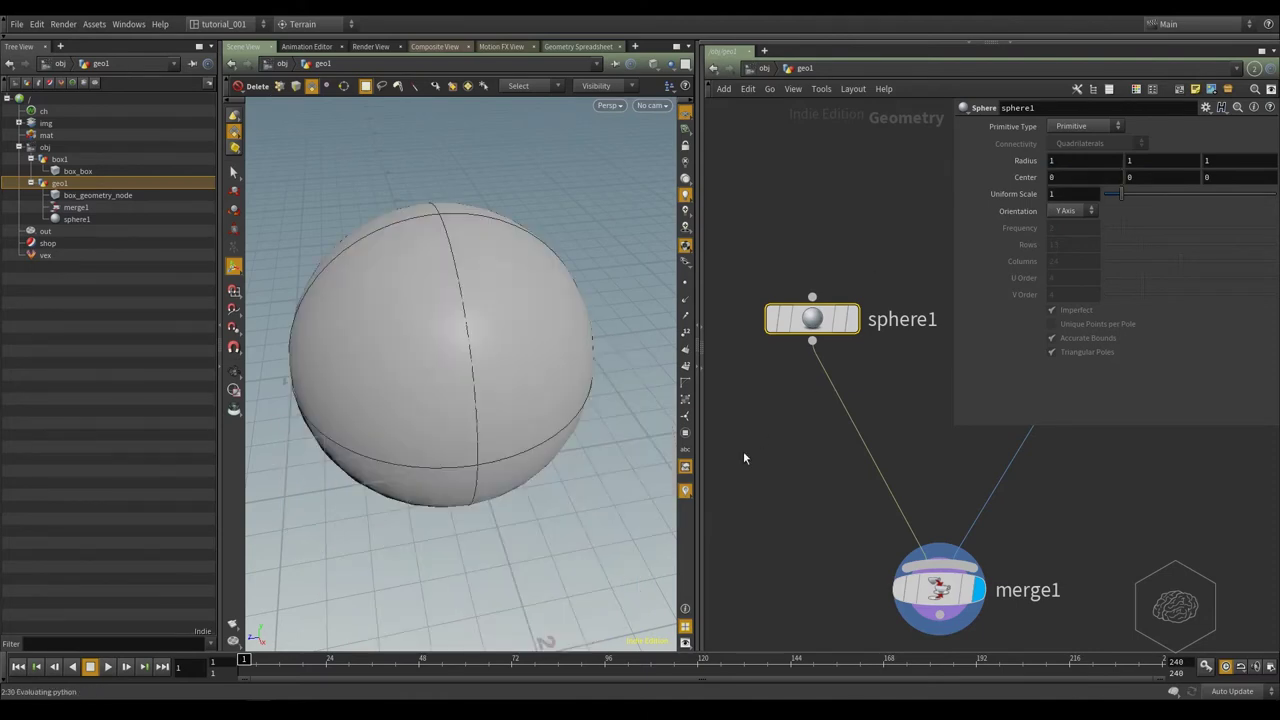
Go up to the obj level to view geo1's object transform parameters and return inside geo1.
middle_drag(772, 487, 794, 387)
middle_drag(791, 281, 821, 336)
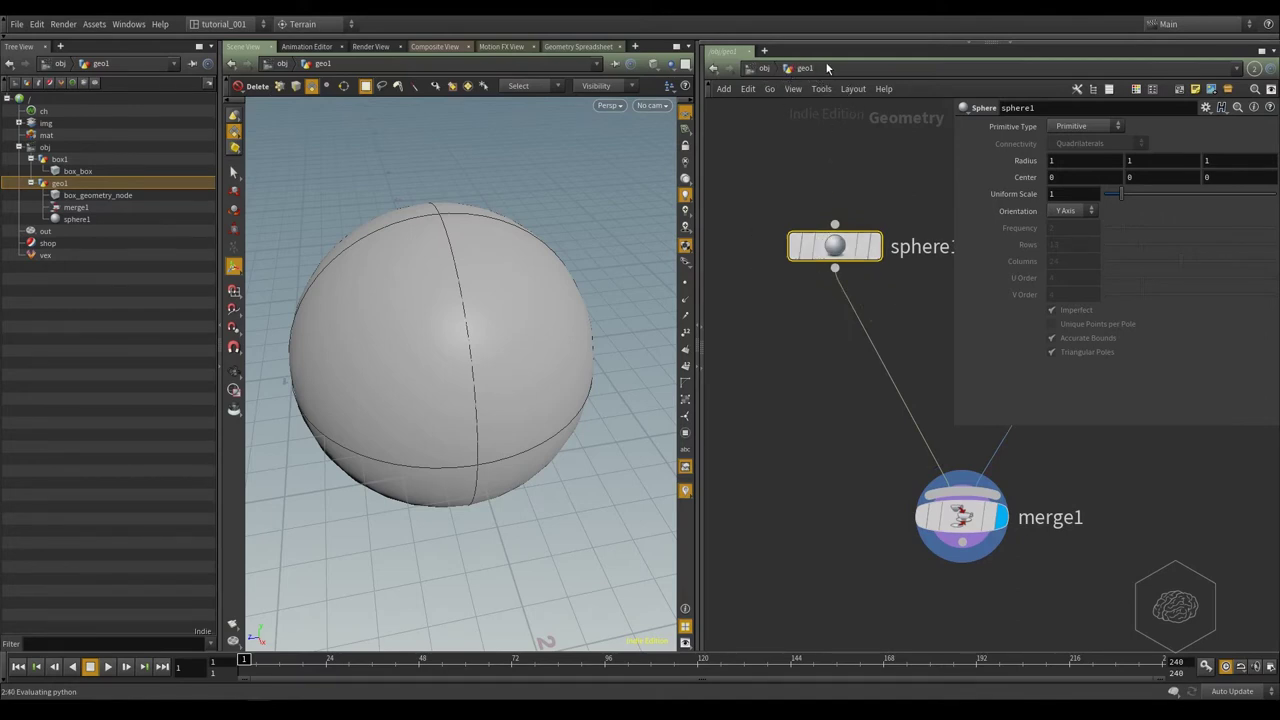
click(763, 69)
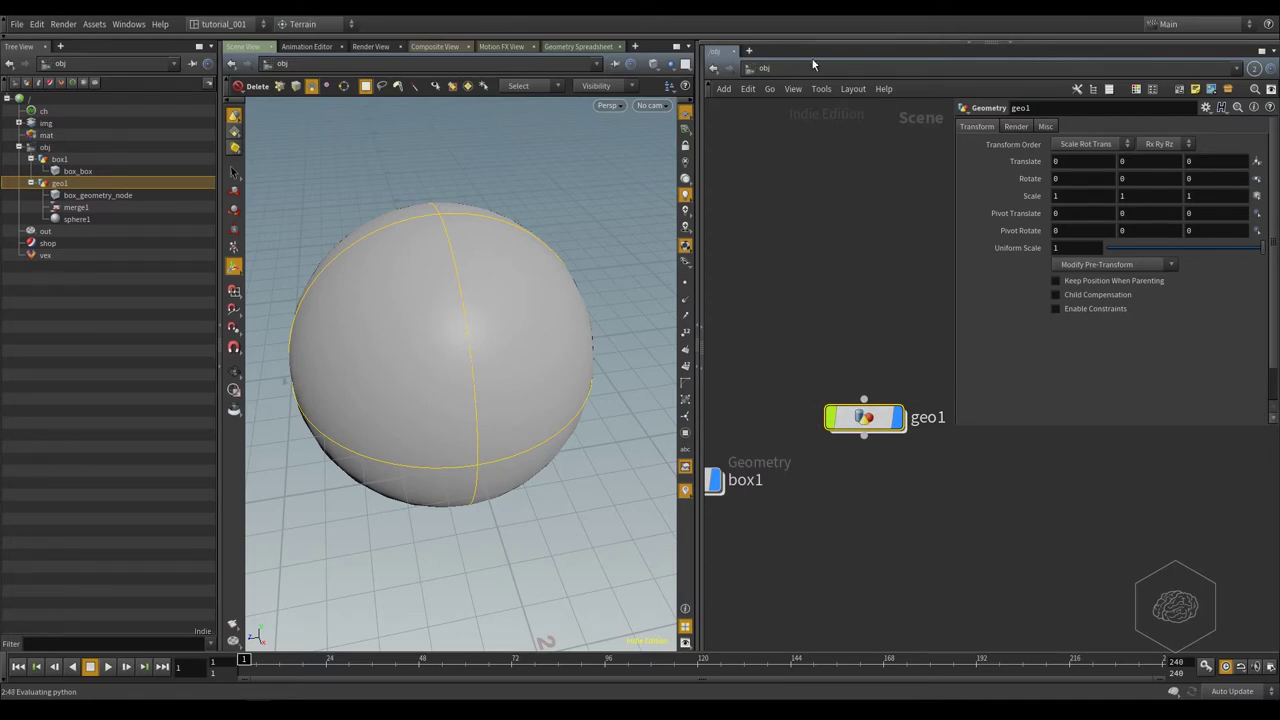
double_click(860, 416)
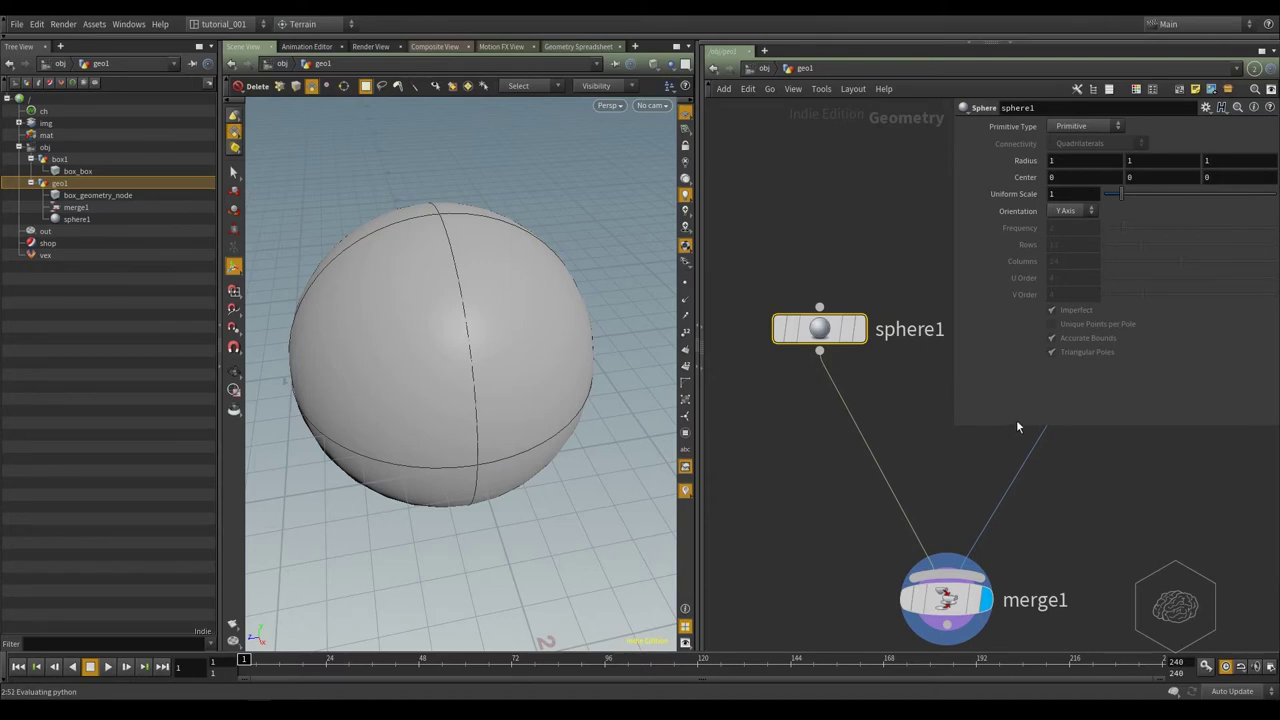
Add a Transform node and place it to the left of the wire between sphere1 and merge1.
middle_drag(787, 519, 832, 438)
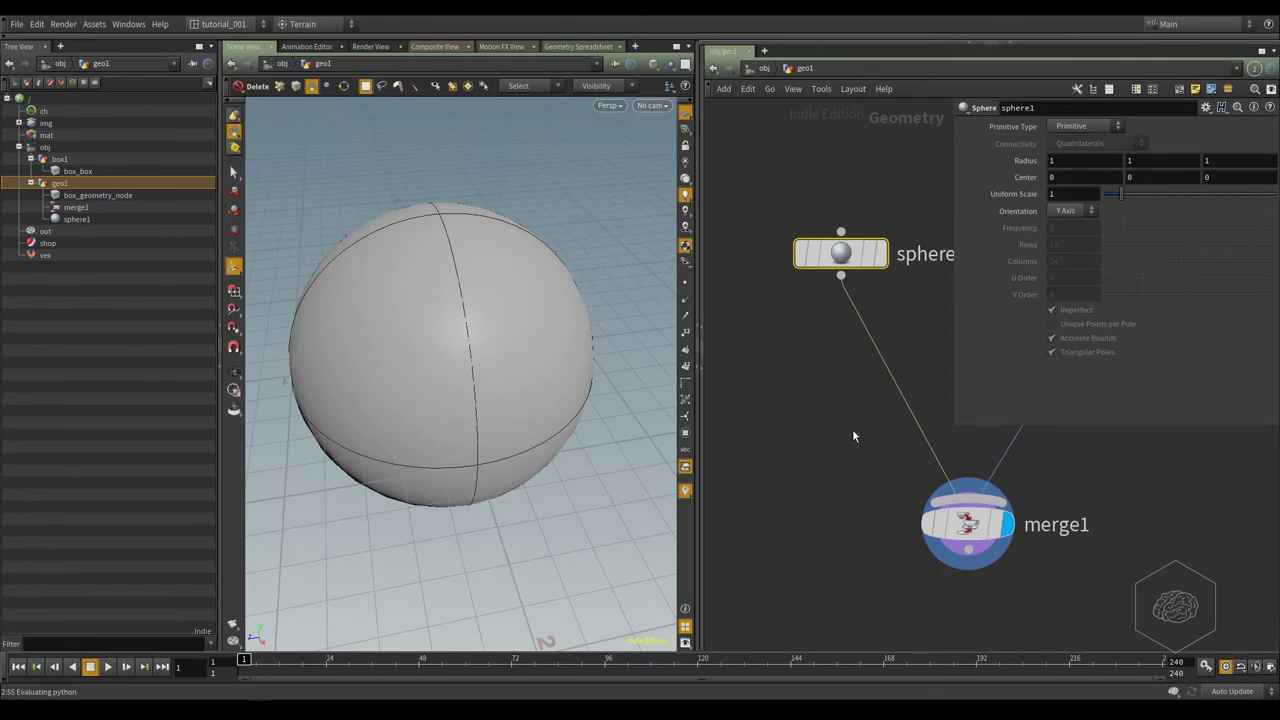
key(Tab)
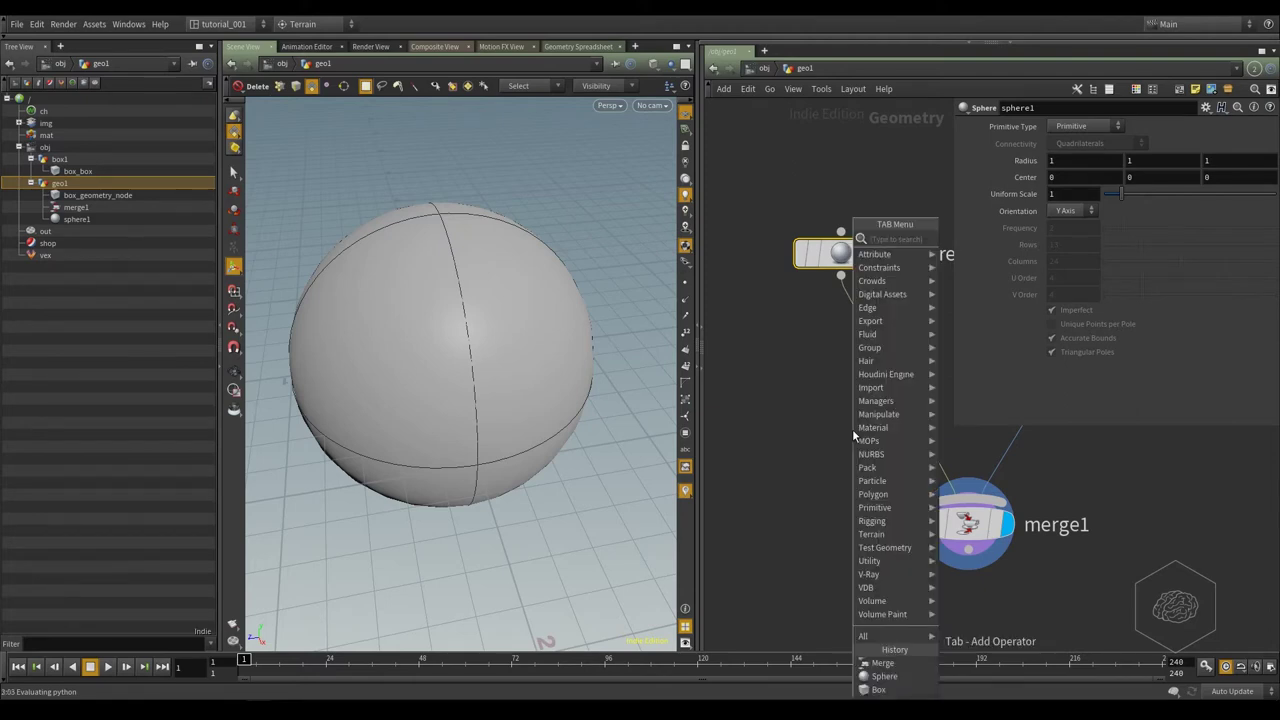
text(transfor)
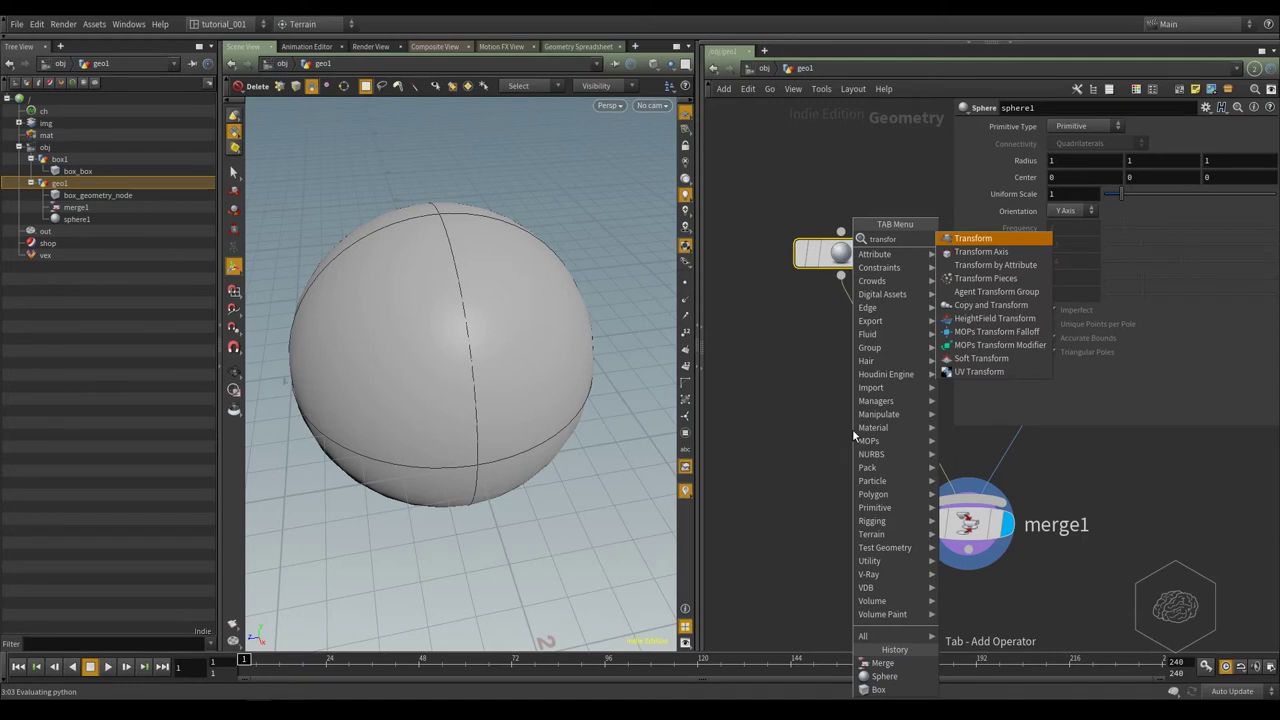
key(Return)
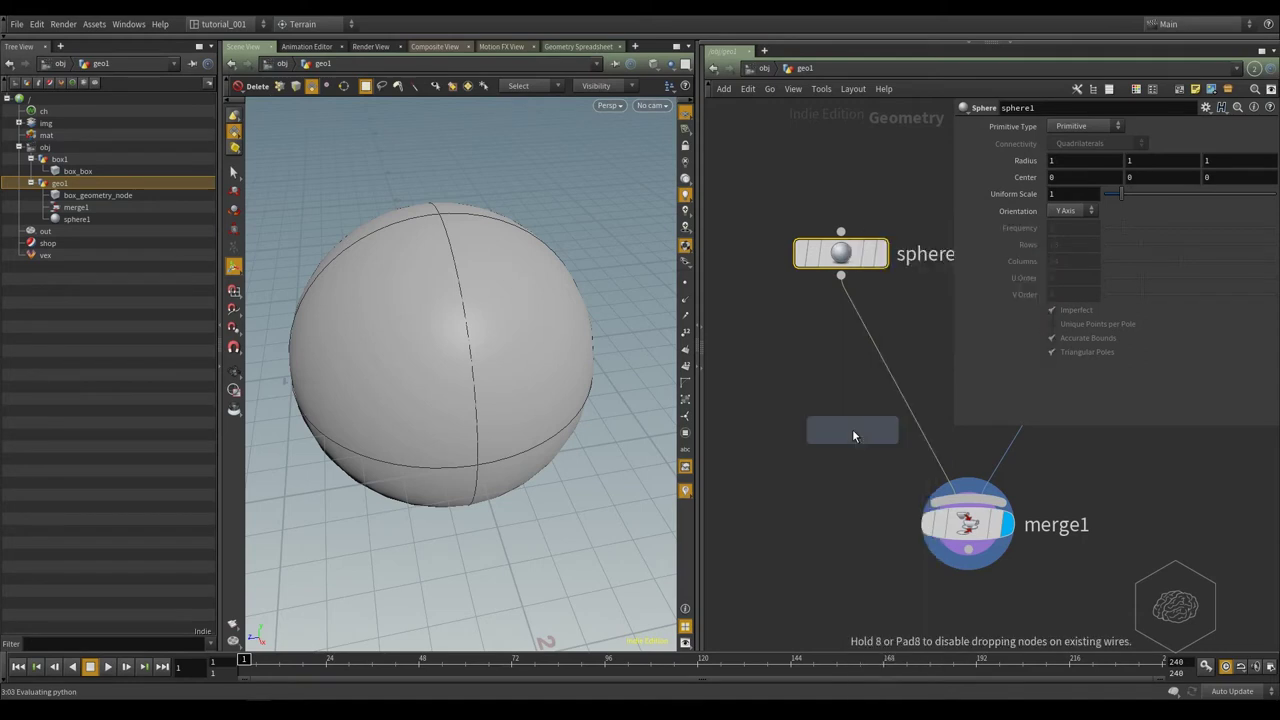
click(852, 436)
drag(853, 436, 788, 408)
Read the error details in transform1's node information and close them.
mouse_move(788, 408)
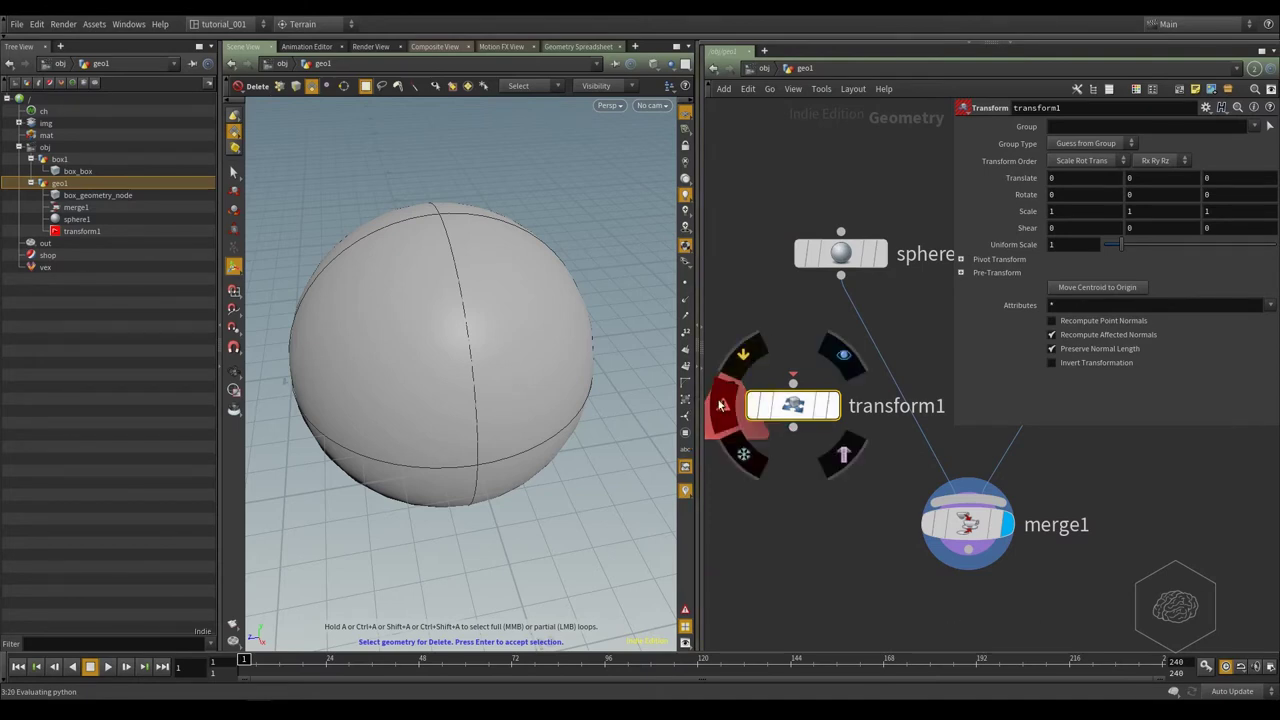
click(726, 416)
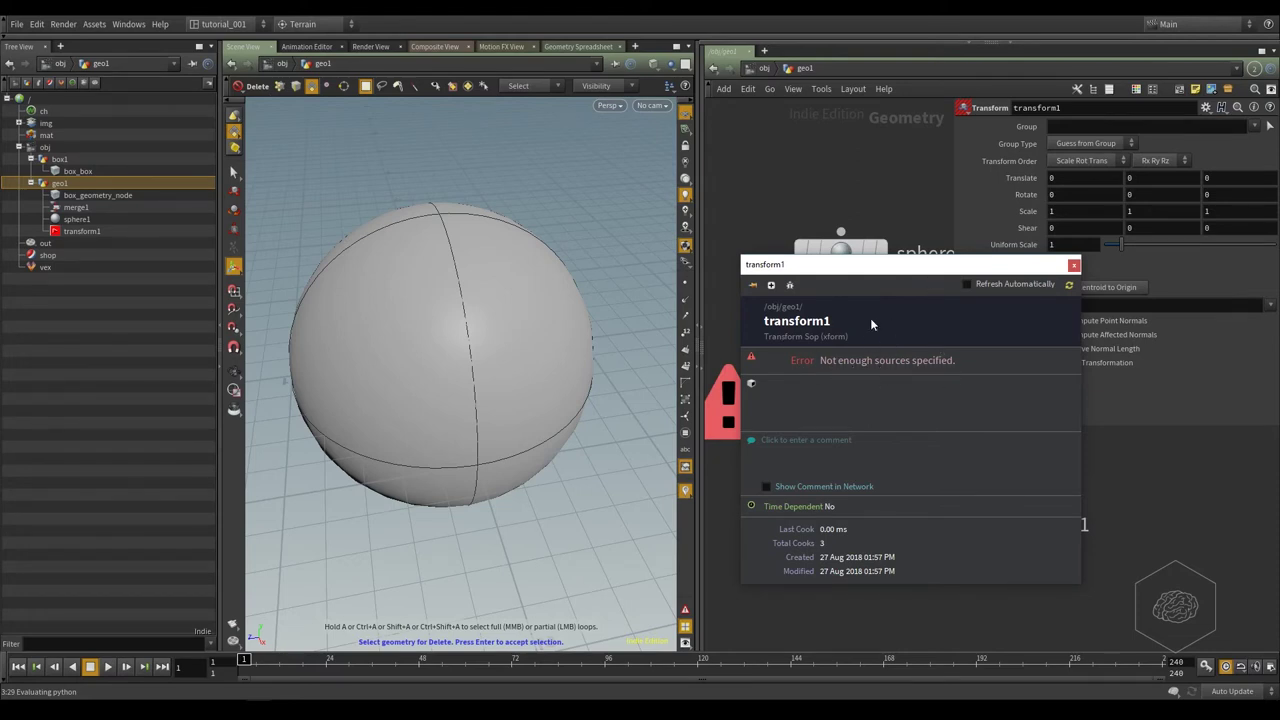
click(1074, 266)
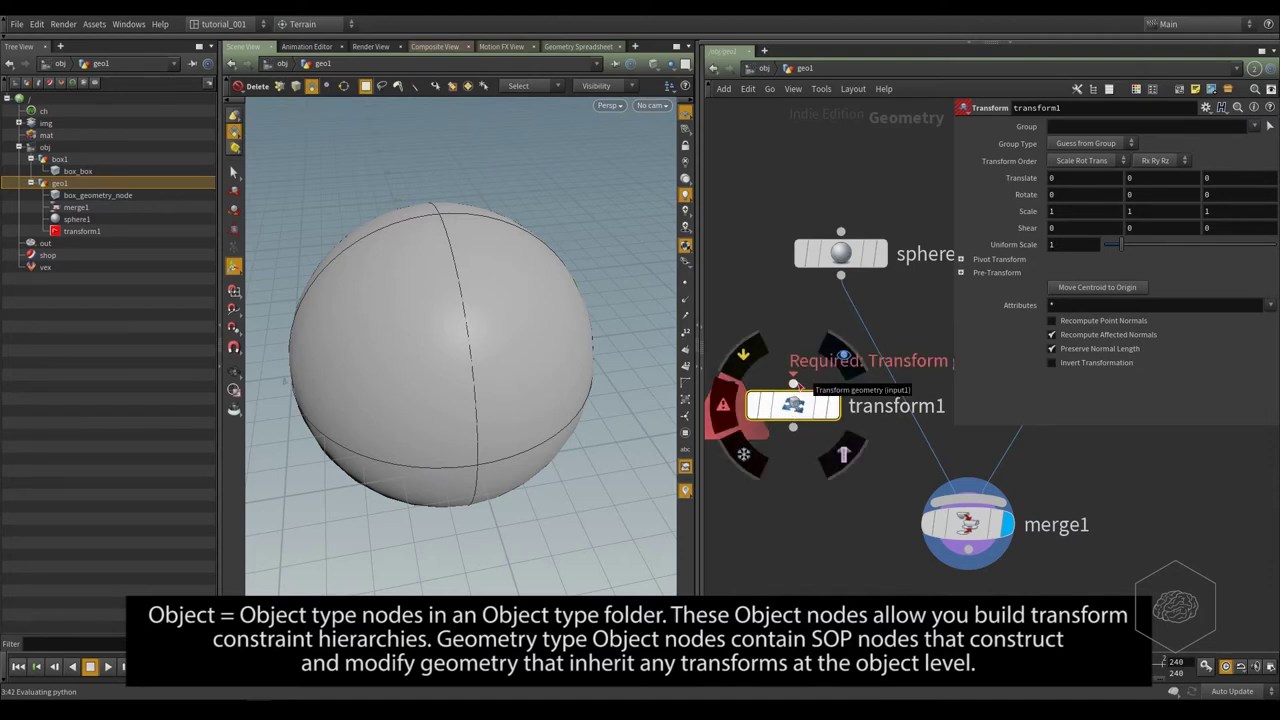
Wire sphere1's output into transform1's input and space the two nodes farther apart vertically.
mouse_move(799, 419)
mouse_down()
mouse_move(775, 453)
mouse_move(779, 410)
mouse_move(779, 421)
mouse_up()
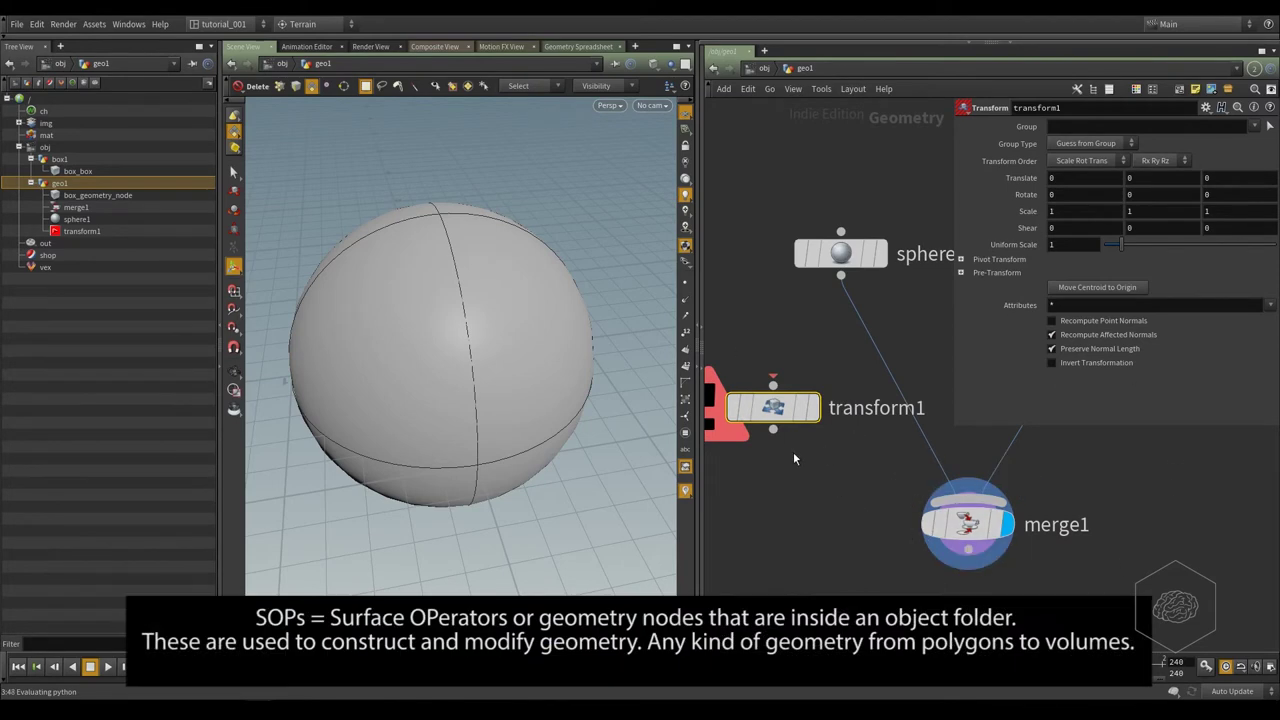
drag(843, 280, 818, 330)
mouse_move(773, 405)
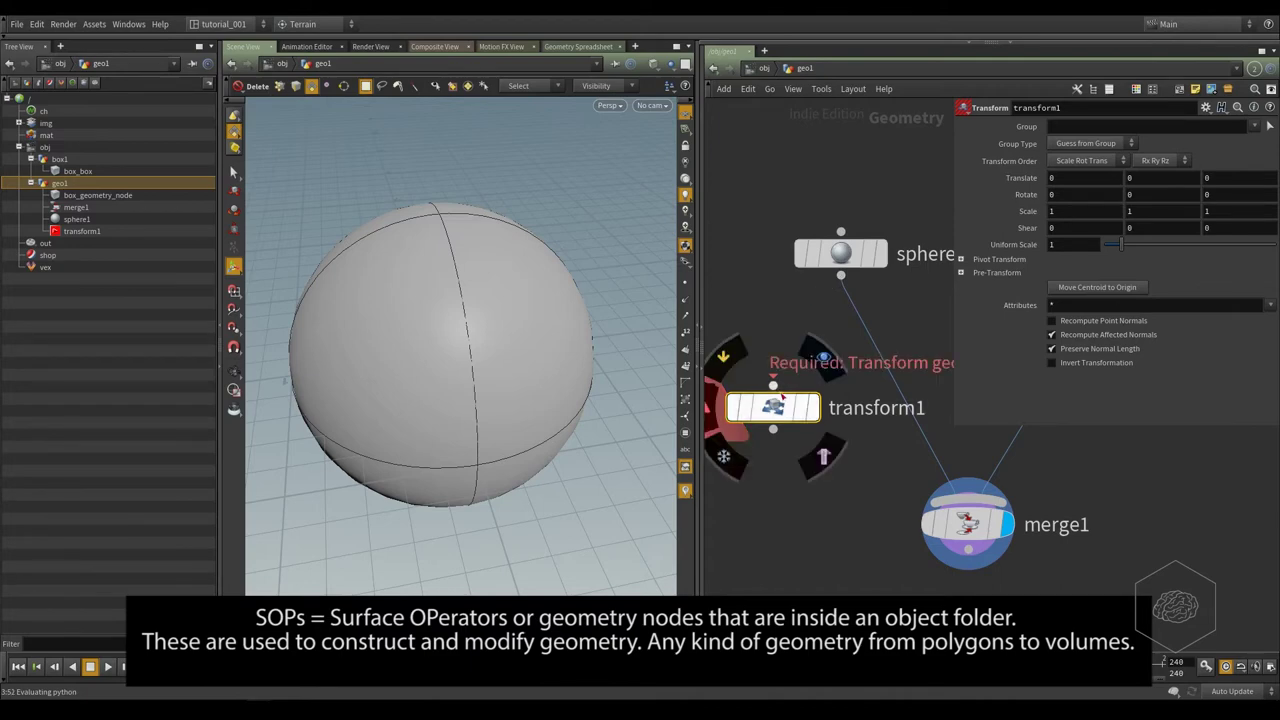
drag(843, 280, 773, 385)
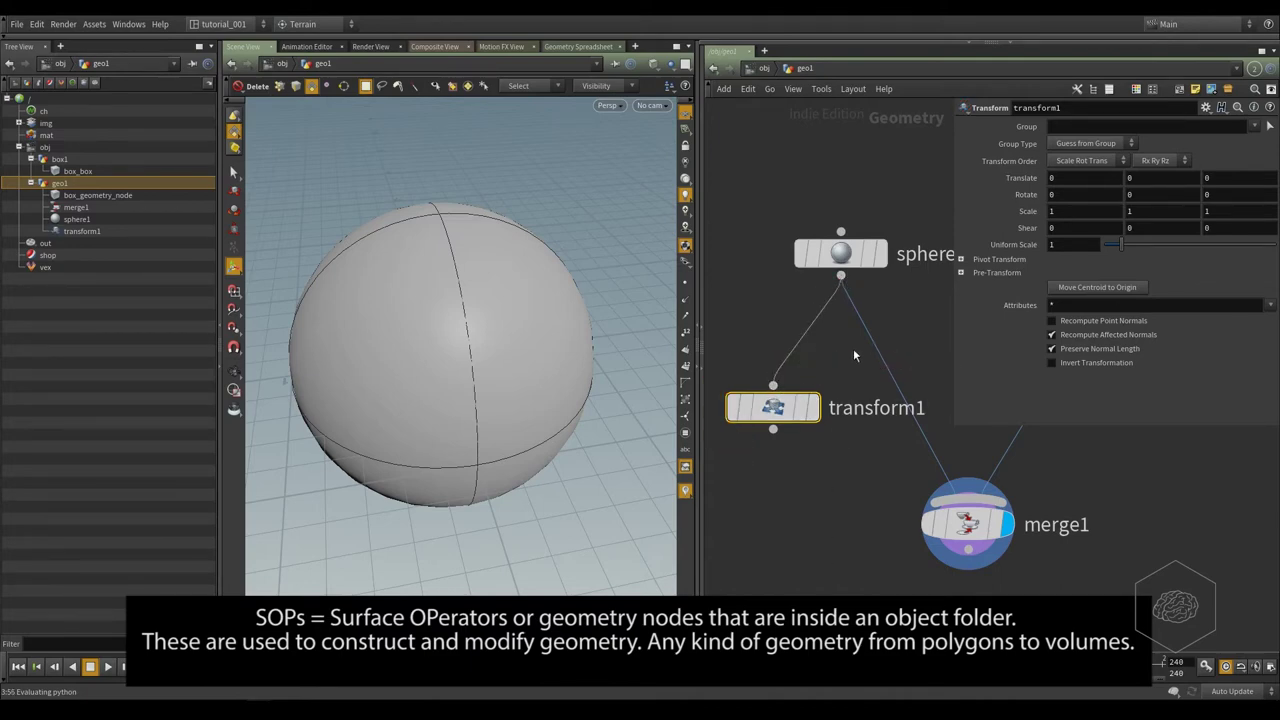
drag(859, 259, 872, 204)
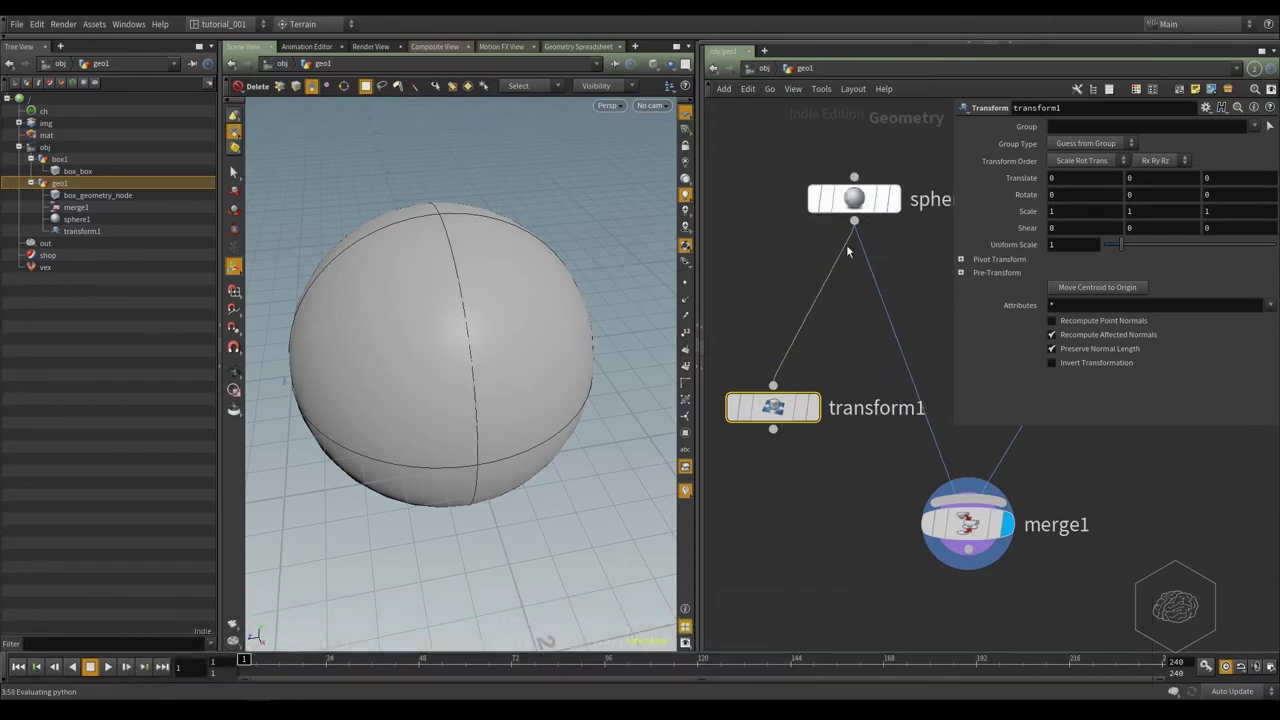
click(799, 287)
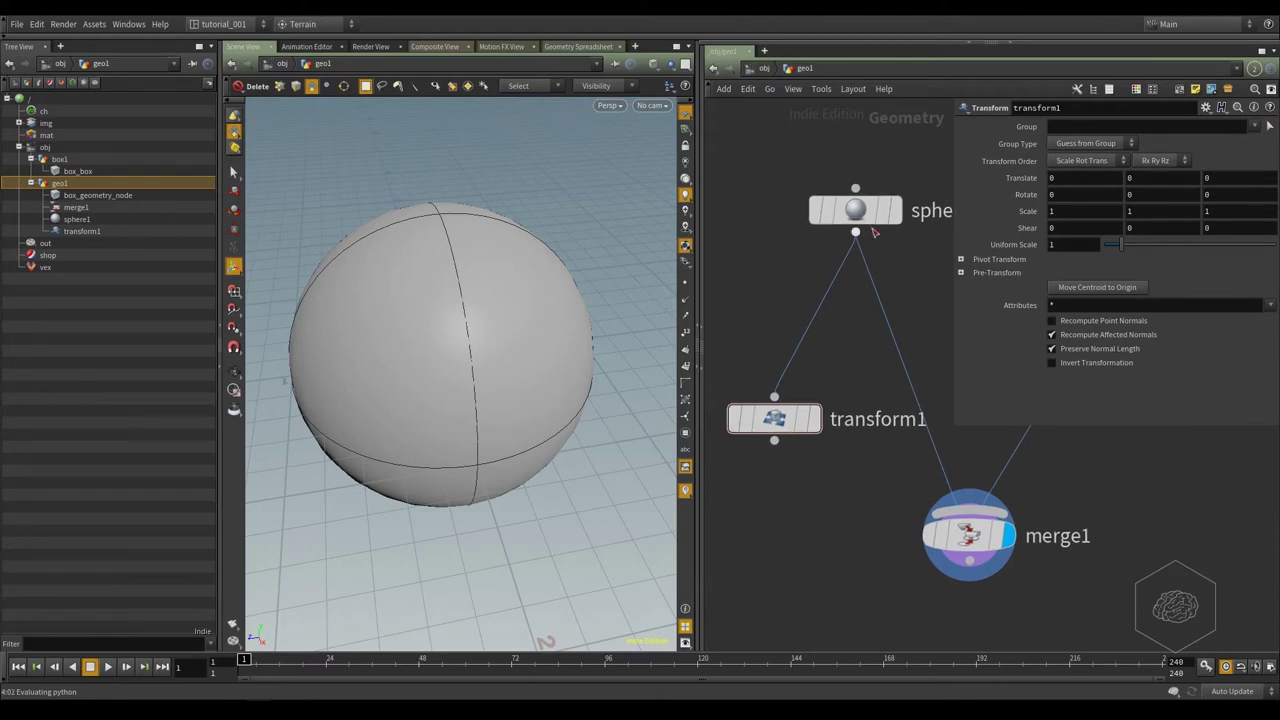
Wire transform1's output into merge1's input and set transform1's Translate X to 1.
mouse_move(772, 418)
click(775, 441)
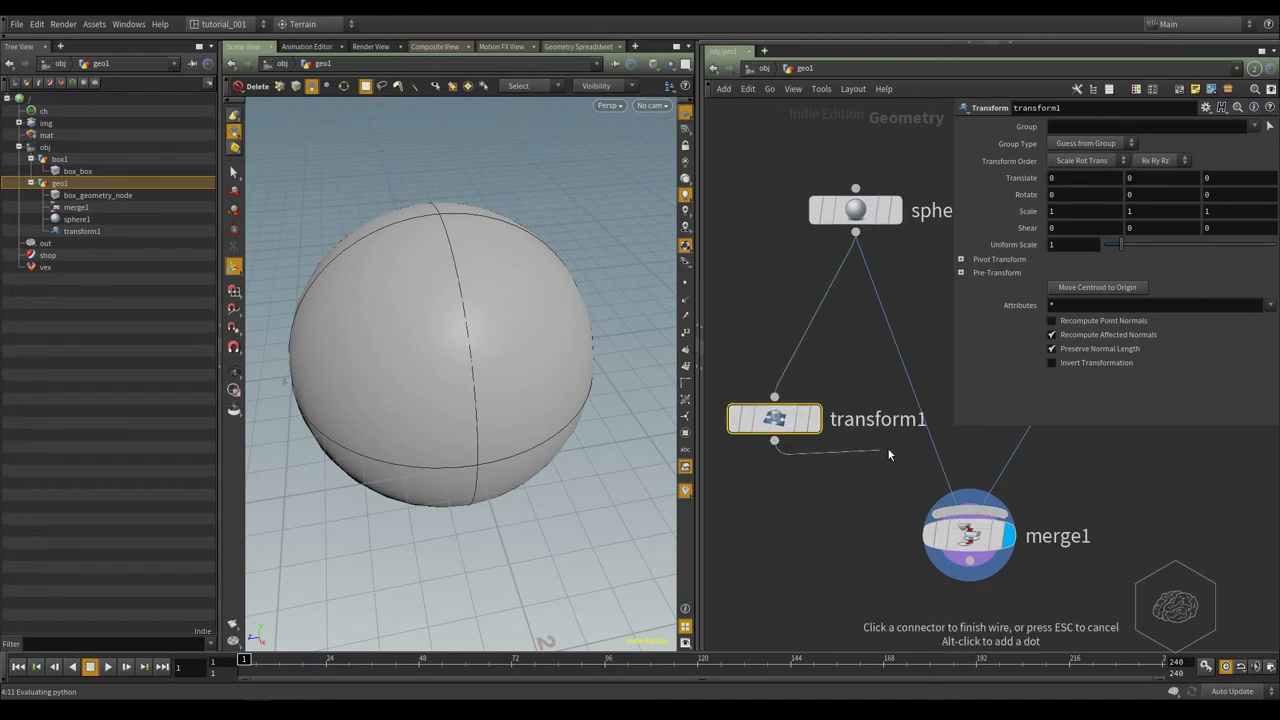
click(973, 497)
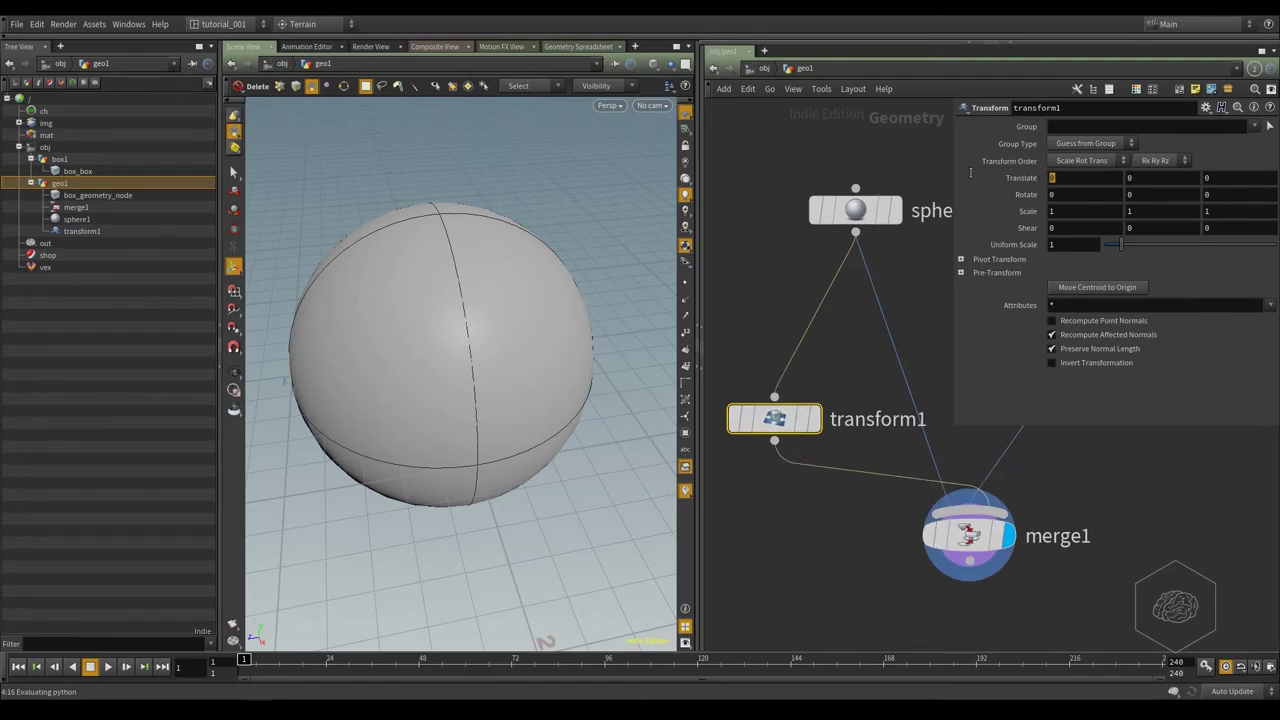
key(Return)
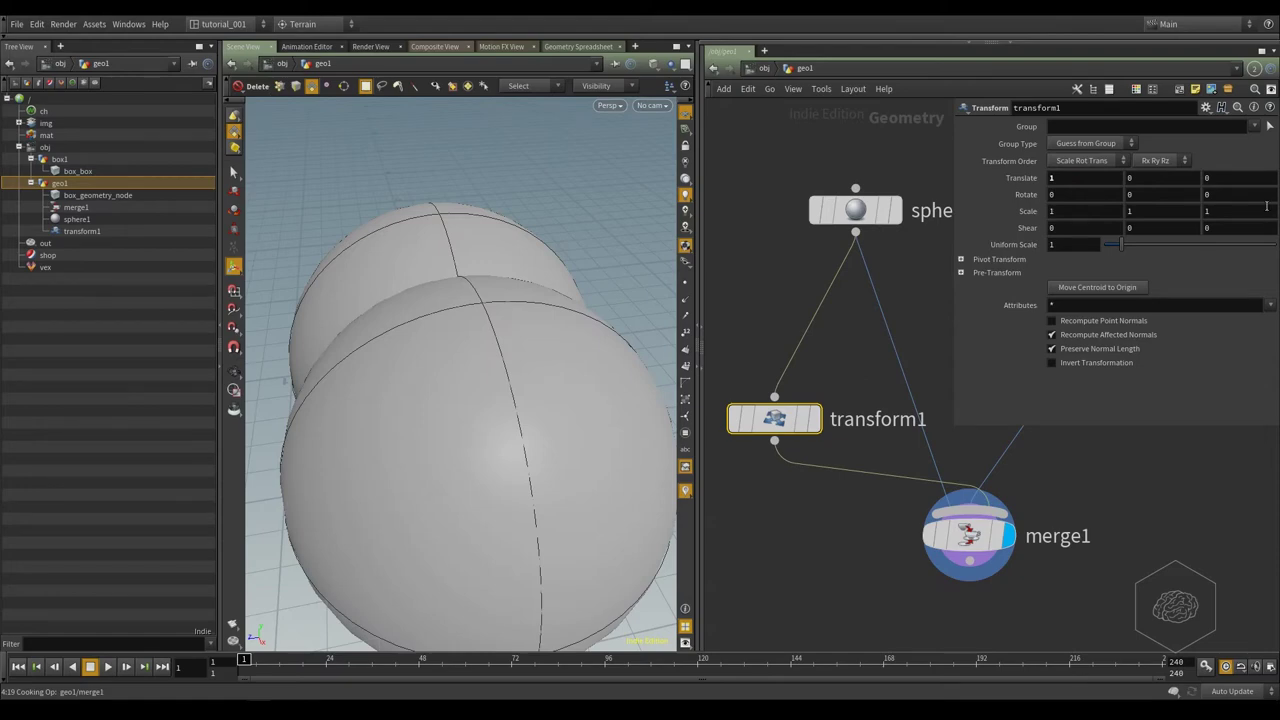
Set transform1's Scale to 0.5 on X, Y and Z.
key(Delete)
key(Escape)
drag(382, 185, 528, 395)
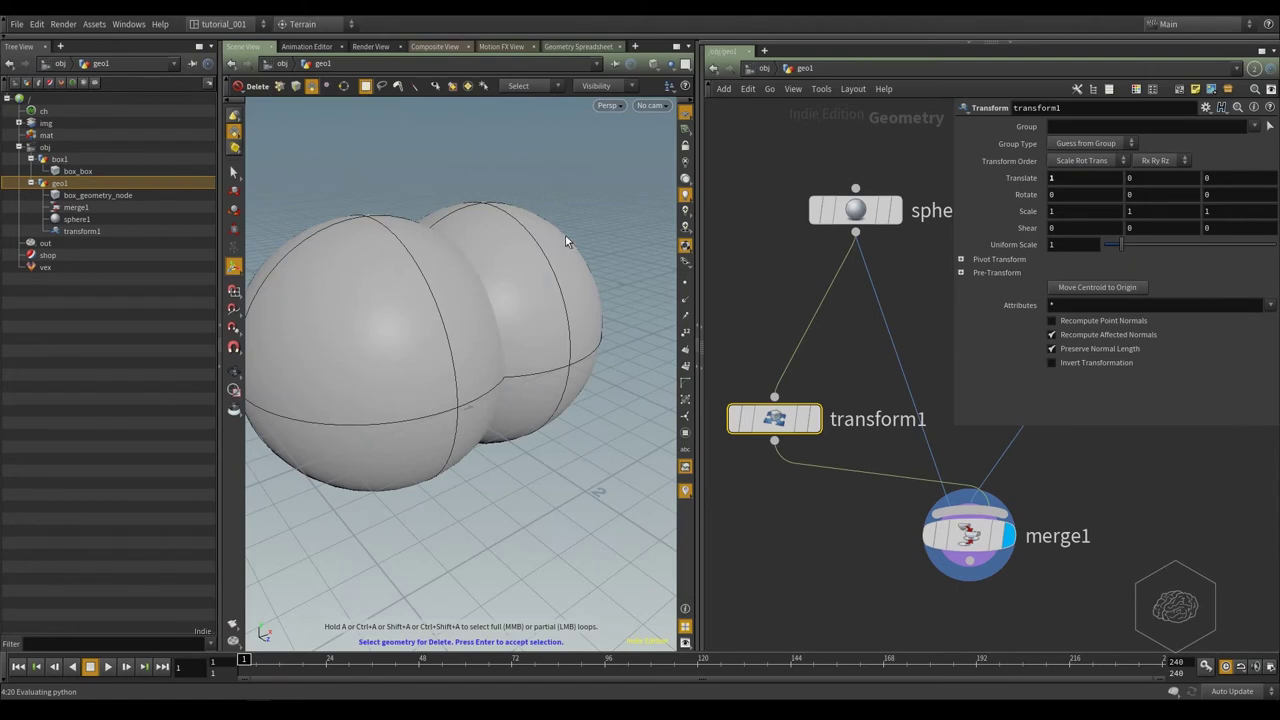
click(1097, 213)
text(0.5)
key(Tab)
text(0.)
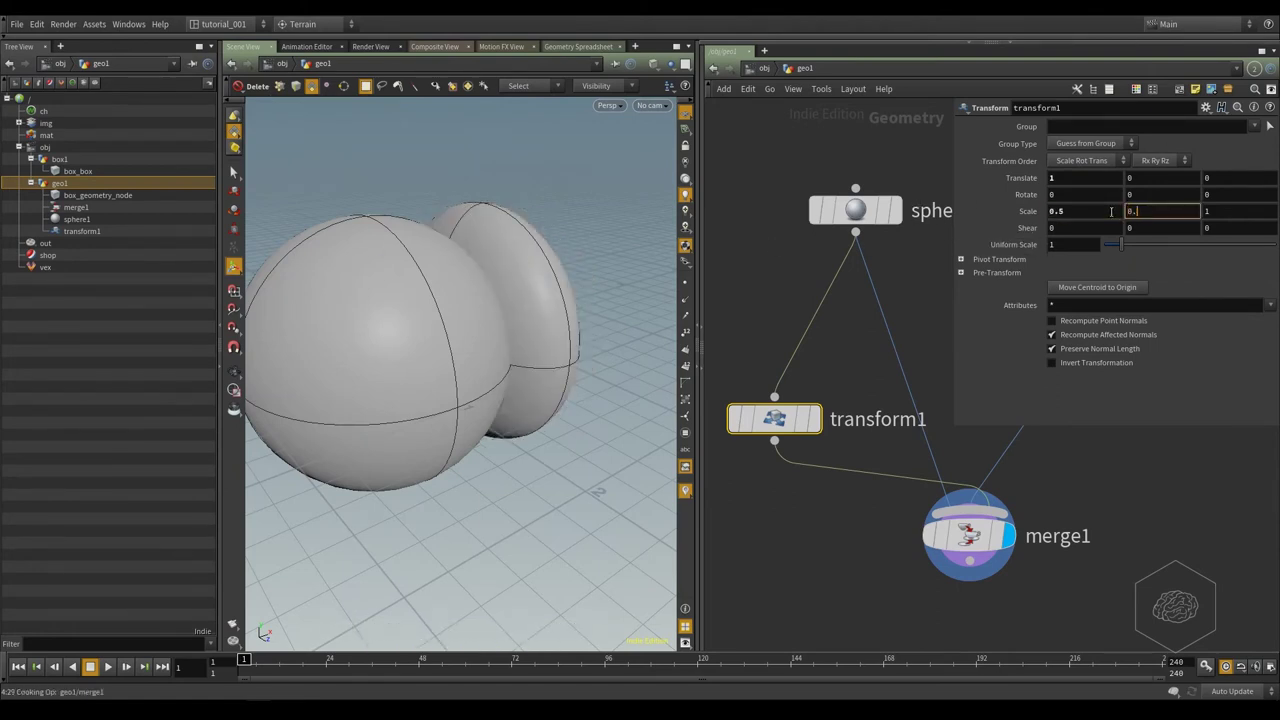
text(5)
key(Tab)
text(0.5)
key(Return)
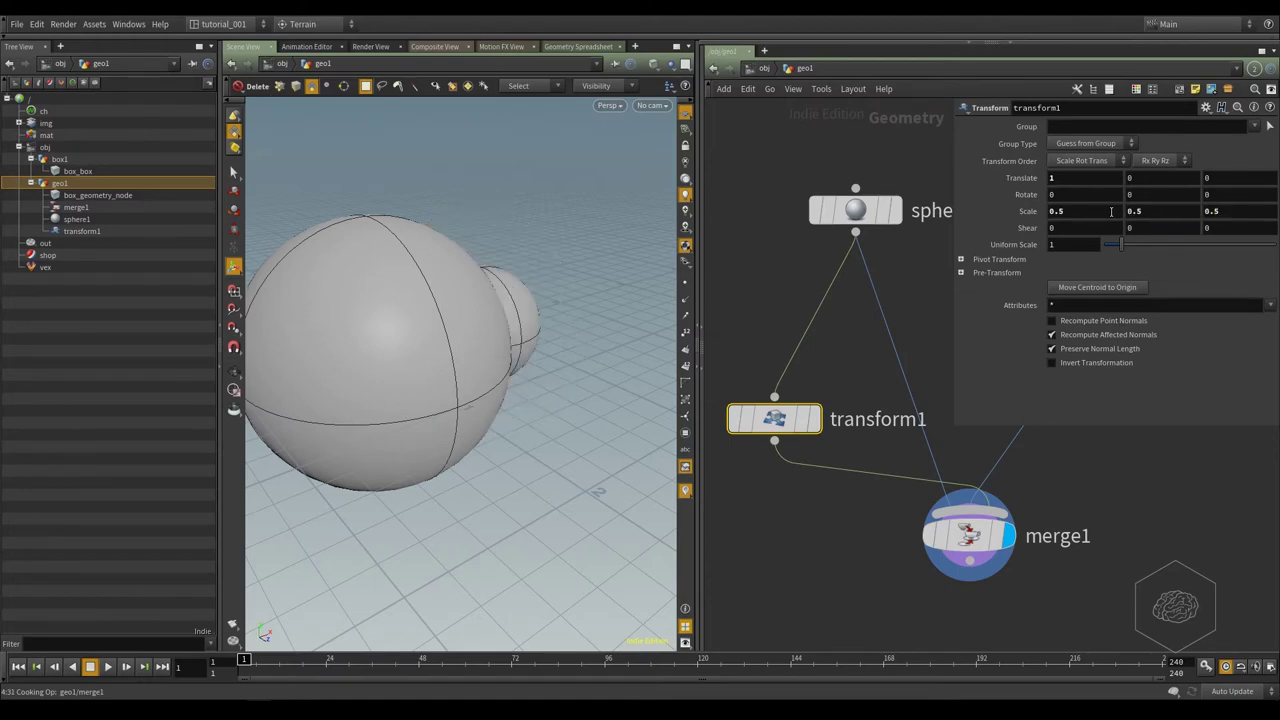
alt+drag(523, 229, 463, 231)
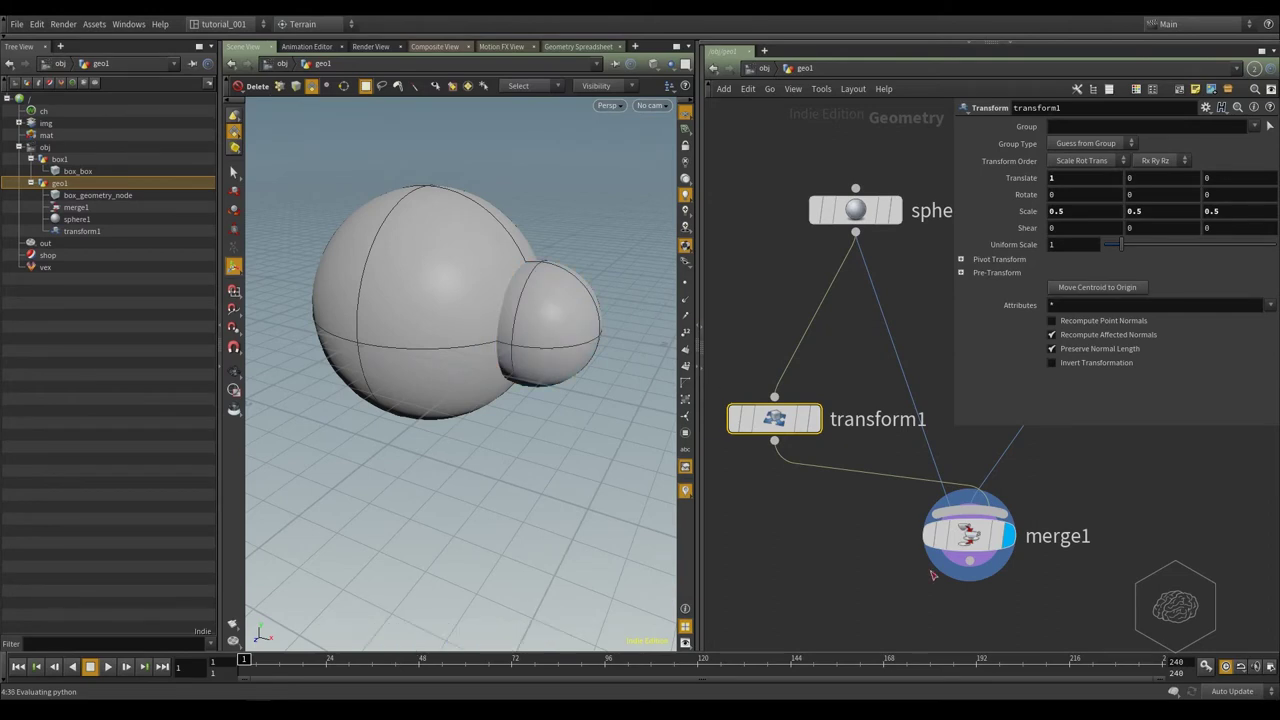
Rearrange the network by shifting sphere1 and transform1, keeping sphere1 above and slightly to the right of transform1.
middle_drag(1100, 492, 997, 669)
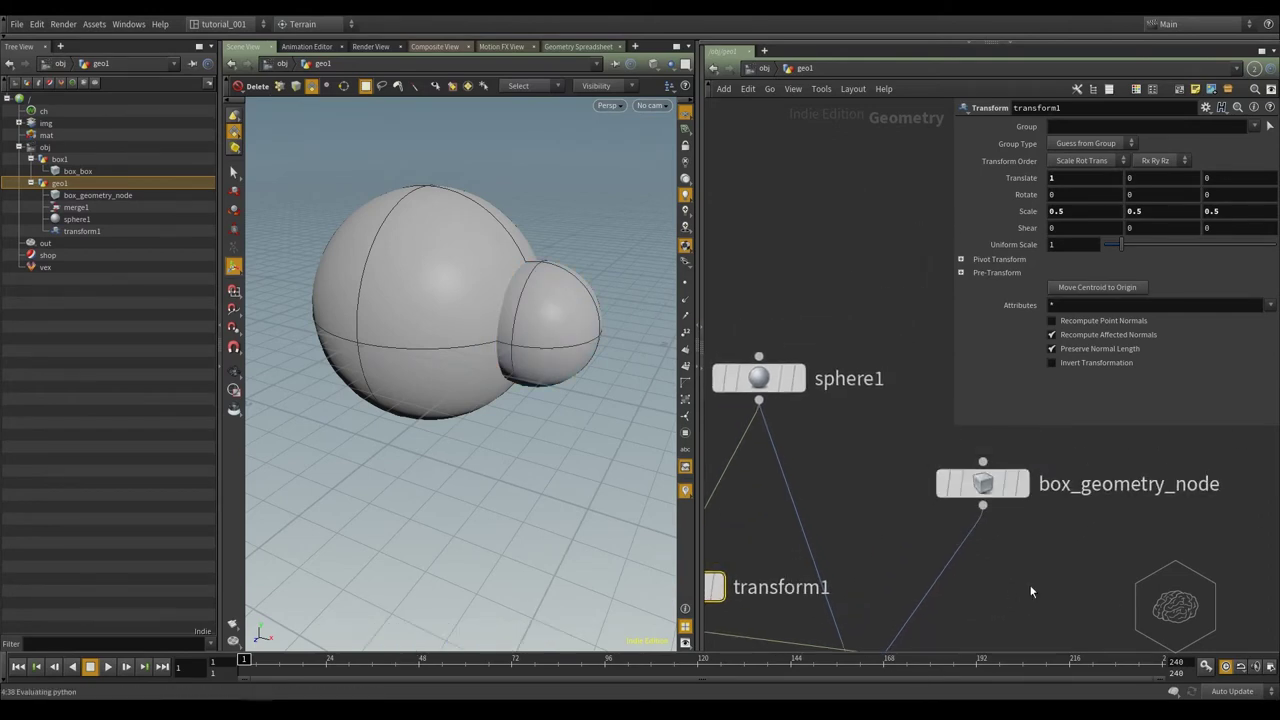
middle_drag(1029, 591, 1094, 458)
mouse_move(937, 572)
middle_down()
mouse_move(1018, 534)
mouse_move(961, 599)
mouse_move(937, 591)
middle_up()
middle_drag(797, 555, 840, 564)
drag(857, 278, 866, 175)
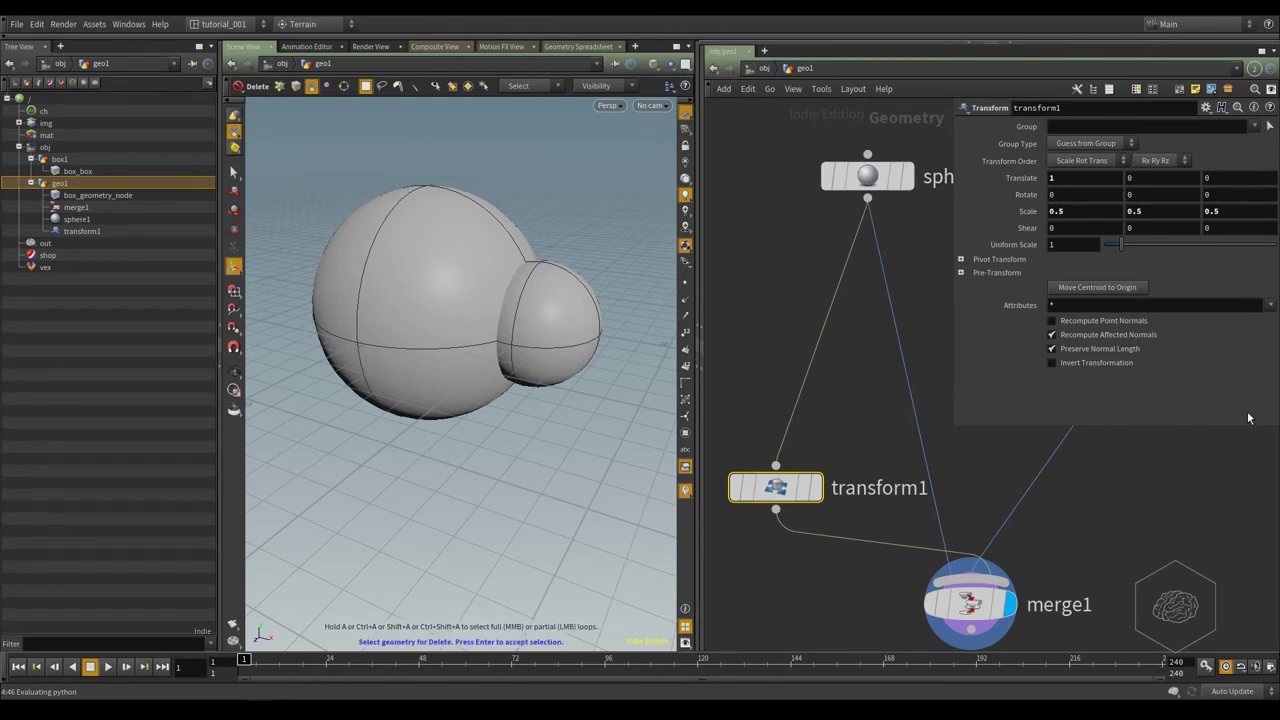
drag(776, 487, 767, 427)
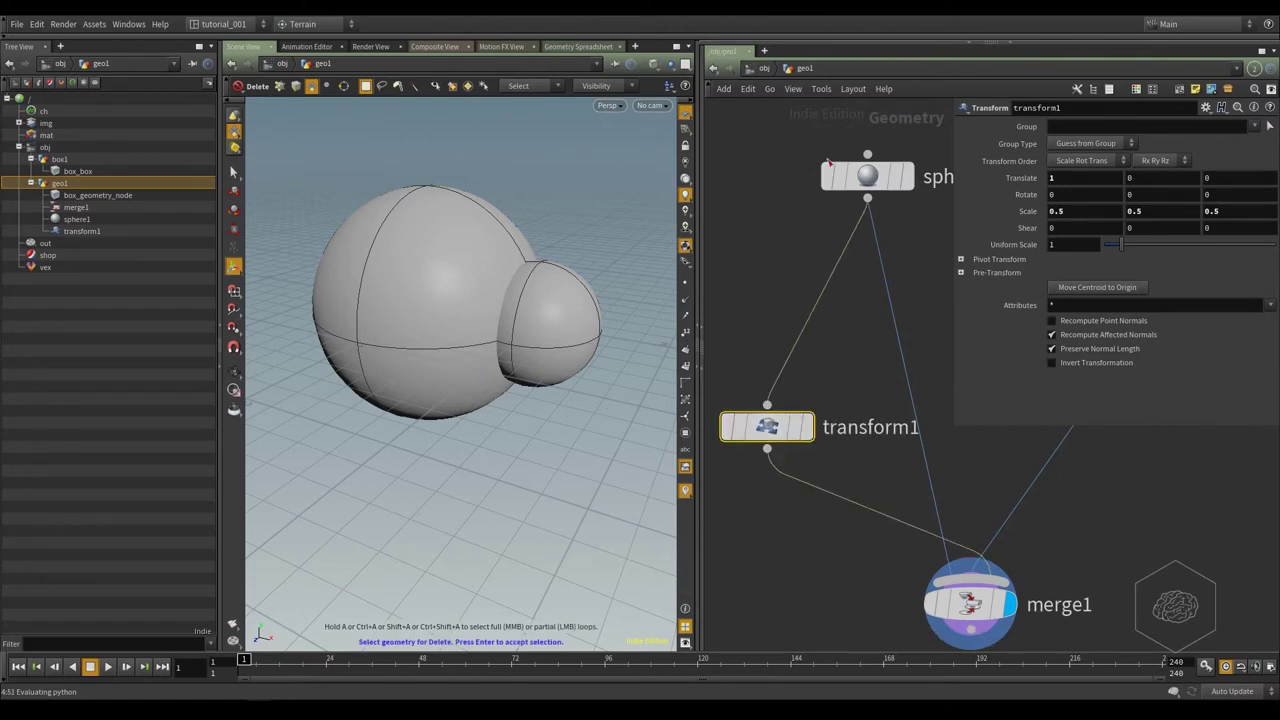
middle_drag(866, 315, 870, 368)
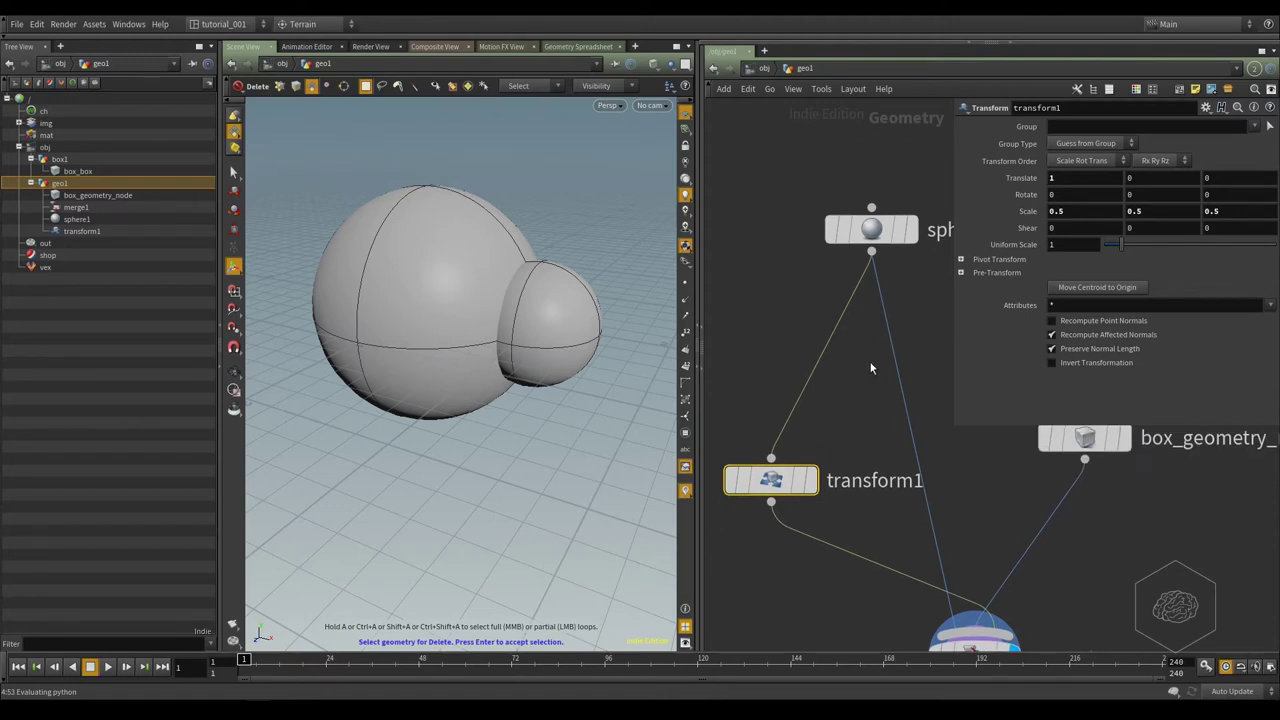
drag(925, 150, 820, 291)
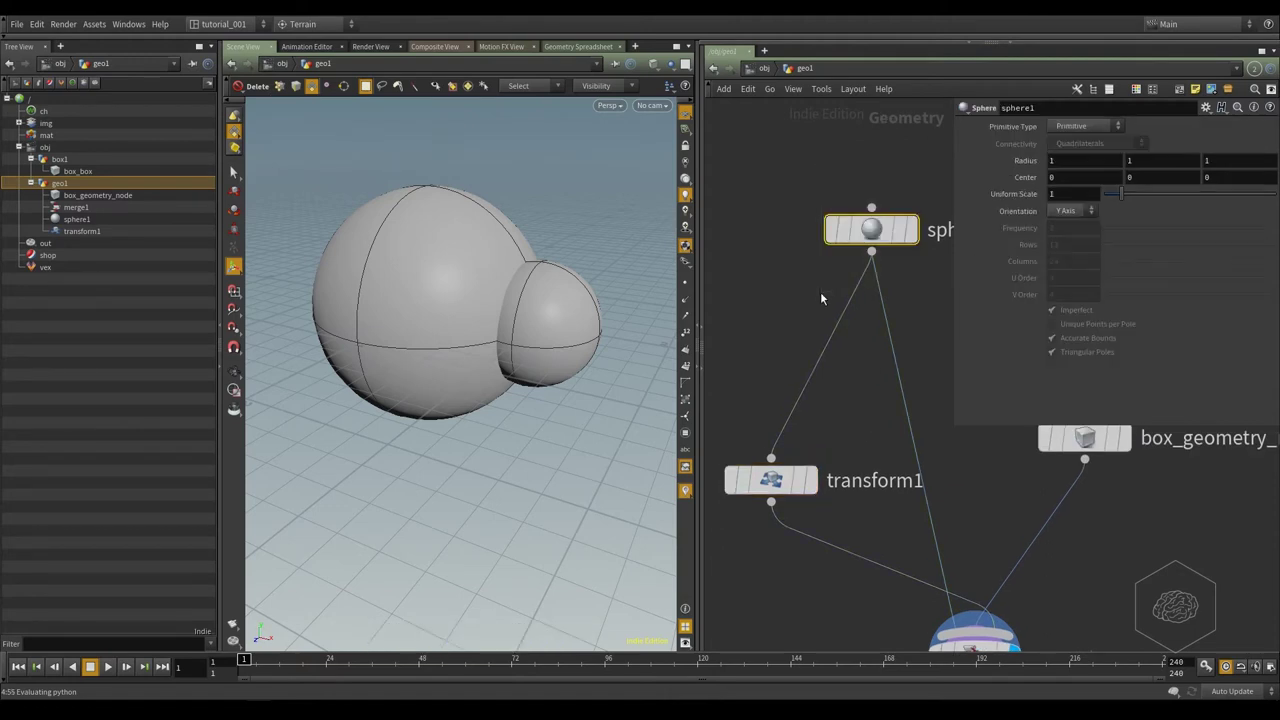
drag(885, 232, 845, 262)
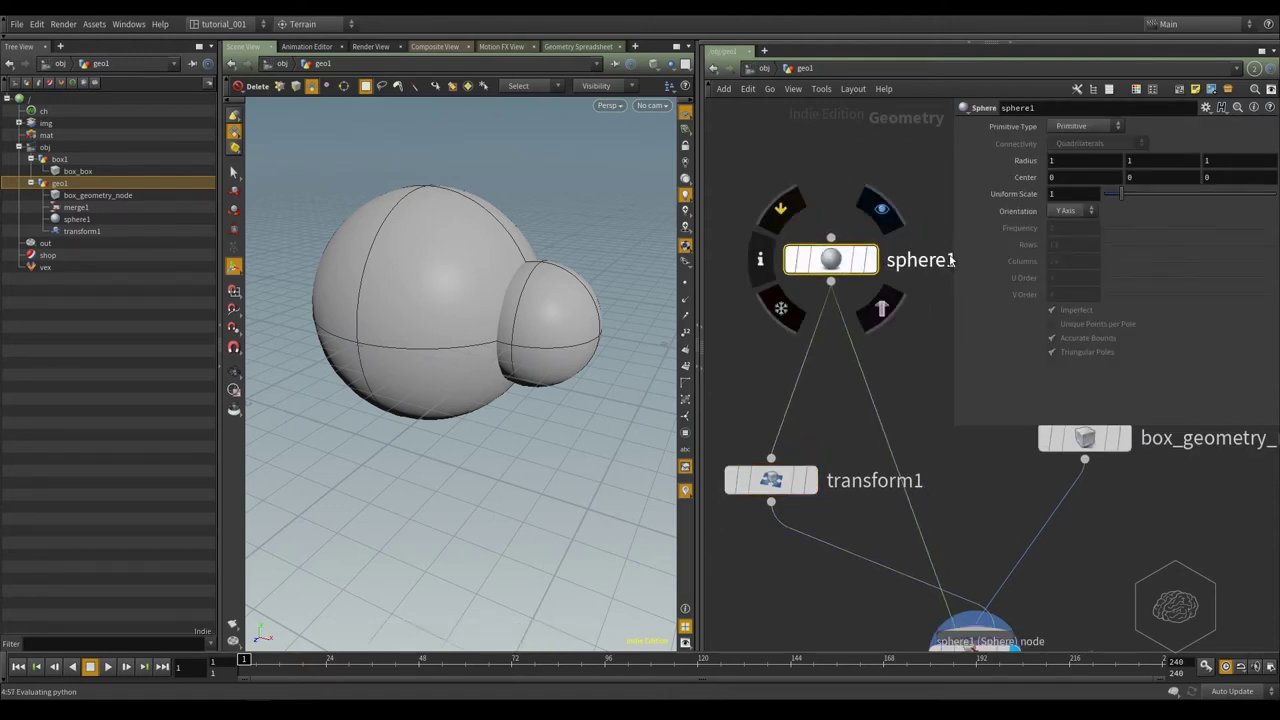
Review the Translate and Scale values of transform1.
mouse_move(886, 258)
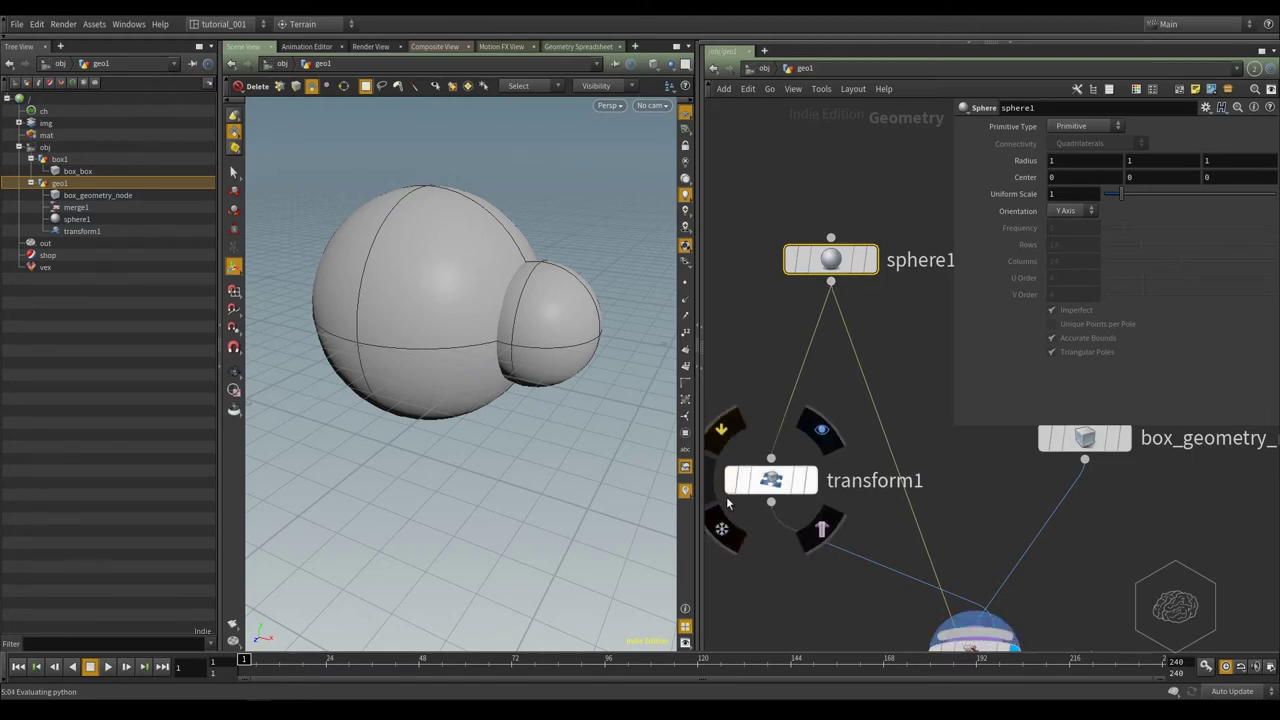
click(772, 482)
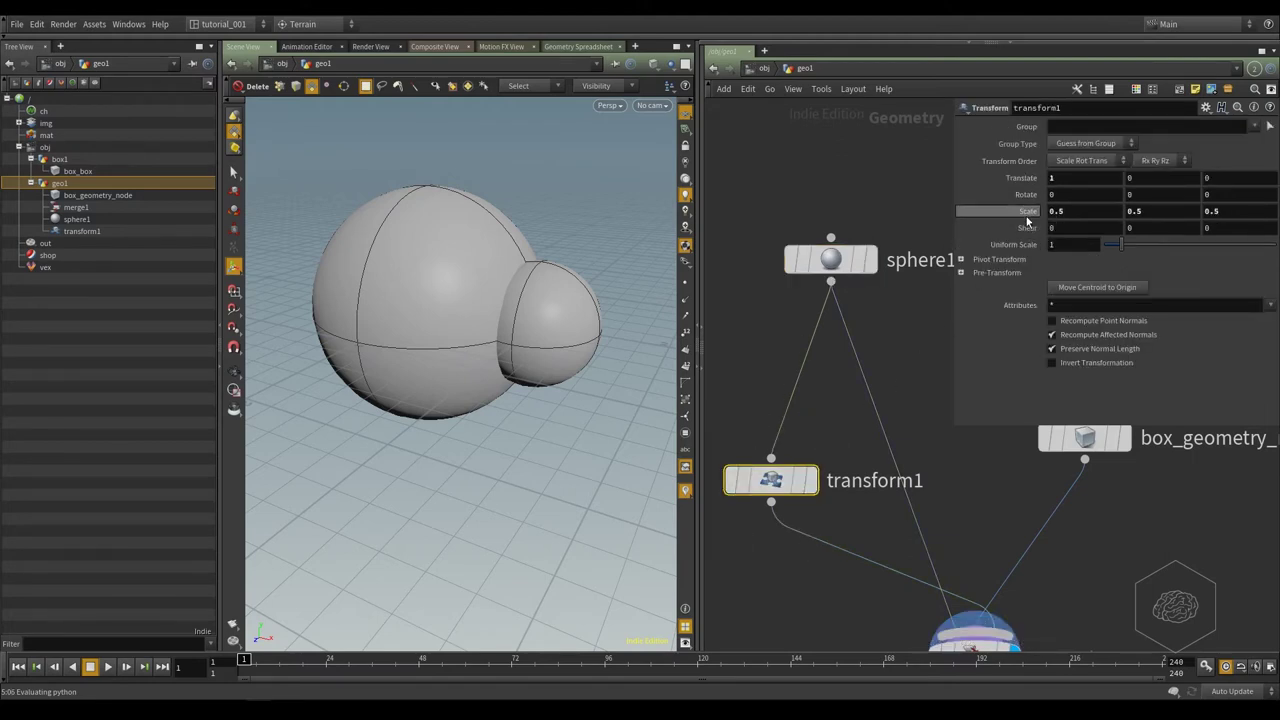
click(1075, 176)
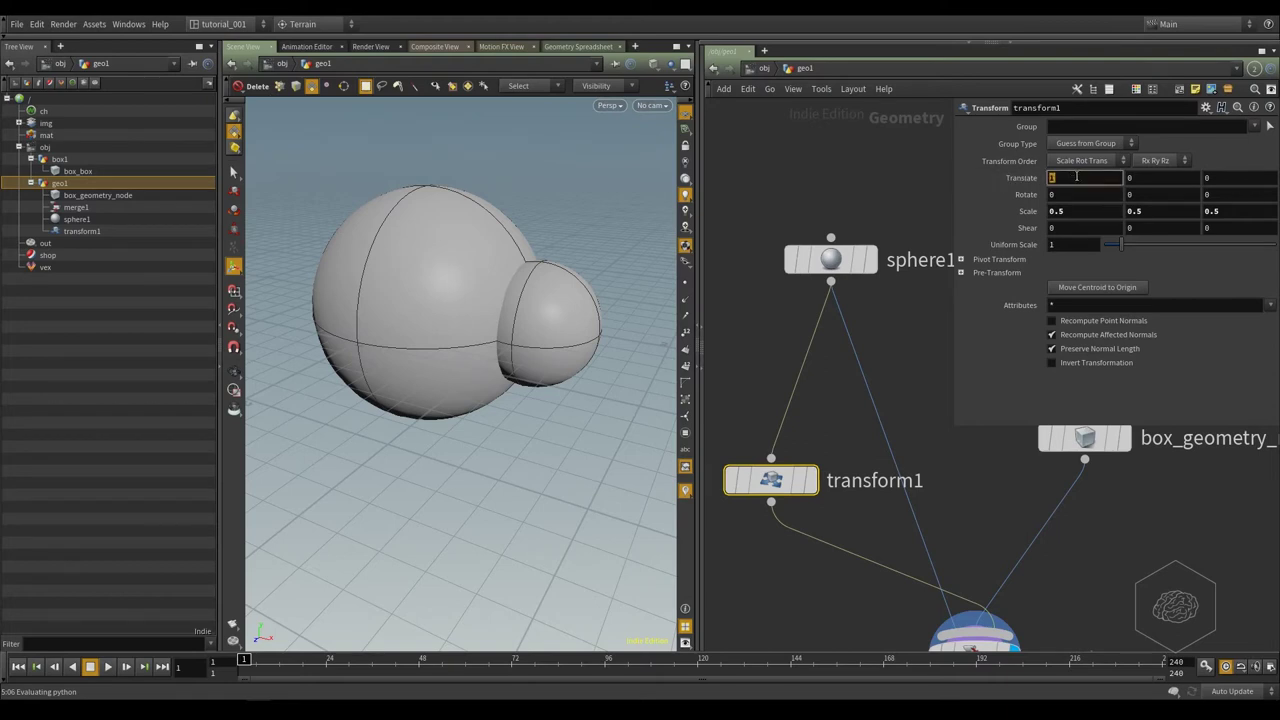
text(1)
click(1075, 211)
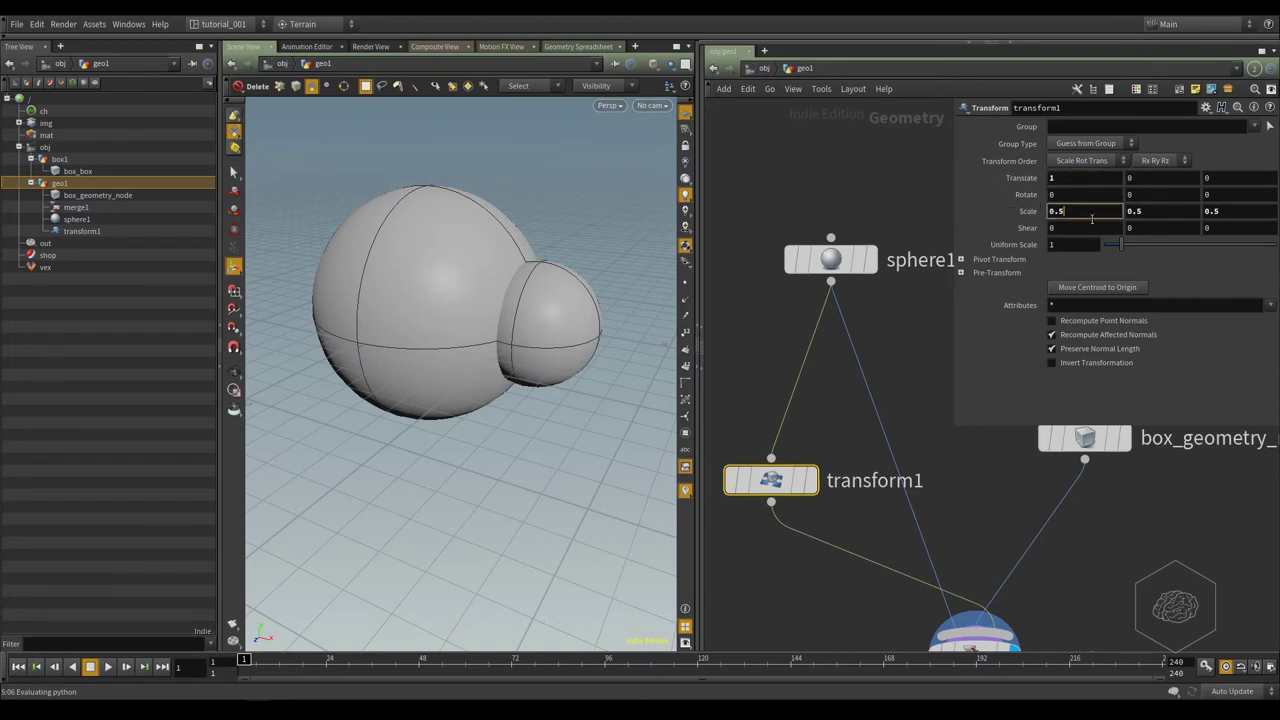
Display transform1's output alone in the viewport, and return the display flag to merge1.
drag(812, 480, 779, 461)
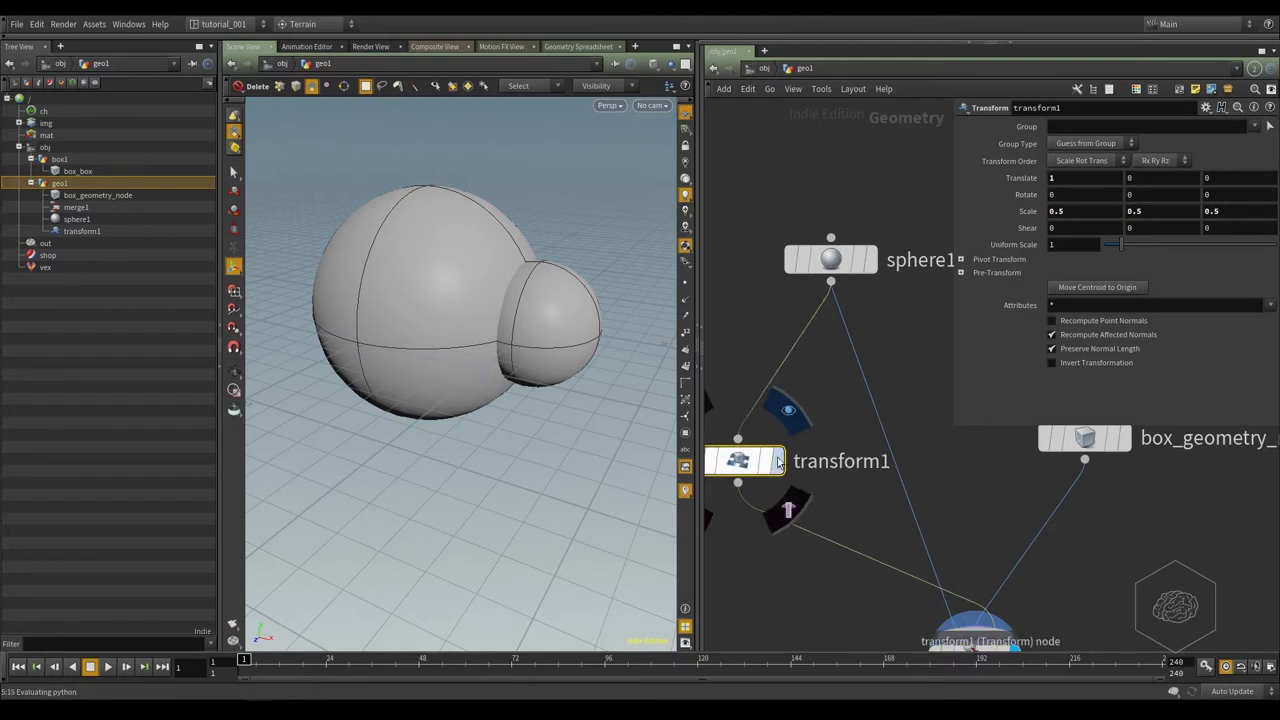
click(779, 461)
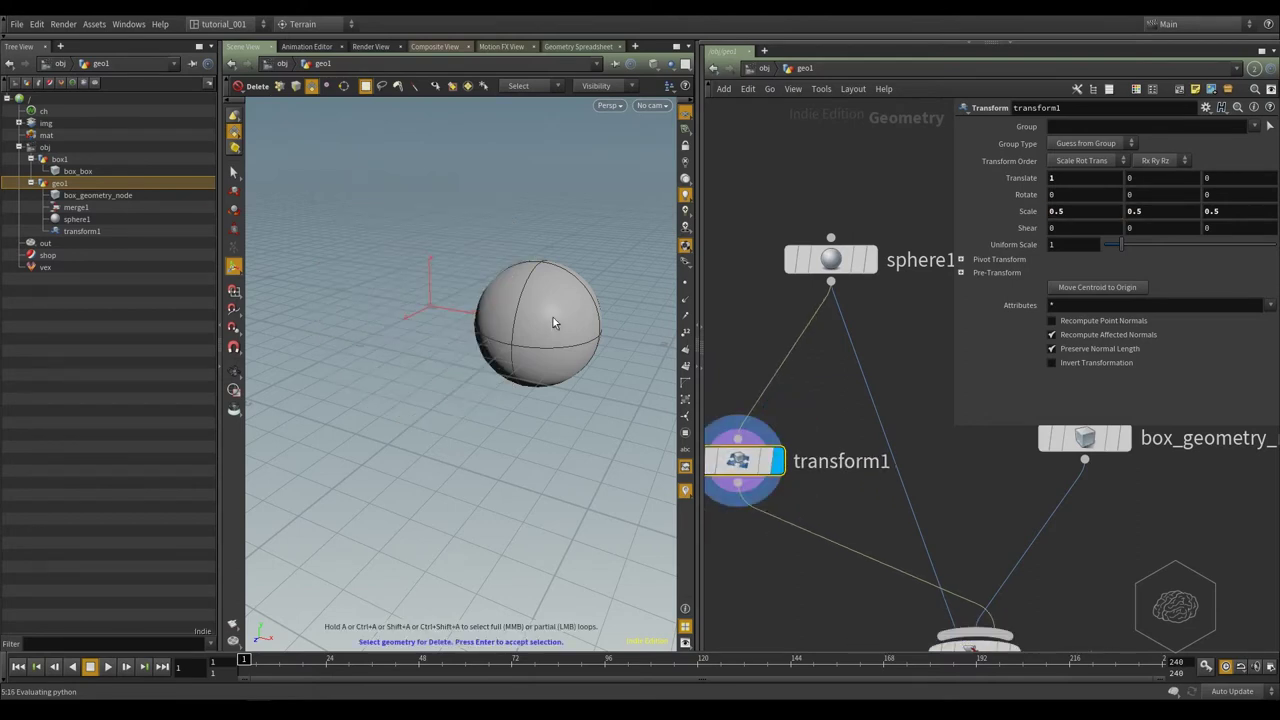
middle_drag(852, 326, 918, 198)
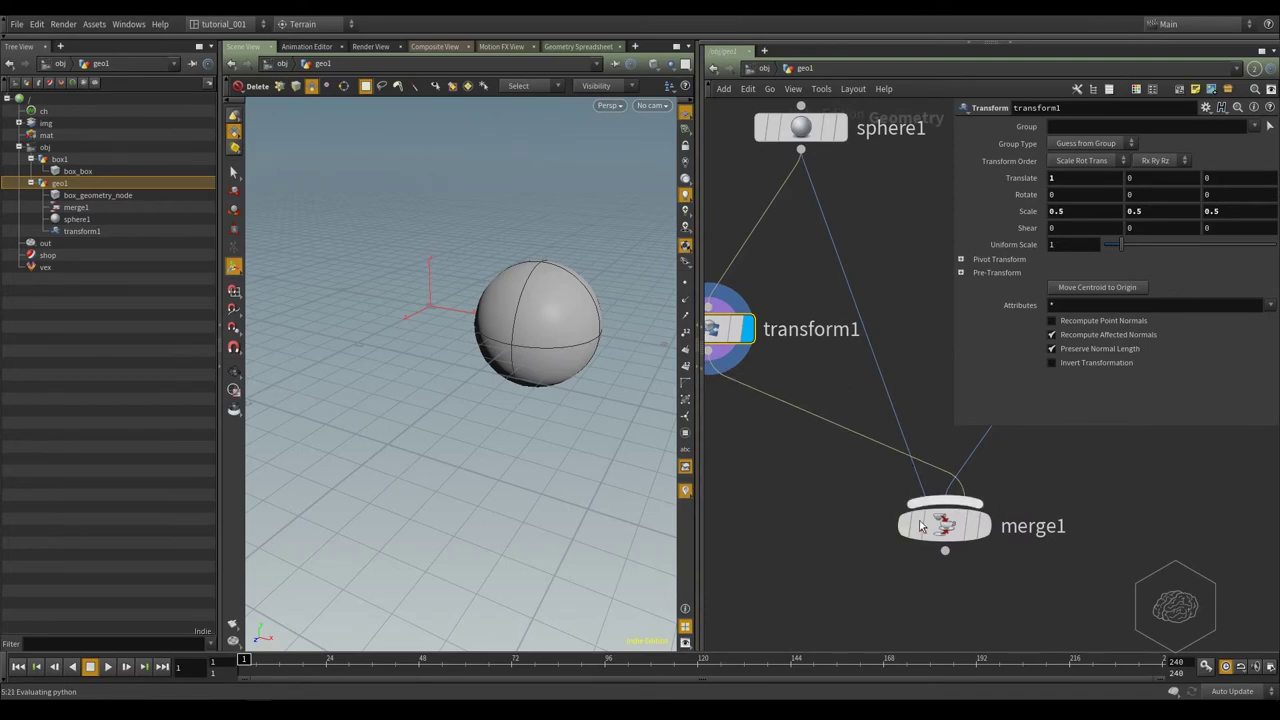
click(985, 530)
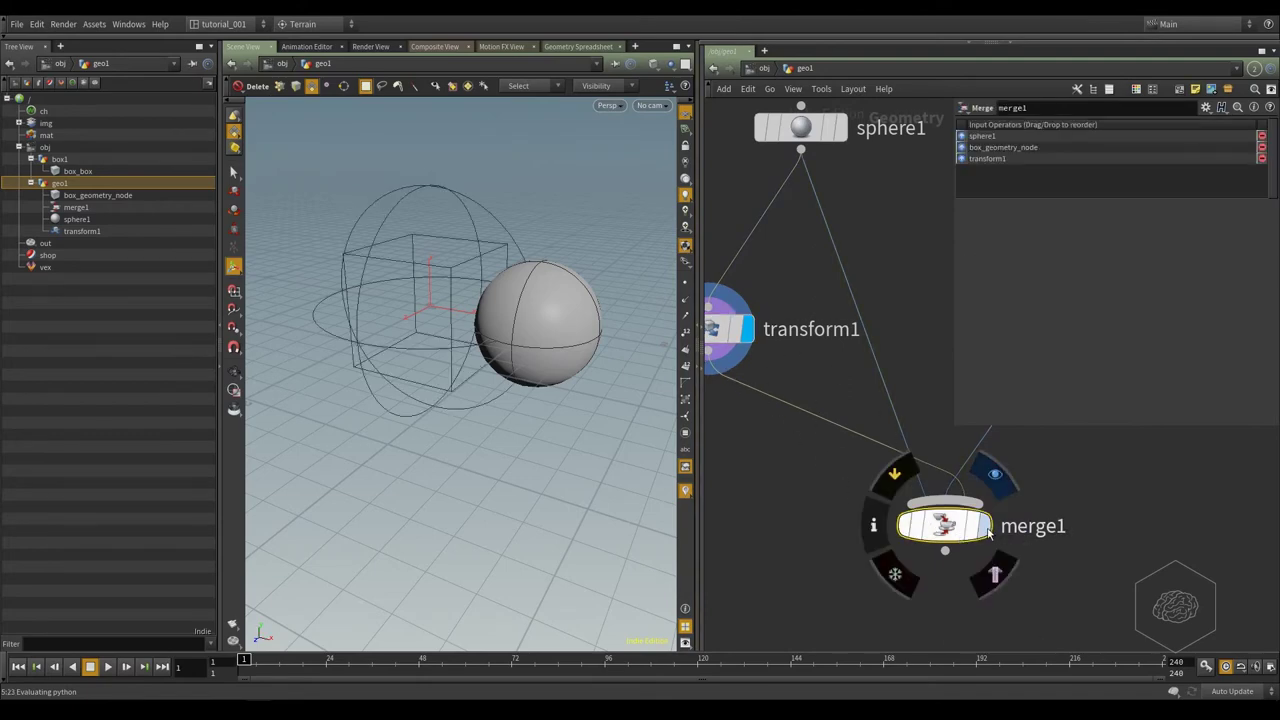
click(995, 476)
Delete the direct wire from sphere1 to merge1 and align transform1 directly beneath sphere1.
middle_drag(903, 255, 932, 352)
mouse_move(833, 255)
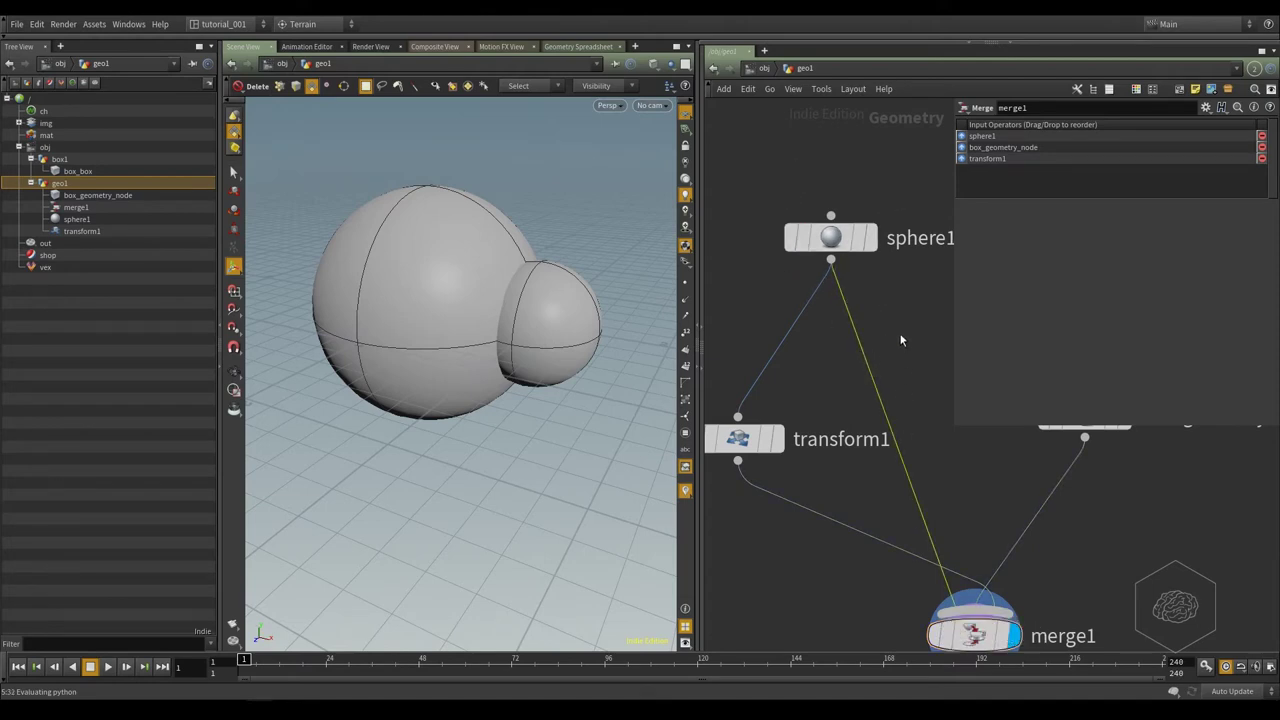
key(Delete)
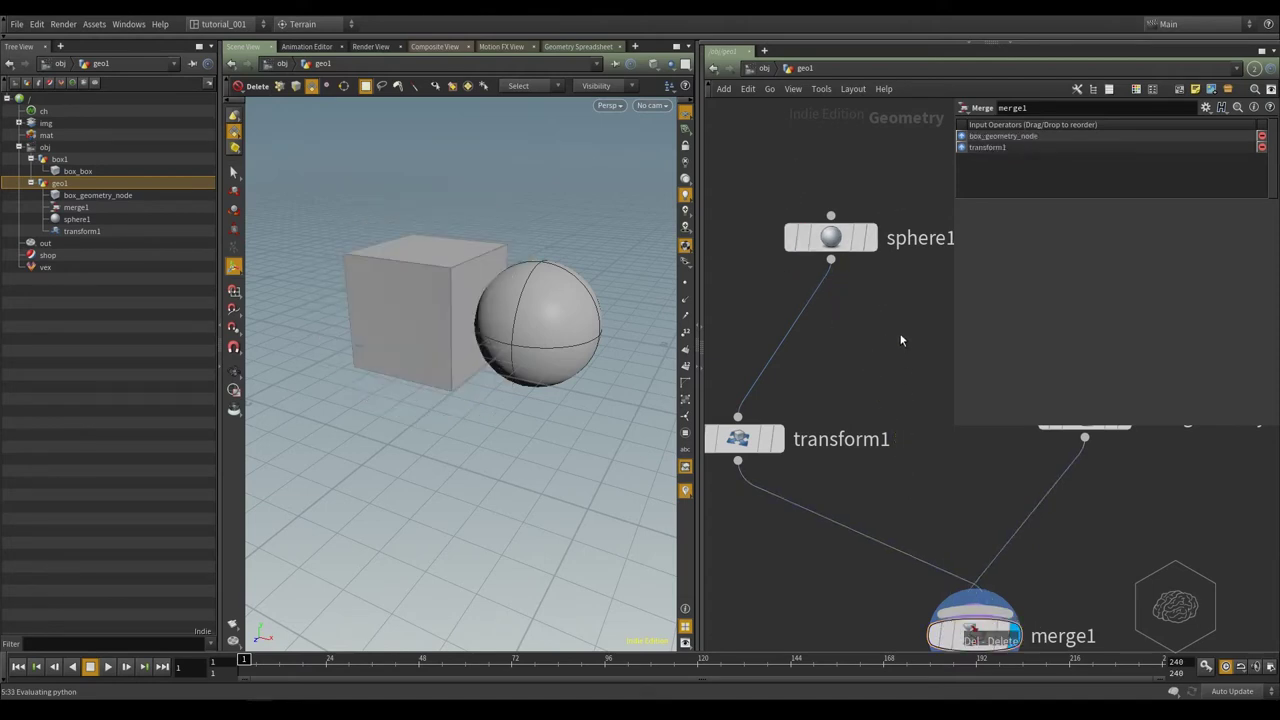
middle_drag(843, 370, 849, 320)
drag(745, 349, 830, 289)
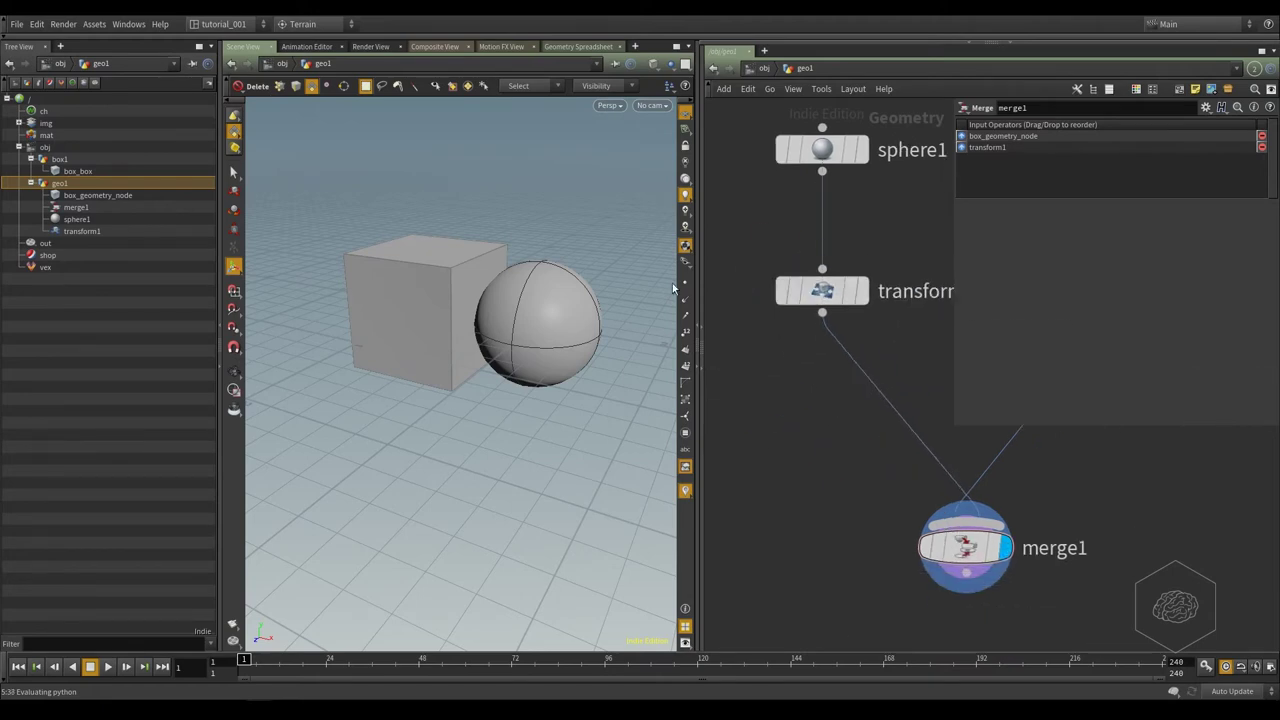
Examine the merged box and sphere from several angles and the parameters of box_geometry_node, transform1 and sphere1.
key(Escape)
drag(443, 287, 586, 286)
key(Delete)
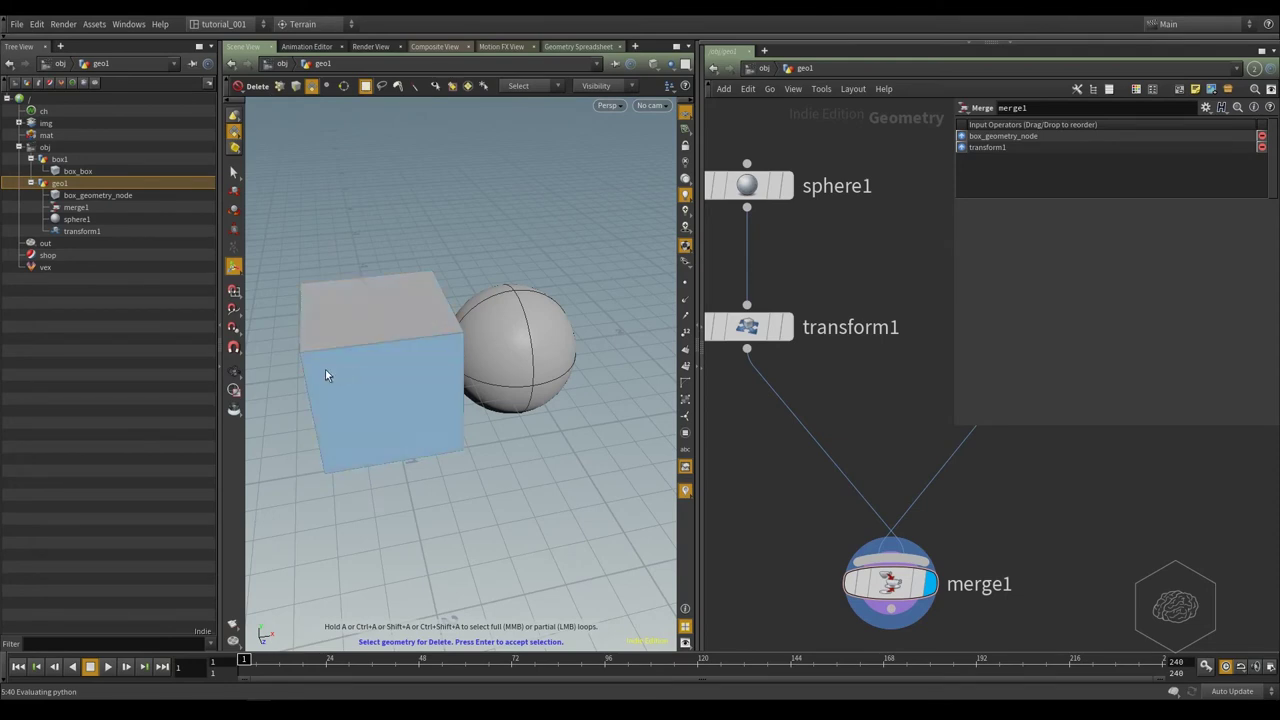
drag(887, 274, 688, 343)
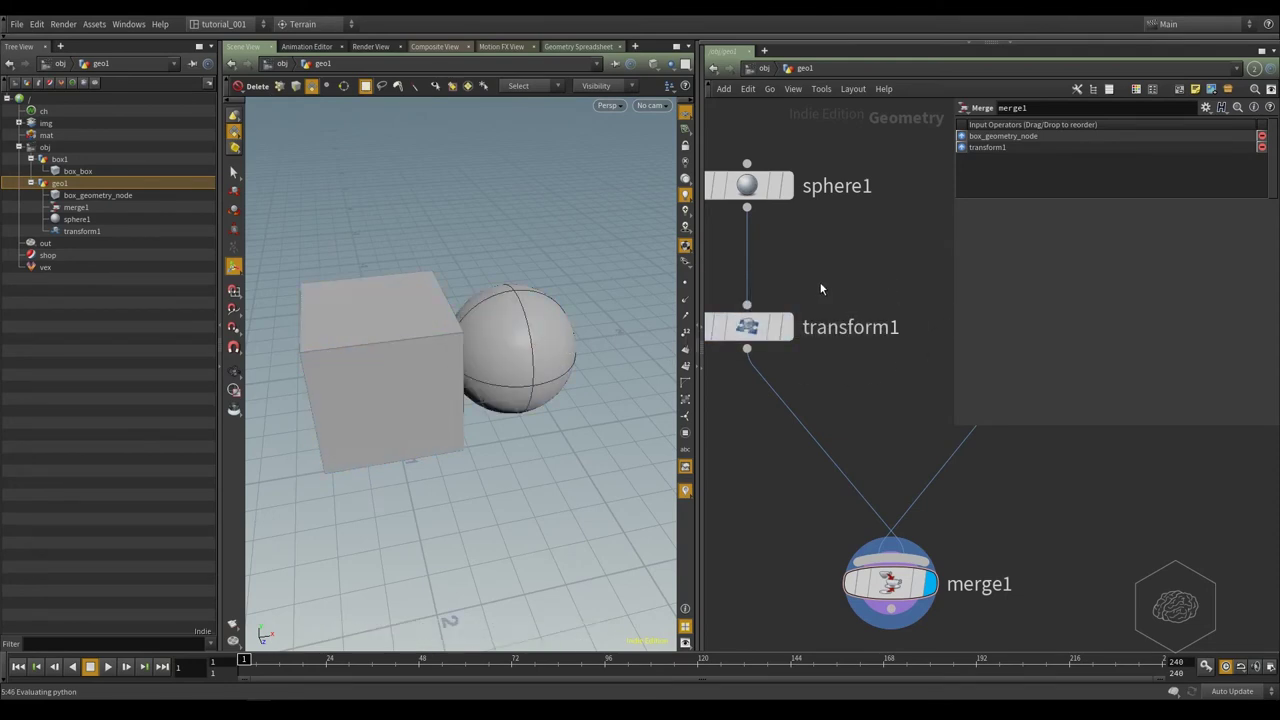
middle_drag(823, 286, 633, 319)
drag(836, 270, 742, 456)
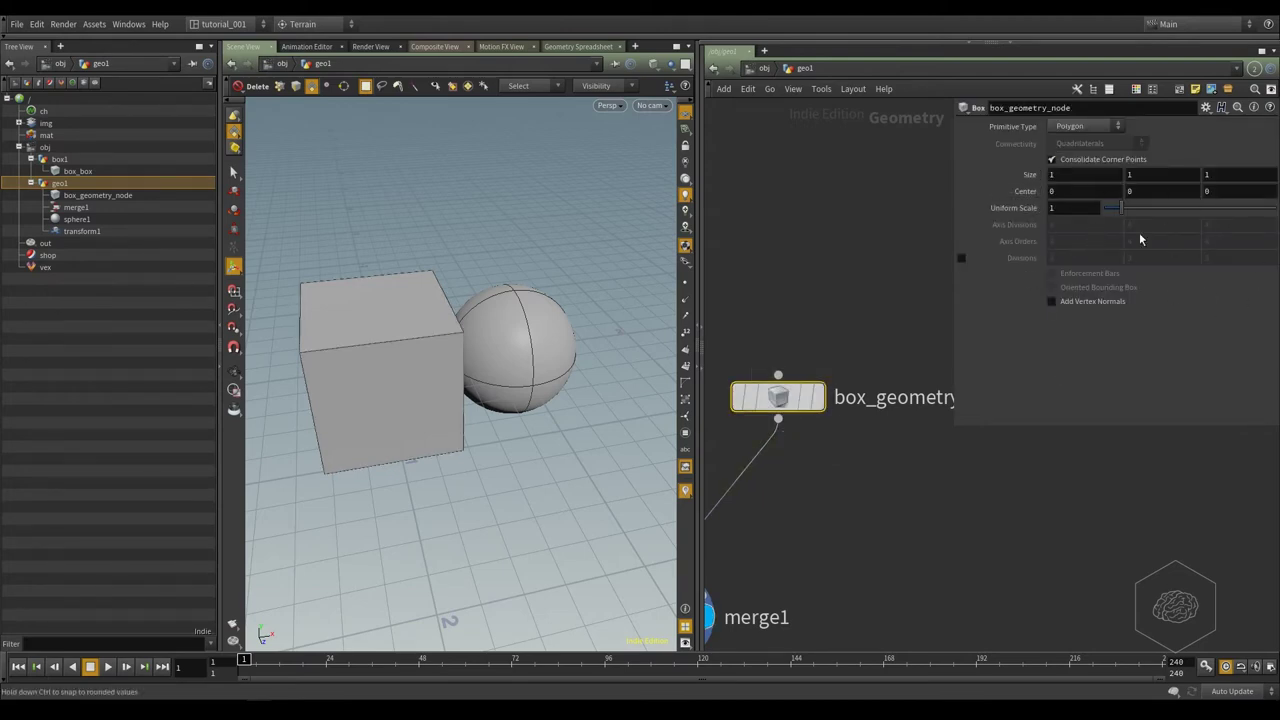
key(h)
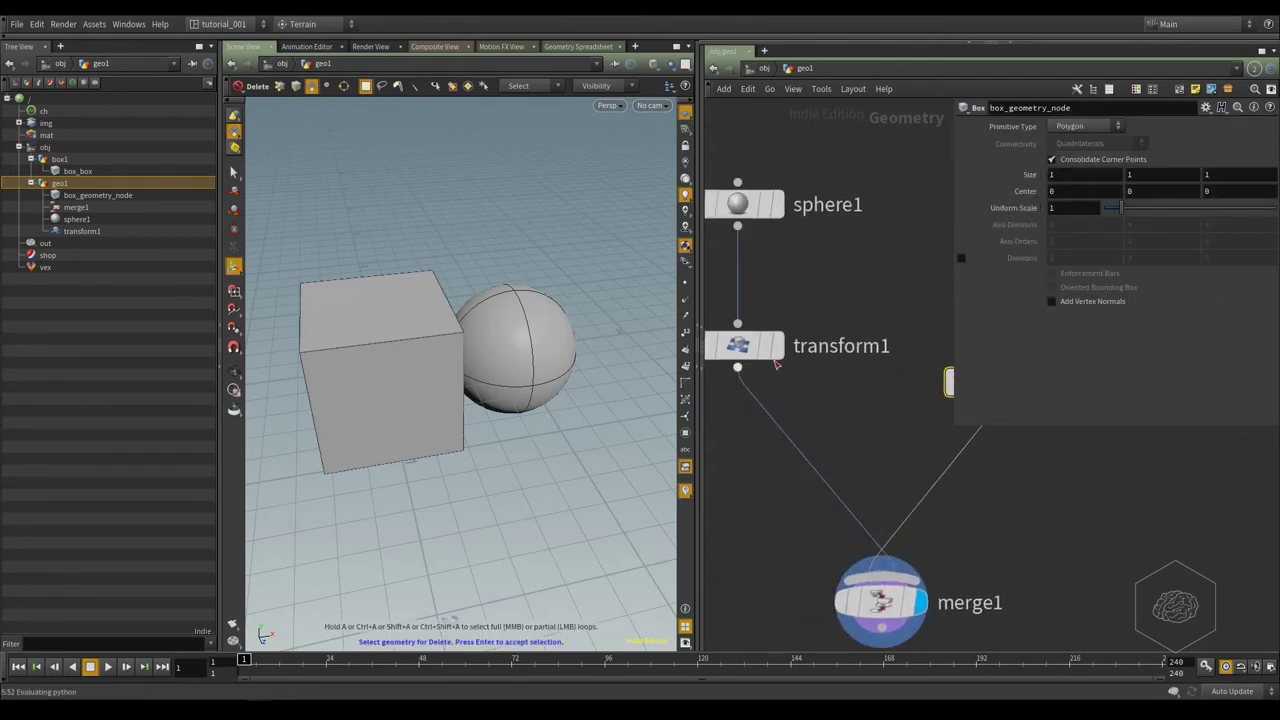
middle_drag(854, 275, 904, 249)
click(786, 318)
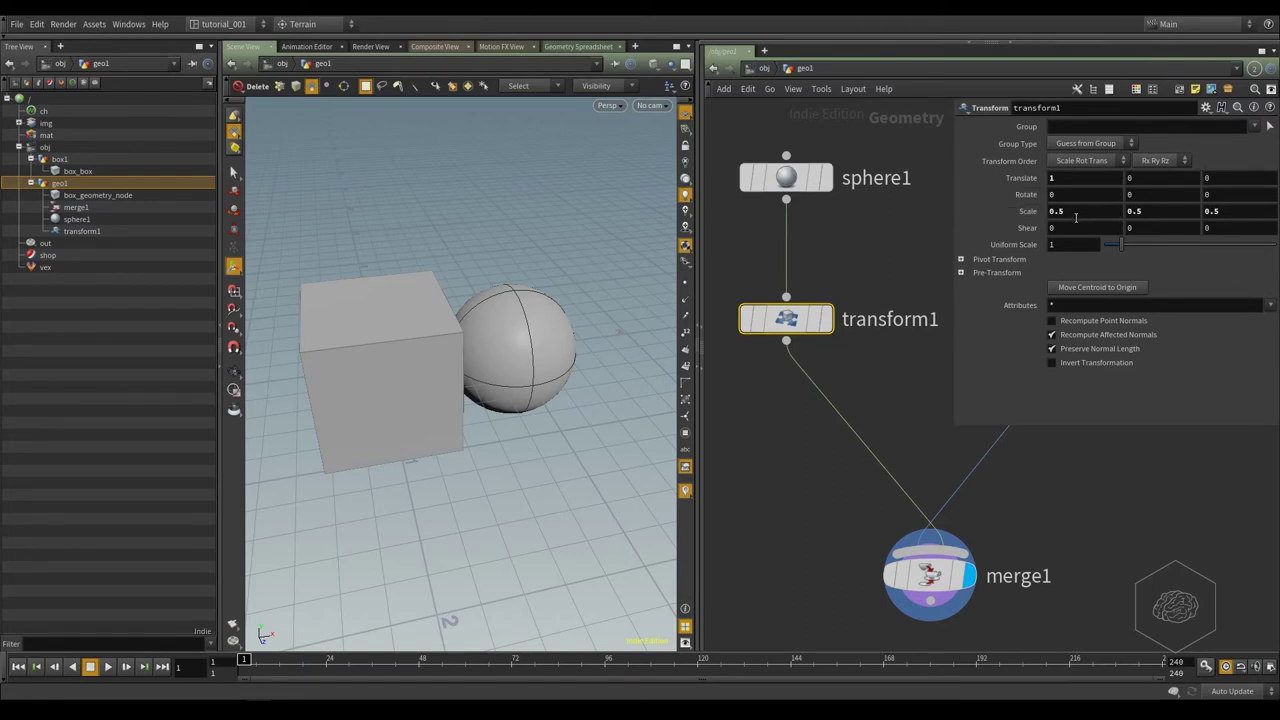
click(790, 178)
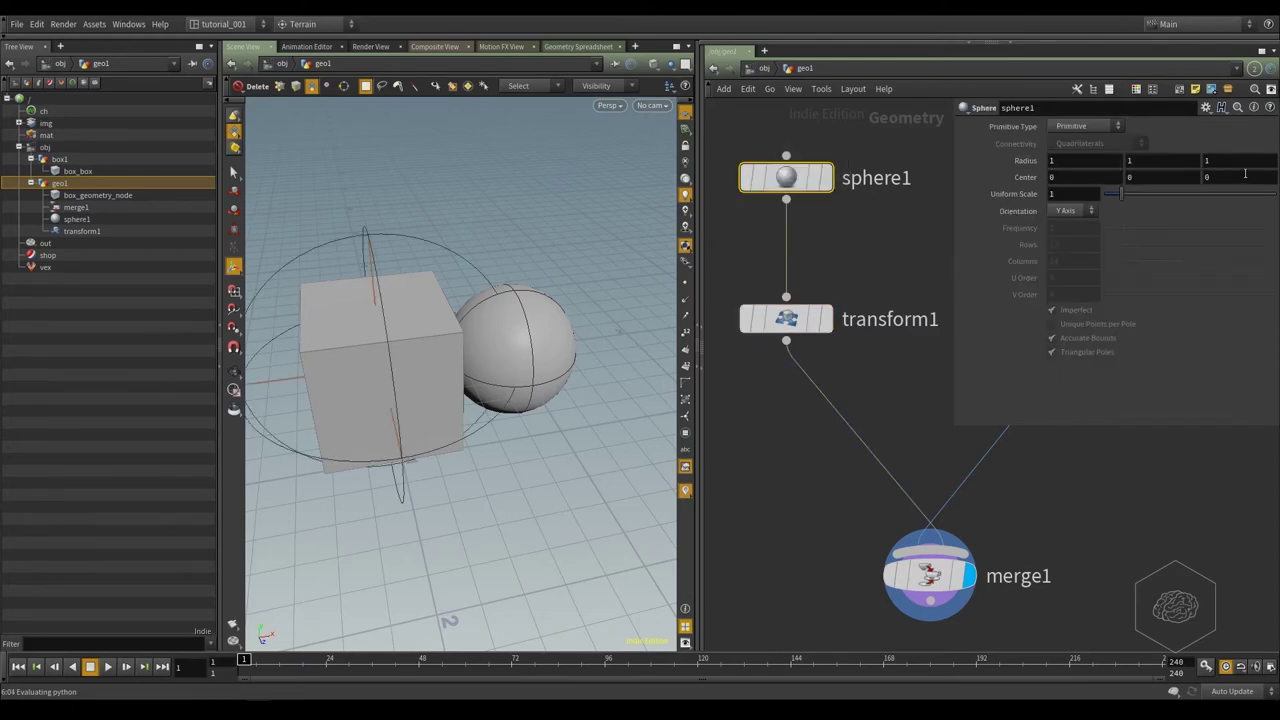
drag(888, 262, 687, 397)
middle_drag(907, 449, 846, 346)
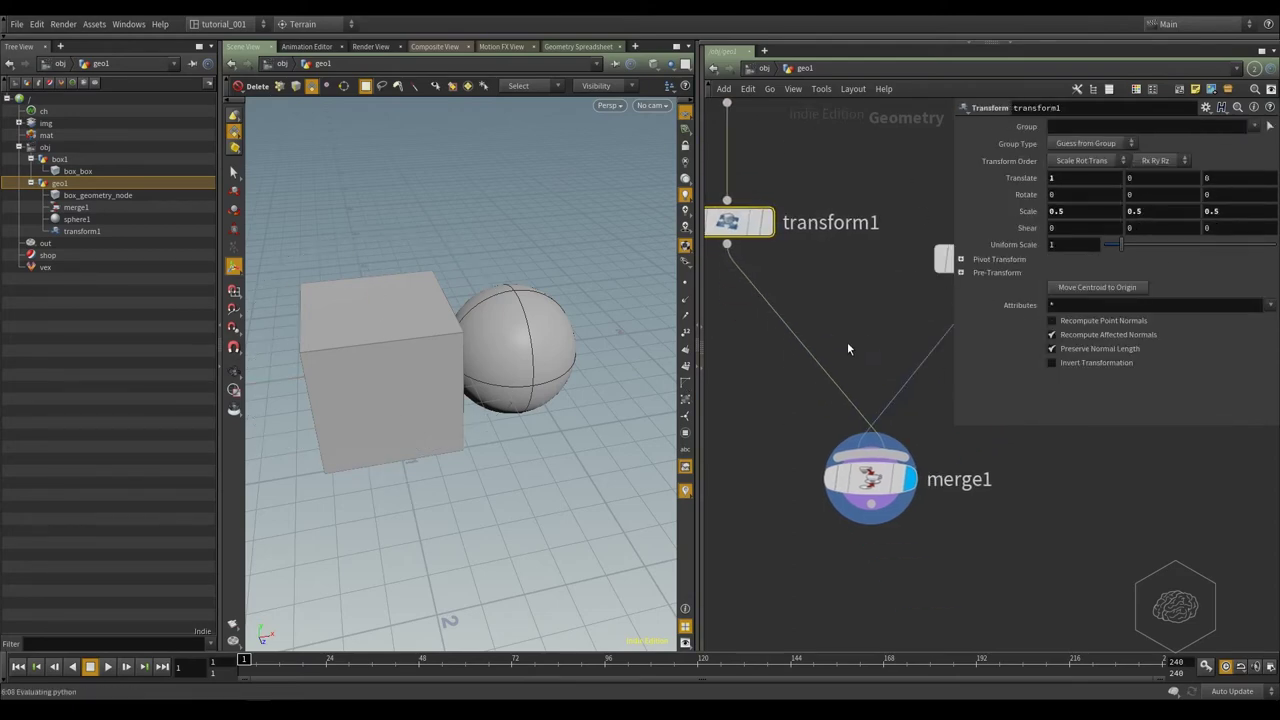
key(Escape)
drag(583, 309, 484, 303)
key(Delete)
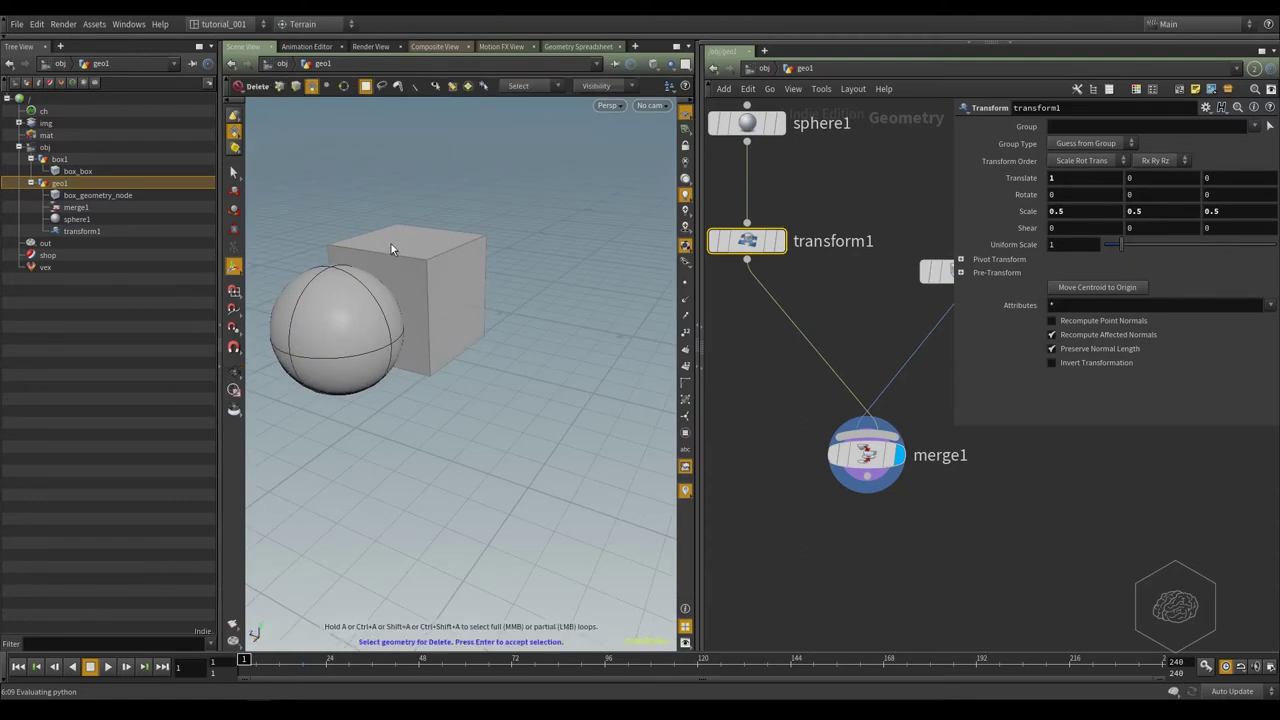
Place a new unconnected Transform node below merge1.
middle_drag(994, 591, 842, 514)
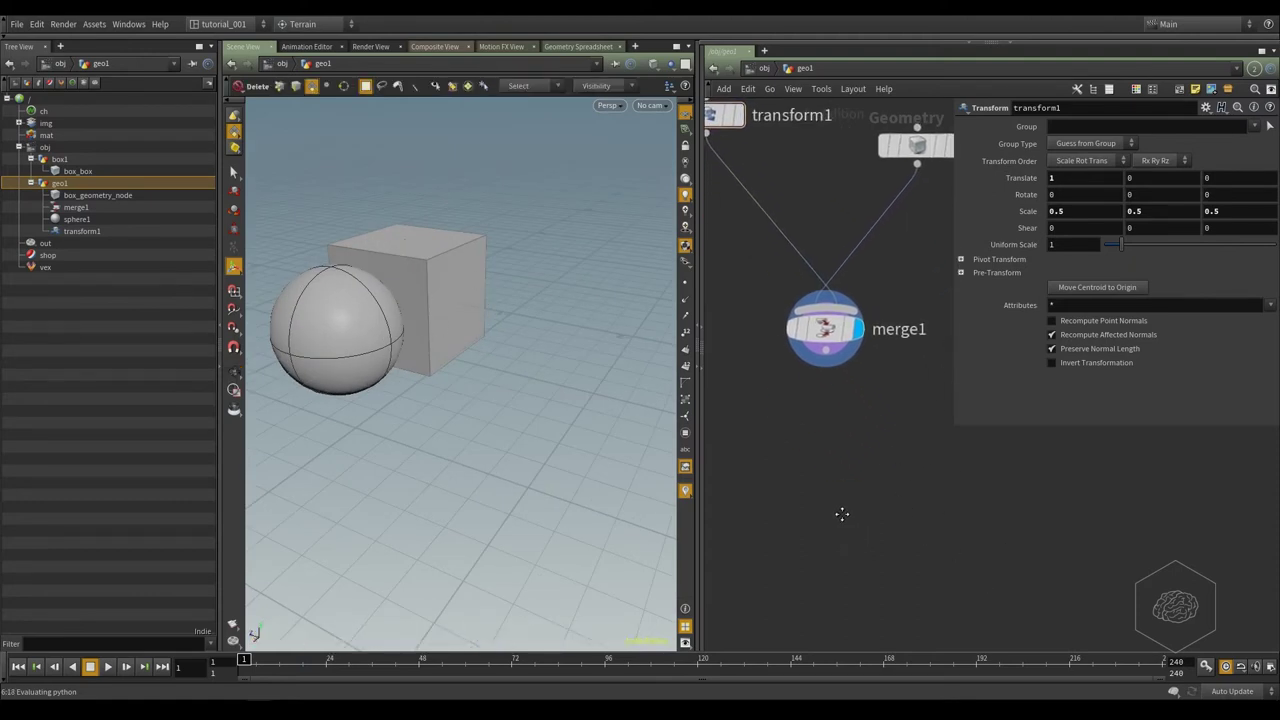
key(Tab)
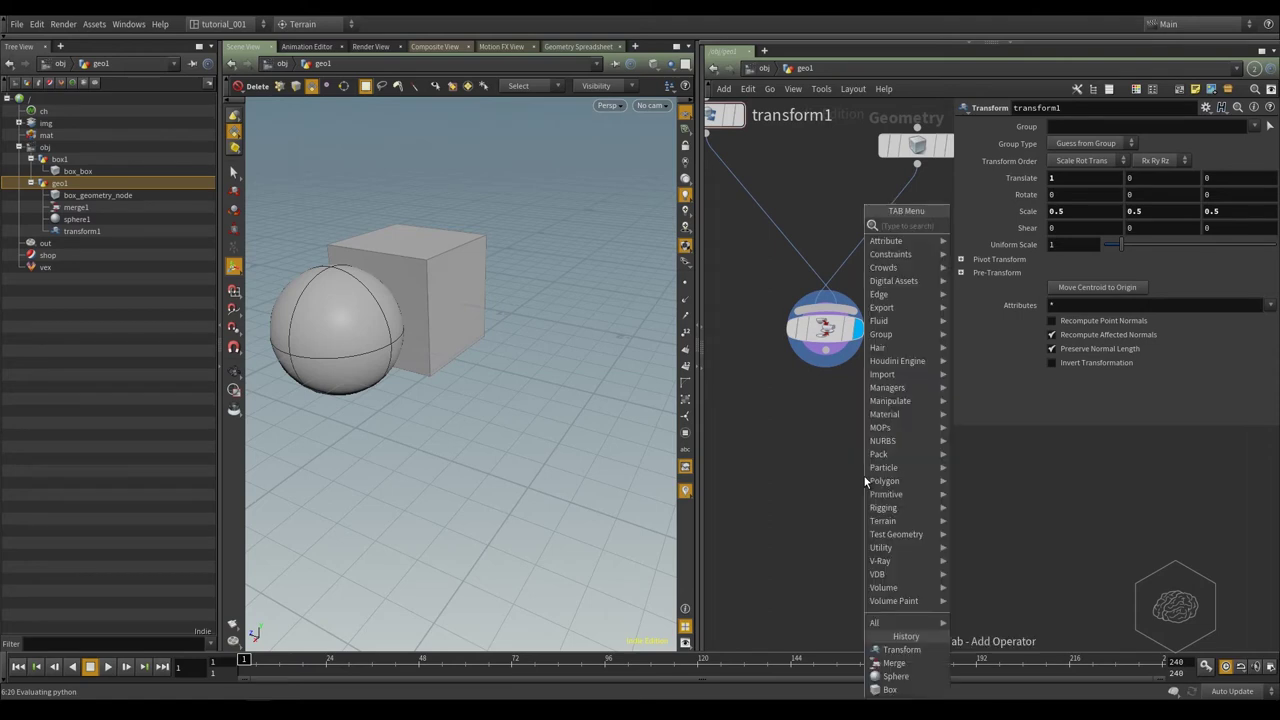
text(transform)
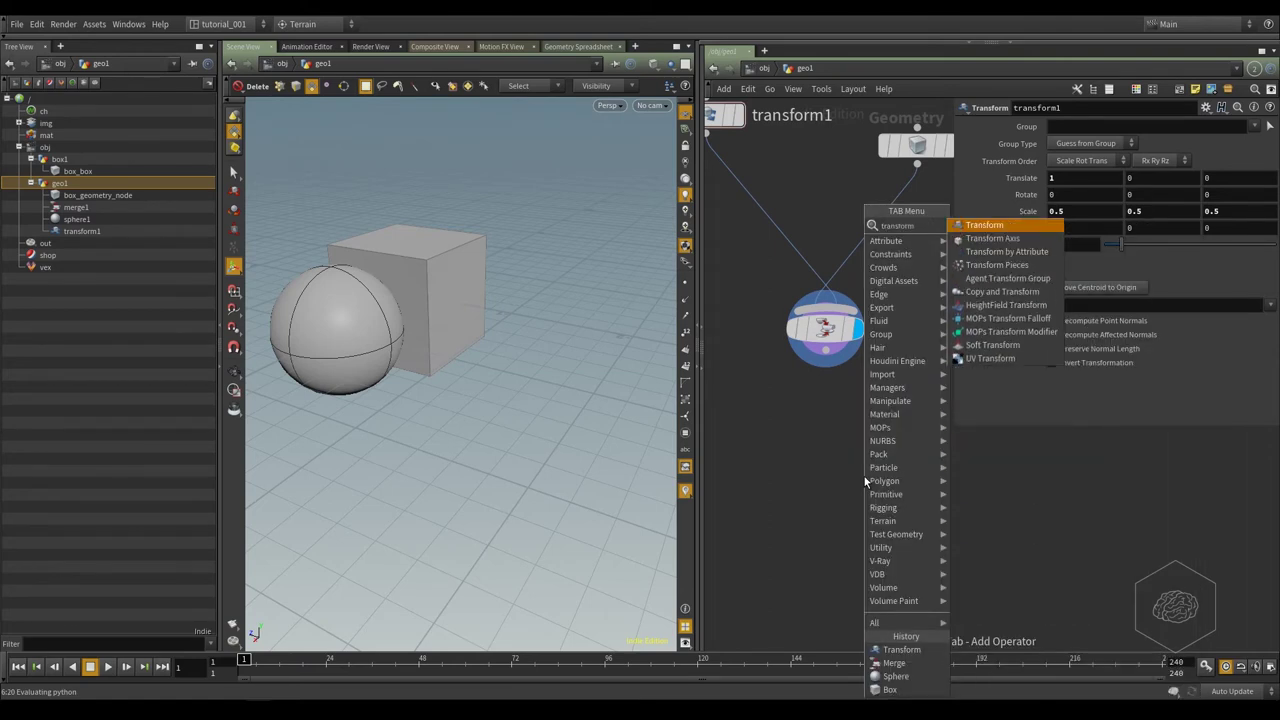
key(Return)
click(864, 476)
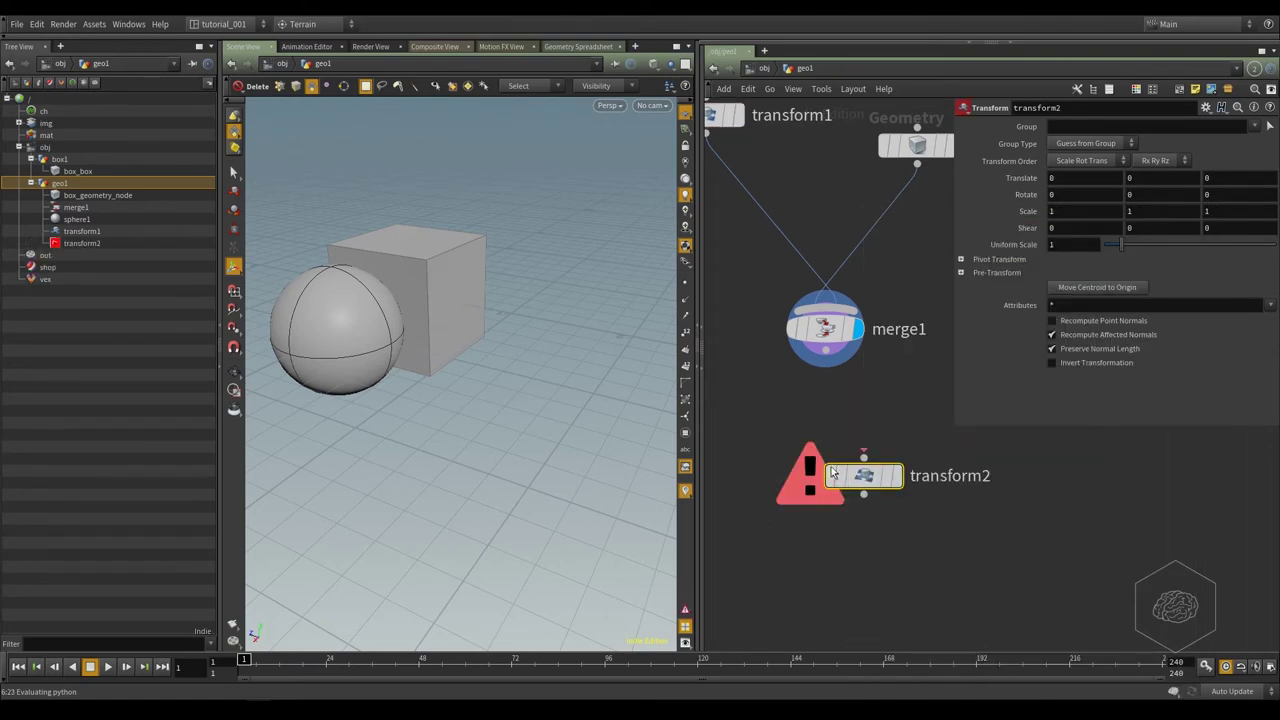
Start a wire from merge1's output toward transform2, abandon it, and delete transform2.
click(830, 358)
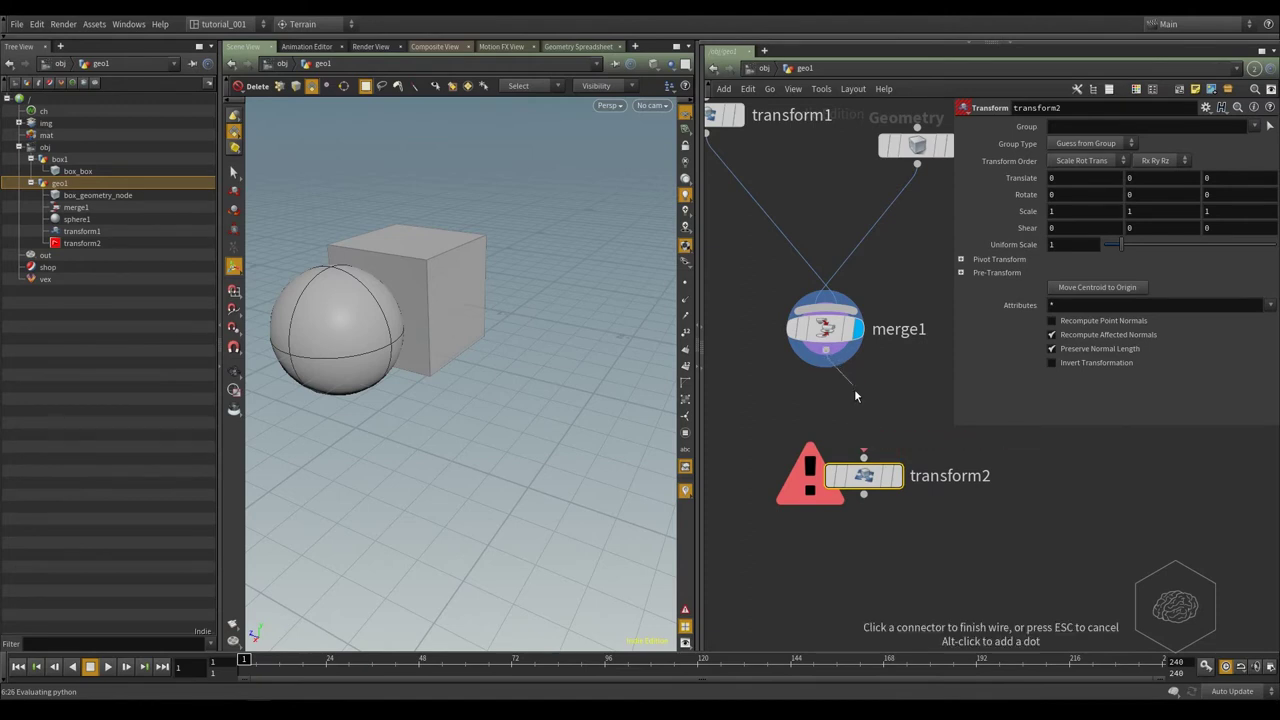
click(902, 459)
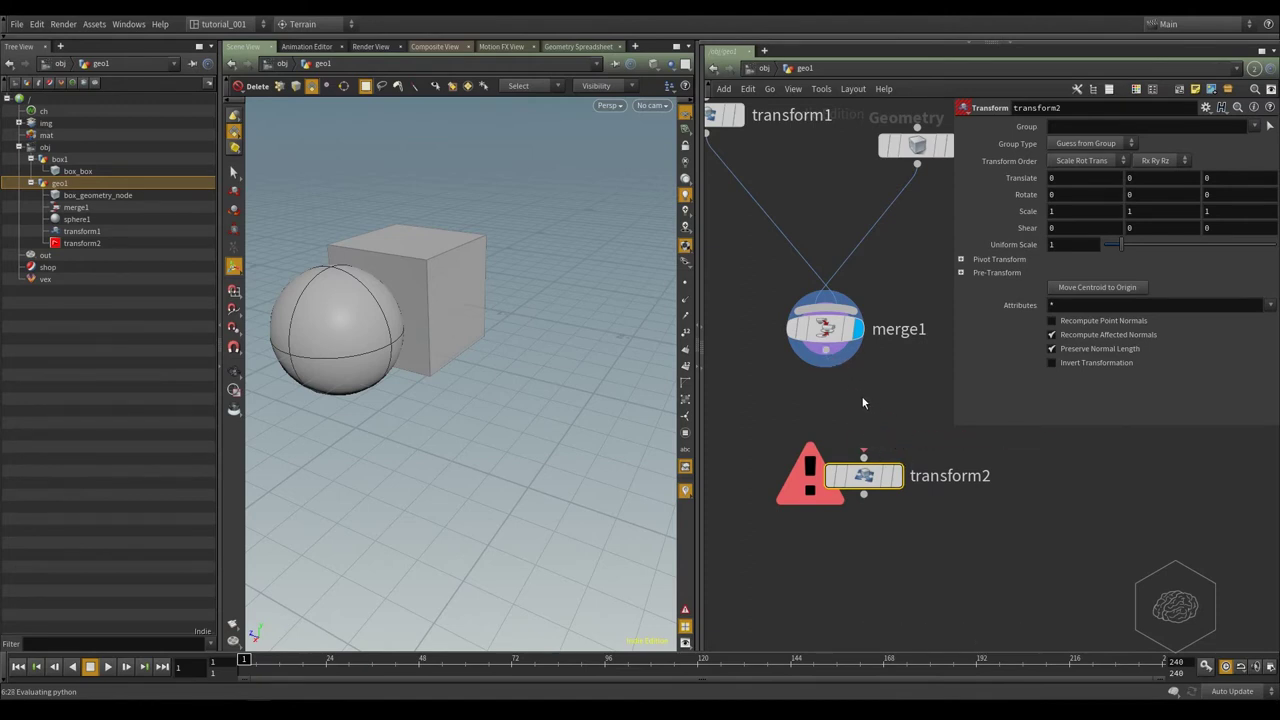
drag(925, 430, 819, 550)
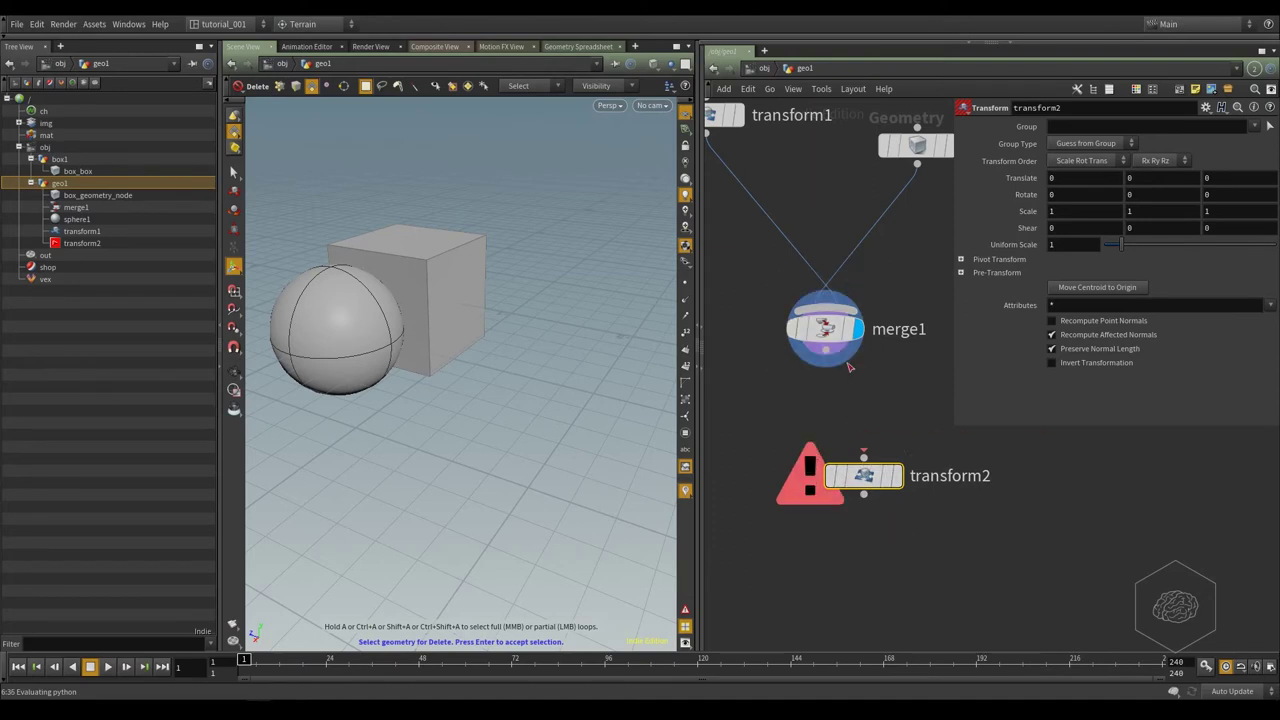
key(Delete)
Create a Transform node wired from merge1's output, display its result, and delete the node again.
click(825, 366)
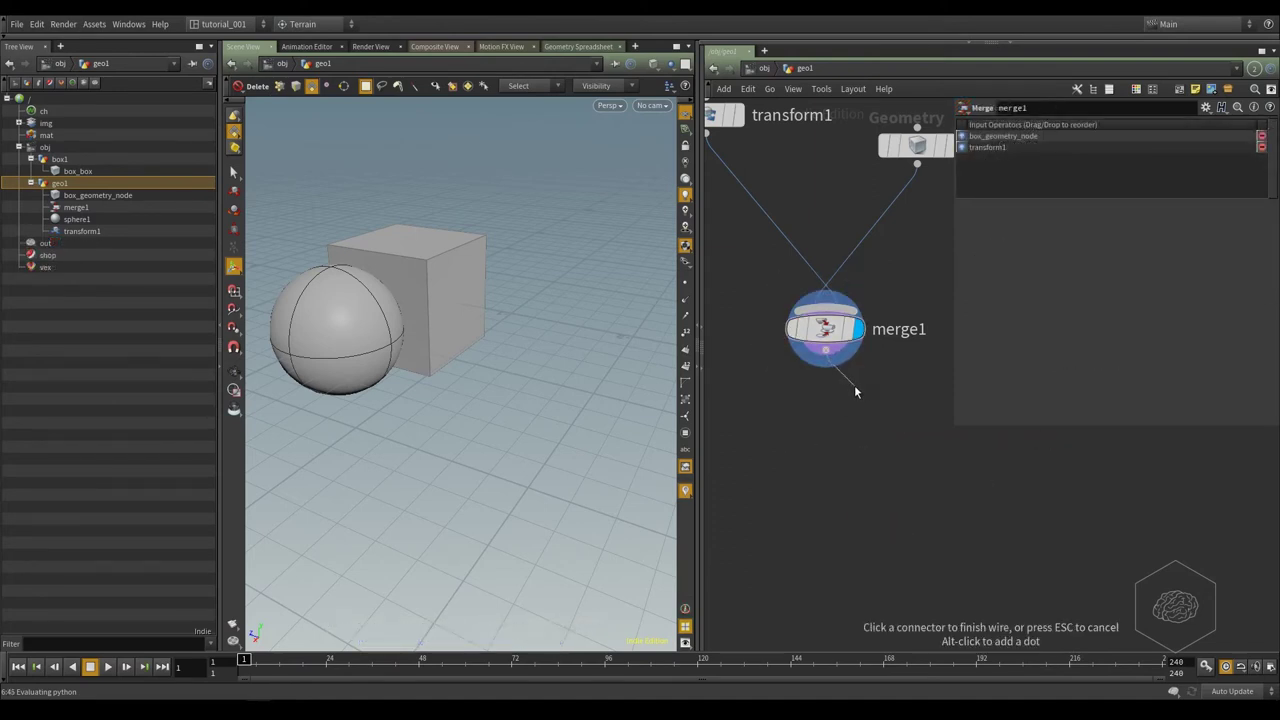
key(Tab)
text(transform)
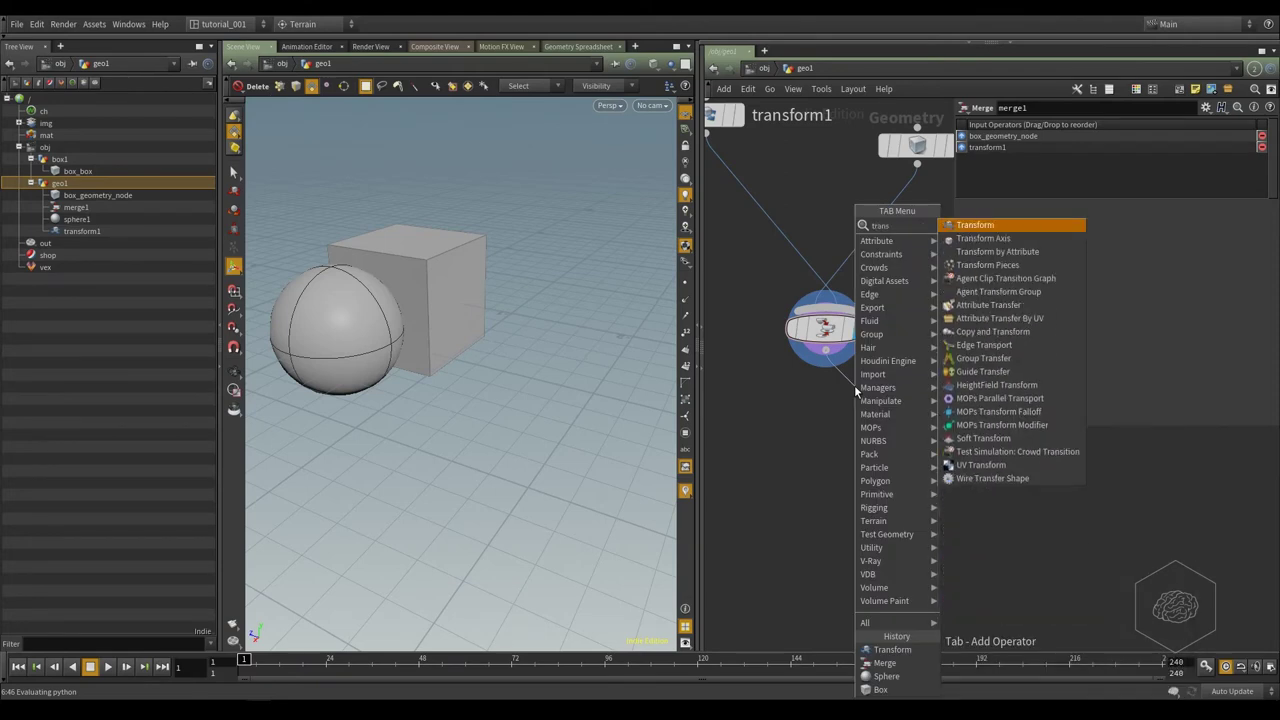
key(Return)
click(855, 390)
drag(855, 400, 825, 431)
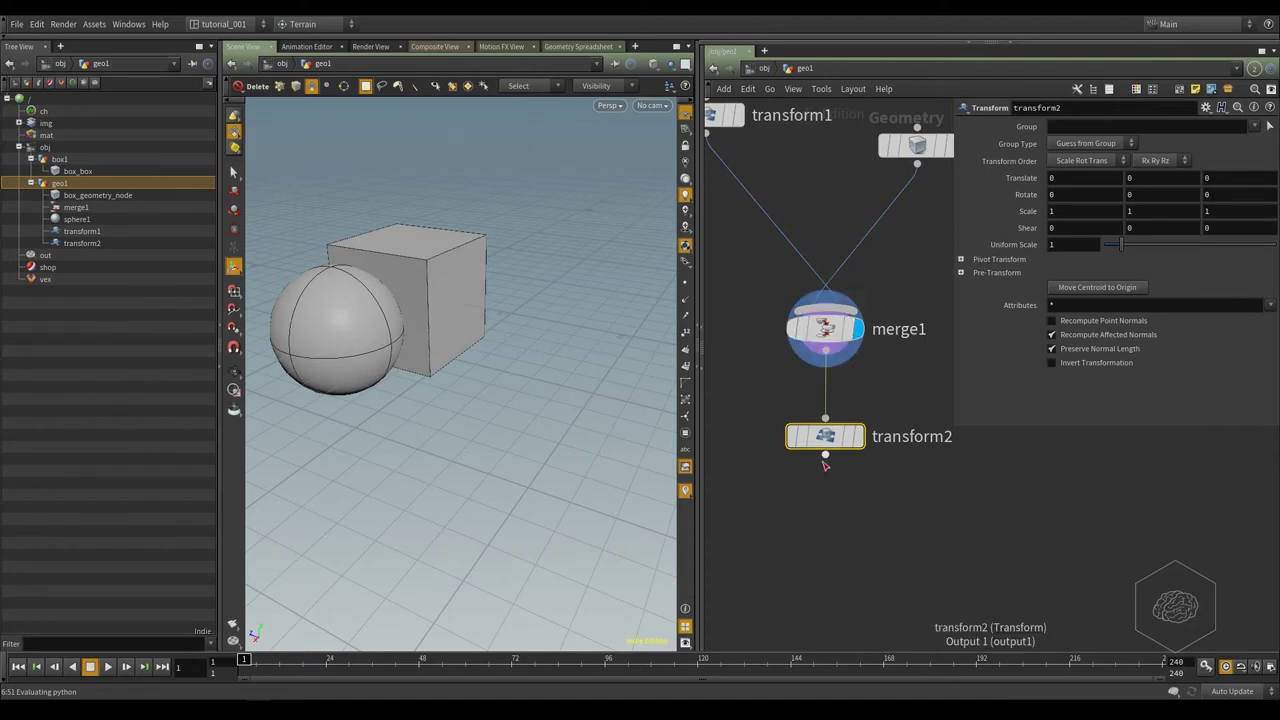
click(858, 450)
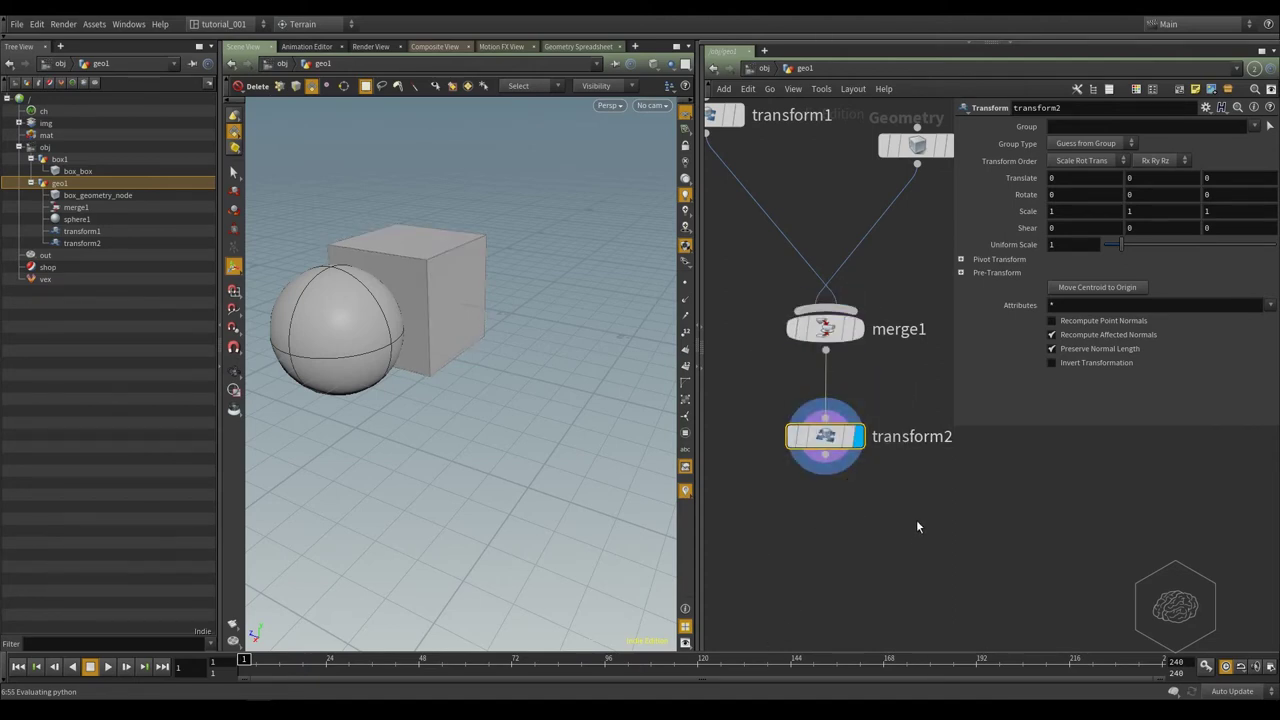
key(Delete)
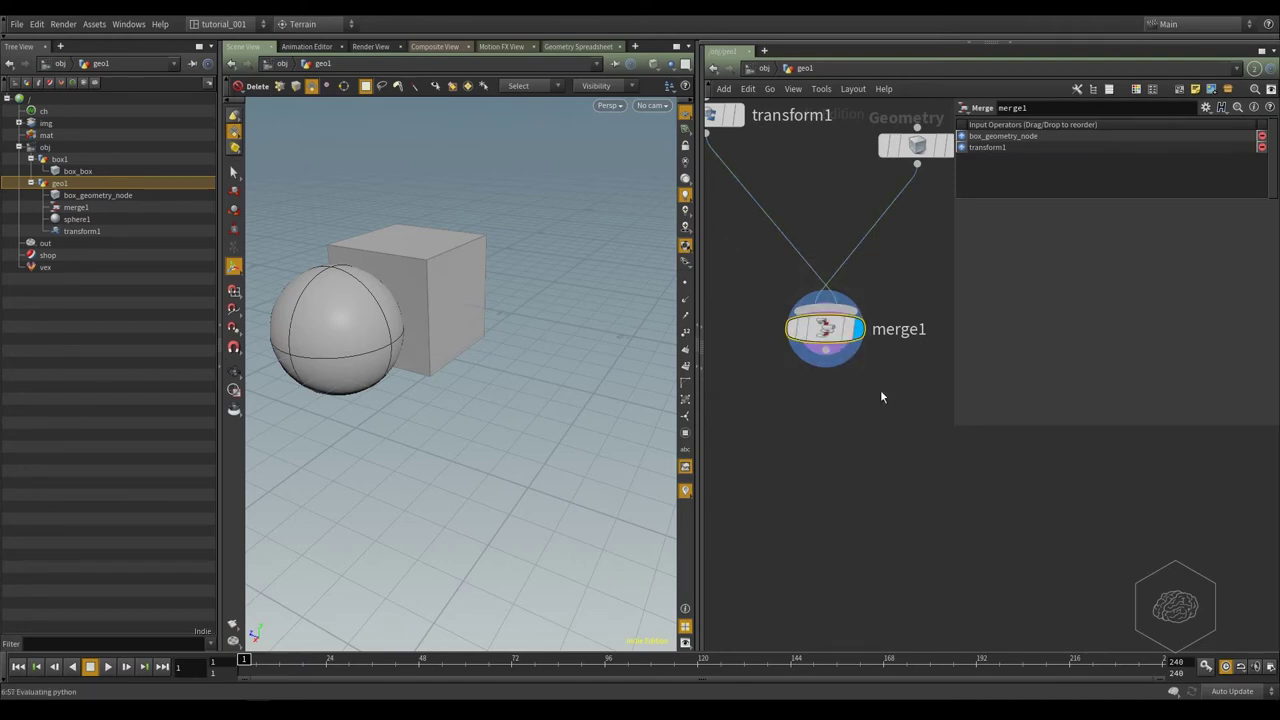
Shift merge1 slightly lower in the network, keeping its two inputs connected.
drag(824, 332, 828, 369)
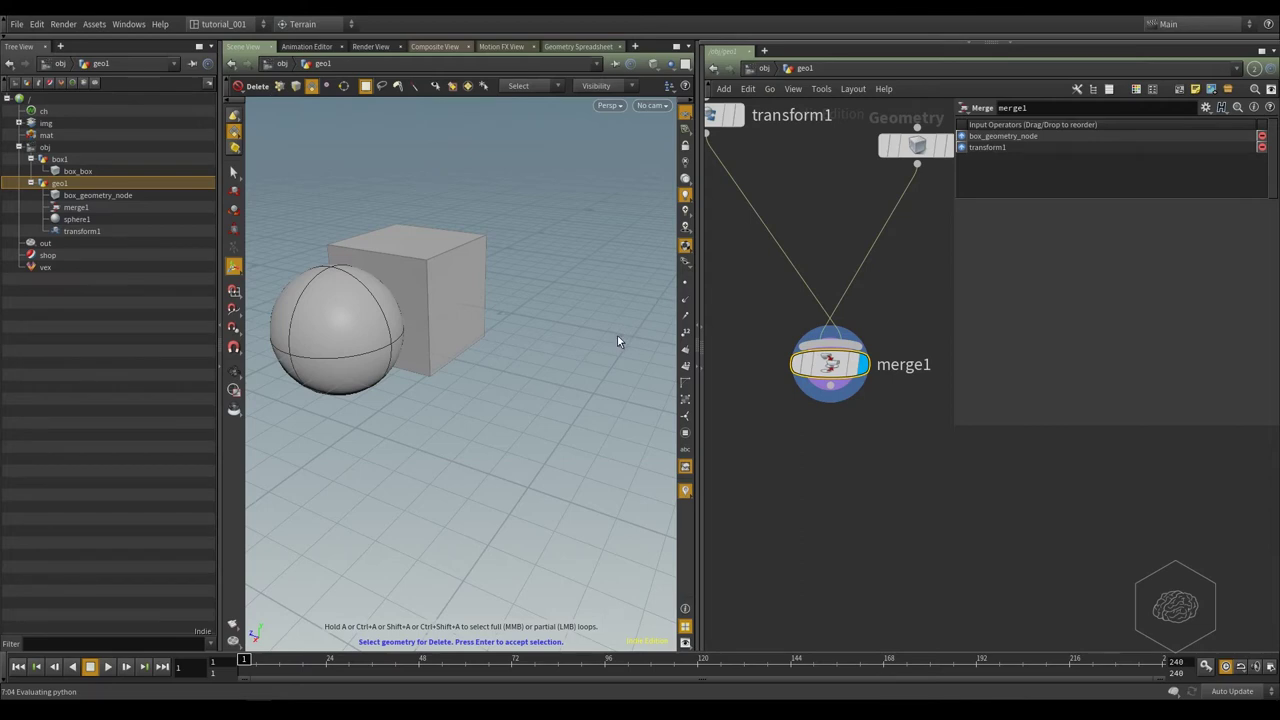
alt+drag(444, 396, 470, 470)
drag(920, 280, 749, 482)
click(831, 370)
key(Escape)
Start the Transform tool in the scene view and select the whole box and sphere.
drag(369, 254, 443, 434)
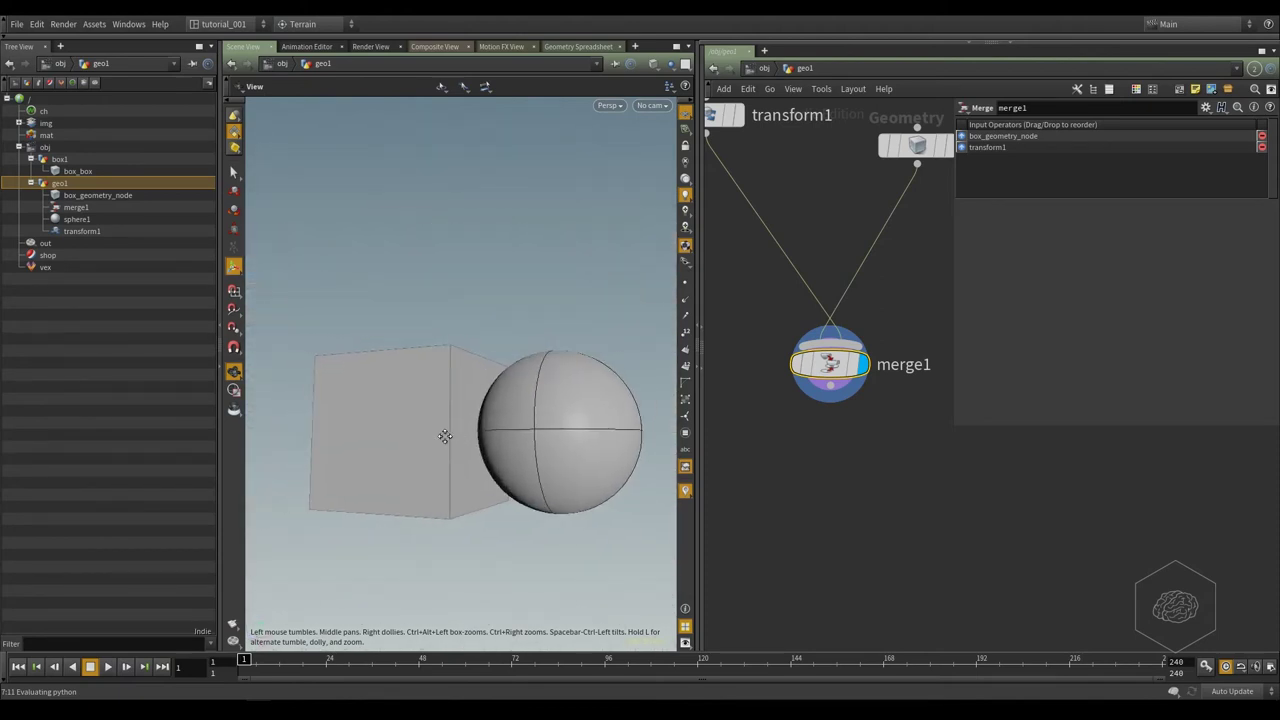
key(Escape)
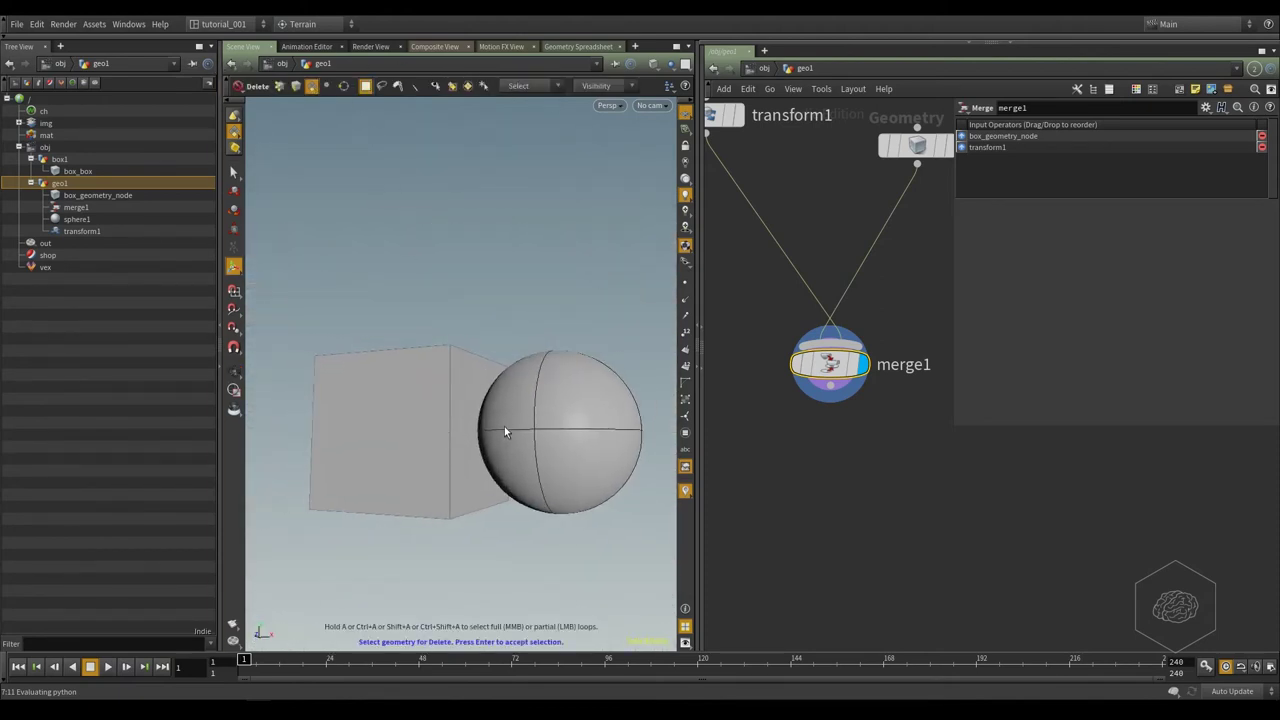
key(Tab)
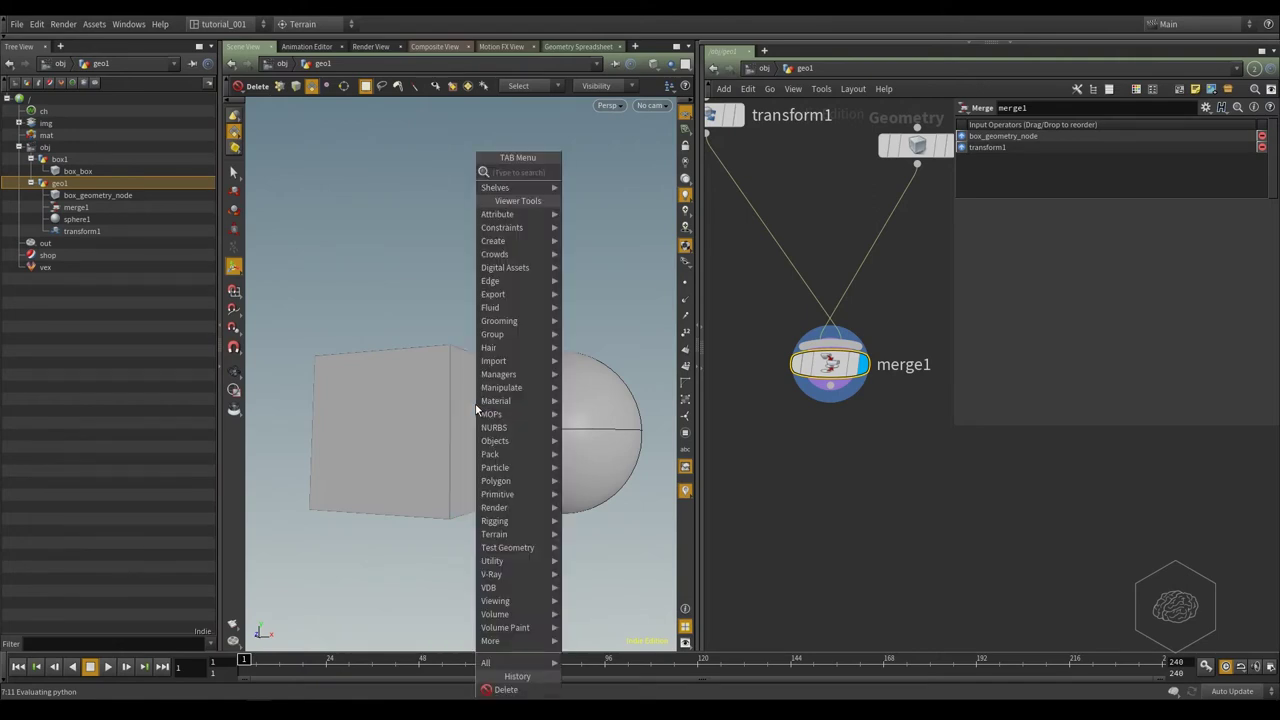
text(tran)
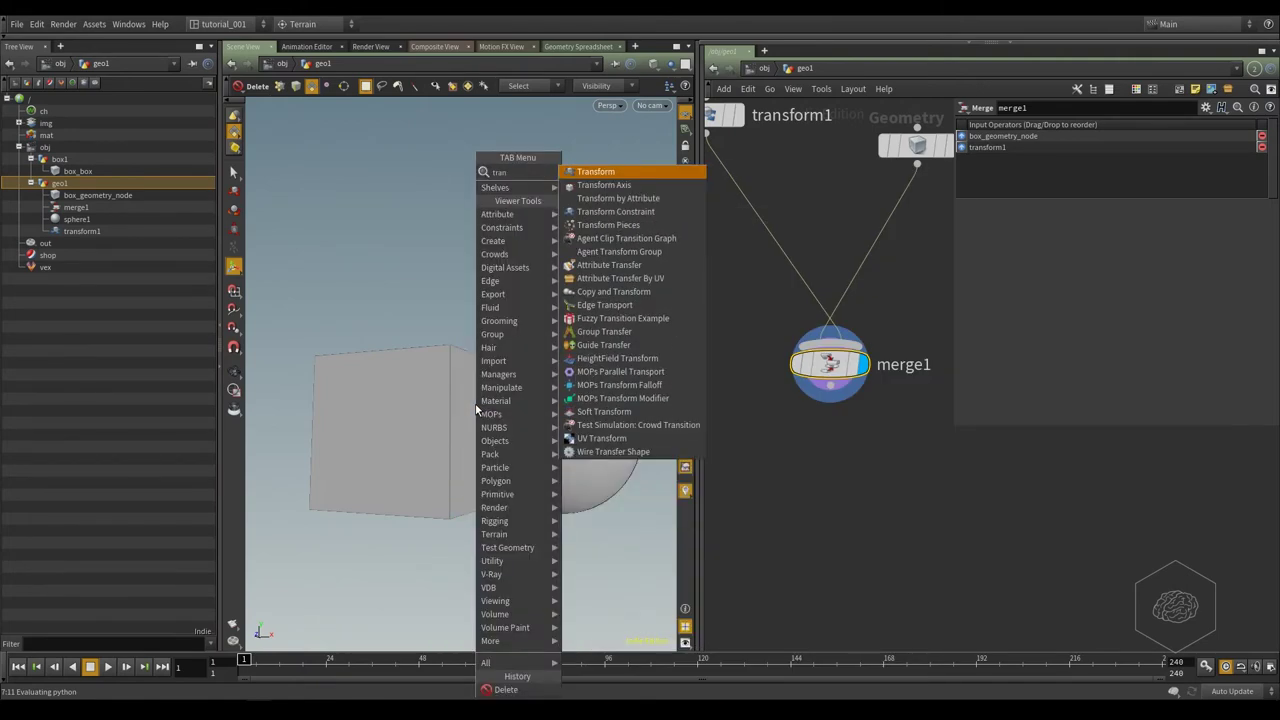
key(Return)
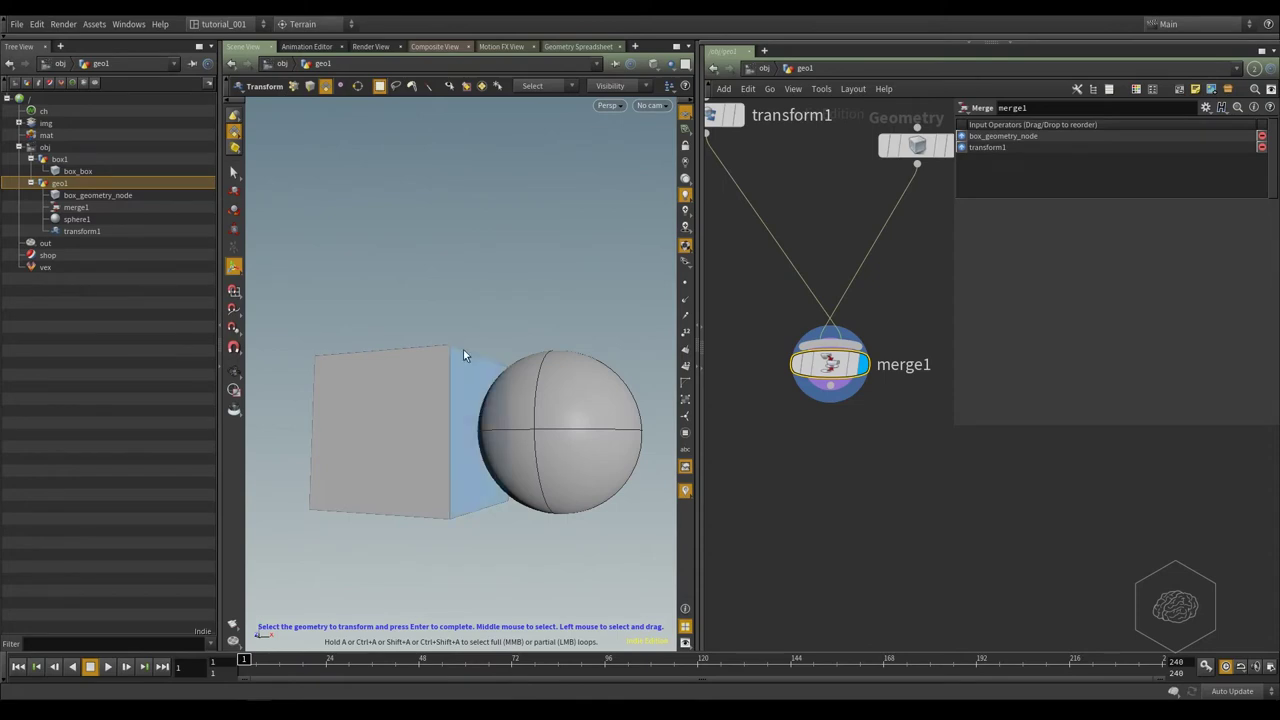
key(Escape)
drag(523, 226, 537, 191)
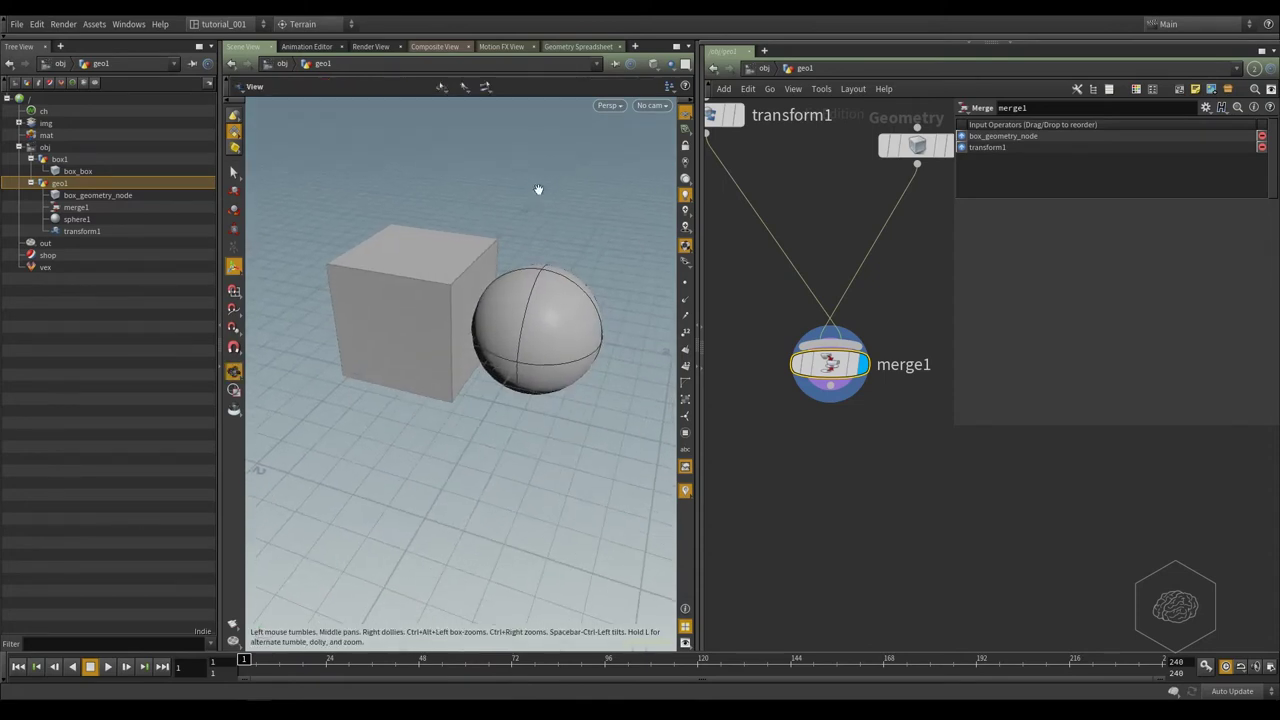
key(q)
drag(631, 171, 250, 543)
Apply Transform to the selected box and sphere from the scene view to append a Transform node after merge1.
key(Tab)
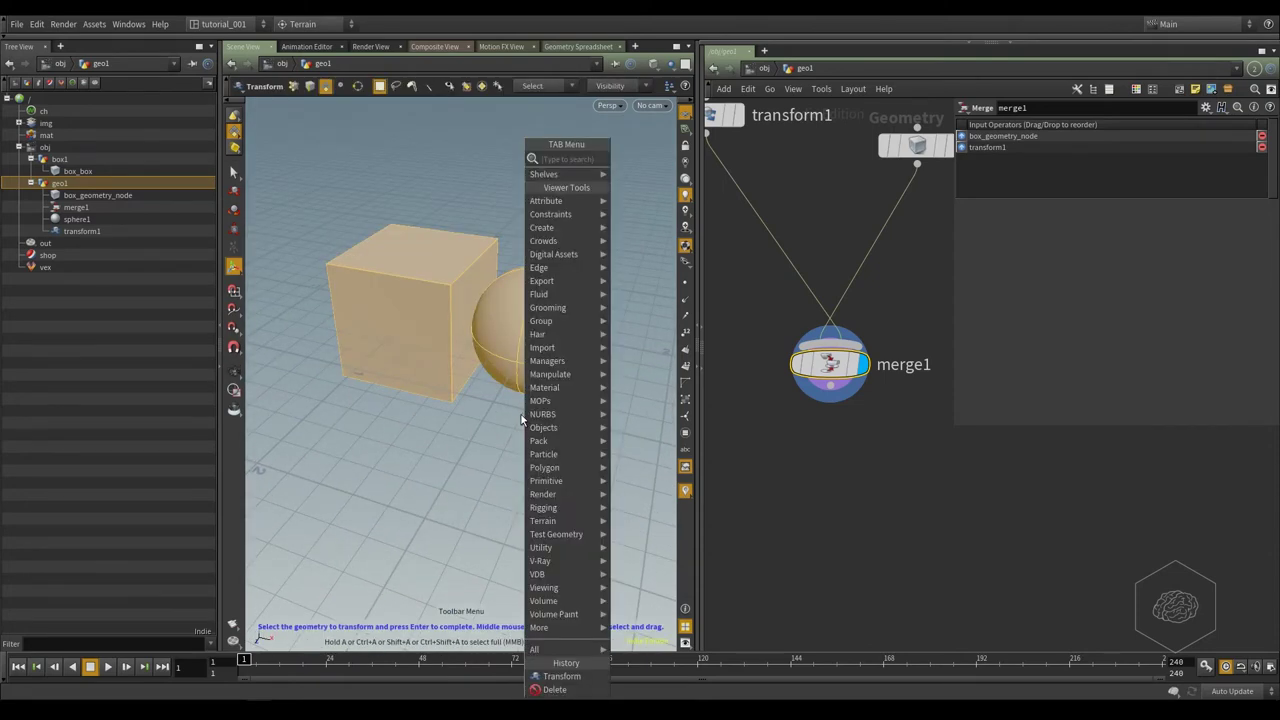
text(tra)
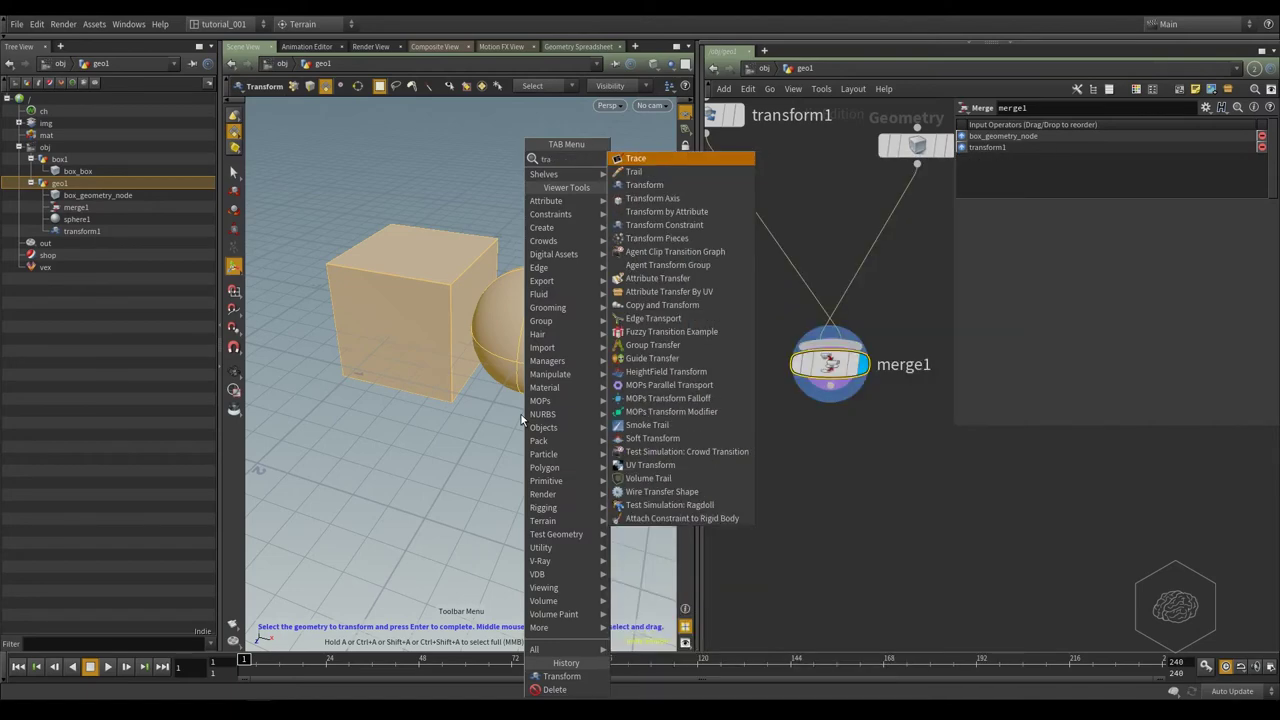
key(Down)
key(Down)
key(Down)
key(Up)
key(Return)
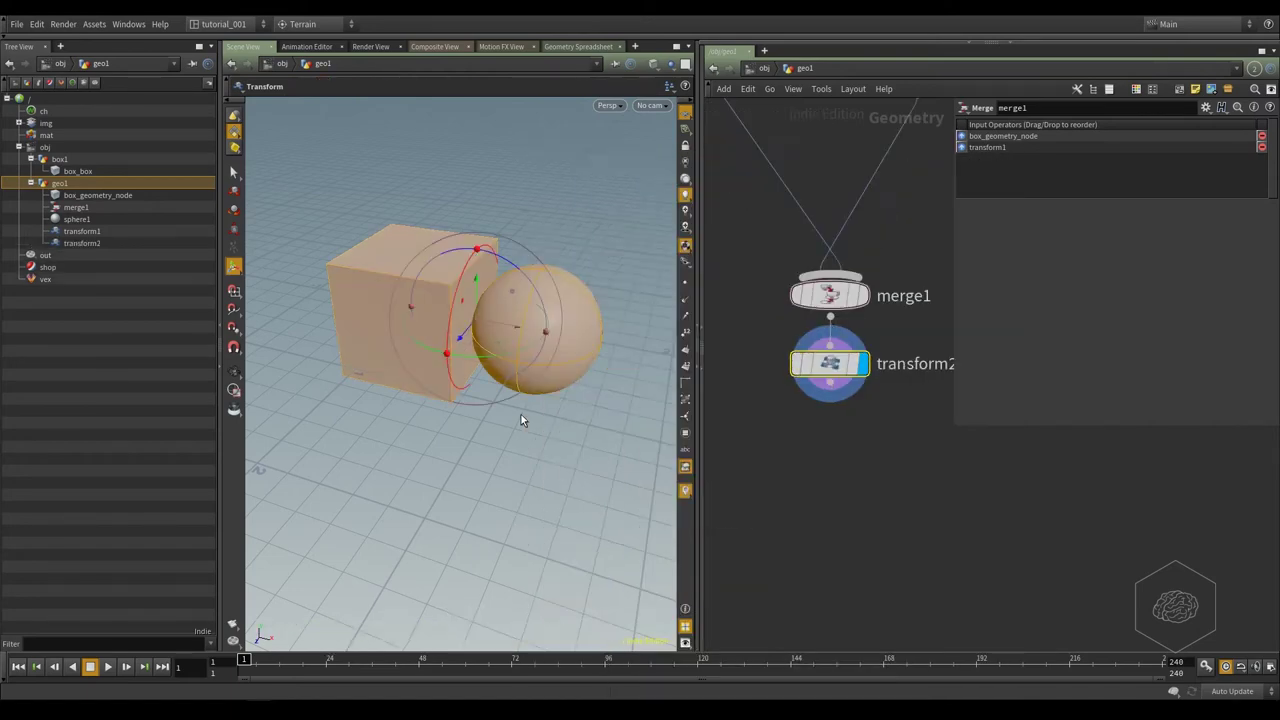
key(Escape)
Move transform2 further below merge1 and select it to show its parameters and handle.
mouse_move(855, 365)
drag(855, 365, 855, 445)
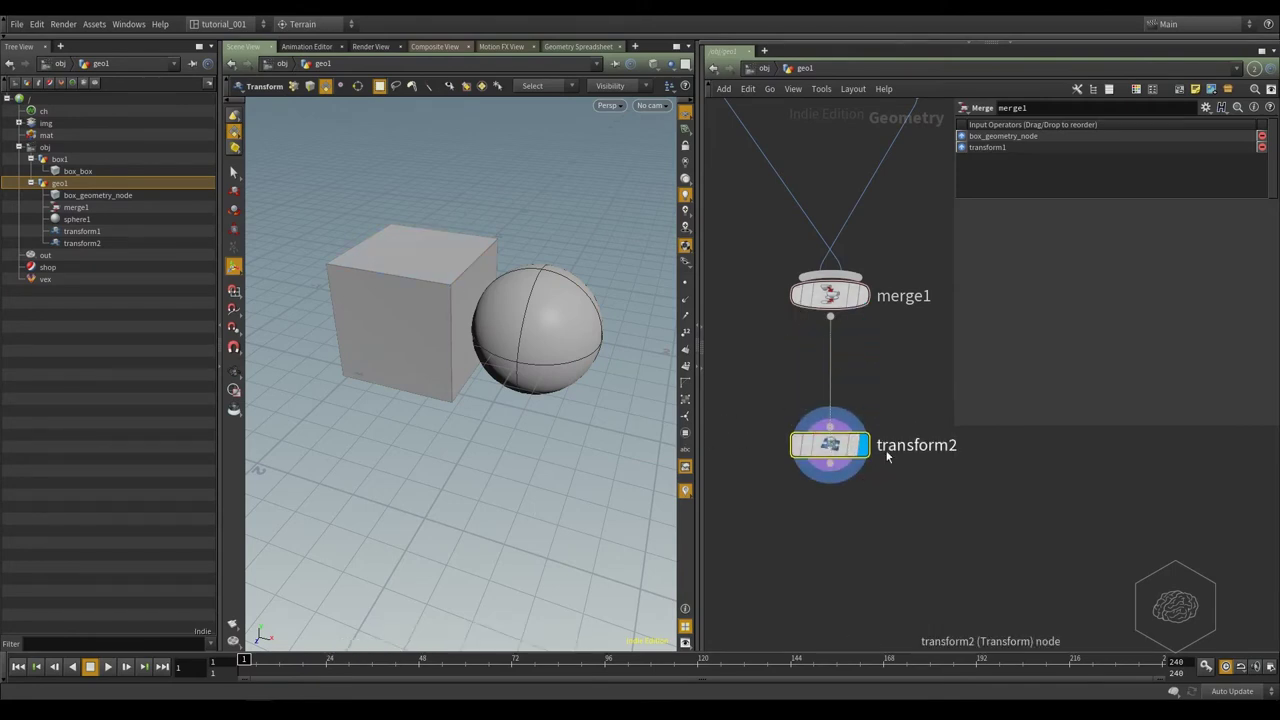
click(829, 426)
mouse_move(827, 445)
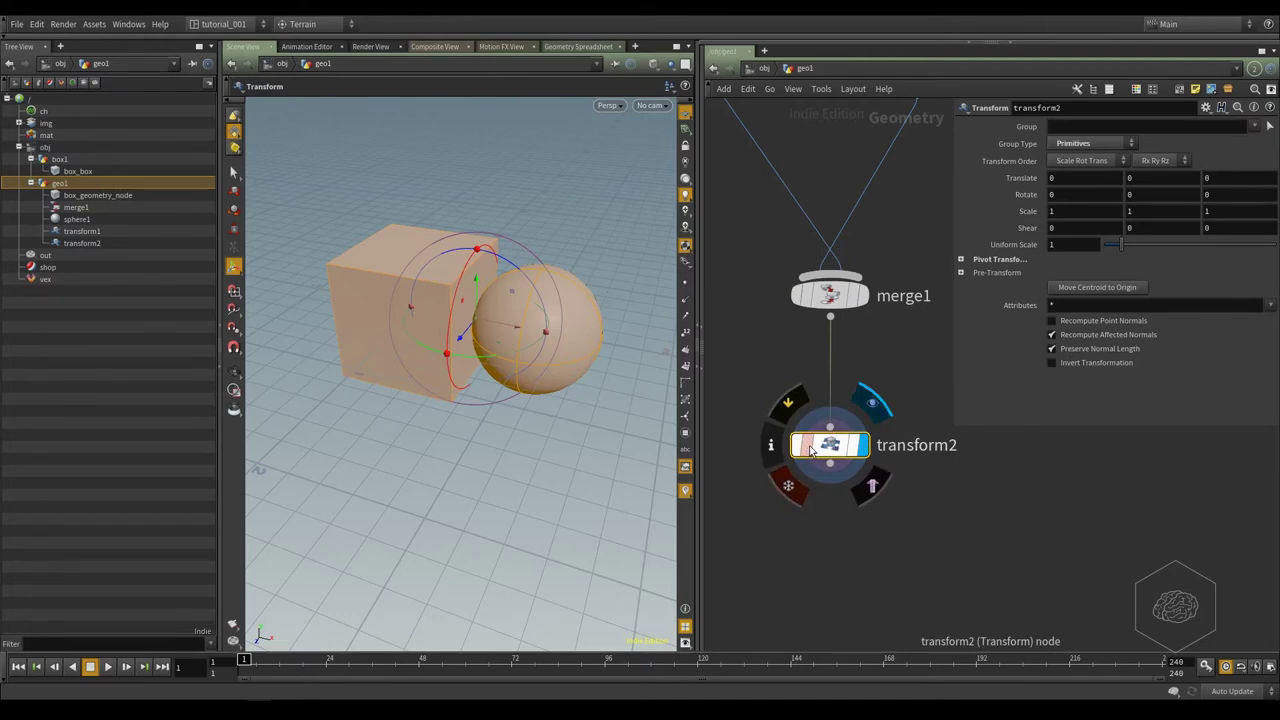
Nudge the combined geometry about 0.05 along X with the transform handle, and undo the move.
mouse_move(505, 322)
mouse_down()
mouse_move(387, 316)
mouse_move(497, 311)
mouse_move(577, 332)
mouse_move(416, 309)
mouse_move(513, 318)
mouse_up()
key(Escape)
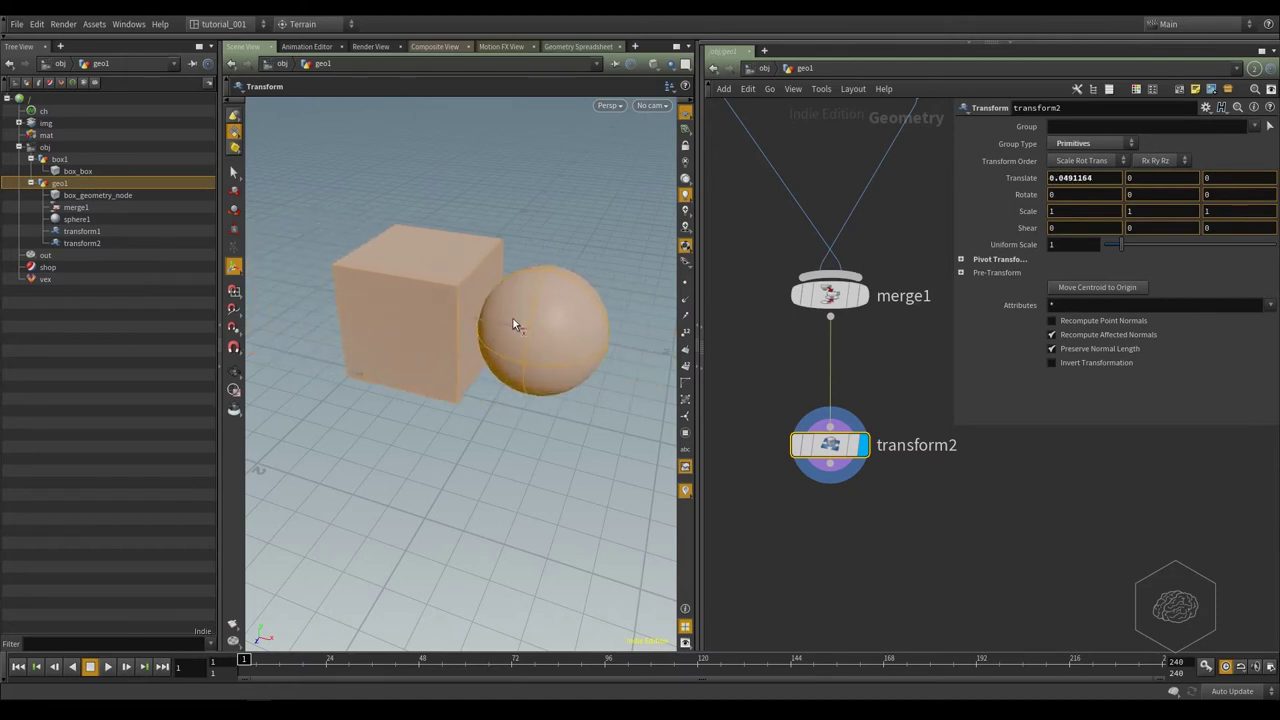
key(ctrl+z)
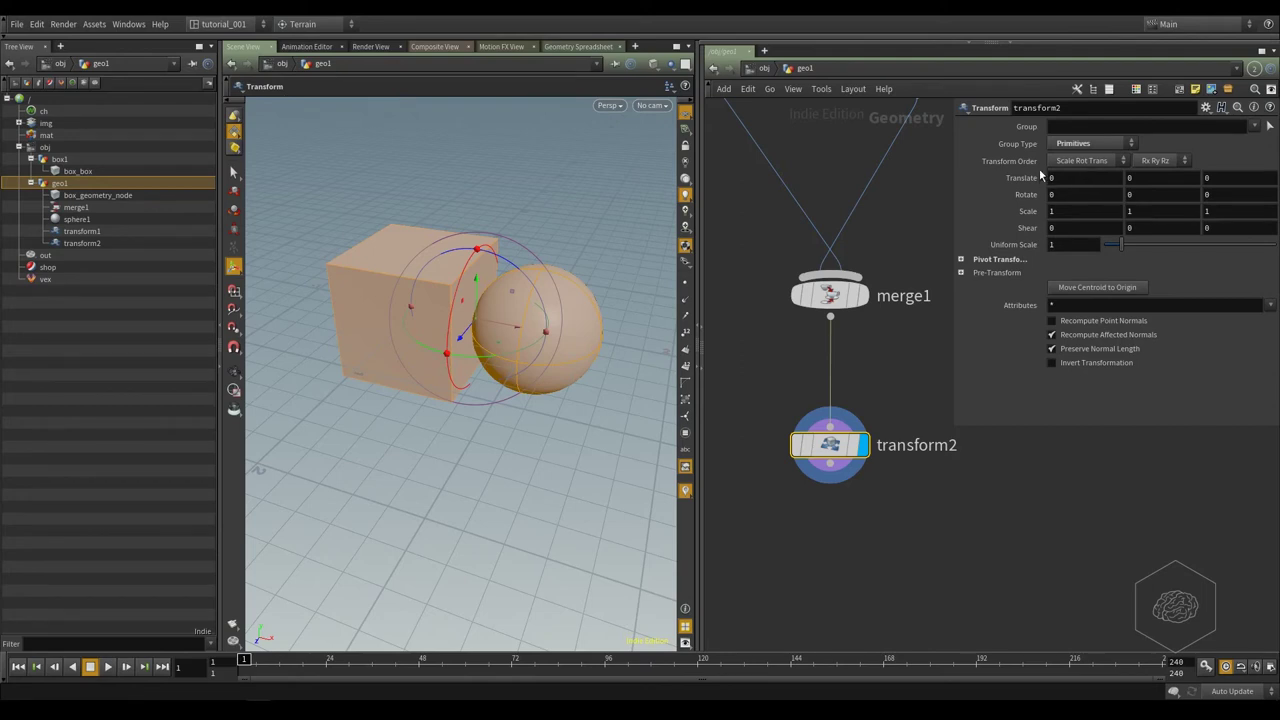
Bring up the value ladders for transform2's individual Translate components and for the whole Translate parameter.
middle_drag(1060, 176, 1059, 173)
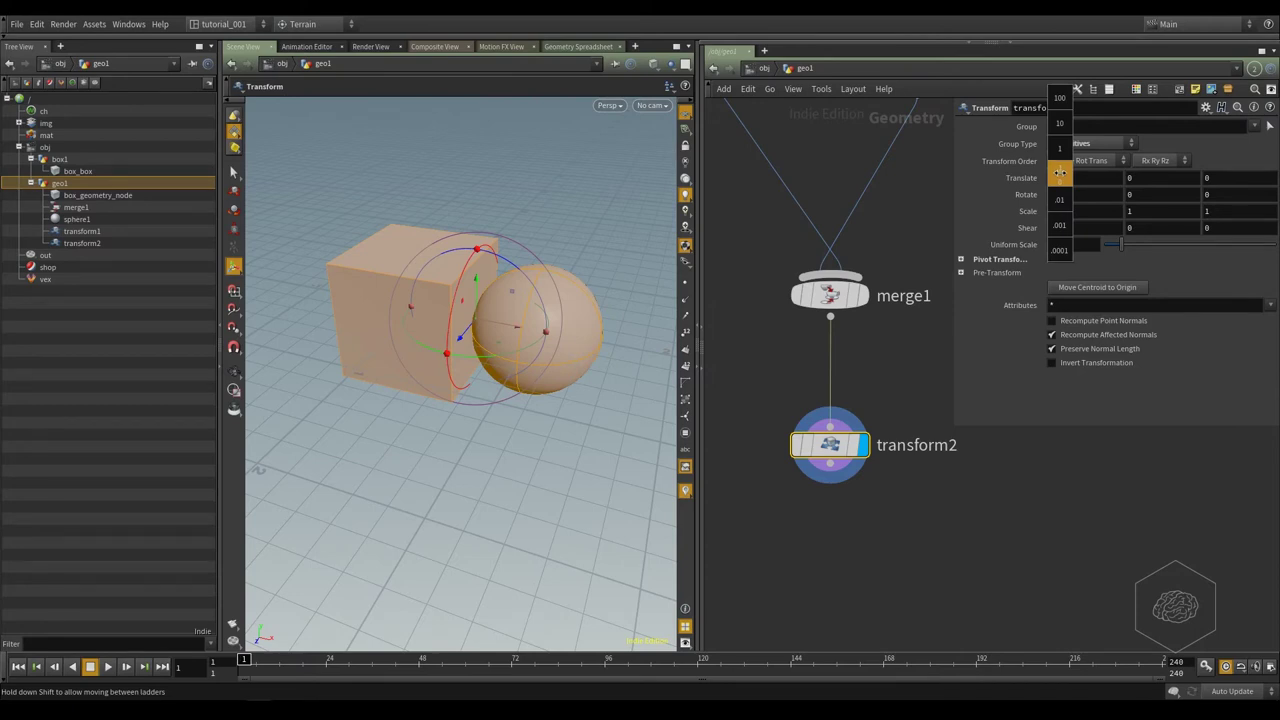
middle_drag(1060, 174, 1071, 180)
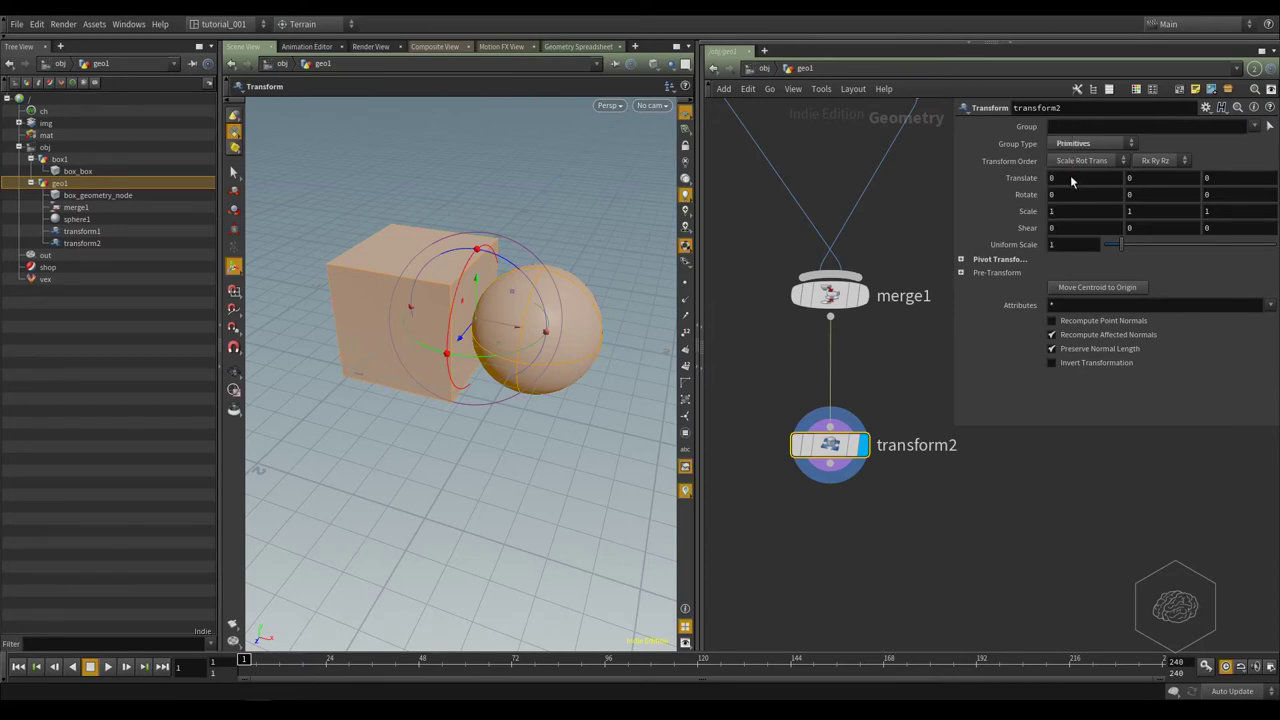
middle_drag(1153, 175, 1234, 184)
mouse_move(998, 182)
middle_down()
mouse_move(1014, 177)
mouse_move(1014, 100)
mouse_move(1014, 228)
mouse_move(1014, 101)
mouse_move(1012, 175)
middle_up()
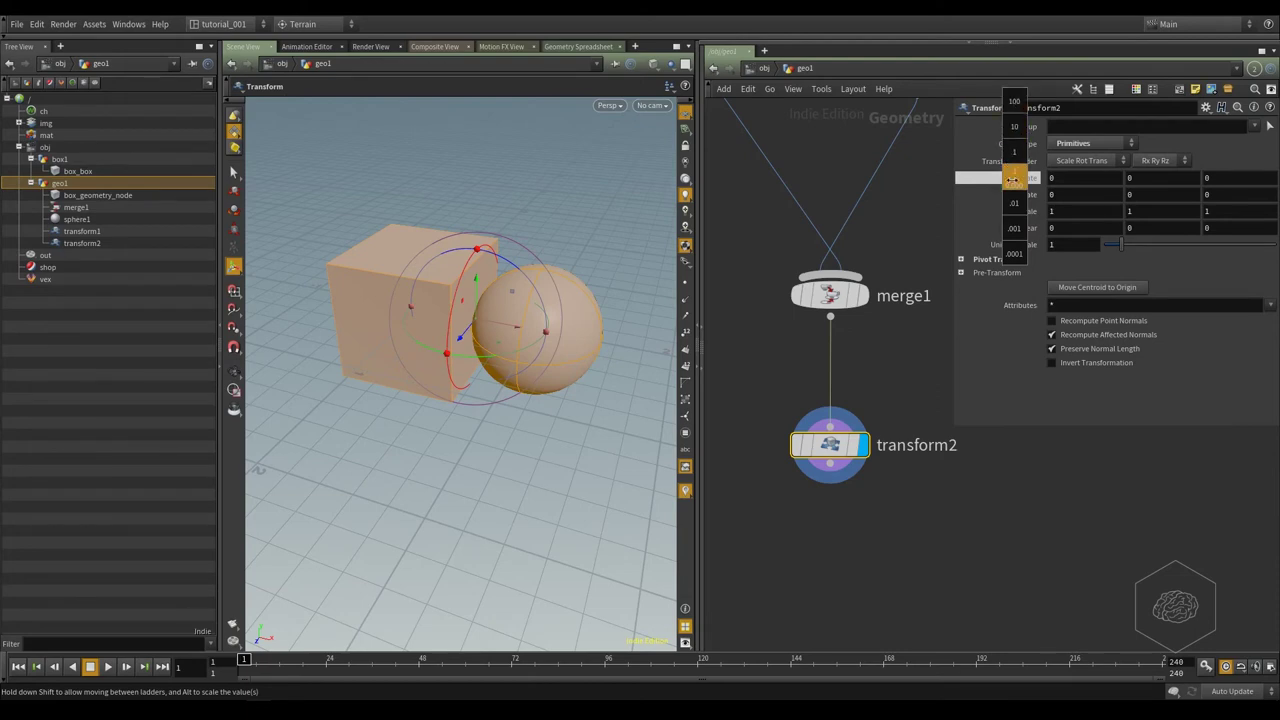
mouse_move(1017, 180)
middle_down()
mouse_move(1065, 179)
mouse_move(1030, 180)
mouse_move(1076, 192)
mouse_move(1050, 190)
mouse_move(1043, 205)
mouse_move(1190, 208)
mouse_move(1120, 208)
mouse_move(1012, 175)
mouse_move(1008, 122)
mouse_move(1052, 137)
mouse_move(1022, 143)
mouse_move(1013, 107)
mouse_move(1086, 120)
mouse_move(1036, 120)
mouse_move(1014, 150)
mouse_move(1016, 254)
mouse_move(1216, 254)
mouse_move(1033, 249)
mouse_move(1016, 228)
mouse_move(1118, 228)
mouse_move(1040, 225)
mouse_move(1016, 200)
mouse_move(1200, 198)
mouse_move(1016, 215)
mouse_move(1017, 181)
middle_up()
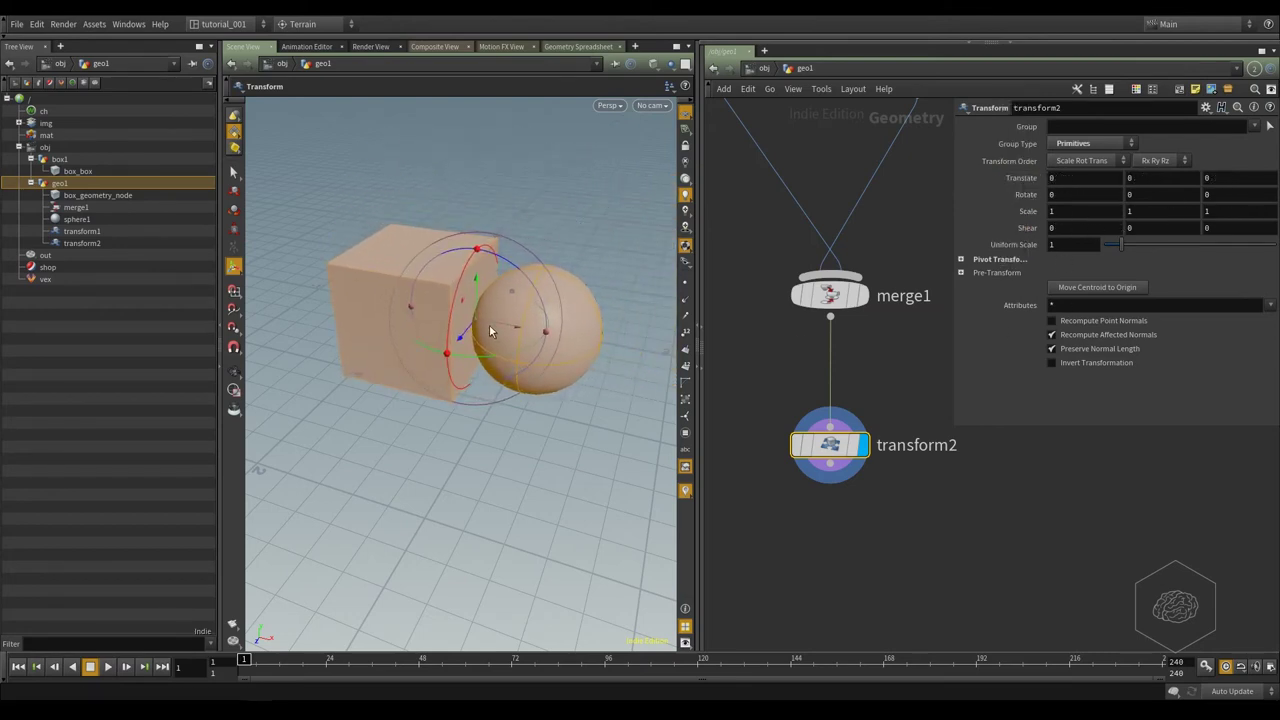
Move the combined box and sphere along X with the handle, and set transform2's Translate X to 1.25.
drag(491, 324, 668, 362)
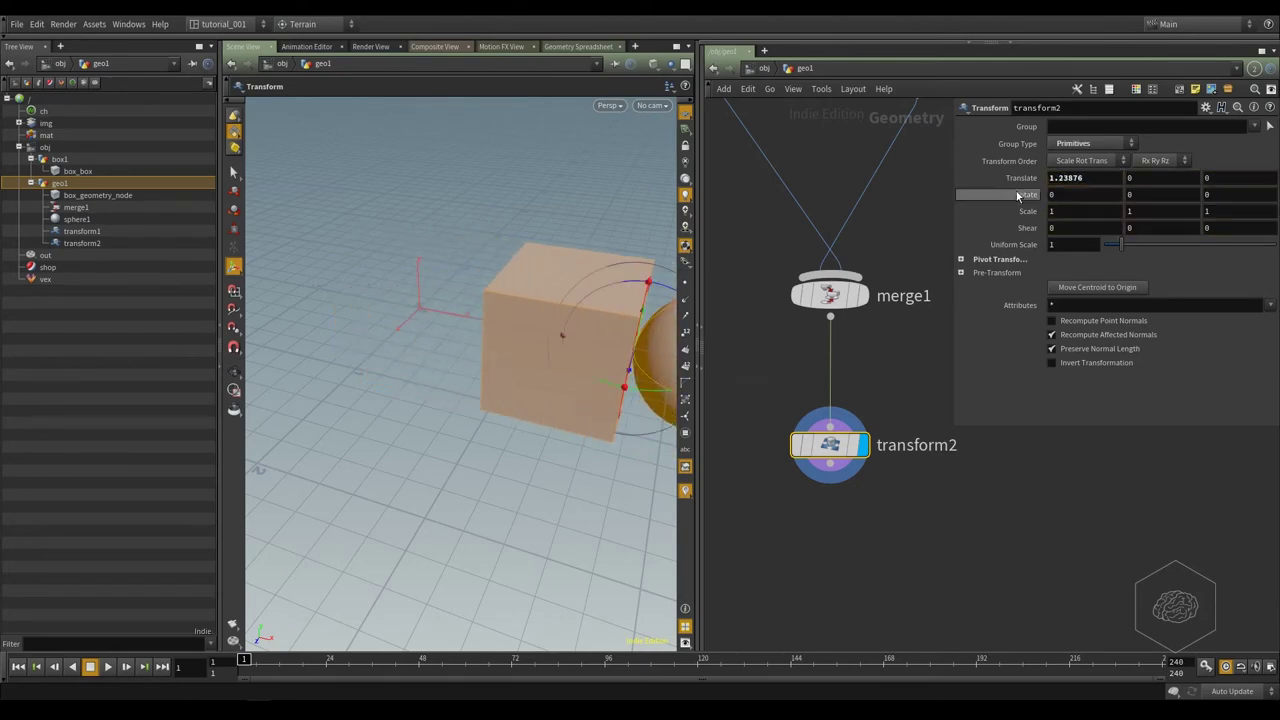
click(1055, 178)
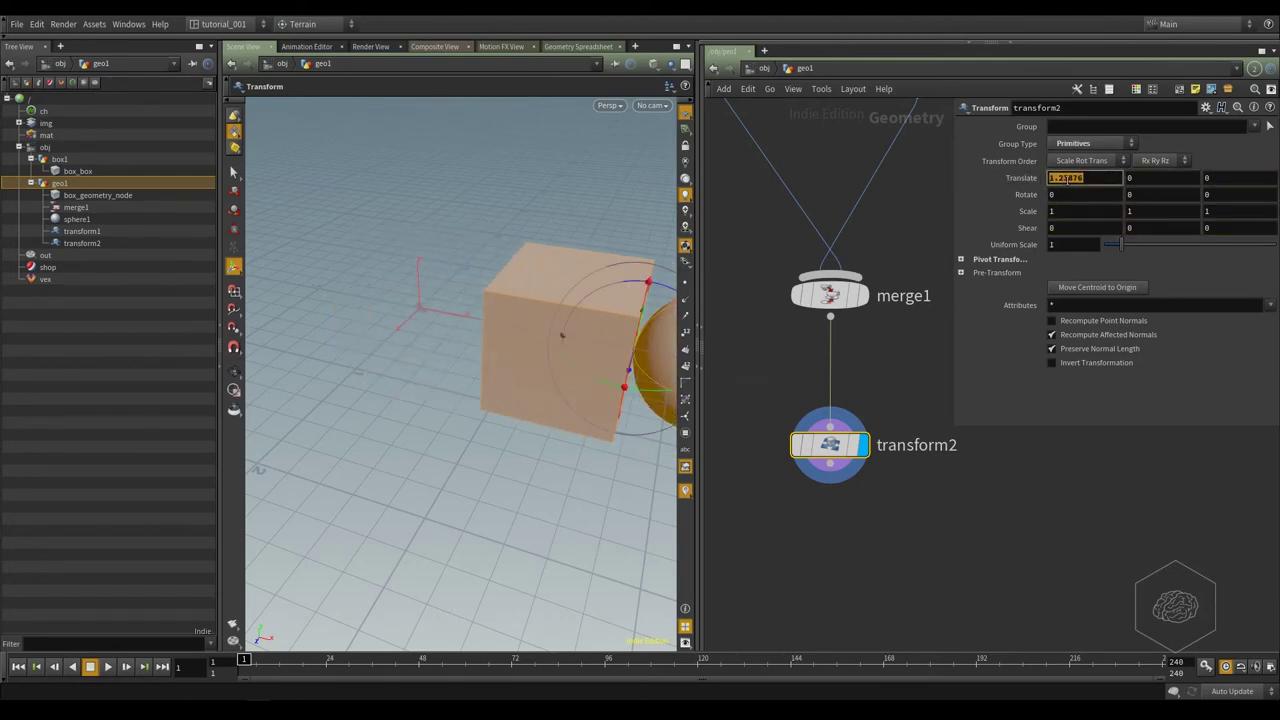
click(1061, 178)
drag(1080, 177, 933, 214)
text(1.25)
key(Return)
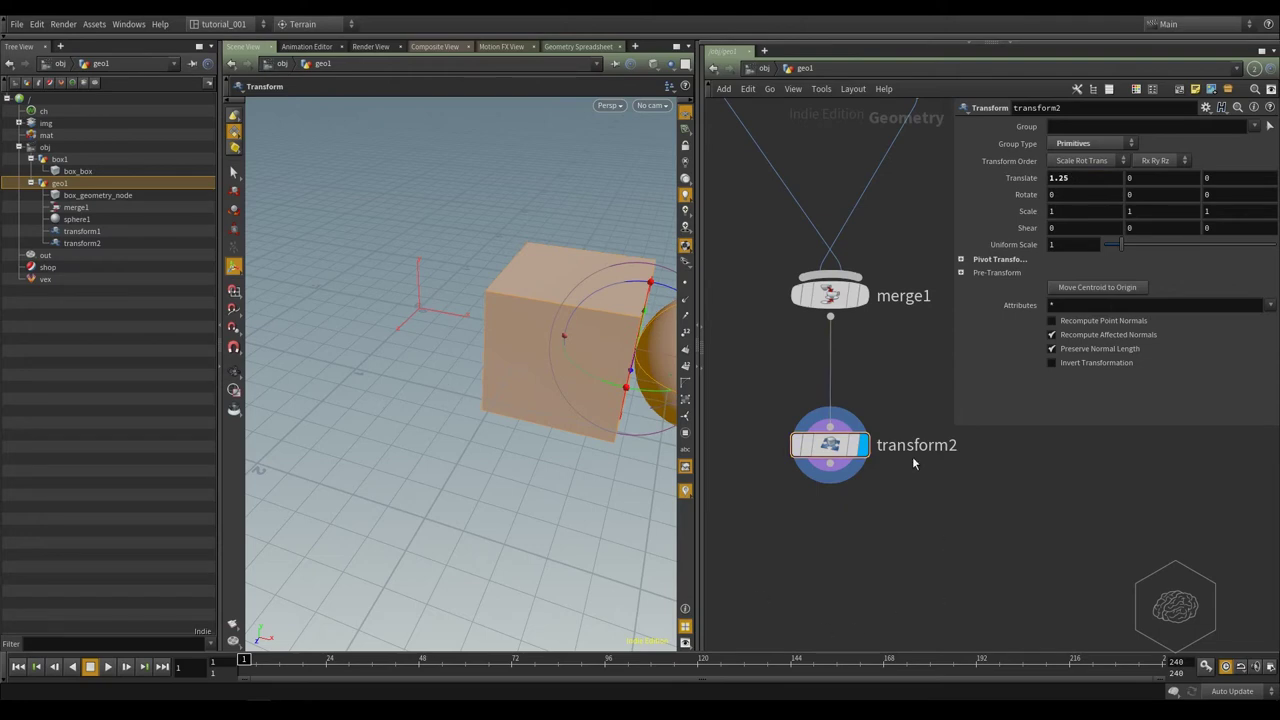
key(Escape)
drag(609, 183, 423, 197)
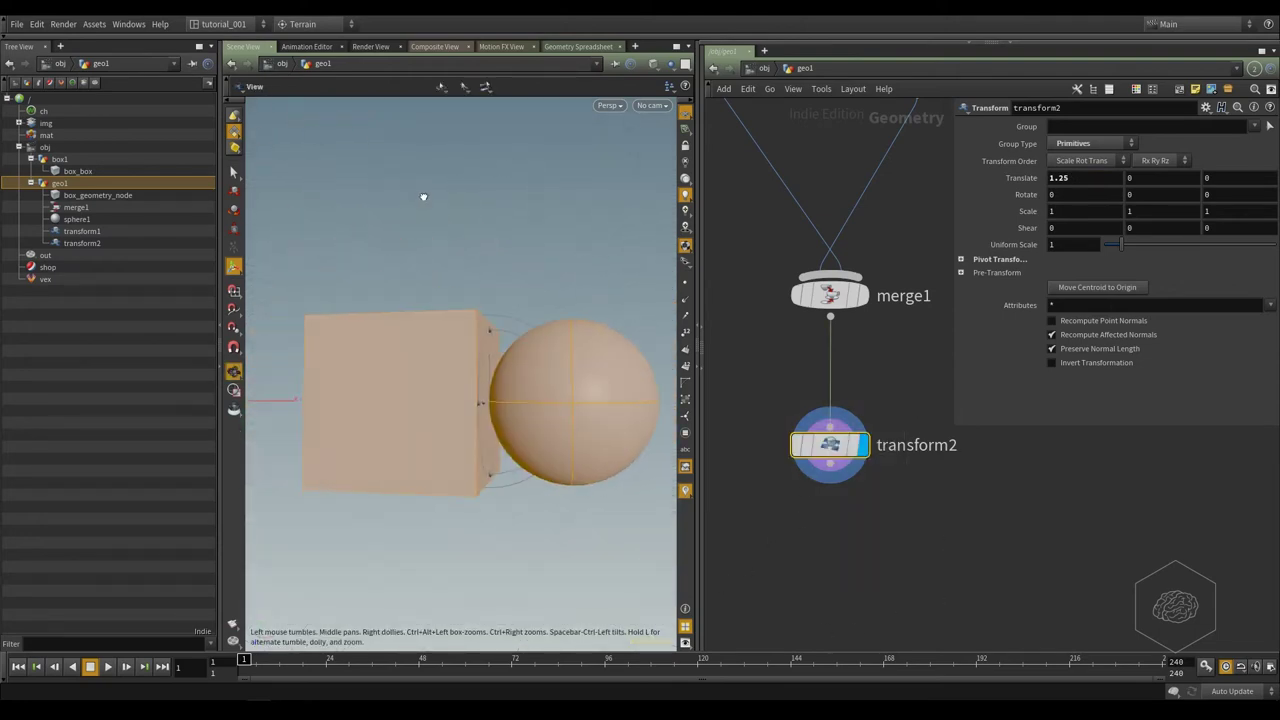
drag(534, 220, 563, 323)
drag(478, 216, 510, 214)
key(Return)
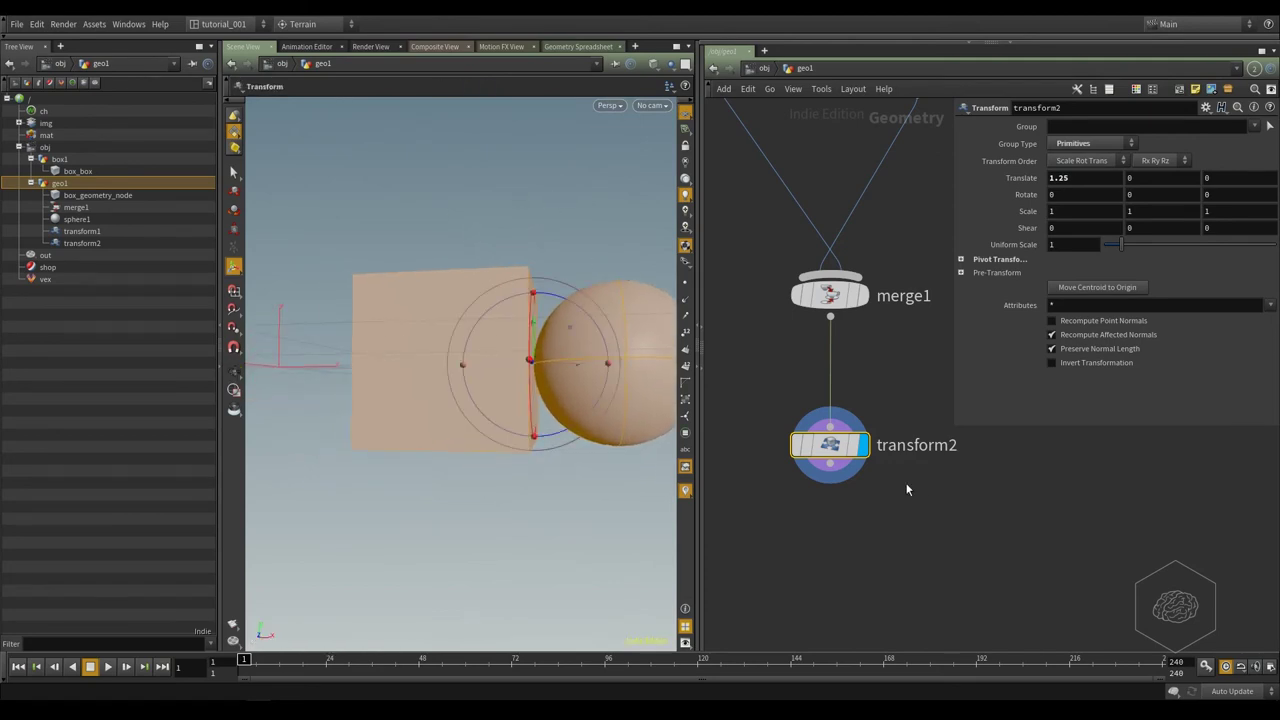
Add a Null node below transform2, wired to its output, and set the display flag on it.
middle_drag(923, 547, 940, 514)
scroll(937, 514, down, 5)
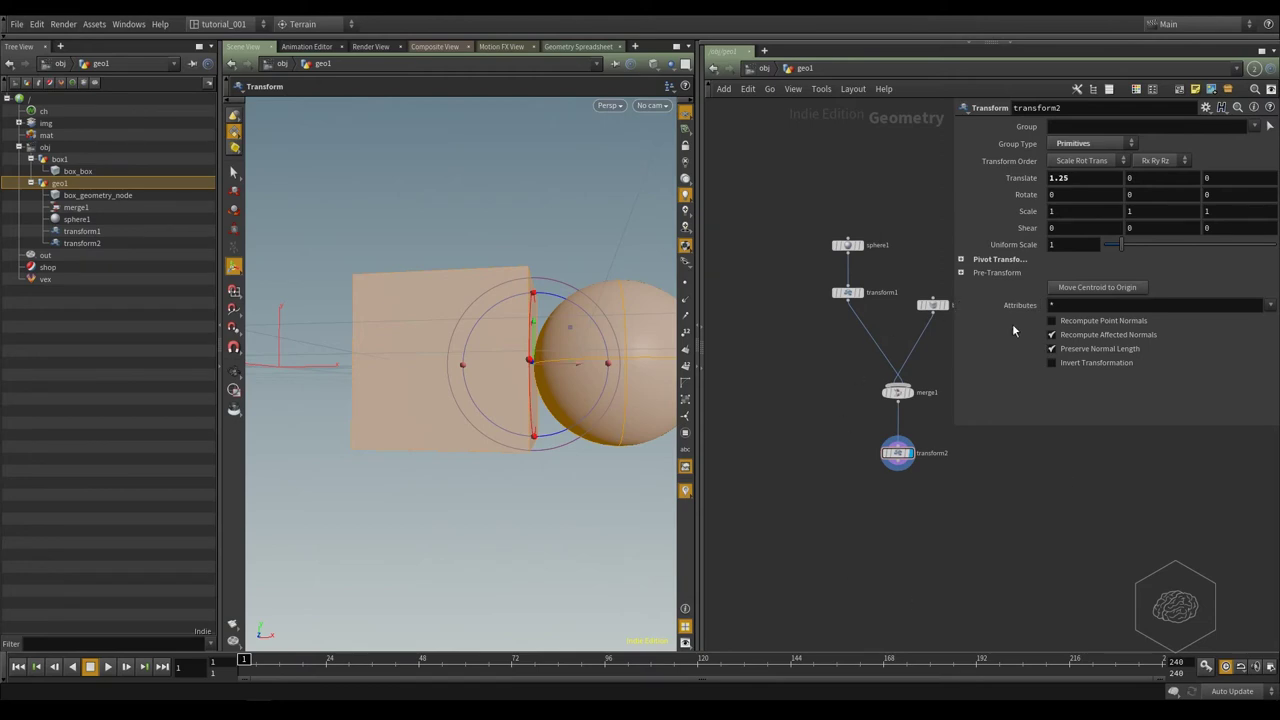
middle_drag(999, 554, 937, 510)
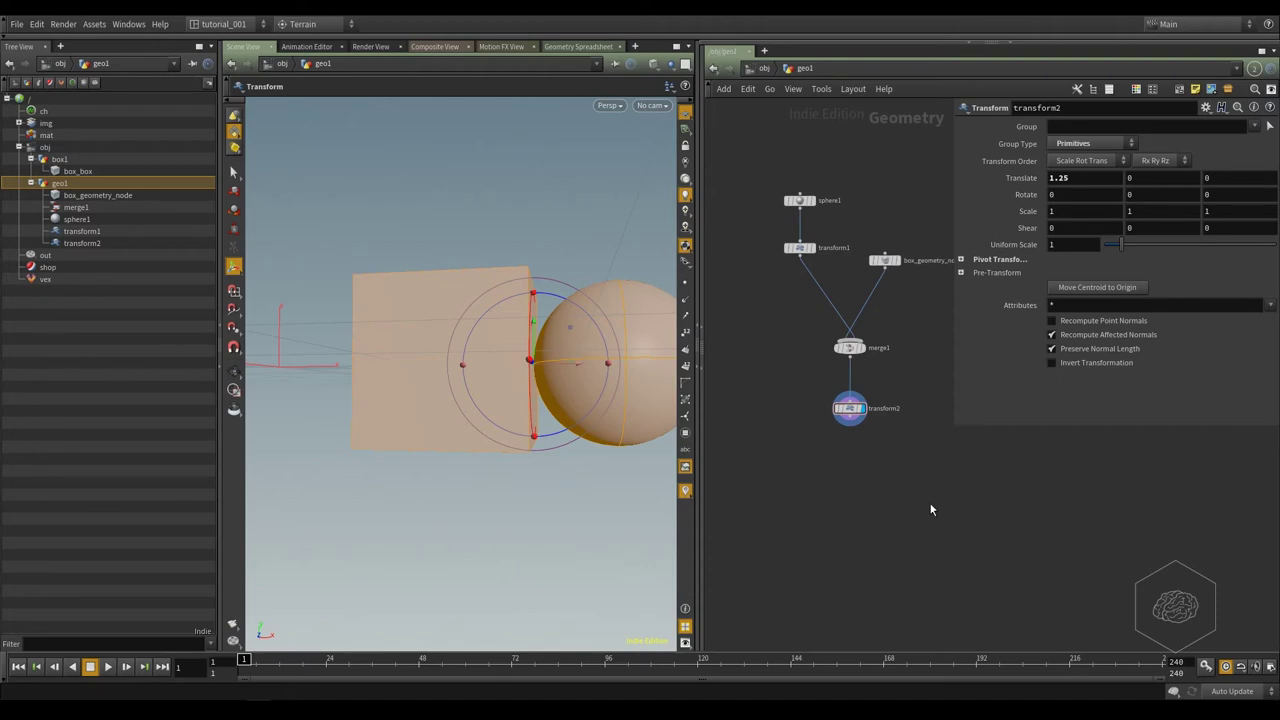
key(Tab)
text(null)
key(Return)
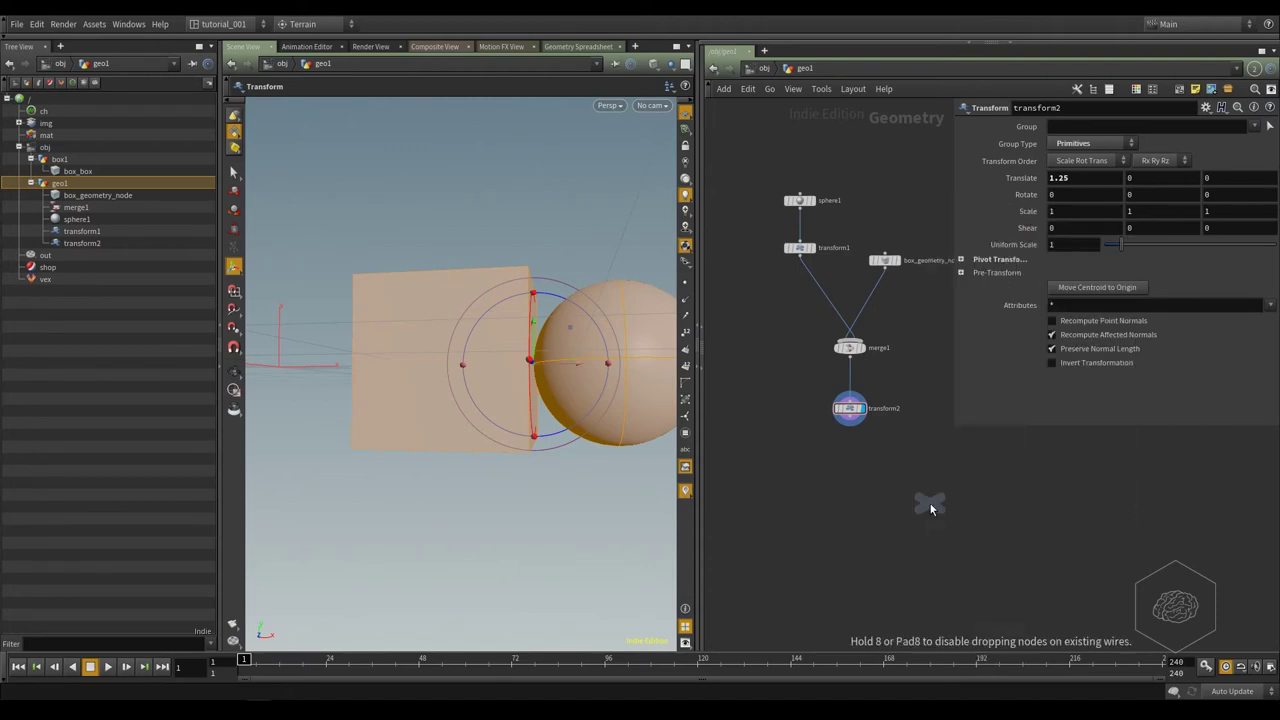
click(849, 516)
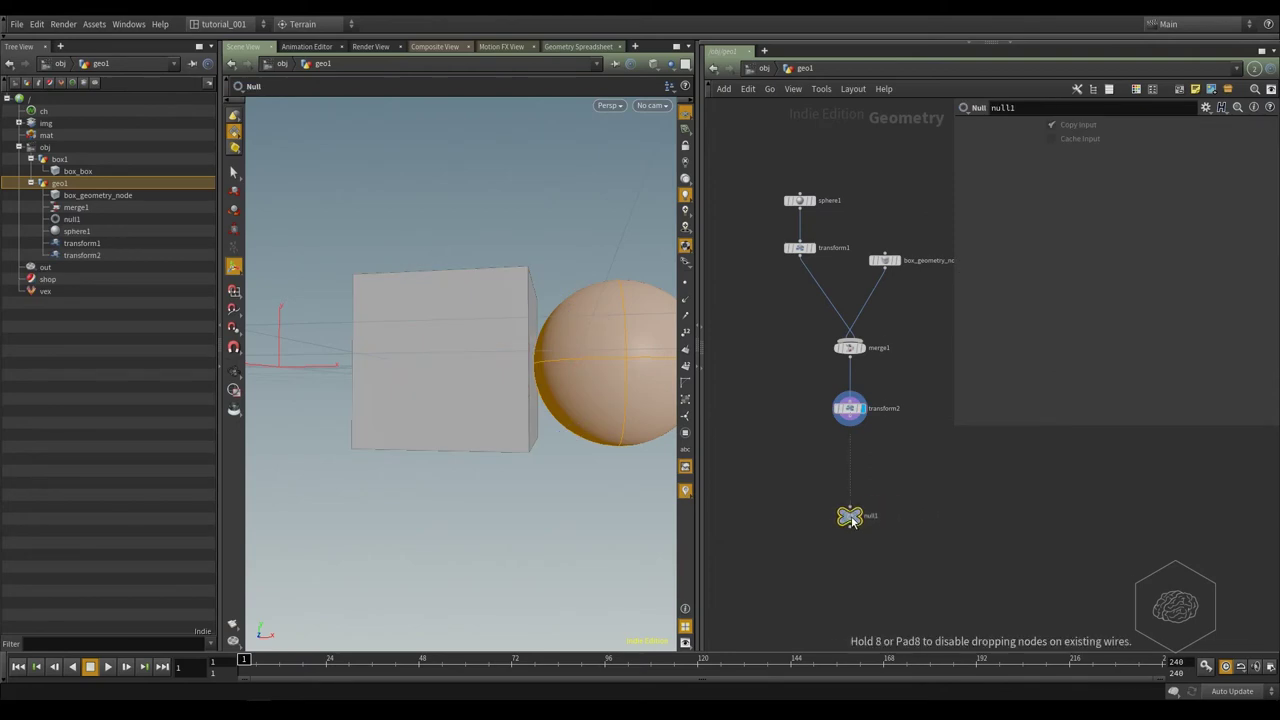
scroll(827, 560, up, 1)
scroll(826, 565, up, 2)
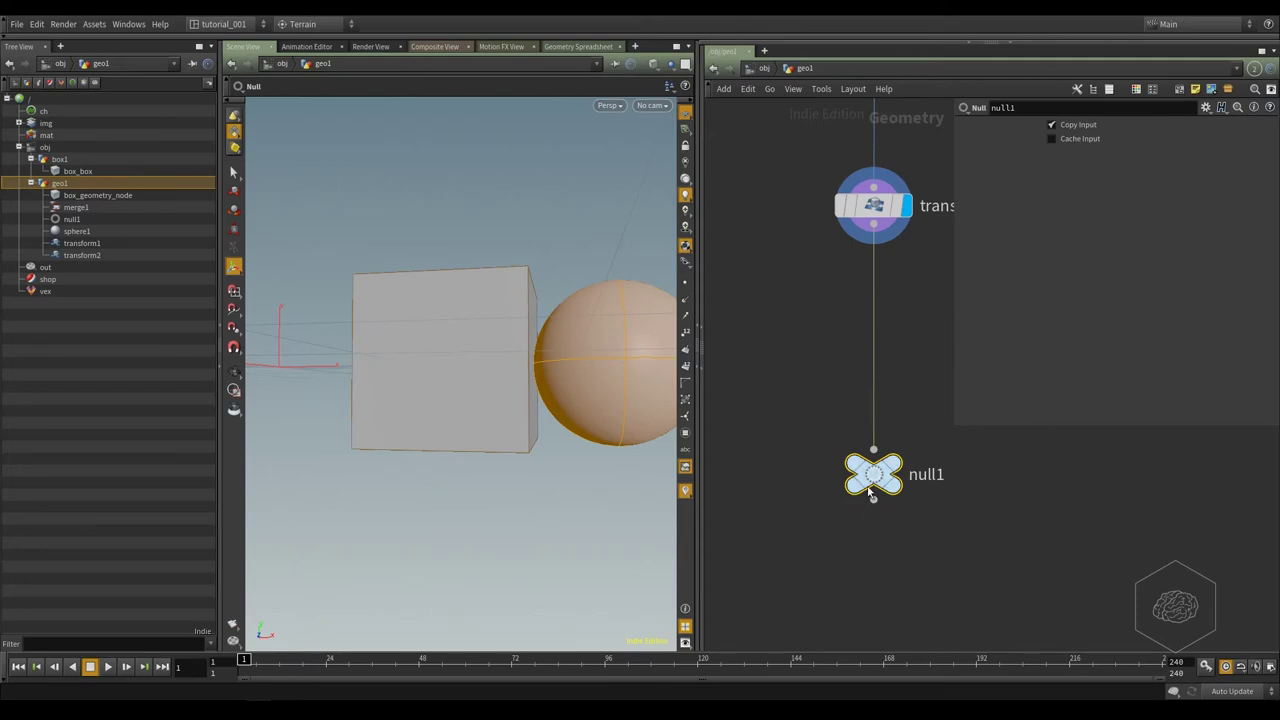
mouse_move(871, 491)
click(915, 432)
Rename the null node as OUT_Geometry_Work.
double_click(929, 475)
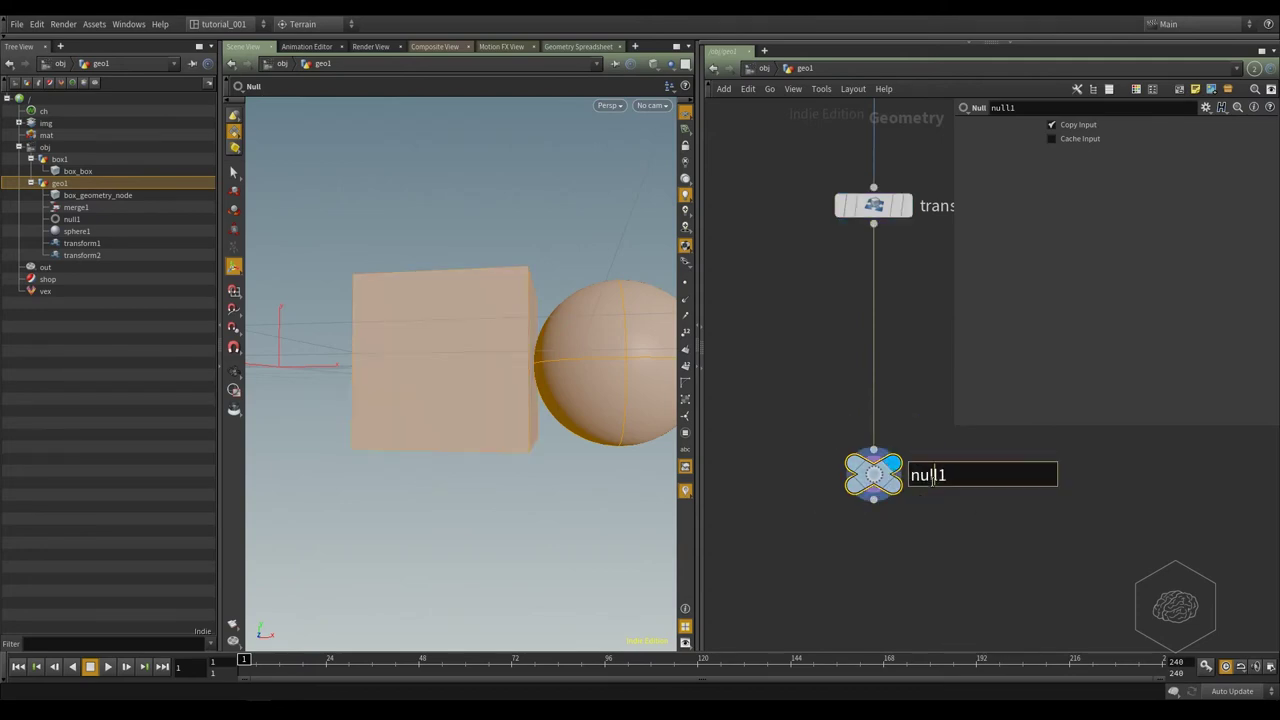
double_click(949, 478)
text(OUT_)
text(Geometry_)
text(Work)
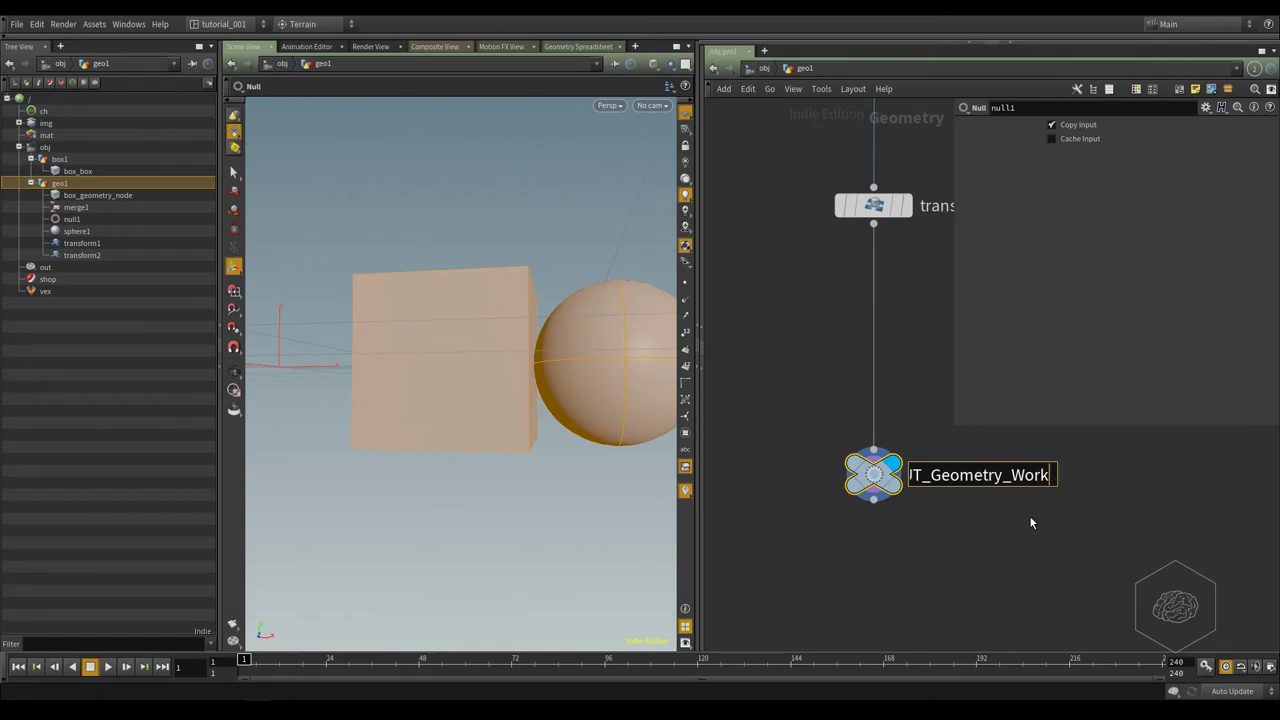
key(Return)
Move the OUT_Geometry_Work node slightly further below transform2.
middle_drag(937, 434, 922, 528)
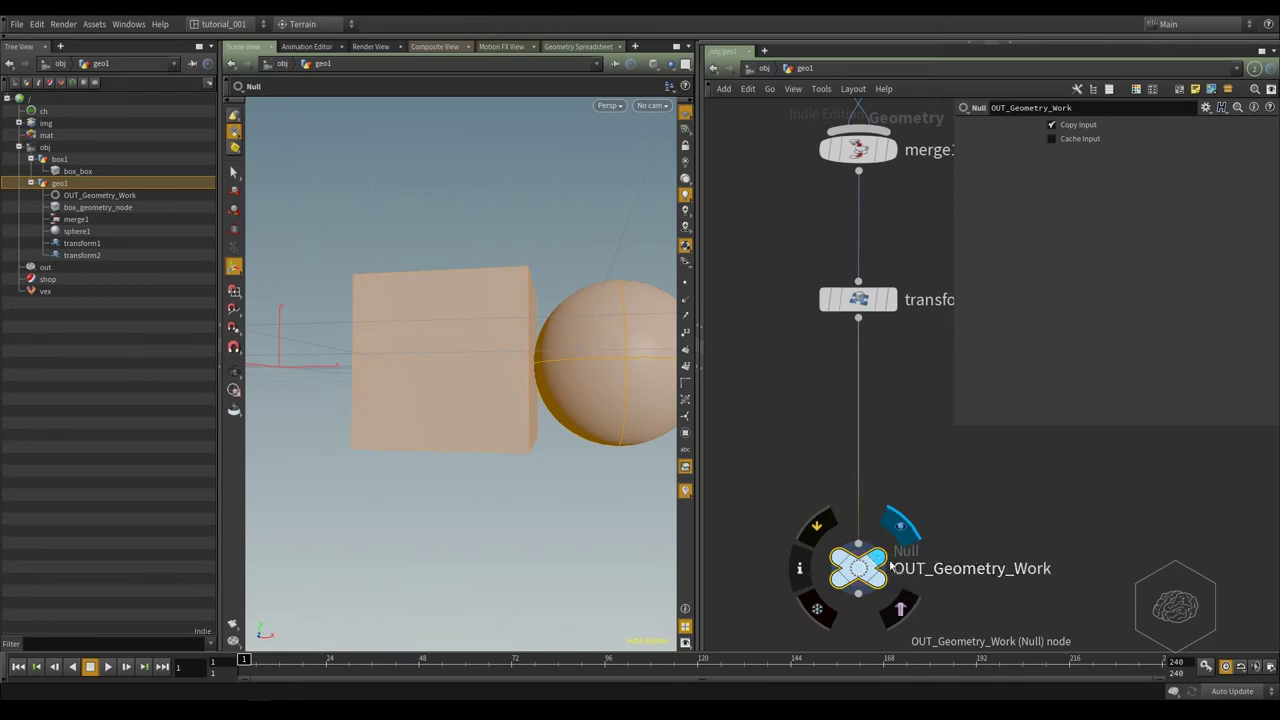
scroll(927, 443, down, 5)
middle_drag(857, 377, 842, 440)
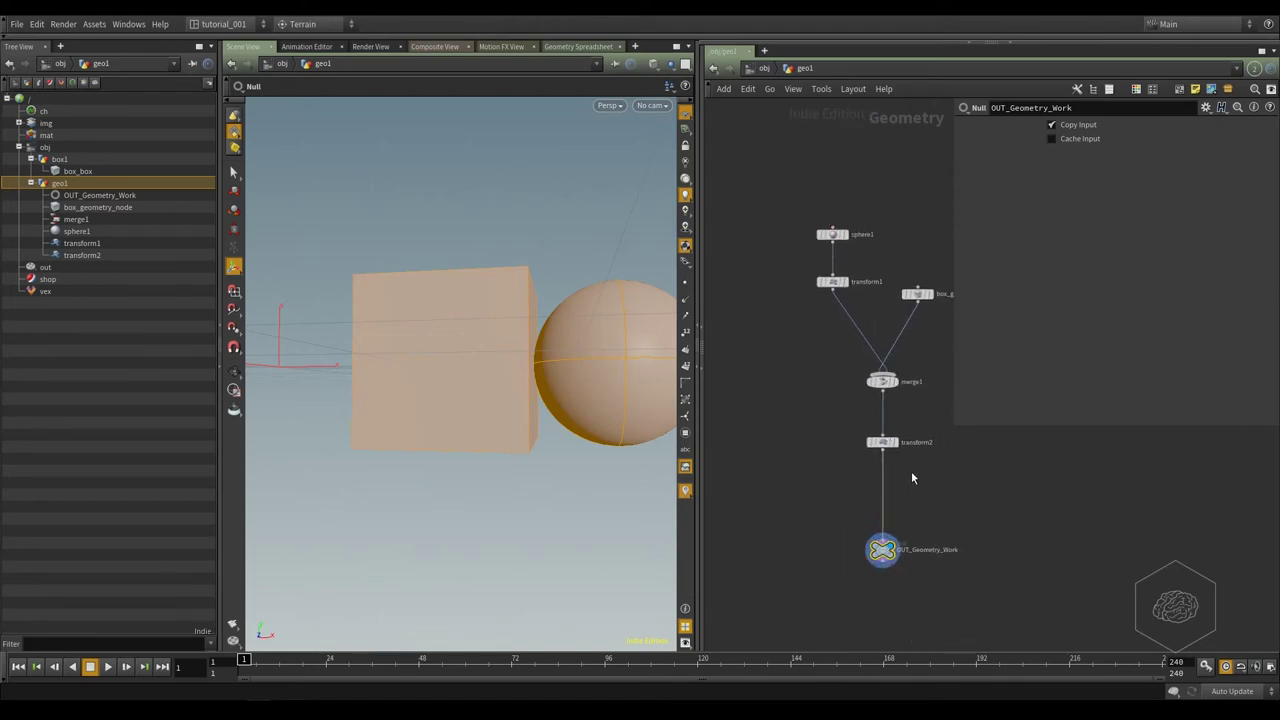
middle_drag(975, 514, 929, 449)
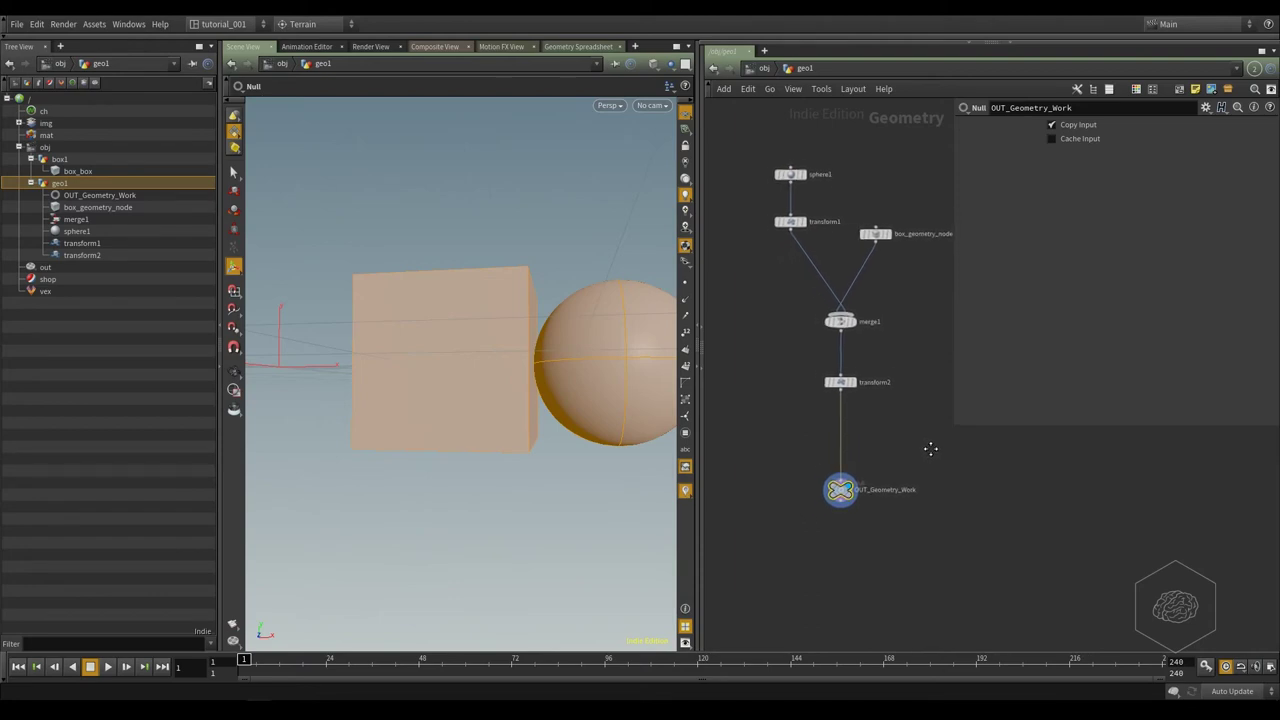
drag(881, 458, 781, 528)
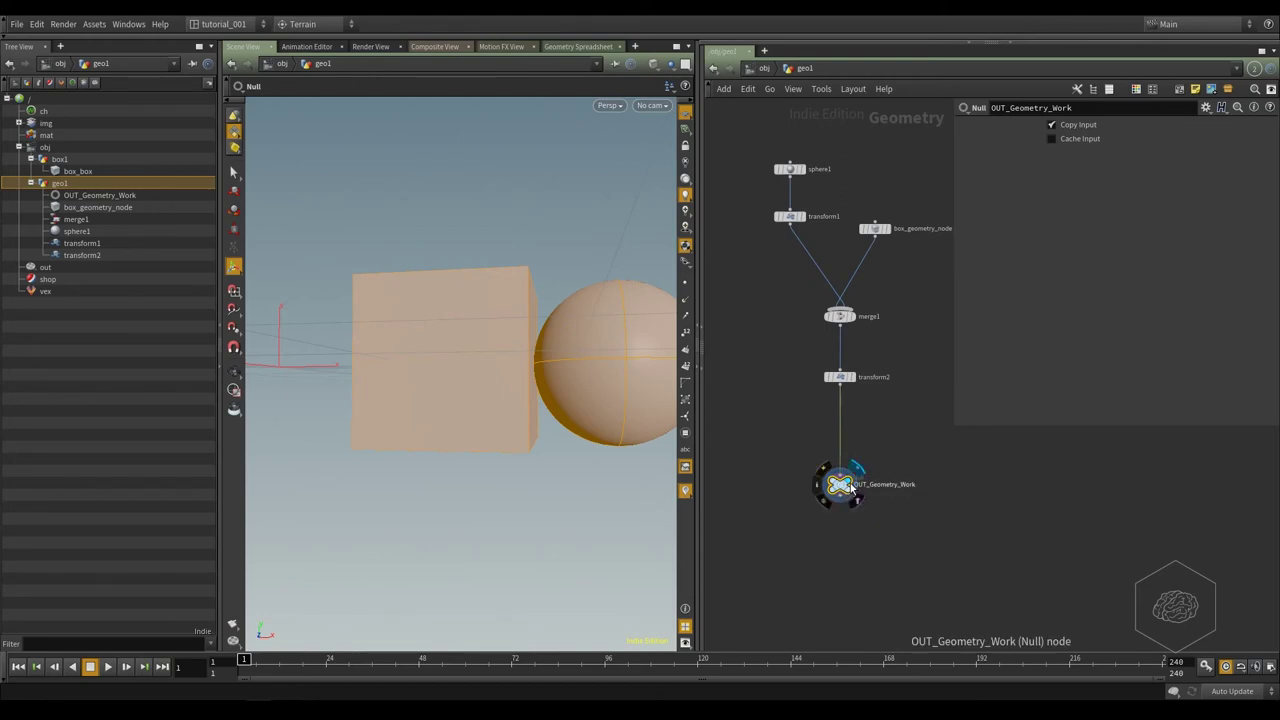
drag(841, 488, 841, 497)
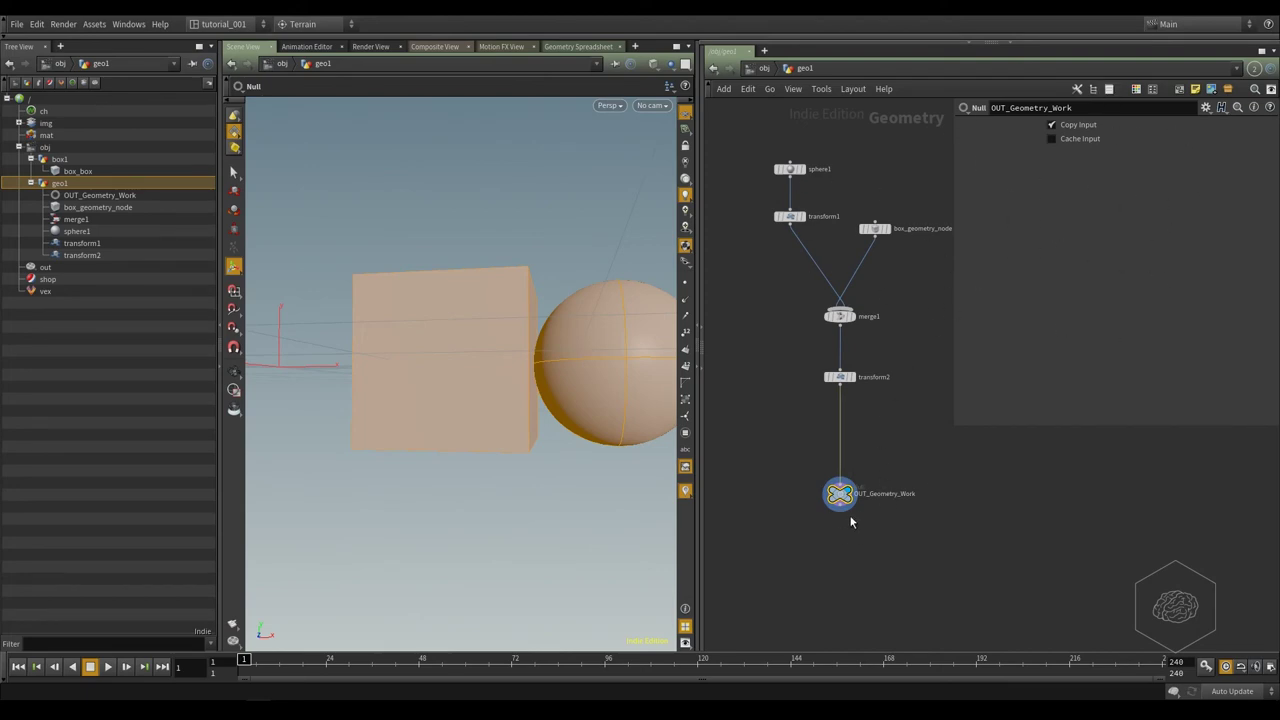
Select transform2 to show its parameters and handle while OUT_Geometry_Work remains the displayed node.
mouse_move(840, 500)
key(s)
middle_drag(912, 391, 899, 462)
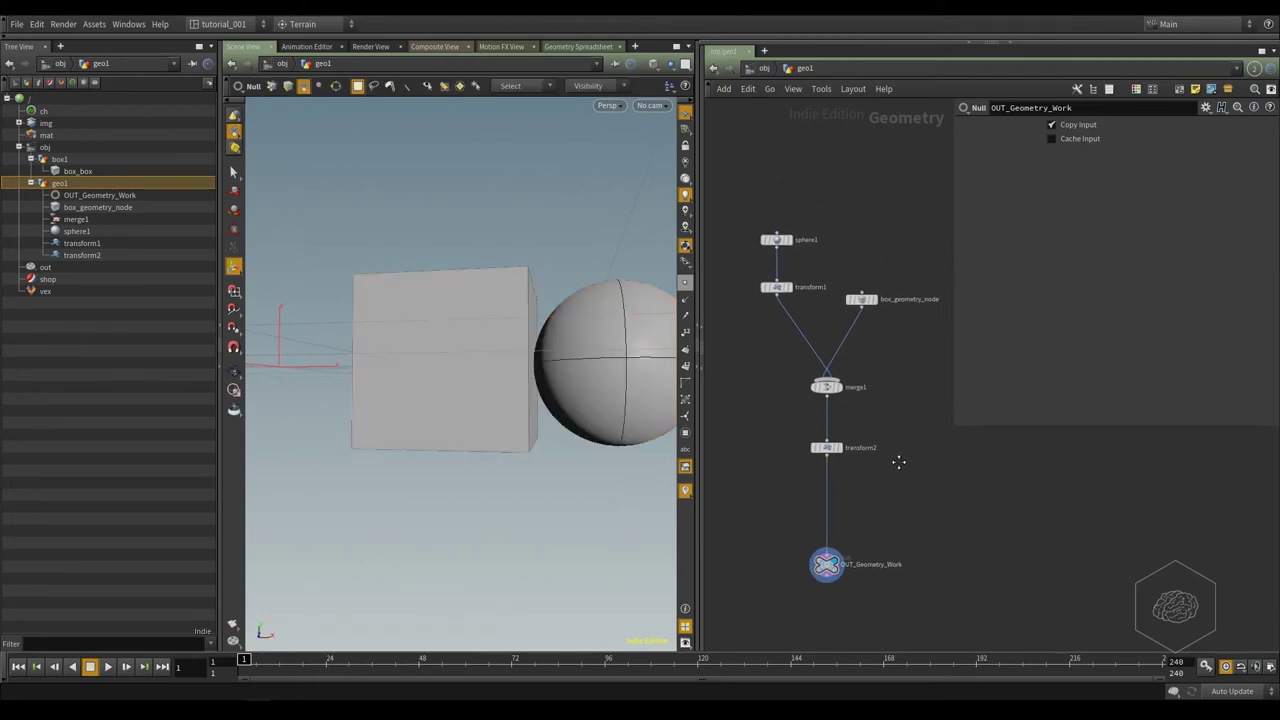
key(Escape)
drag(491, 183, 458, 245)
drag(912, 408, 840, 476)
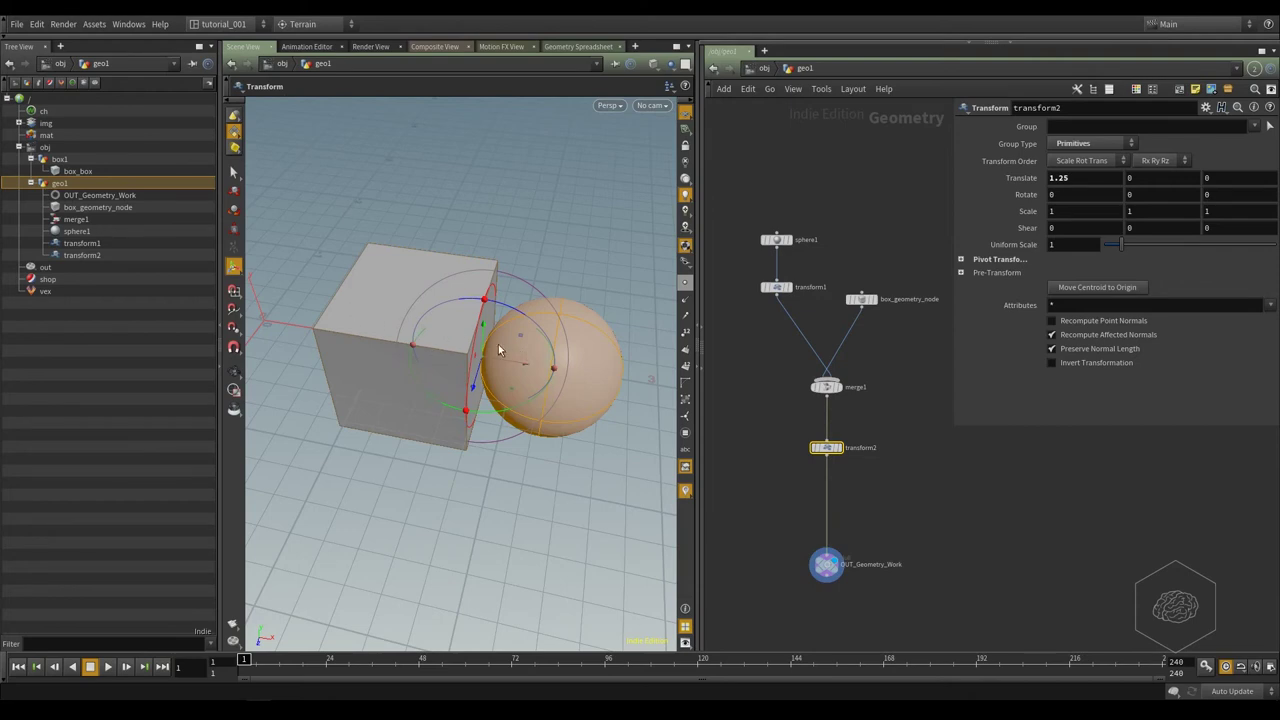
Select transform1 and bypass it to compare the merged result without the sphere's scale and offset.
click(776, 287)
middle_drag(789, 331, 851, 410)
scroll(833, 345, up, 2)
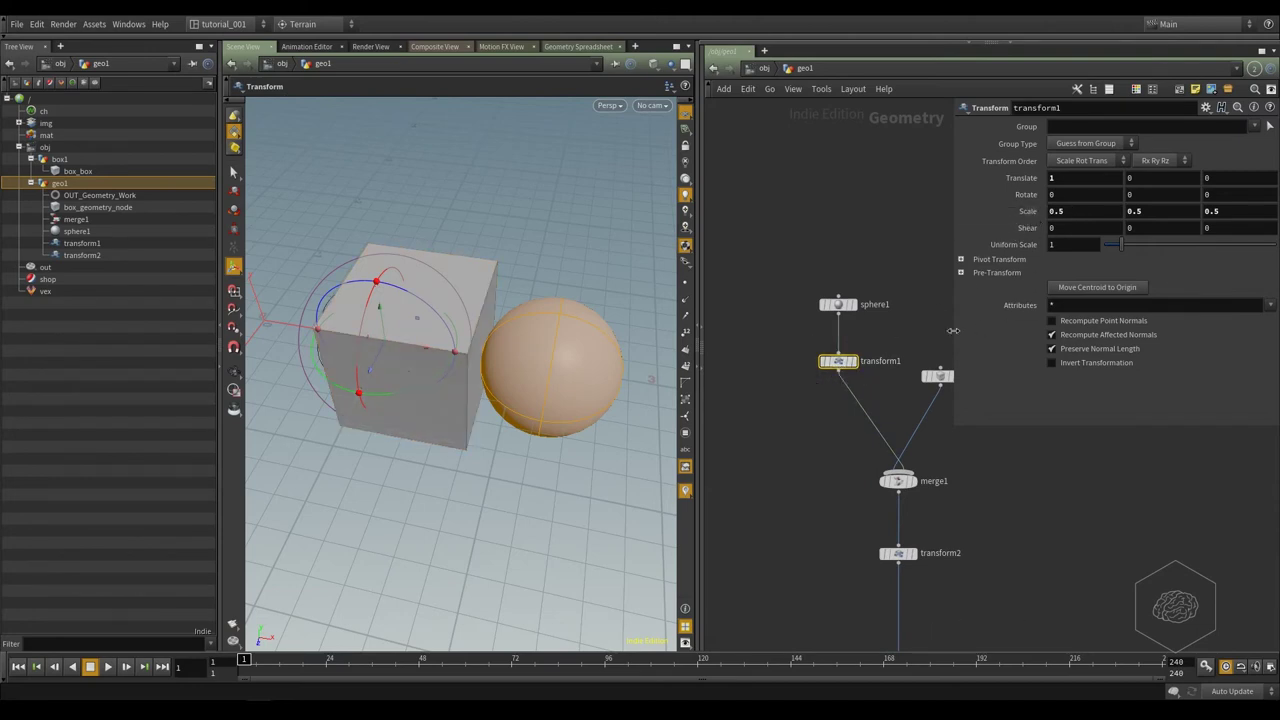
mouse_move(837, 372)
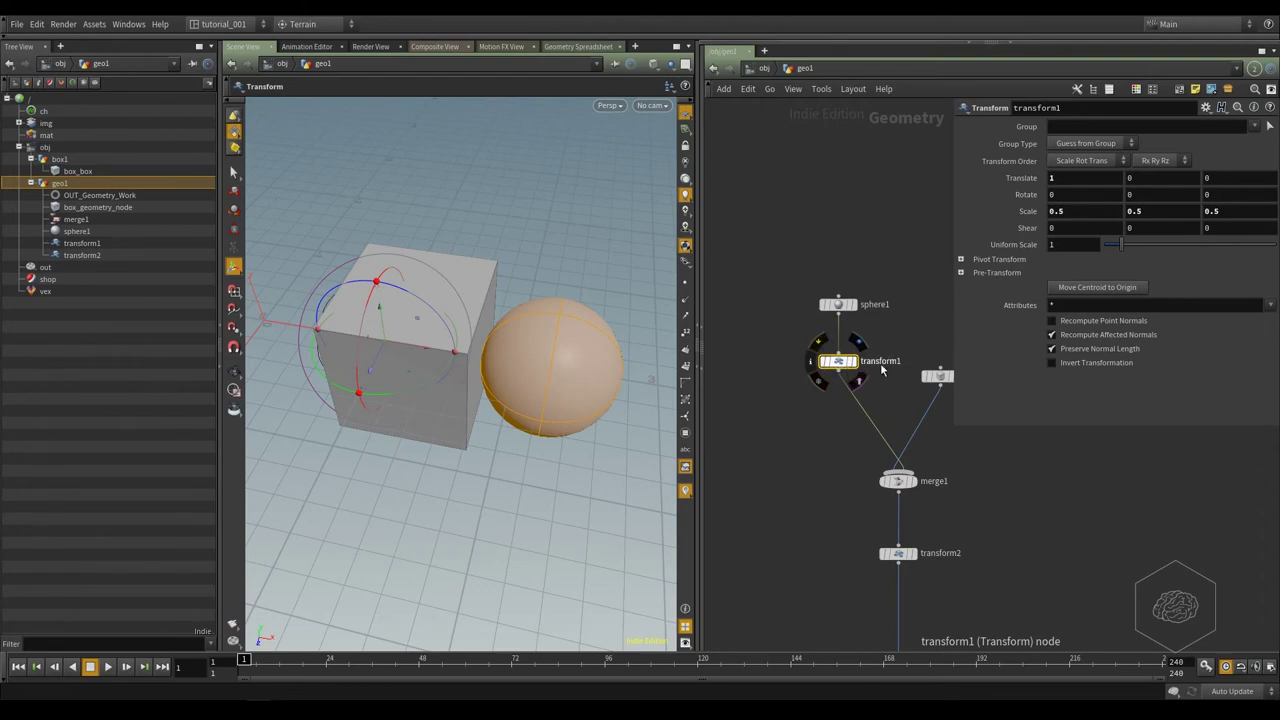
drag(912, 343, 748, 385)
scroll(828, 364, up, 4)
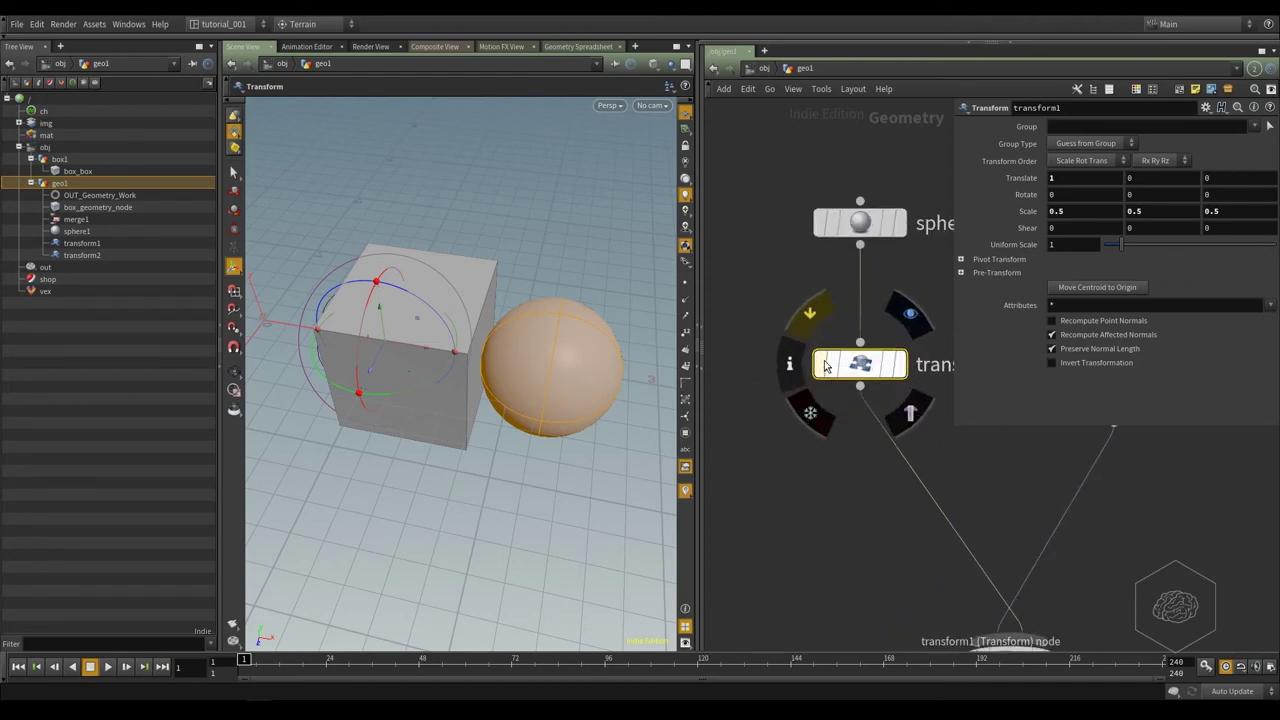
click(800, 312)
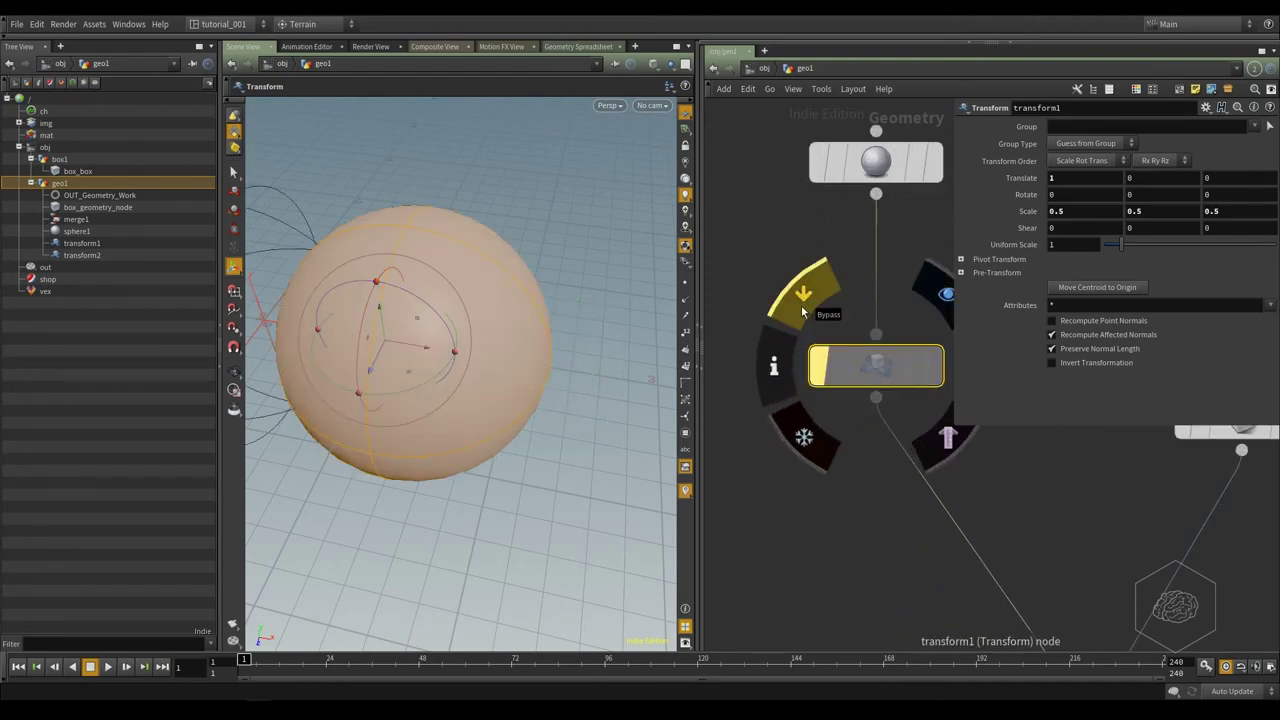
Toggle transform1's bypass off and on several times, leaving the node active.
scroll(805, 308, down, 5)
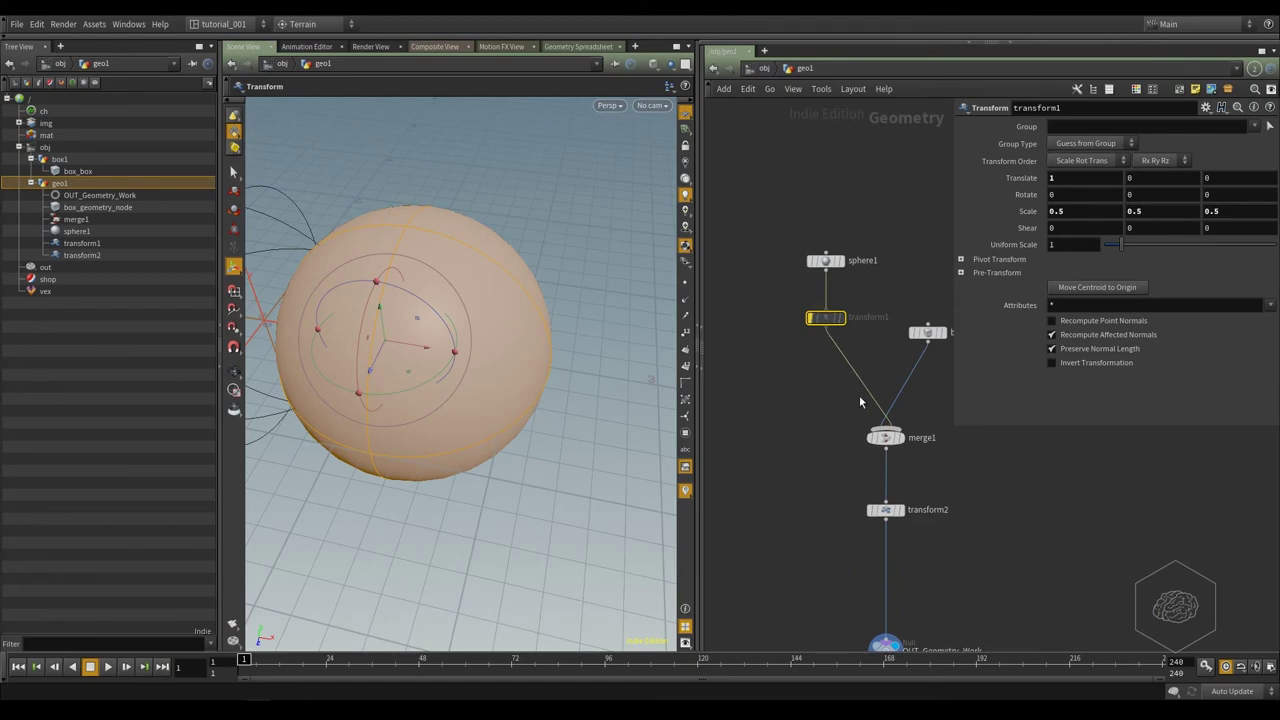
middle_drag(985, 581, 980, 483)
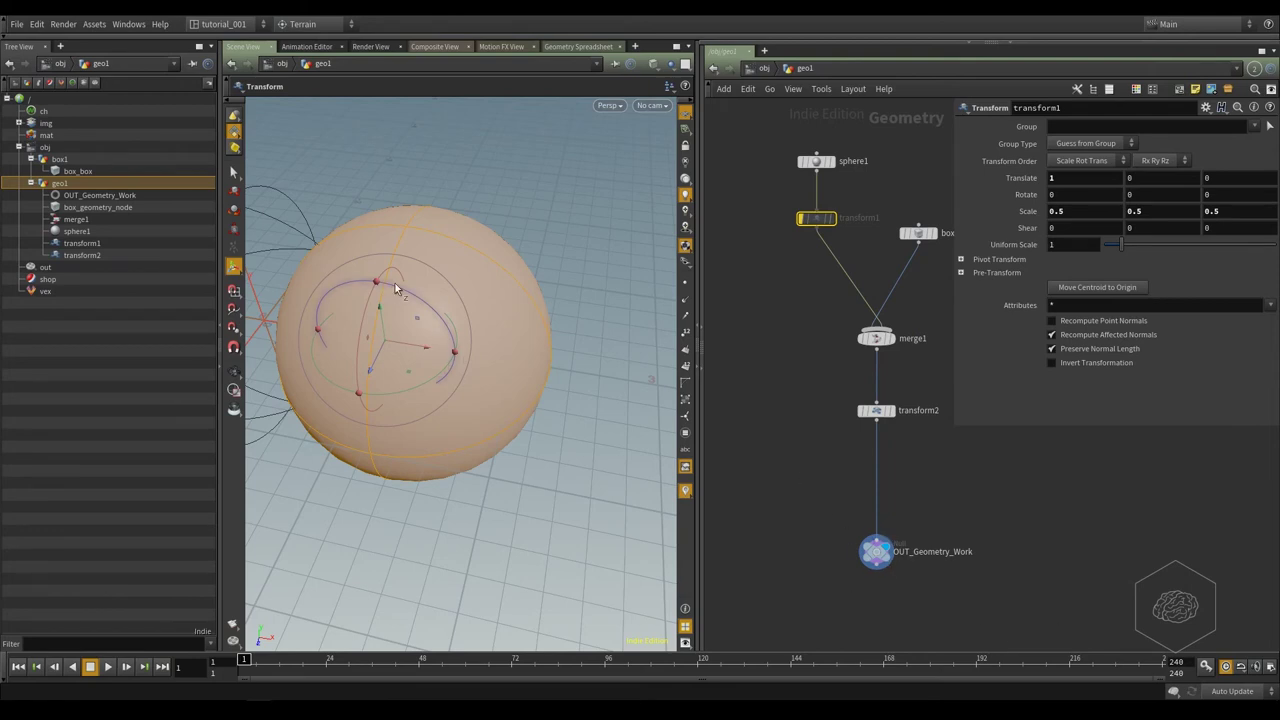
drag(902, 186, 742, 249)
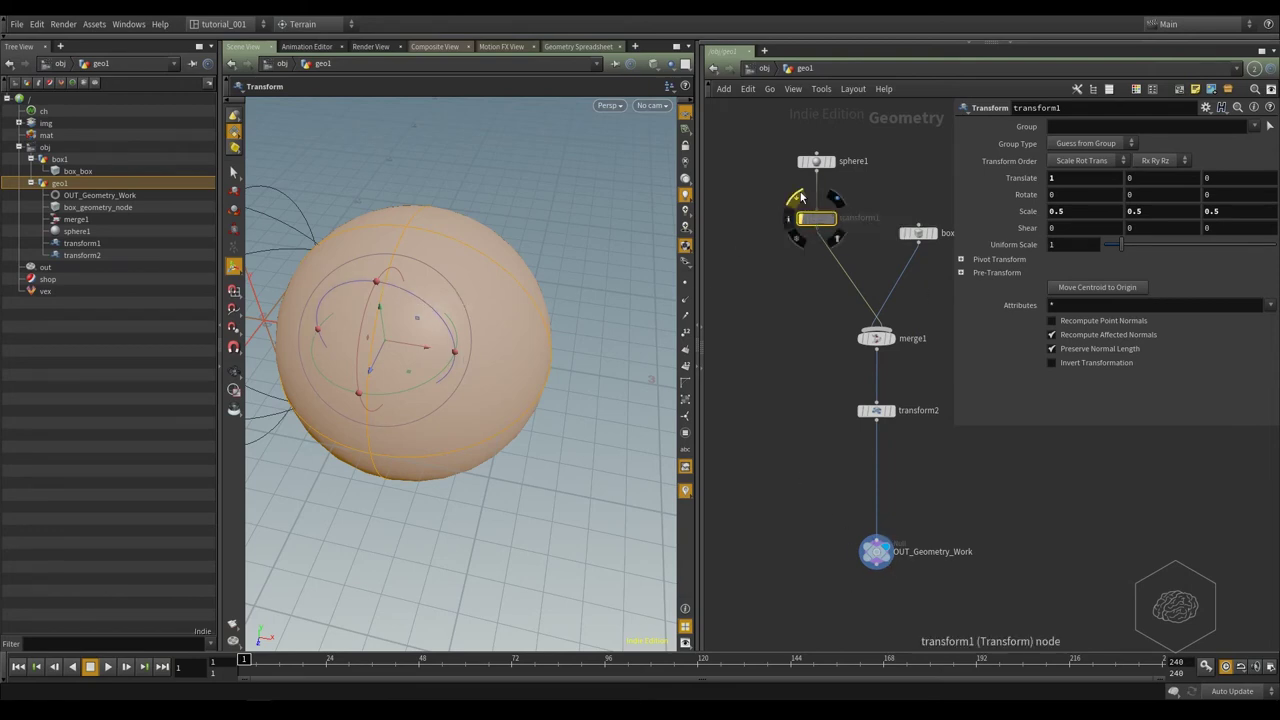
click(800, 197)
click(798, 200)
click(798, 200)
click(798, 200)
click(798, 200)
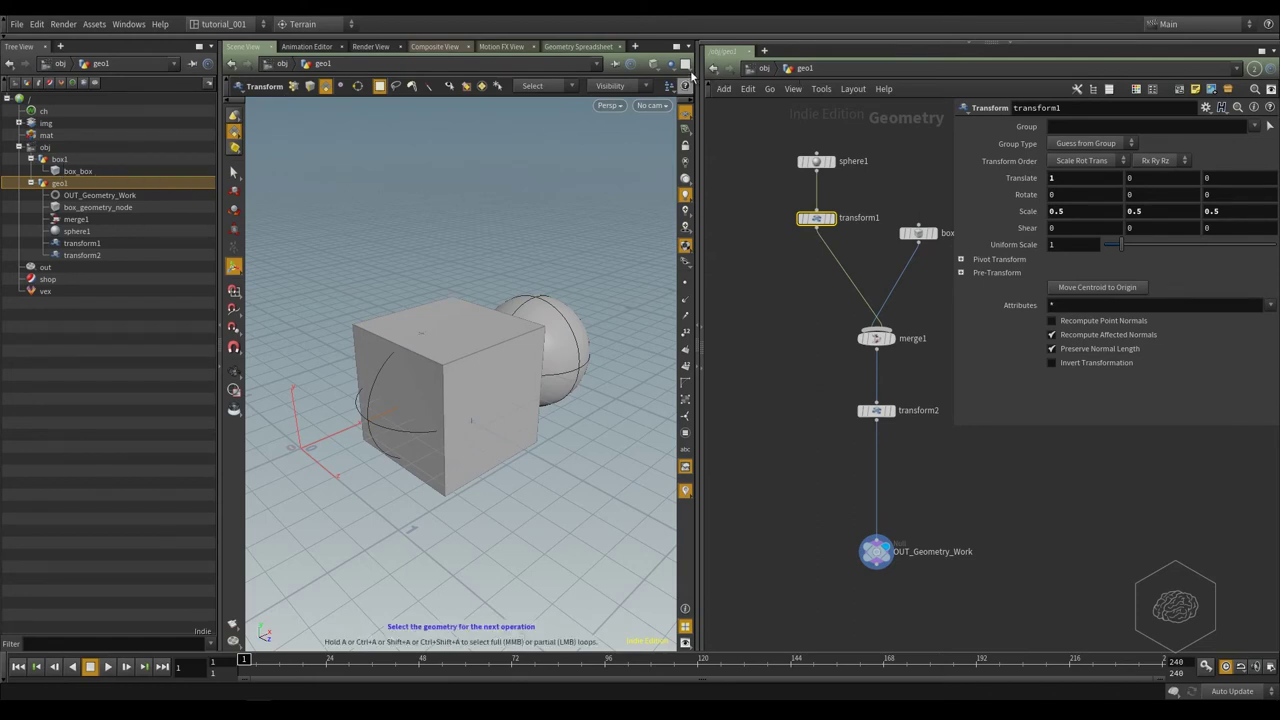
Set the viewport to show all objects alongside geo1, and select the OUT_Geometry_Work node.
click(670, 65)
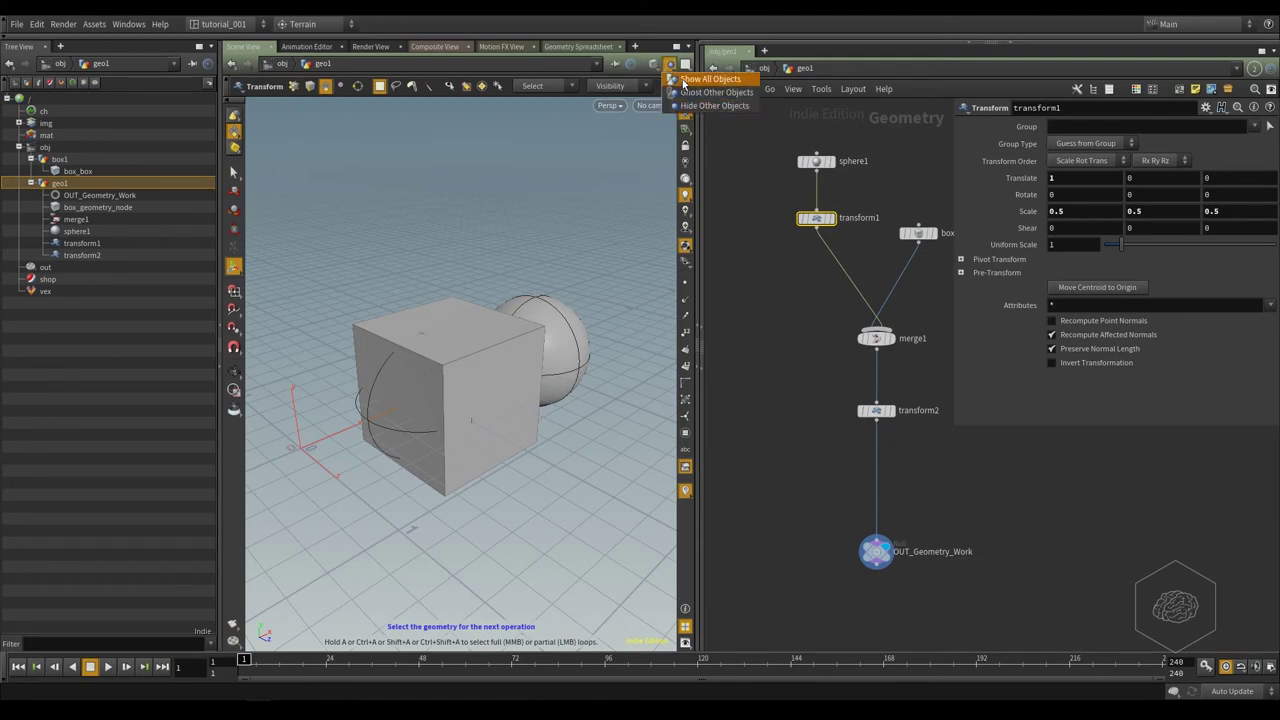
click(690, 79)
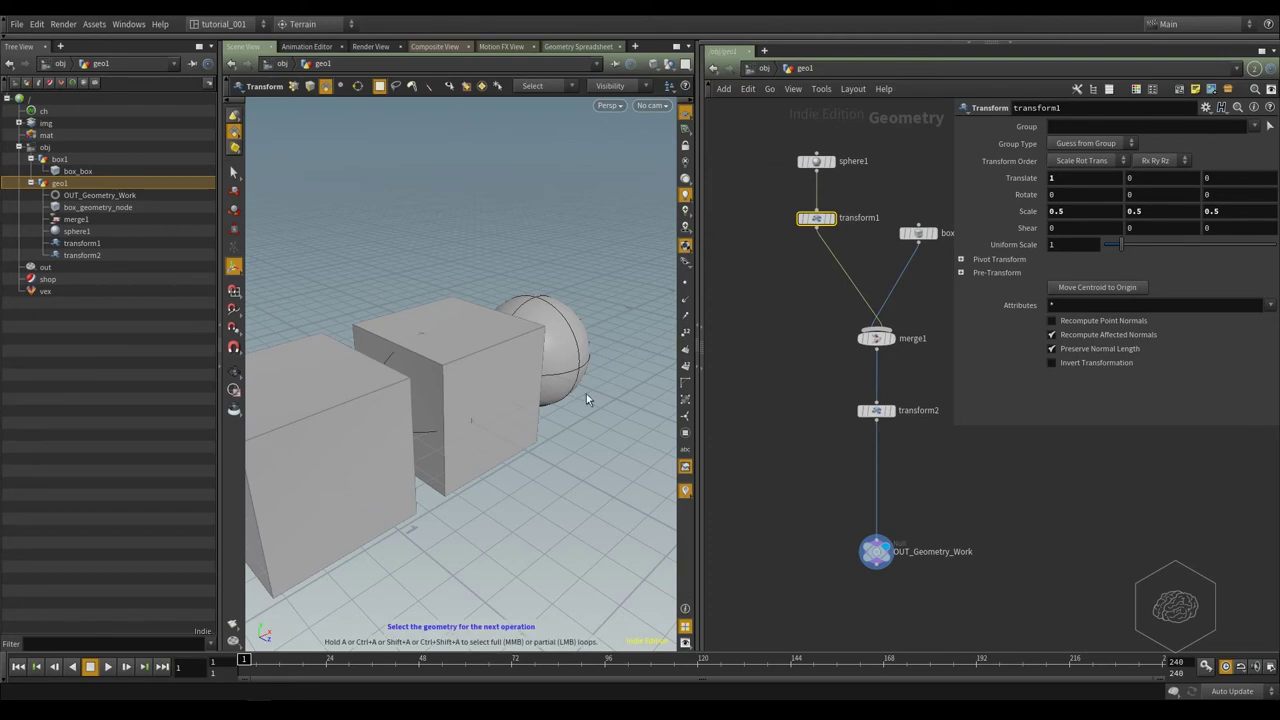
click(668, 65)
click(670, 77)
click(876, 551)
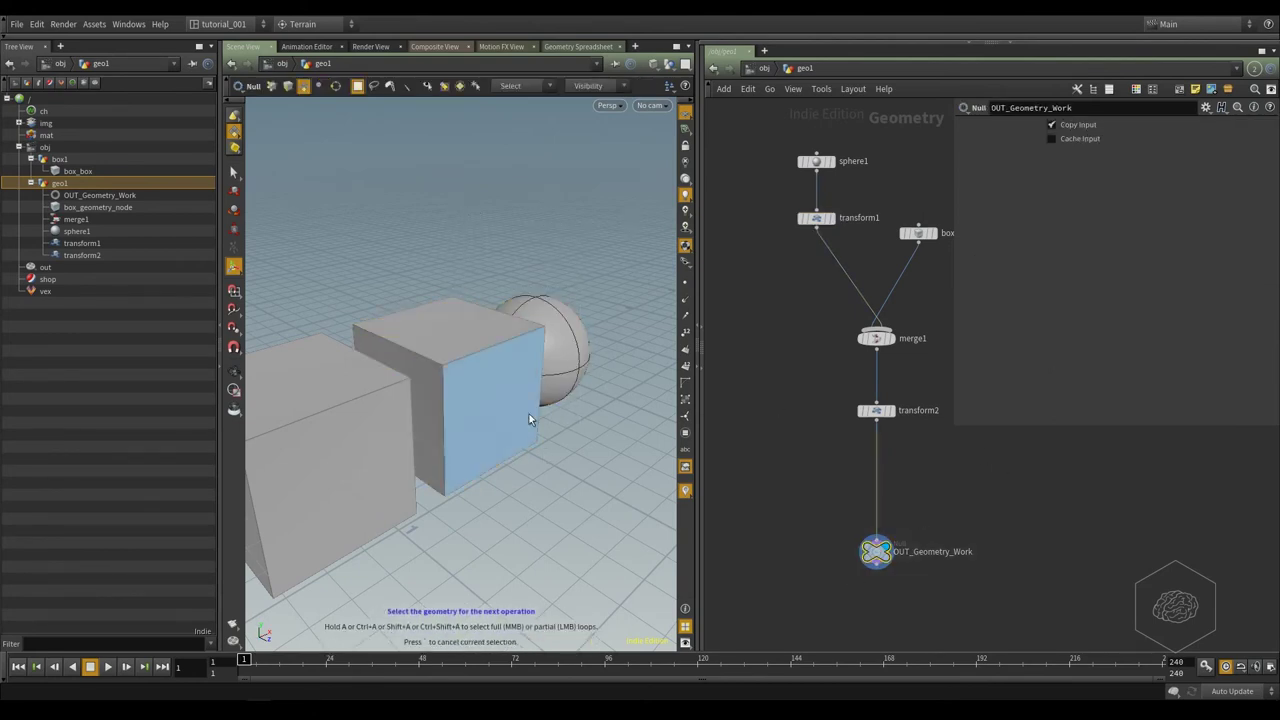
Ghost the other objects in the viewport and select faces of geo1's combined box and sphere.
click(669, 63)
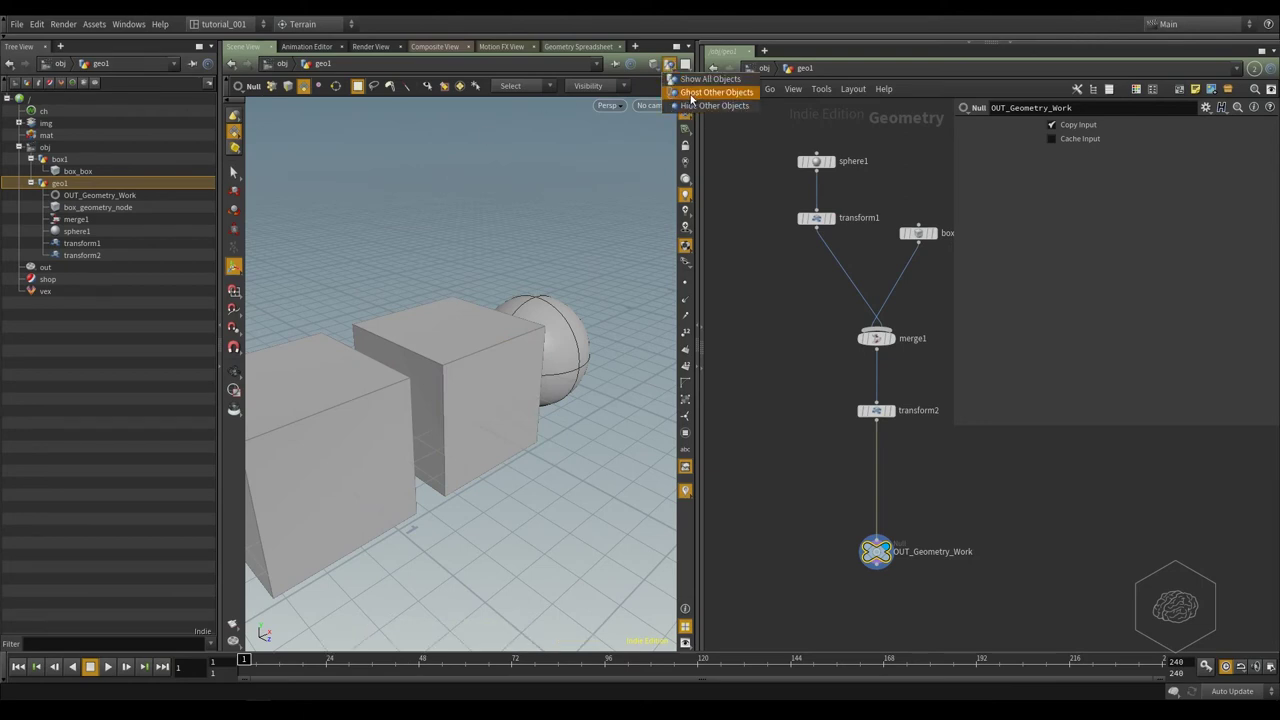
click(691, 93)
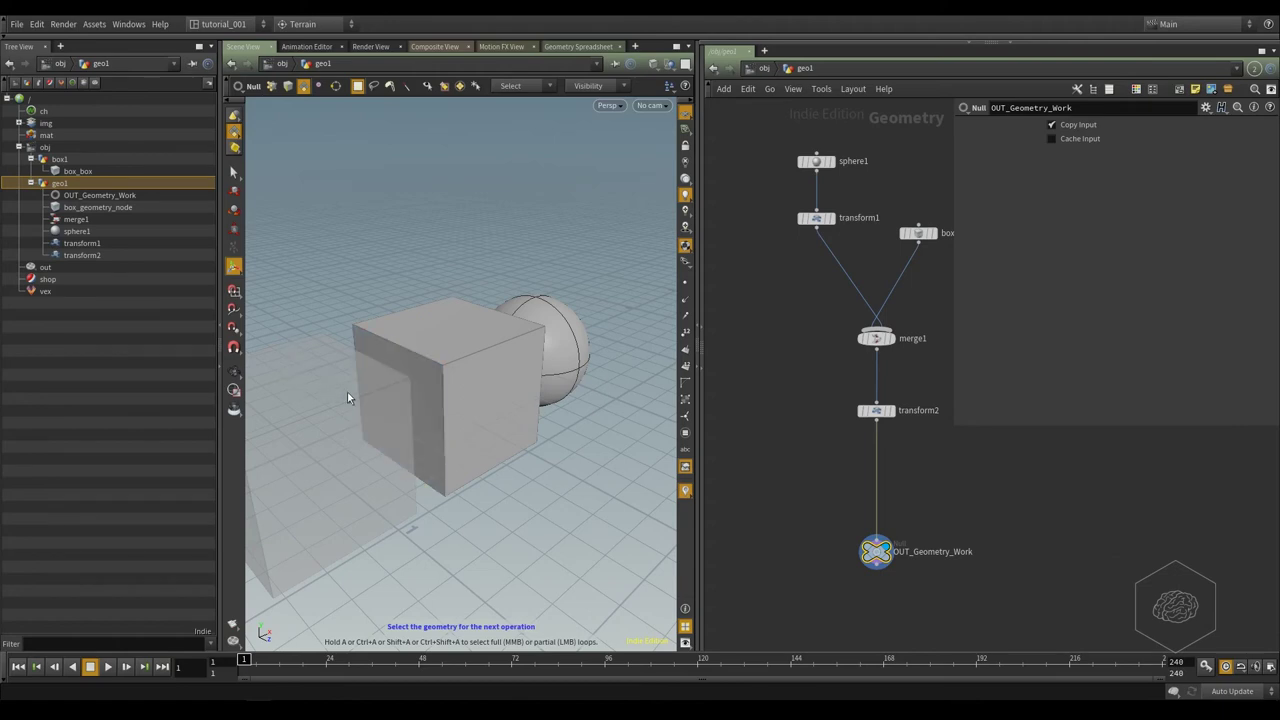
click(293, 387)
click(497, 388)
drag(607, 248, 375, 465)
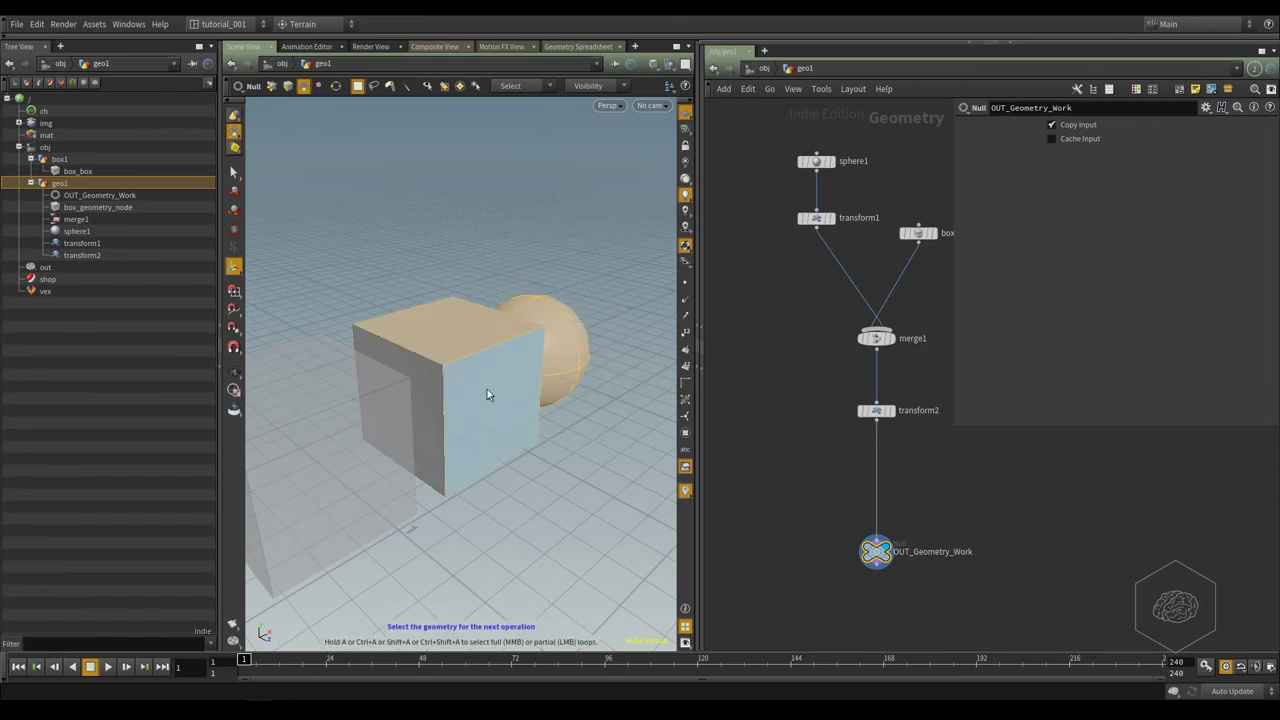
drag(935, 487, 825, 616)
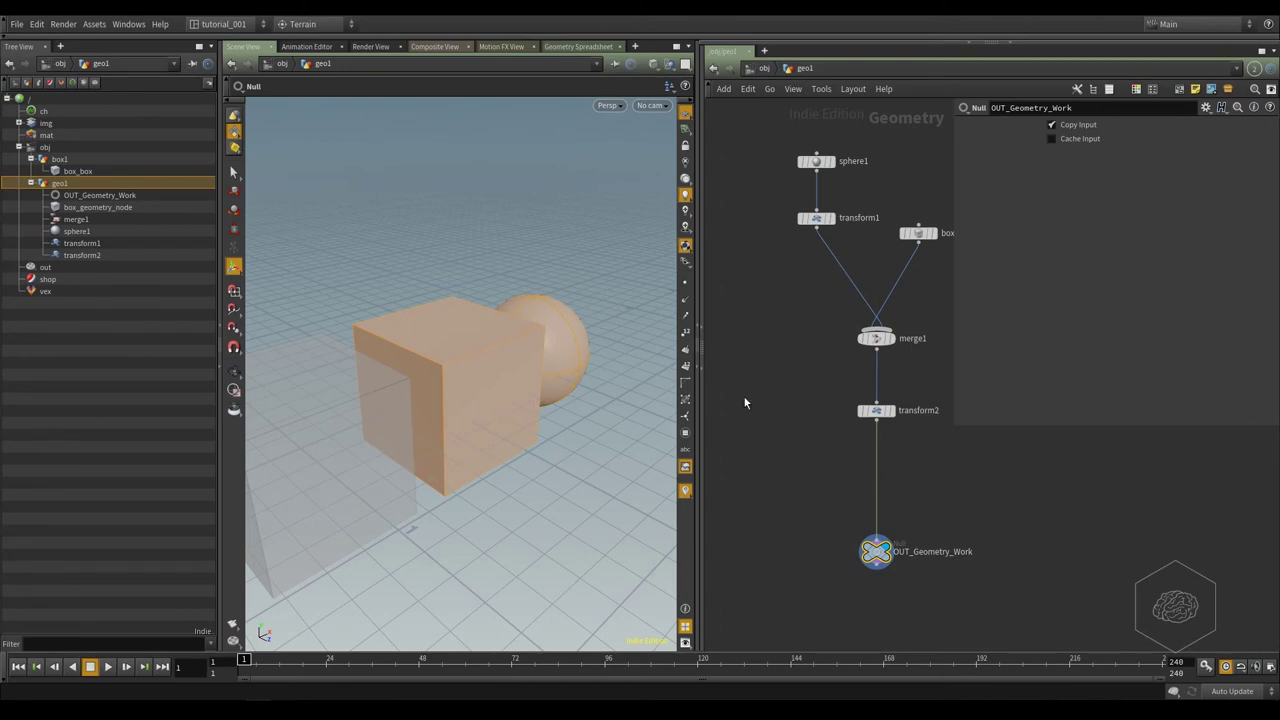
Hide the other objects so the viewport displays only geo1's geometry.
click(669, 64)
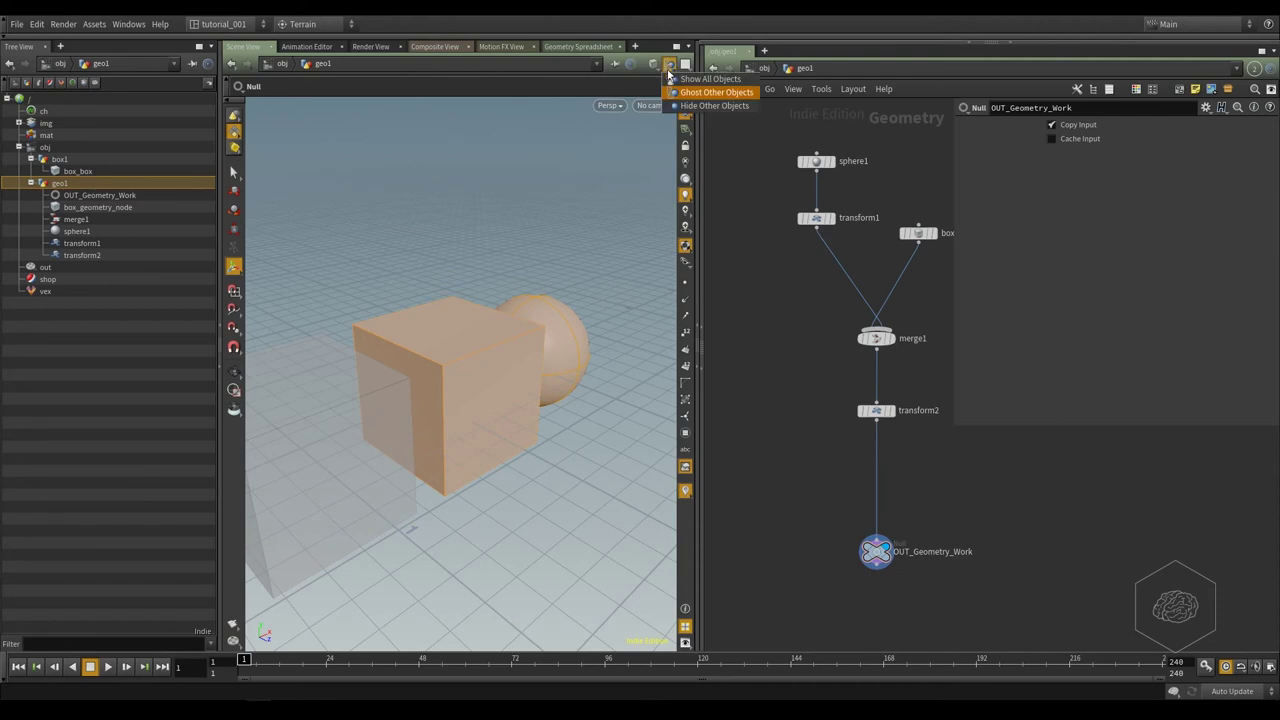
click(733, 107)
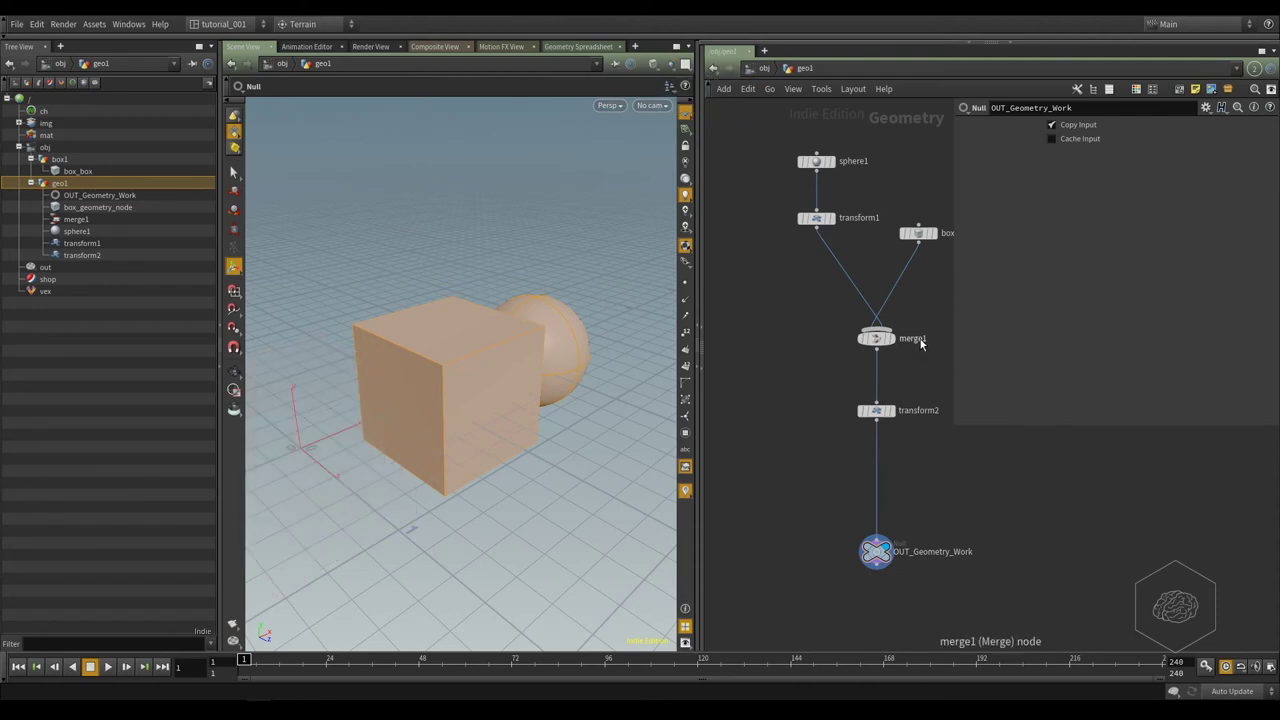
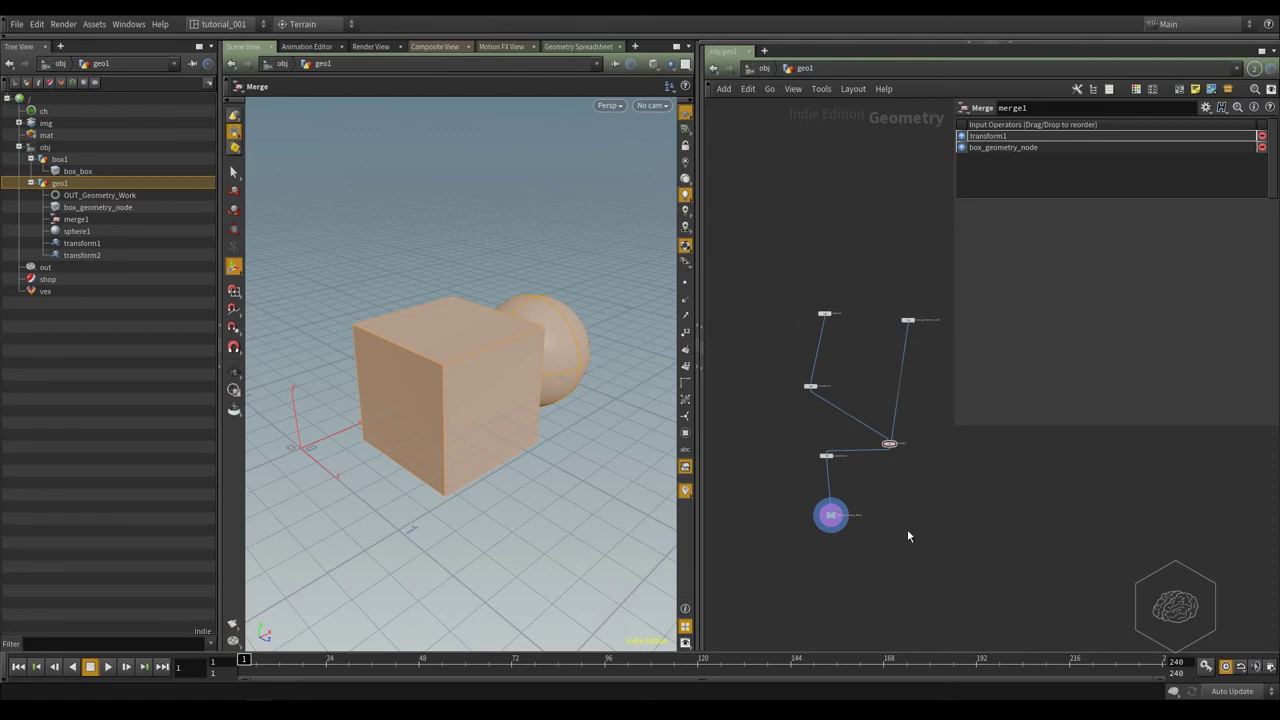
Lay out all the scattered nodes of the geo1 network automatically.
key(l)
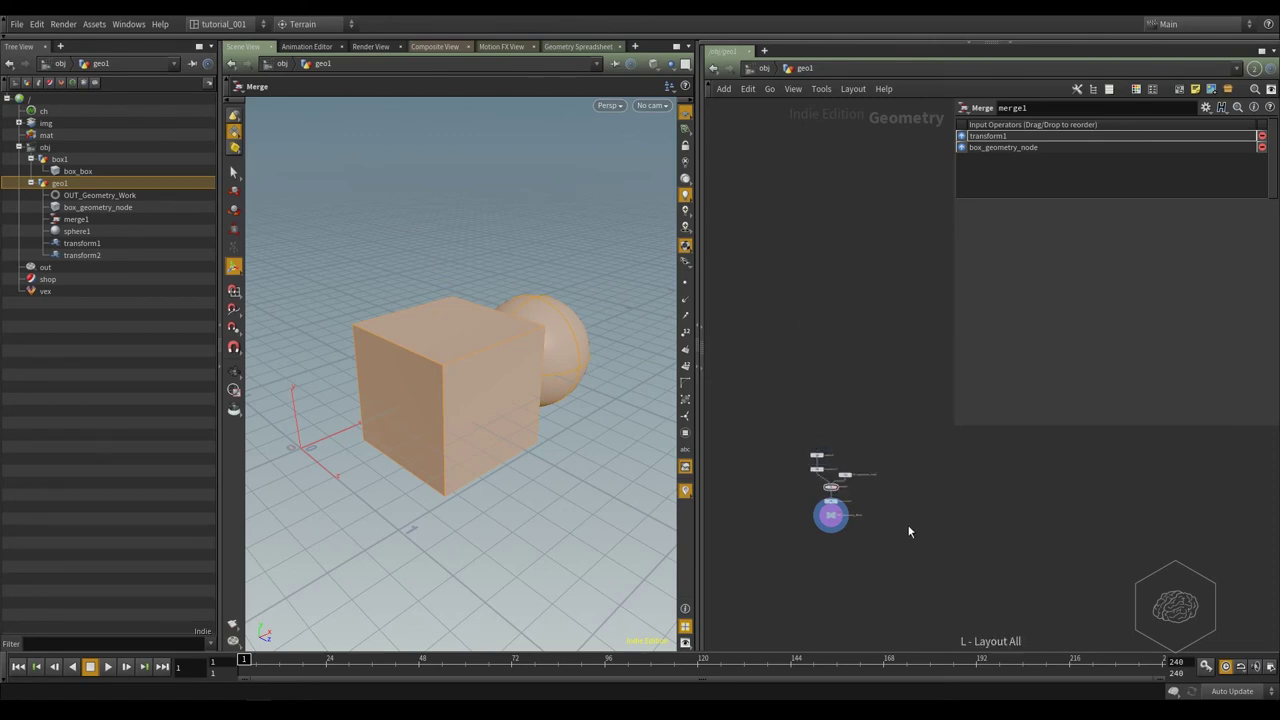
scroll(820, 516, up, 5)
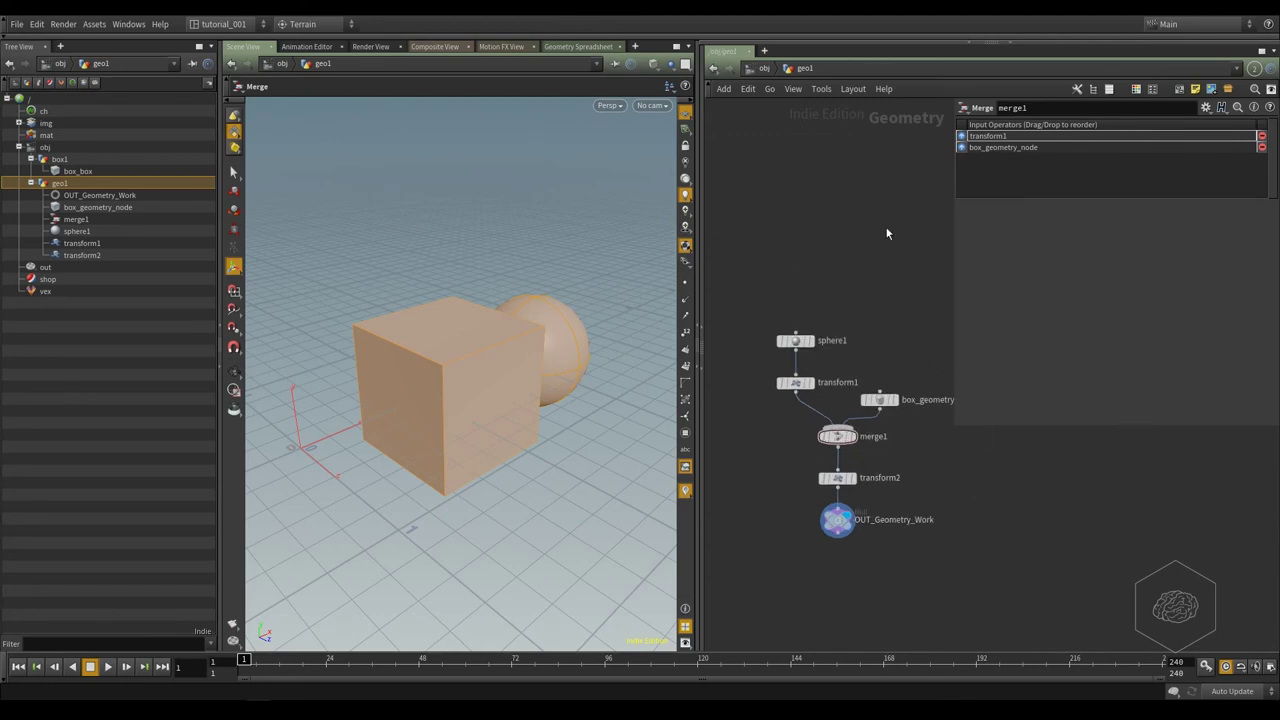
middle_drag(994, 531, 1013, 565)
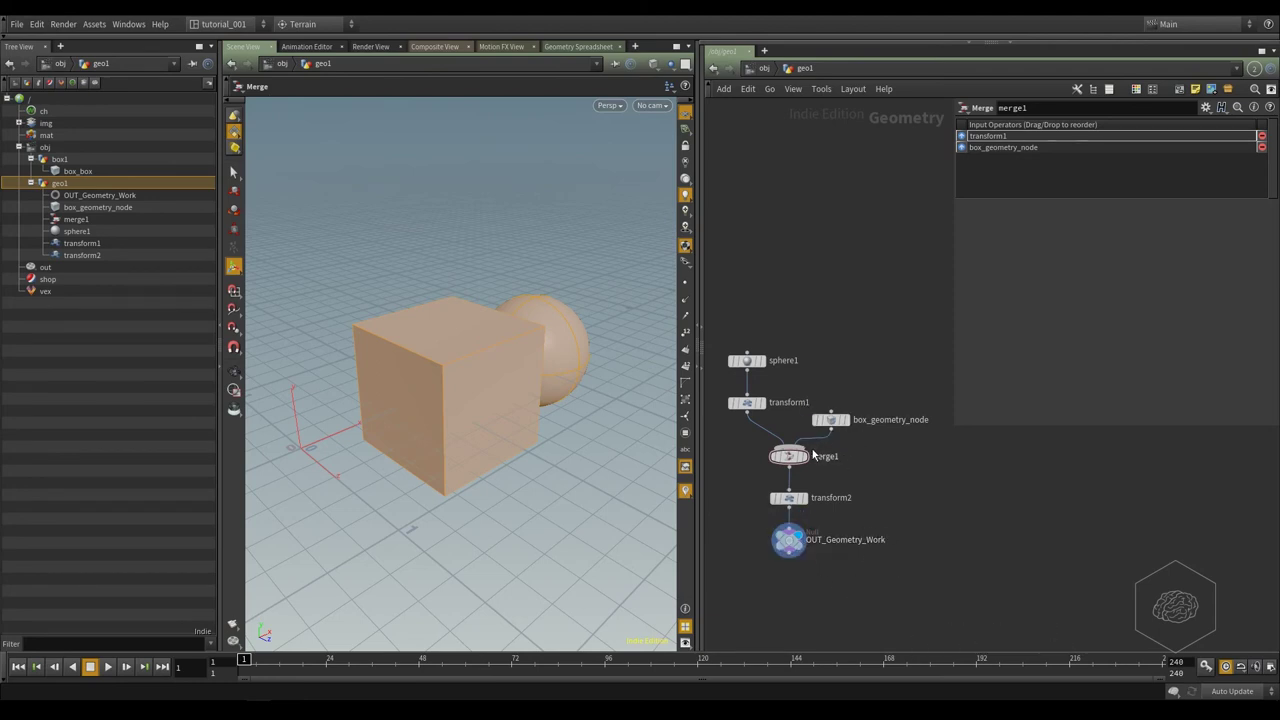
Move merge1 out of its chain and automatically lay out the geo1 network again.
drag(805, 458, 934, 540)
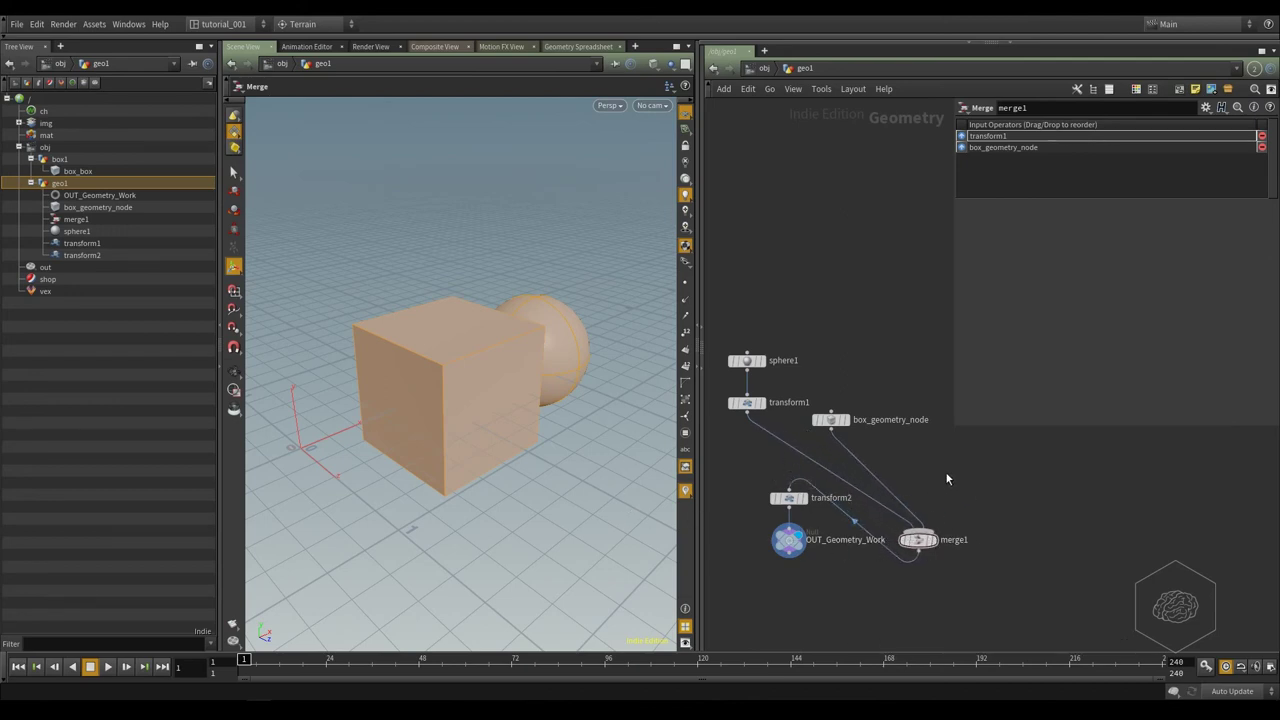
key(l)
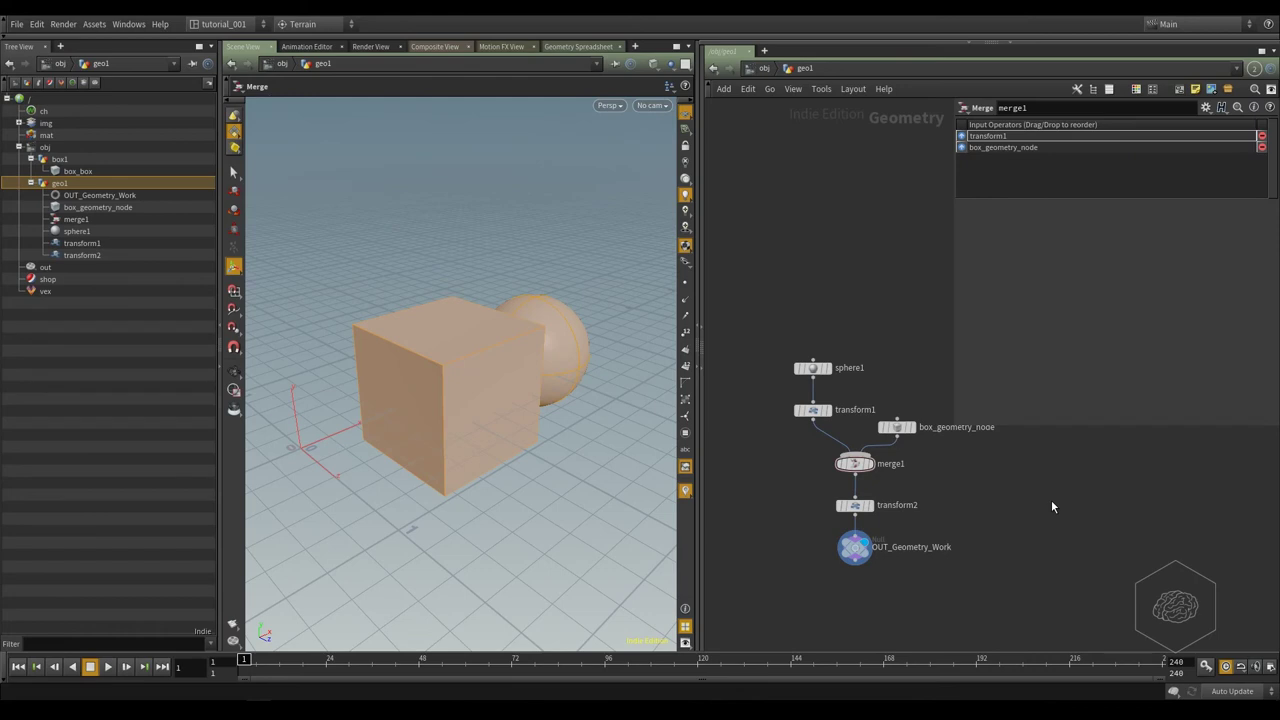
Switch the network wiring style to Rounded and spread sphere1, transform1, merge1 and transform2 apart in geo1.
key(shift+s)
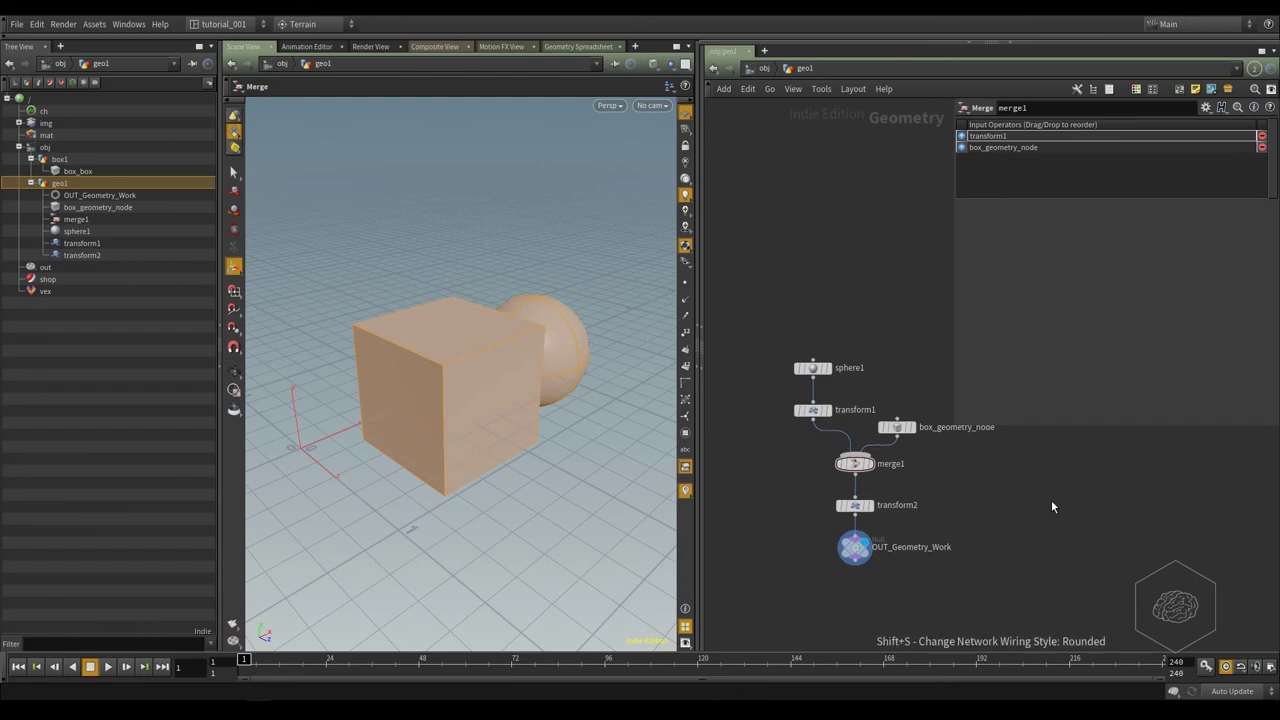
drag(802, 306, 728, 324)
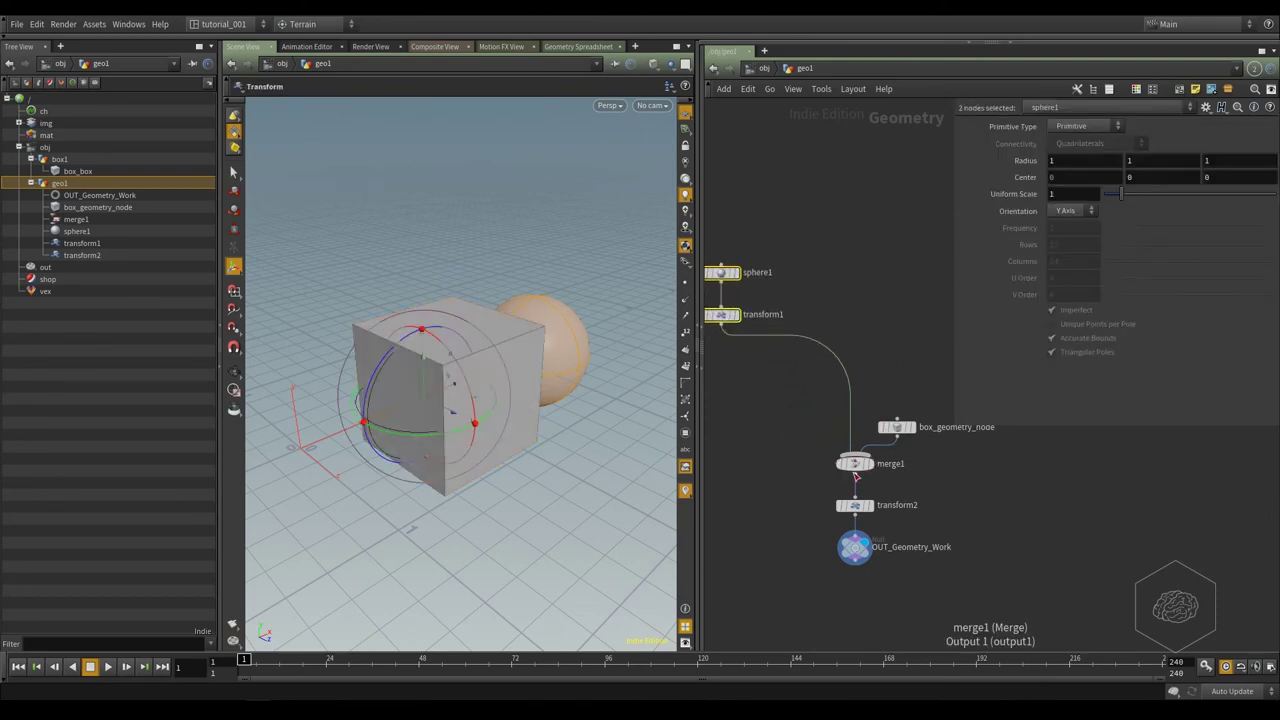
drag(850, 472, 733, 465)
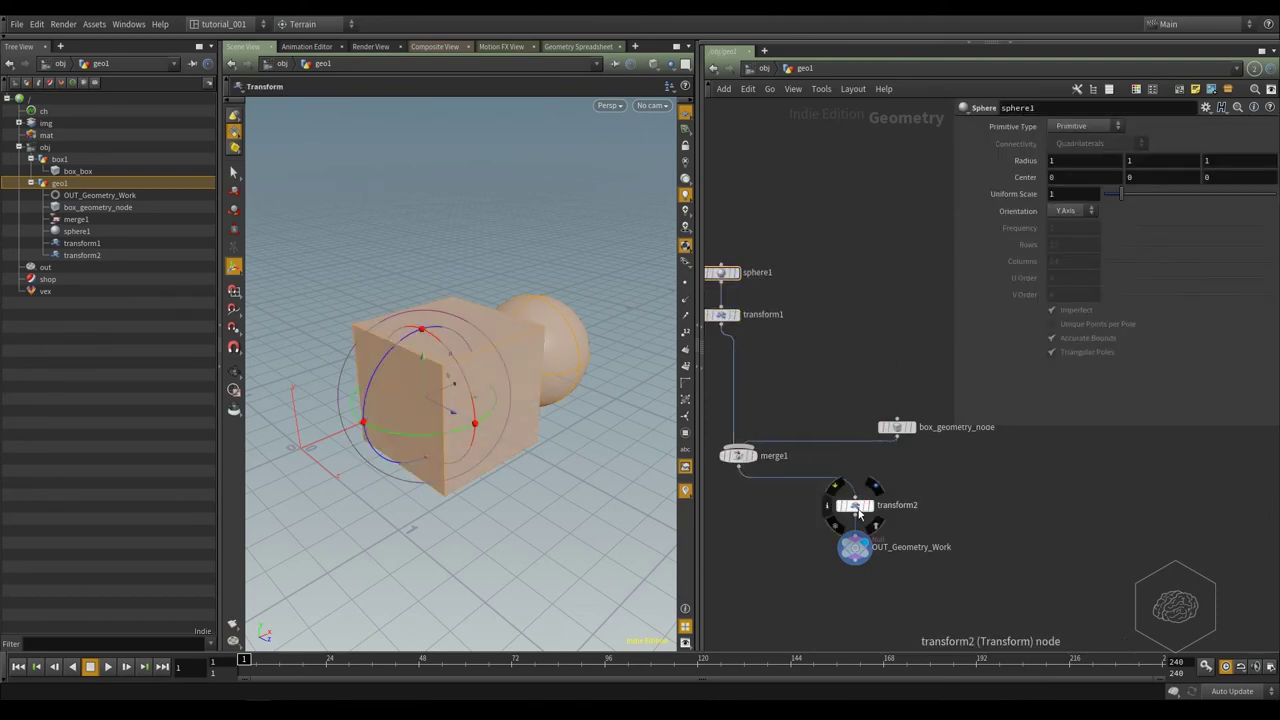
drag(854, 508, 964, 567)
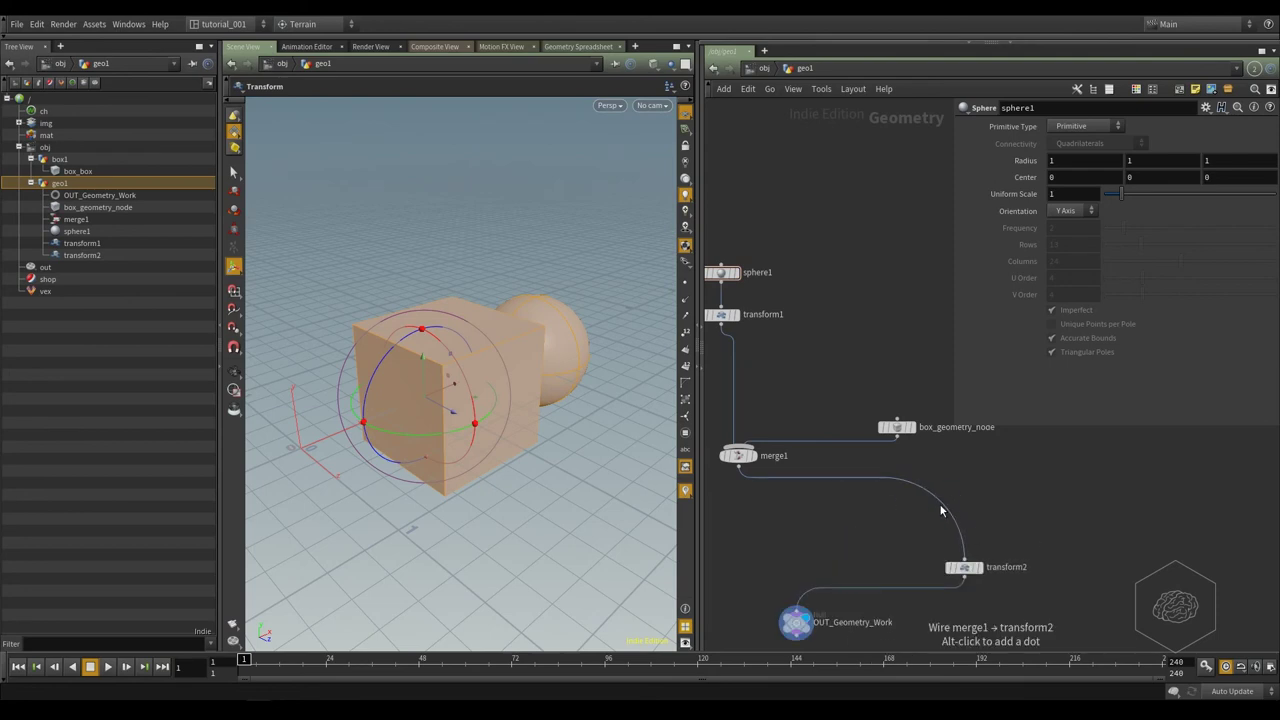
Toggle the network wiring style between Rounded and Straight, ending on Straight, and lay out the geo1 nodes automatically.
key(shift+s)
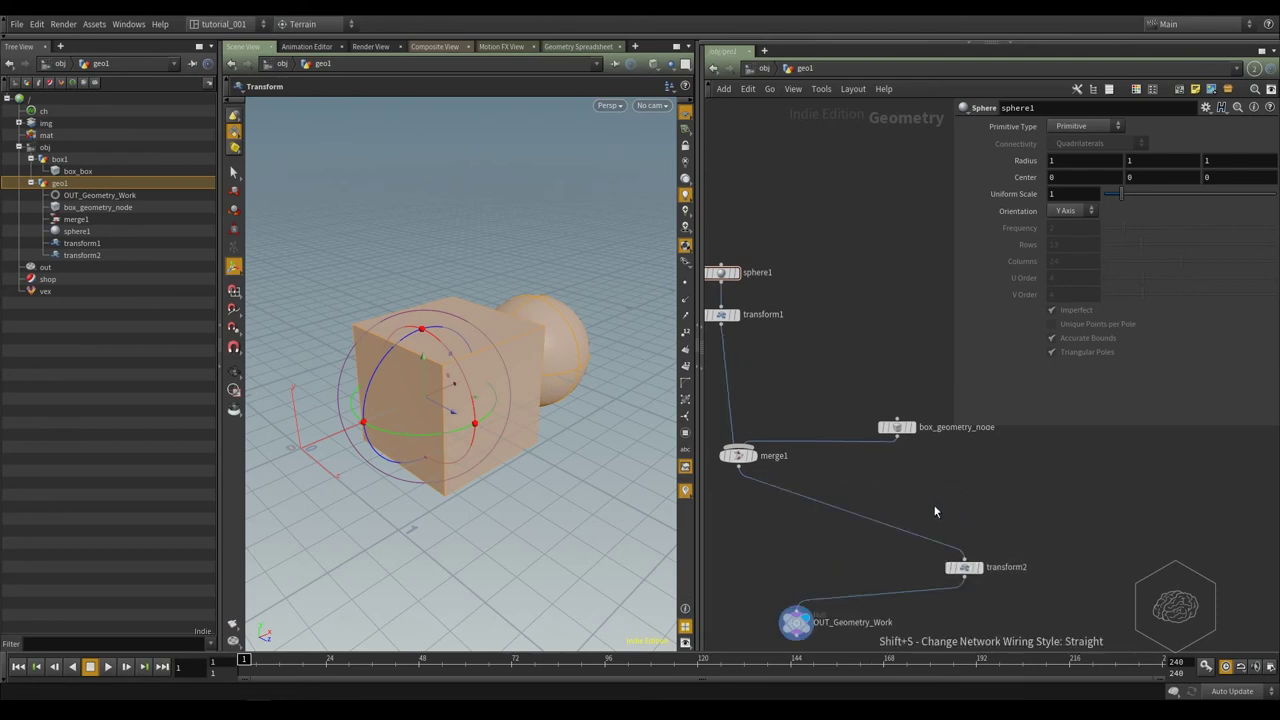
key(shift+s)
key(shift+s)
key(shift+s)
key(shift+s)
key(shift+s)
key(shift+s)
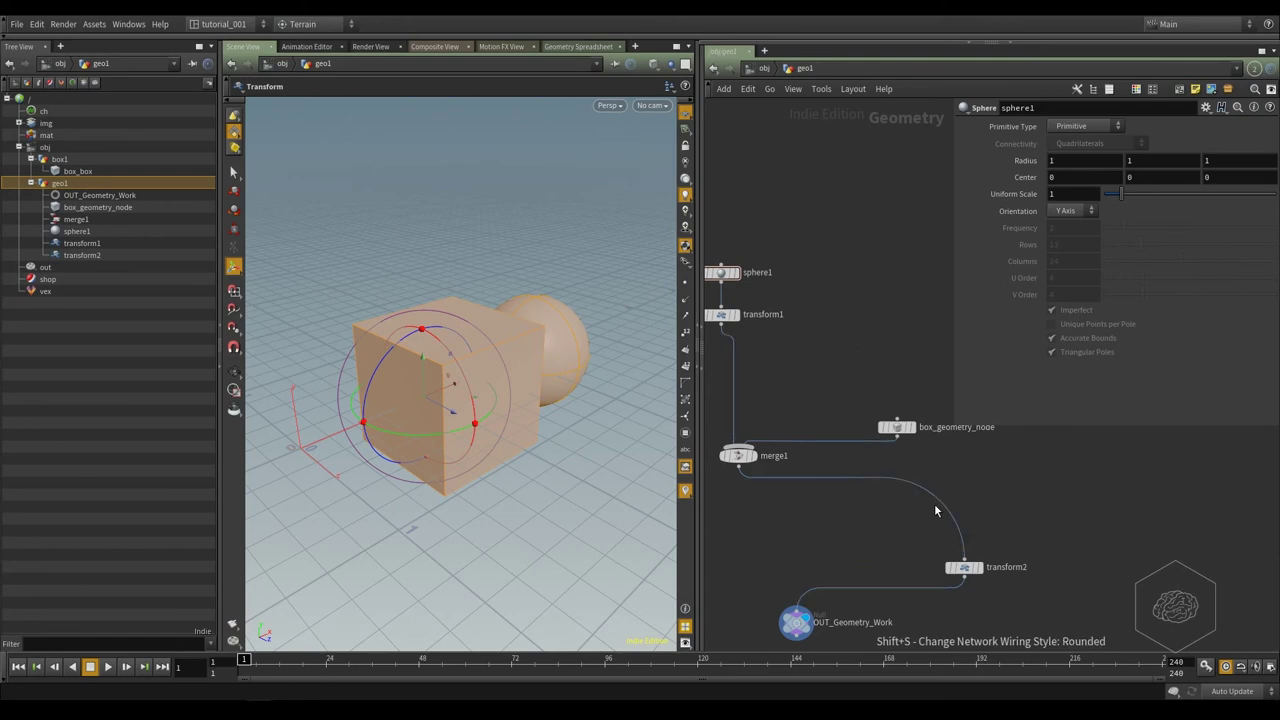
key(shift+s)
key(shift+s)
key(shift+s)
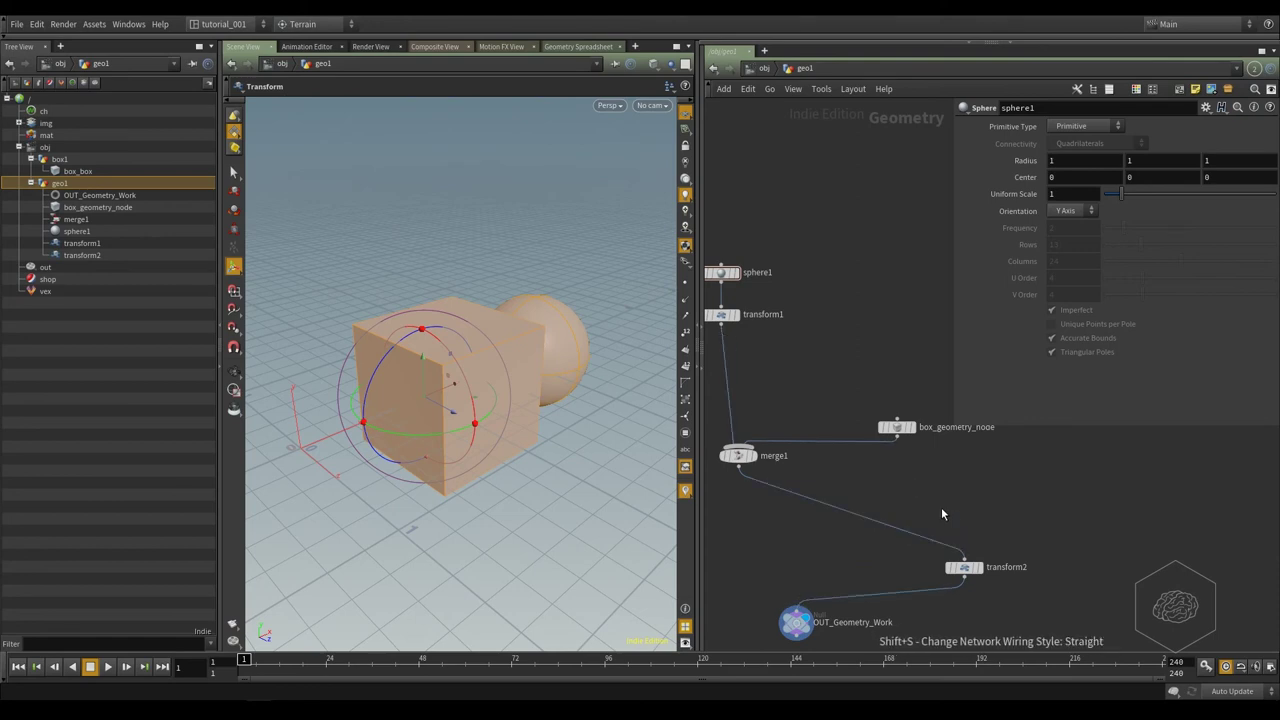
key(shift+s)
key(shift+s)
key(shift+s)
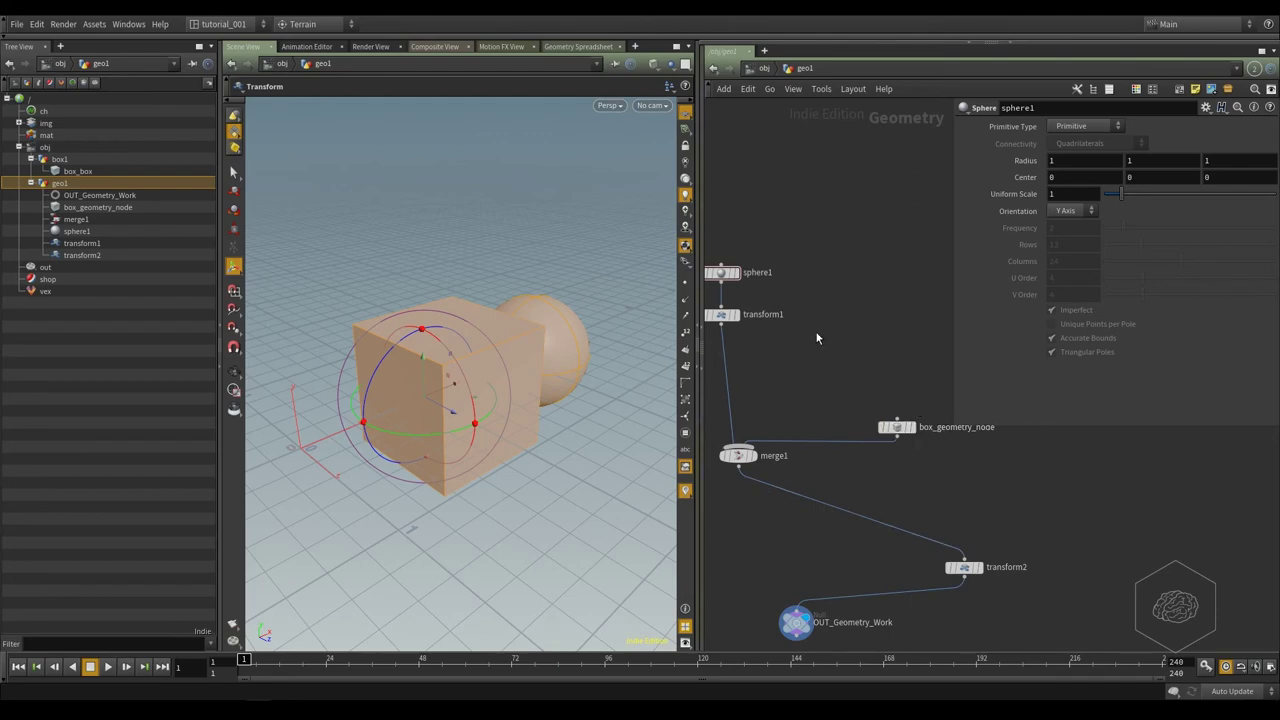
middle_drag(816, 338, 789, 403)
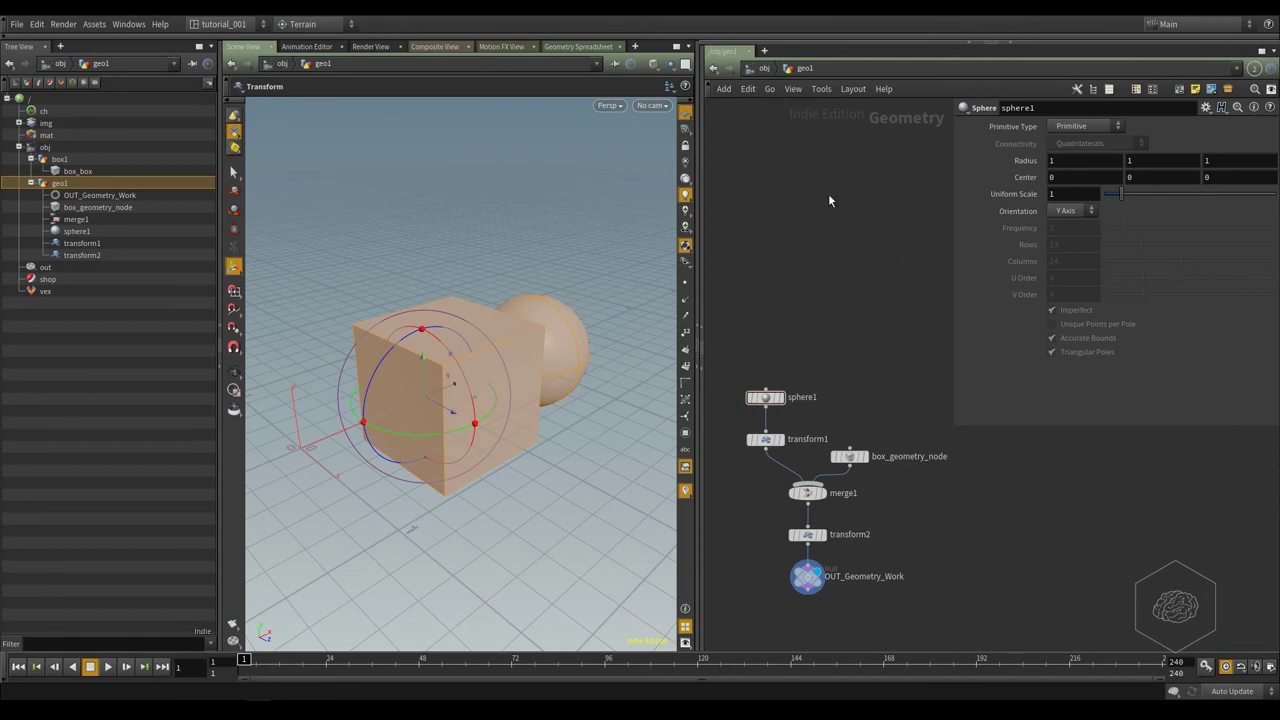
Go up to the obj level and place the box1 and geo1 nodes side by side in one row.
key(u)
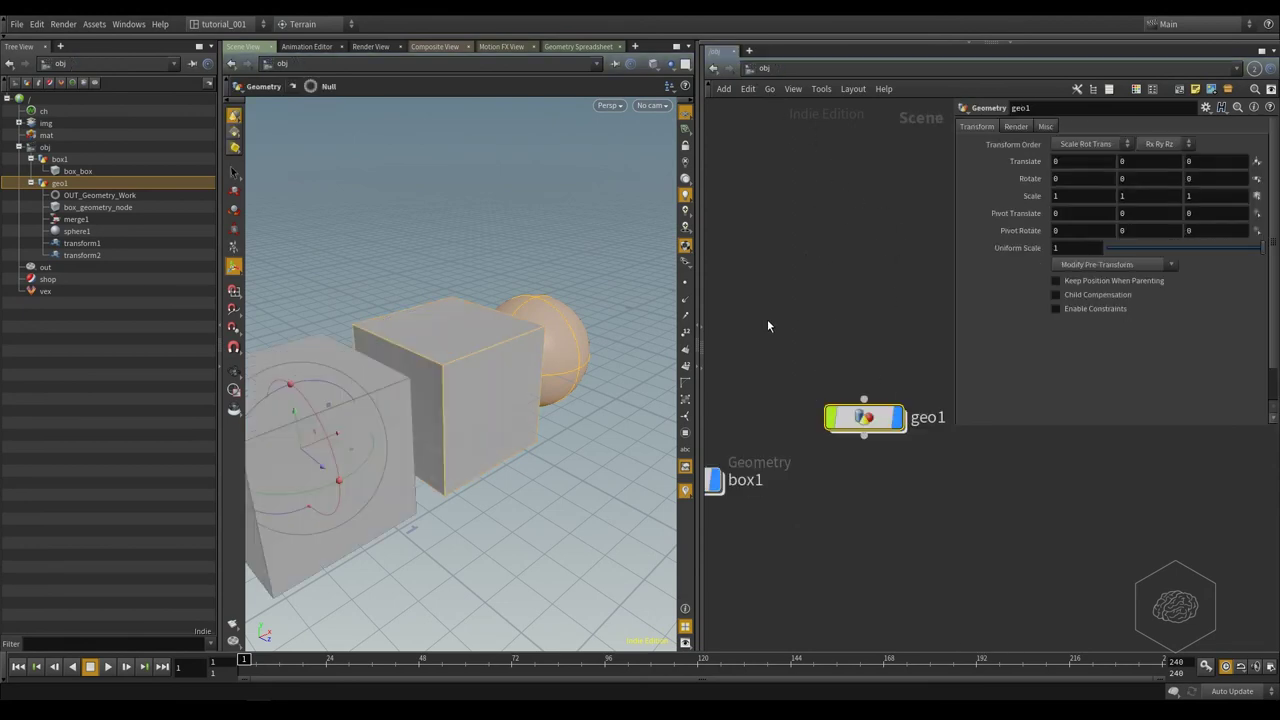
middle_drag(831, 313, 977, 373)
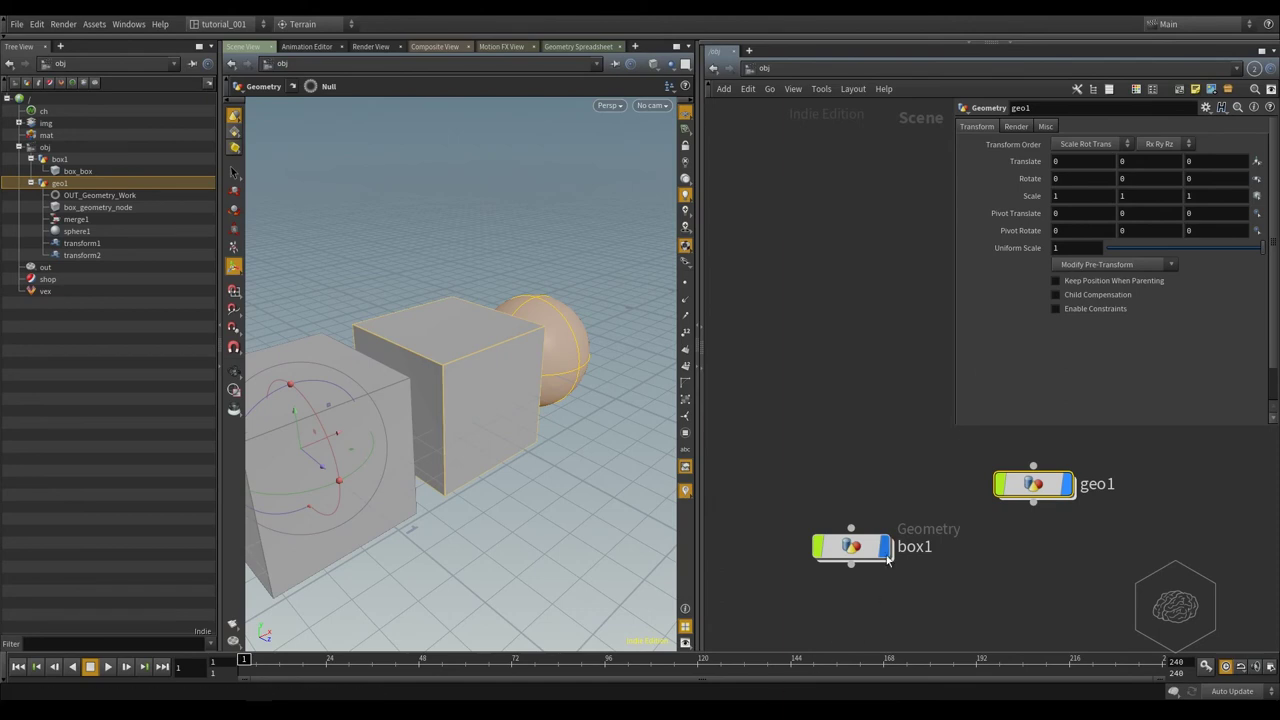
drag(851, 546, 814, 497)
middle_drag(983, 607, 910, 570)
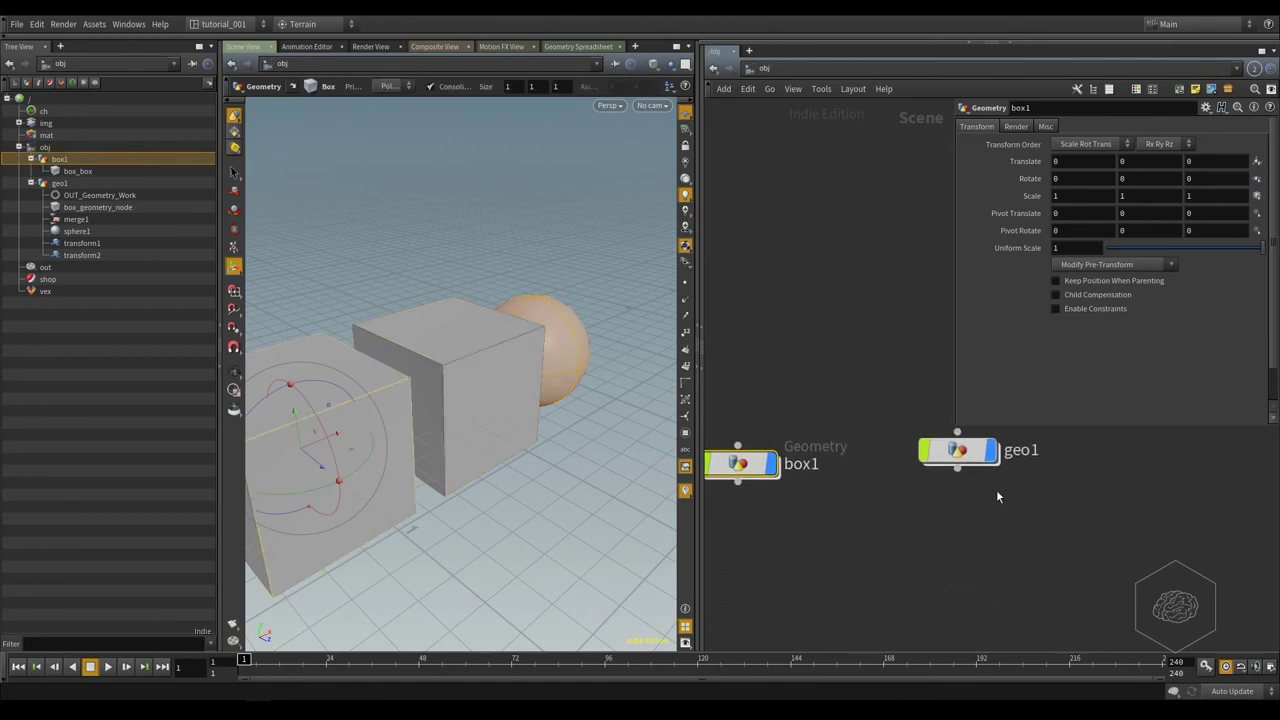
mouse_move(970, 461)
mouse_down()
mouse_move(979, 488)
mouse_move(988, 473)
mouse_up()
click(988, 473)
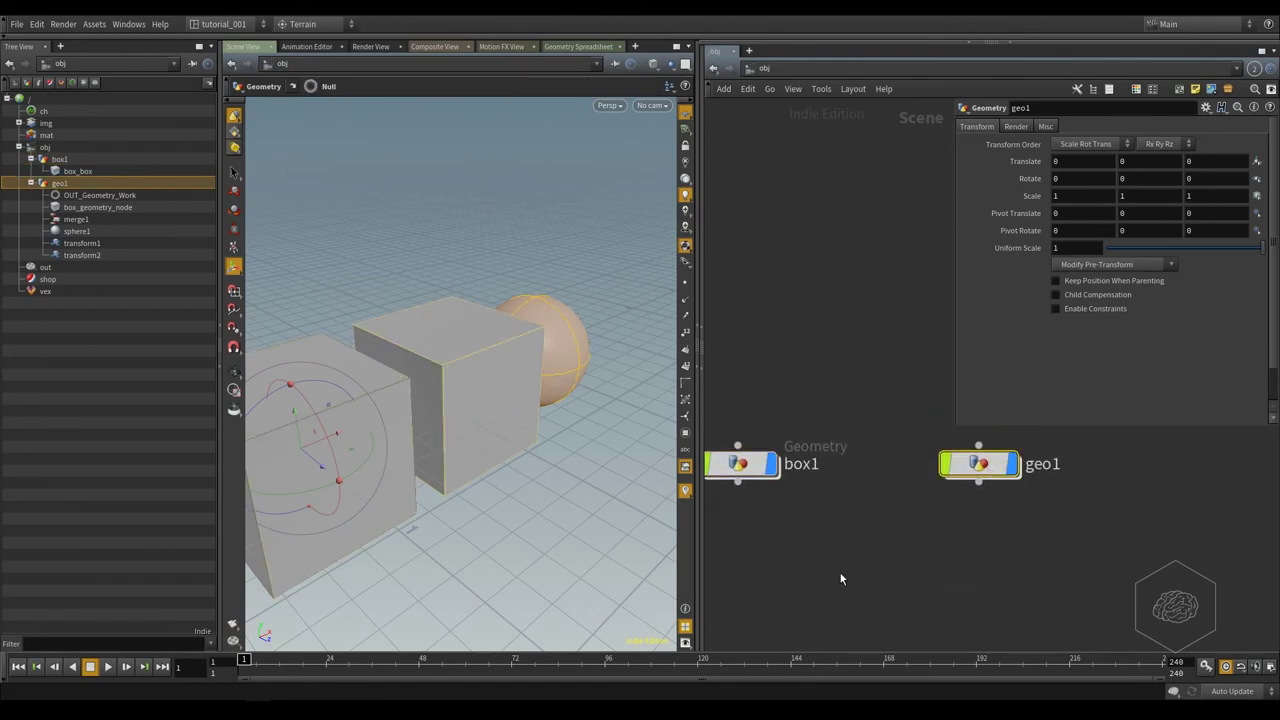
Turn off the Selectable flag of the geo1 node.
middle_drag(843, 580, 957, 603)
middle_drag(1012, 516, 963, 506)
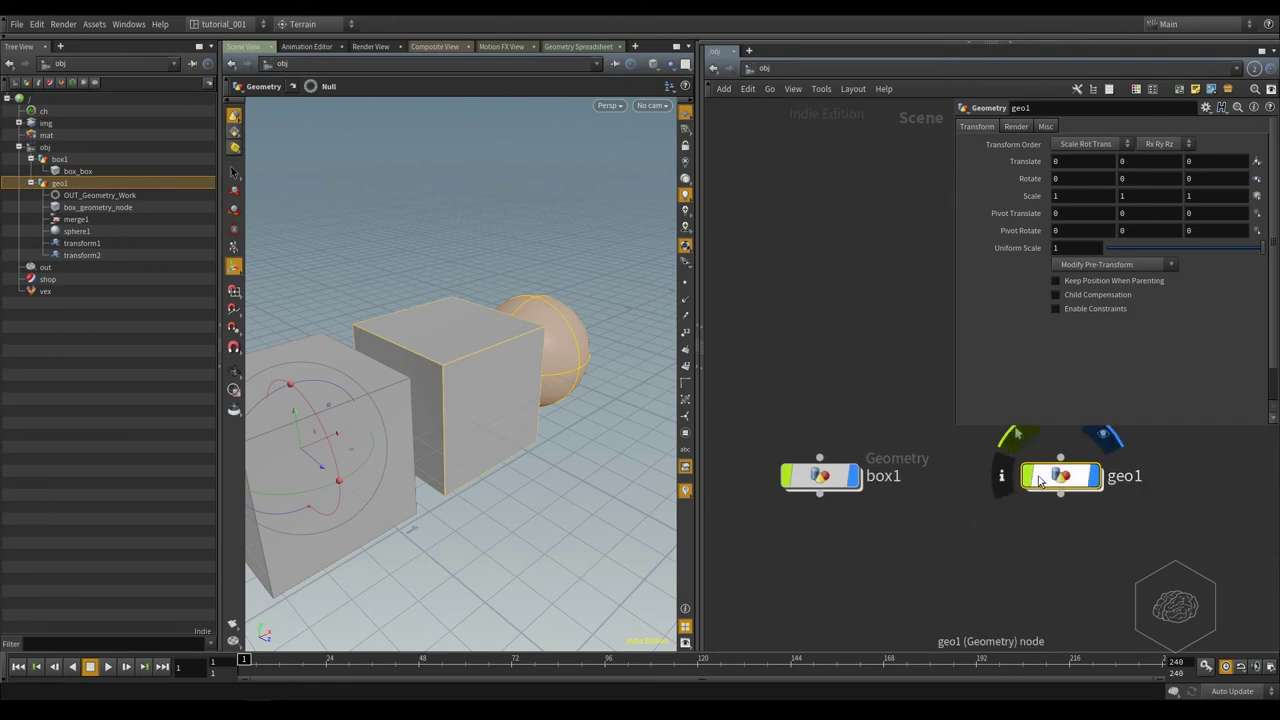
middle_drag(1003, 440, 967, 490)
mouse_move(997, 531)
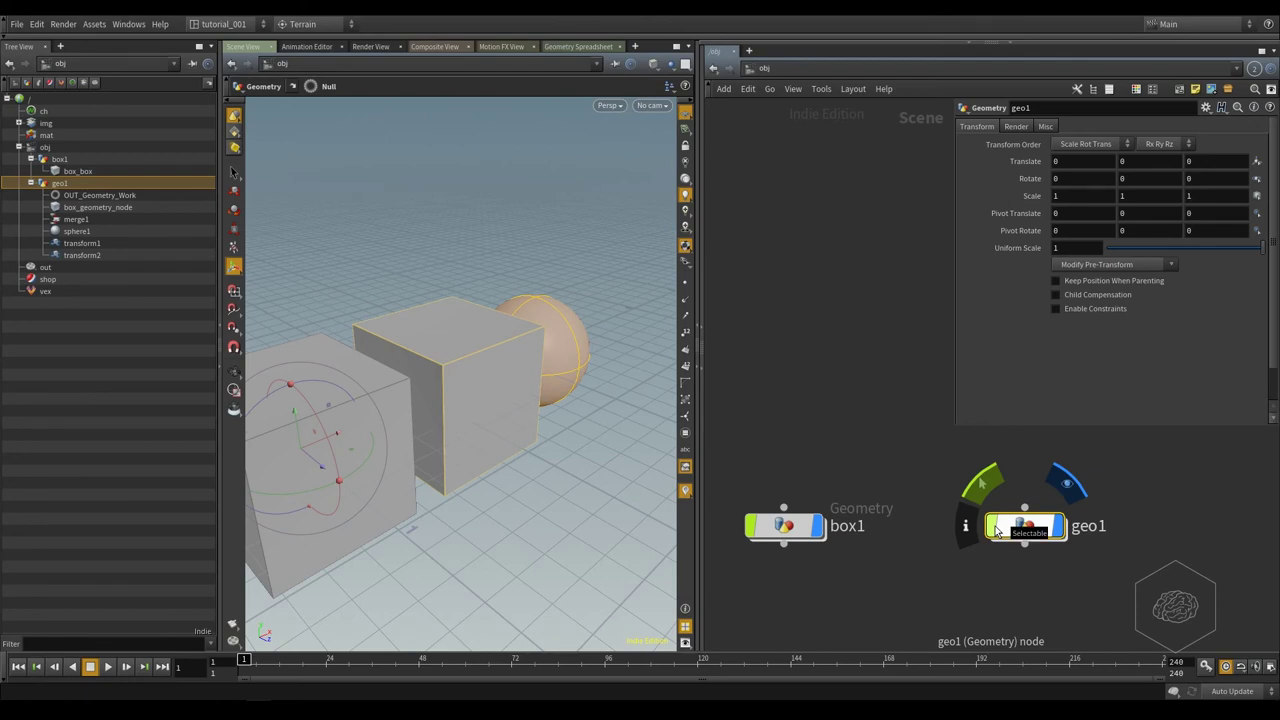
click(997, 531)
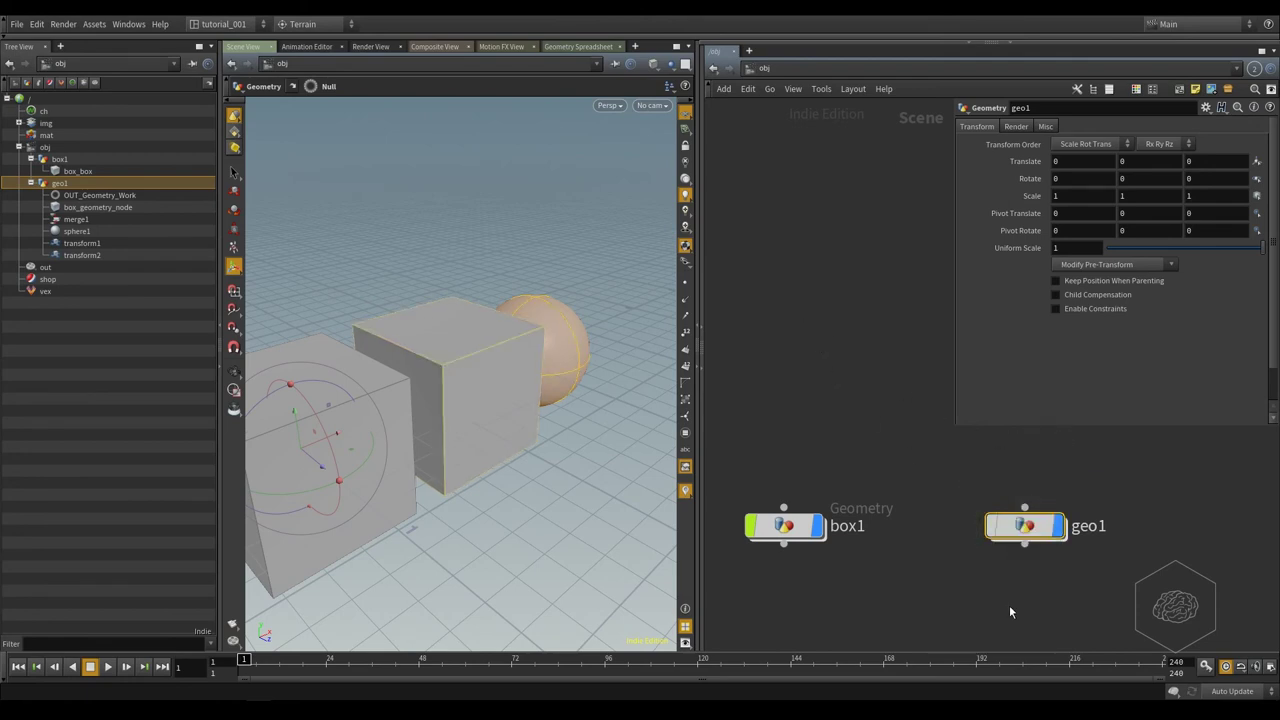
Try area selections in the viewport over geo1's box and sphere and over box1 to test which objects are selectable.
drag(845, 296, 796, 450)
drag(648, 330, 531, 440)
drag(582, 190, 530, 505)
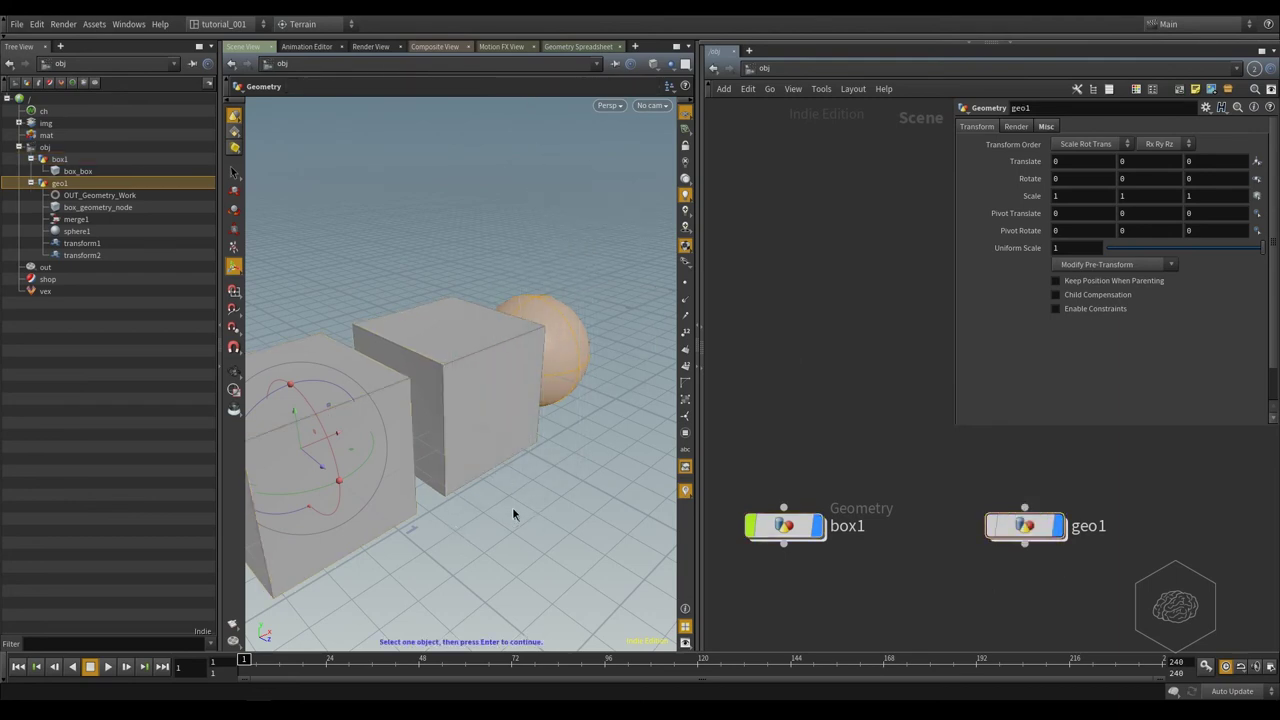
drag(343, 309, 246, 603)
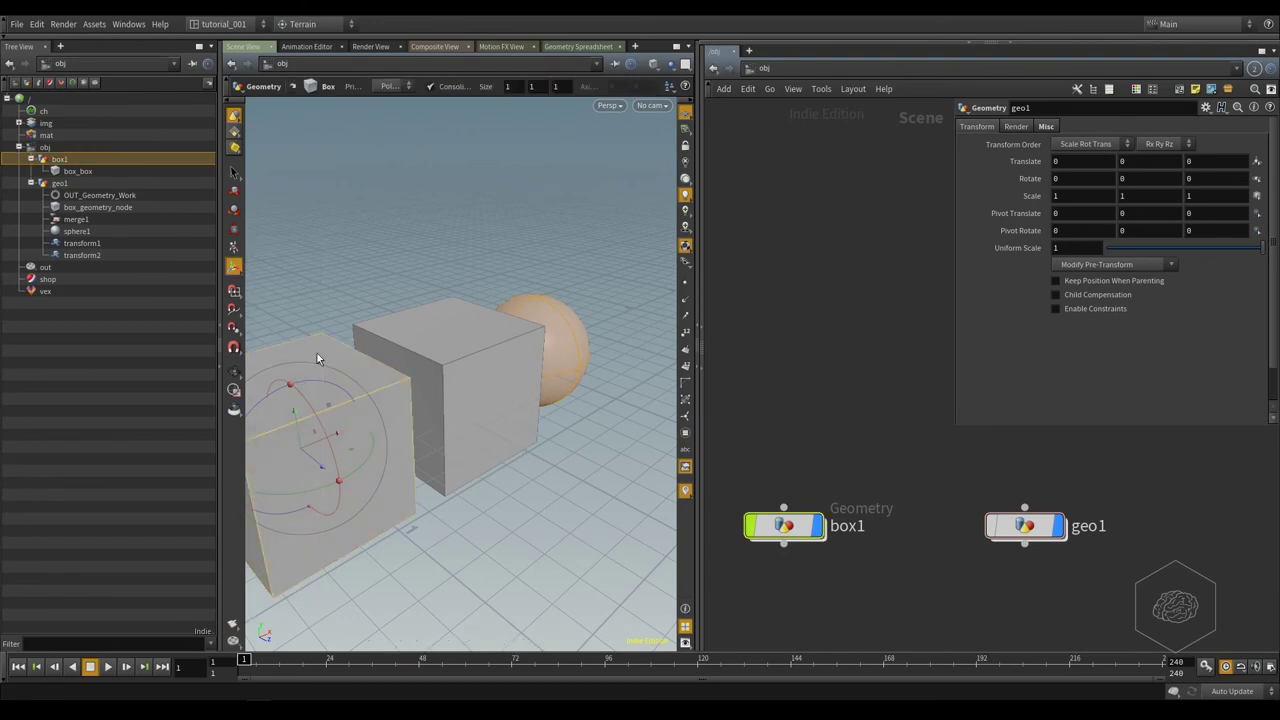
Turn geo1's Selectable flag back on, and switch its display flag off and on again.
click(979, 466)
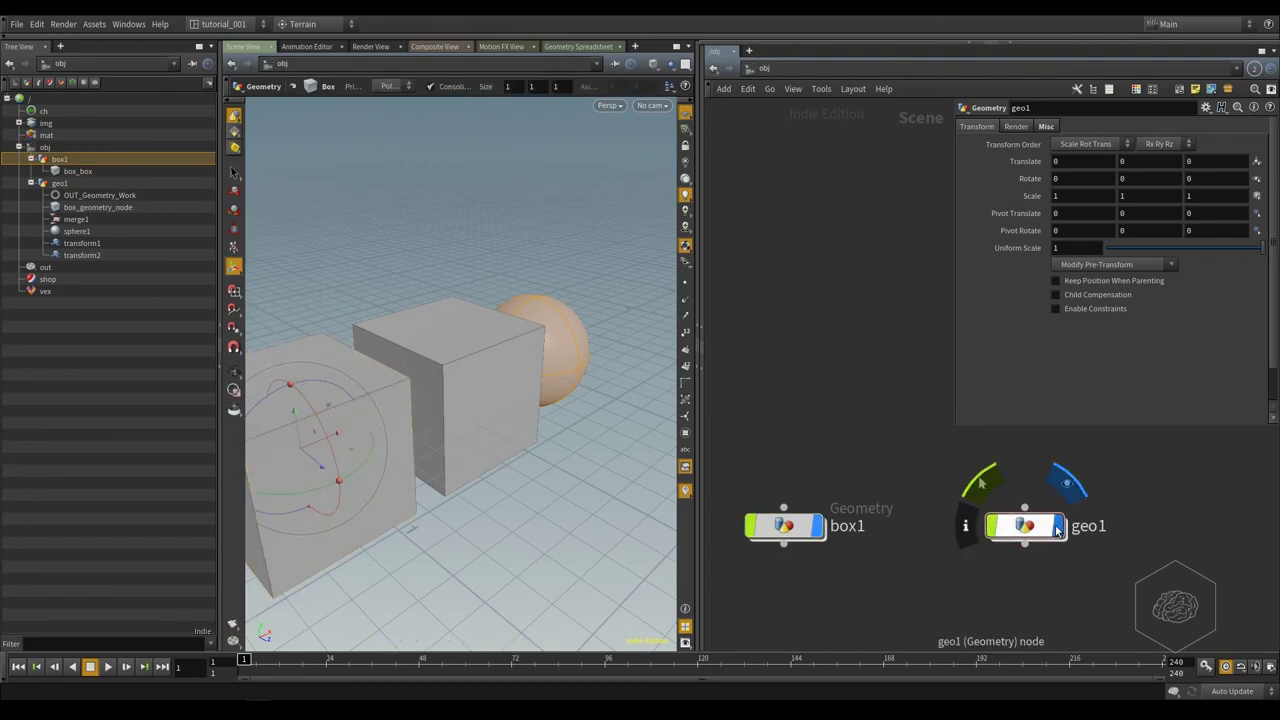
click(1066, 484)
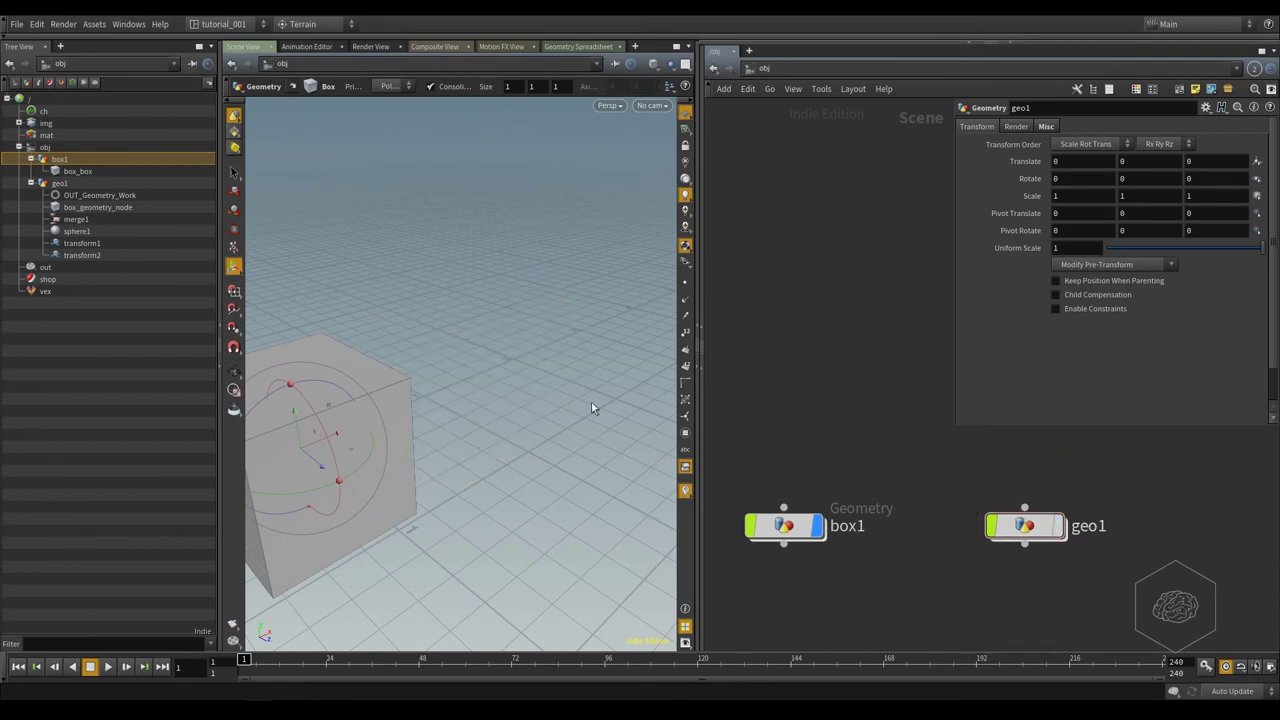
click(1058, 527)
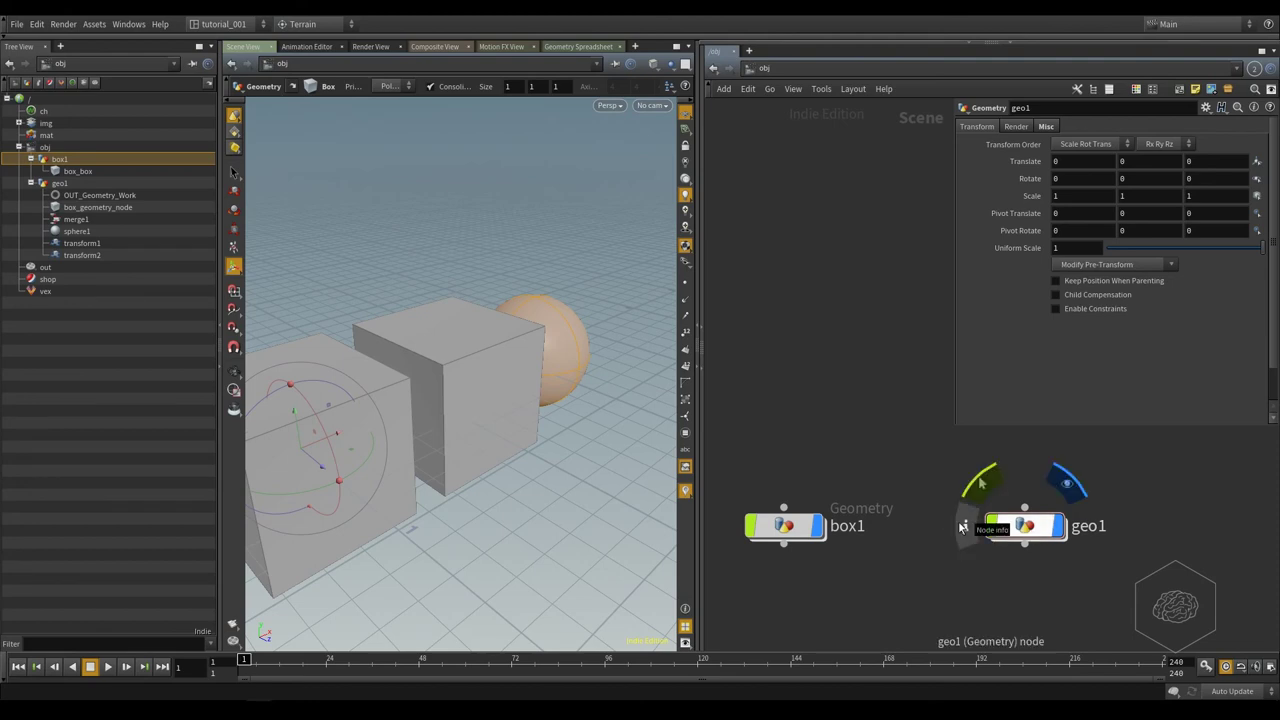
Enter the geo1 network, select sphere1 and view its node information.
double_click(1011, 529)
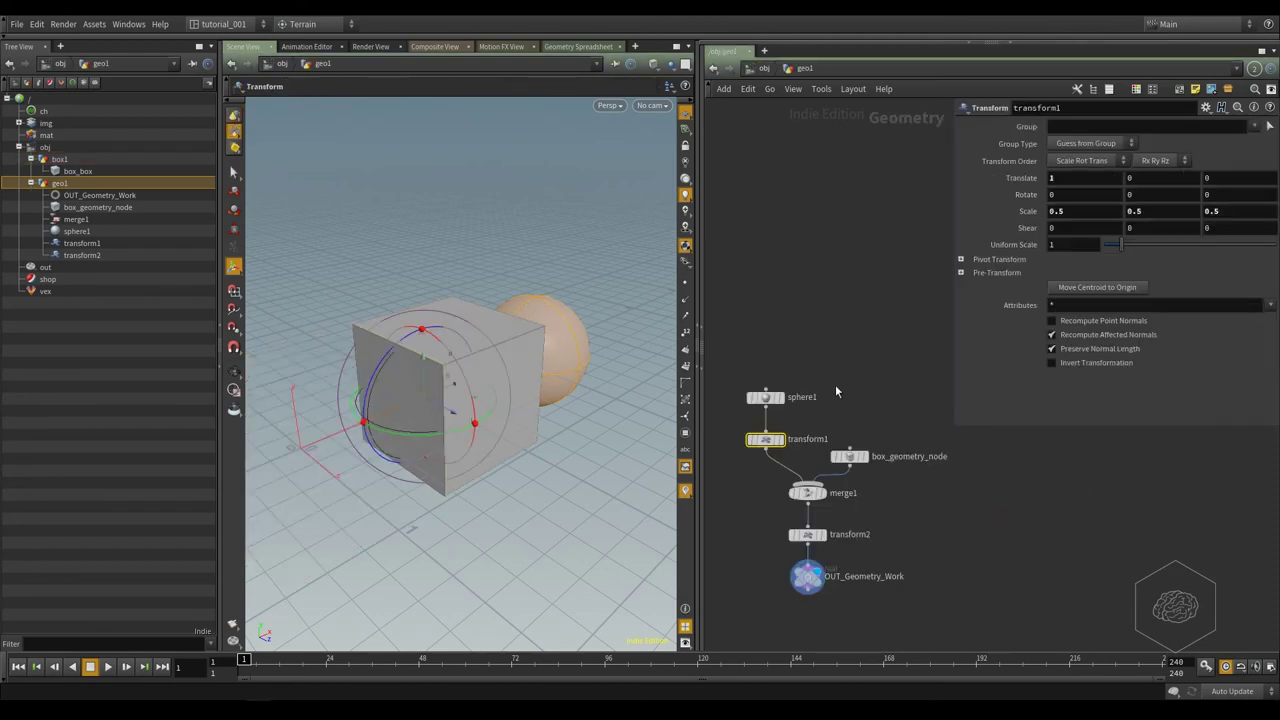
click(765, 398)
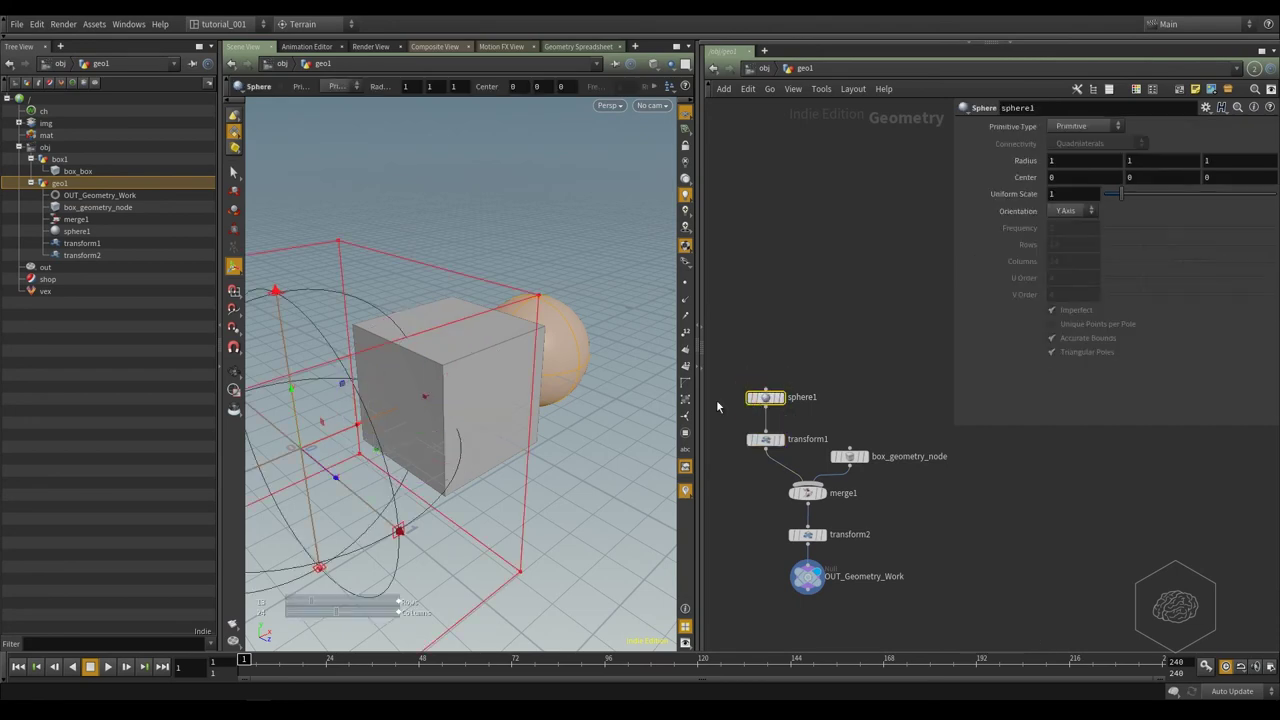
scroll(717, 406, up, 5)
mouse_move(763, 402)
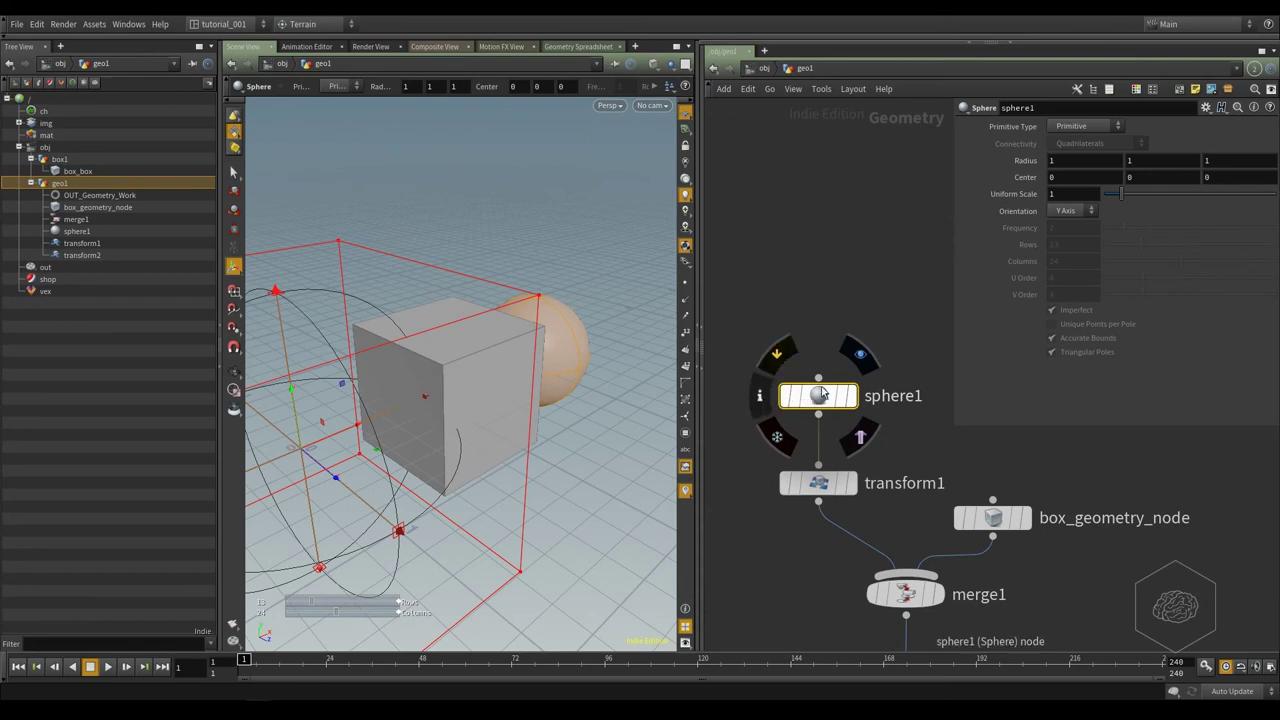
click(759, 396)
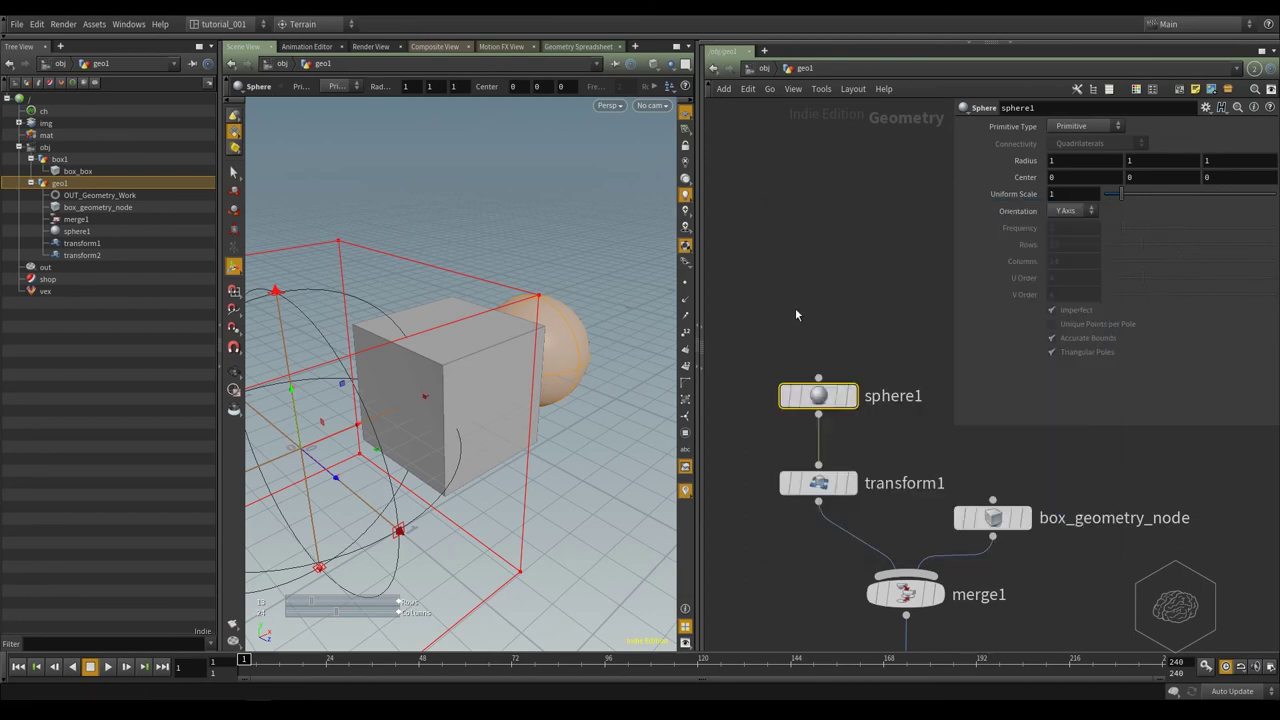
middle_click(812, 398)
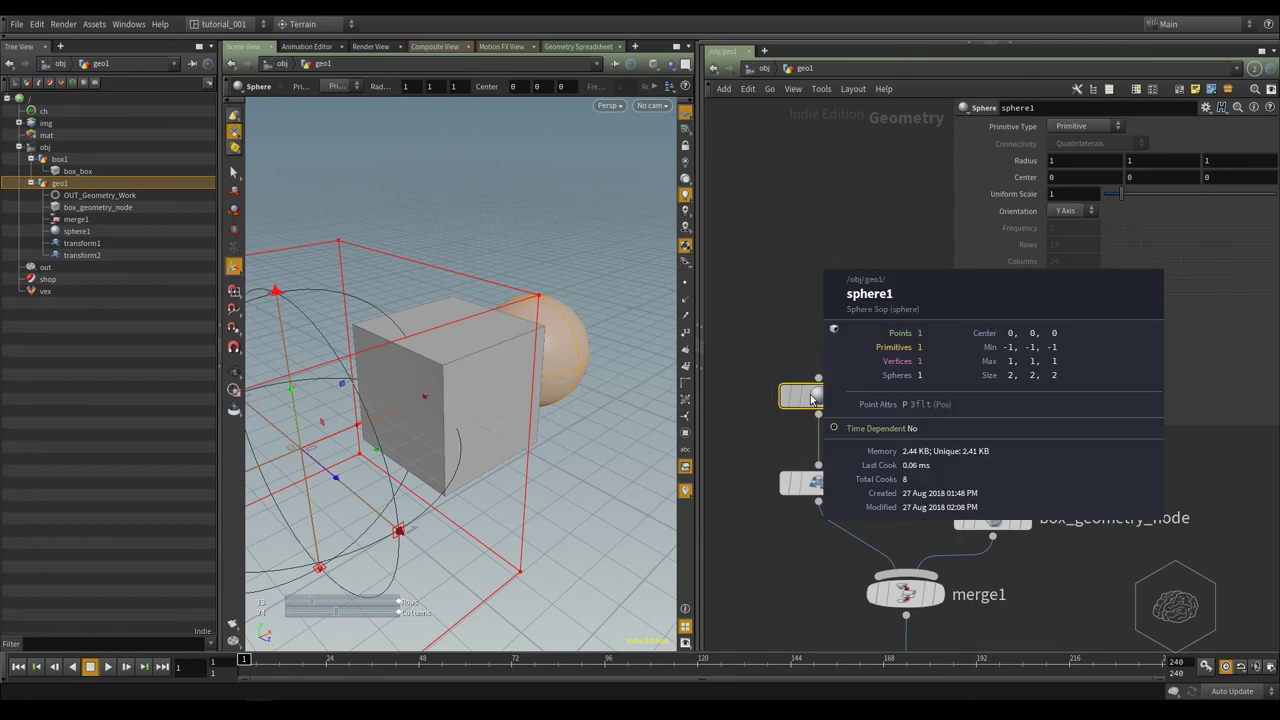
middle_drag(812, 398, 820, 400)
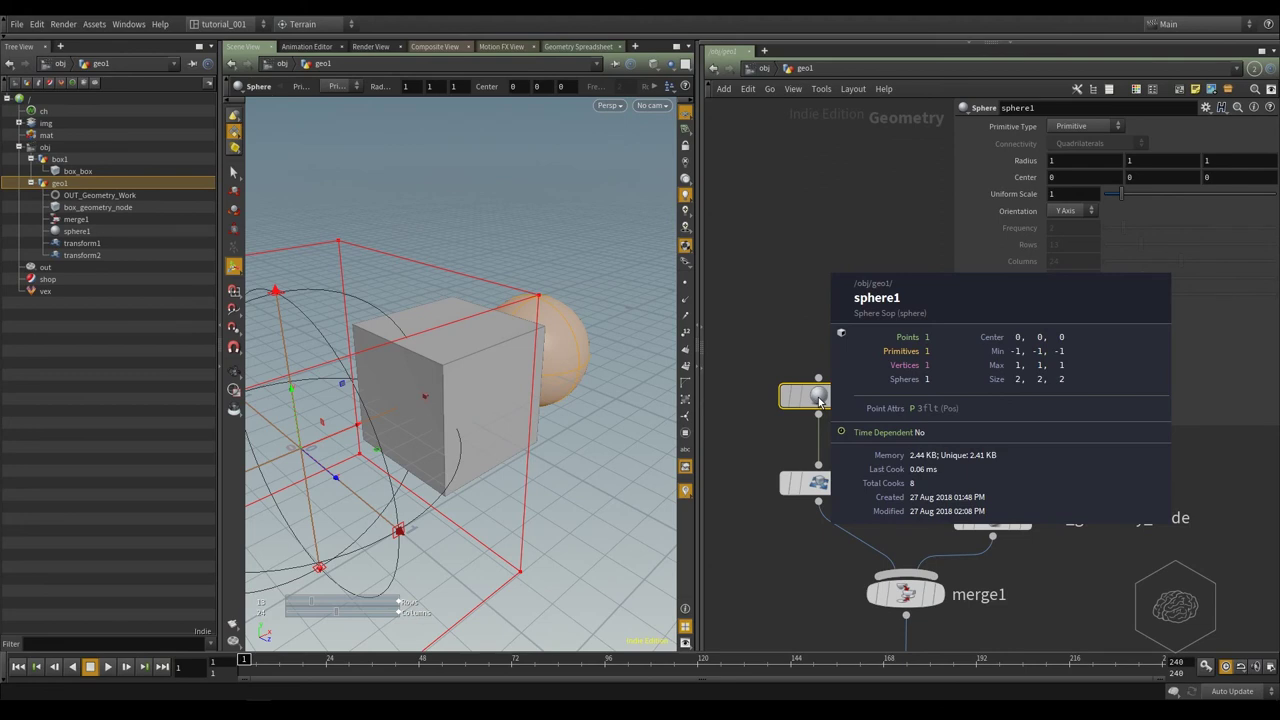
Open sphere1's node info window, pin it, and move it over the viewport.
click(762, 396)
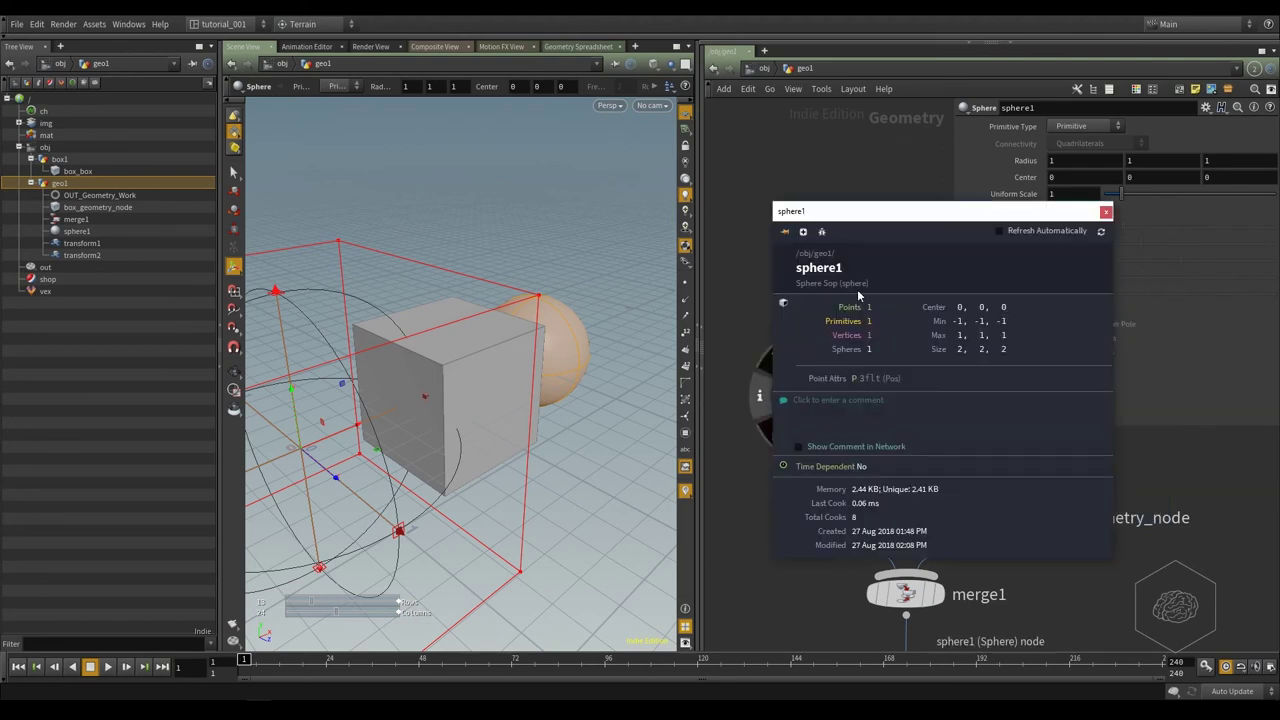
click(784, 231)
drag(922, 214, 444, 120)
Select transform2 and then the OUT_Geometry_Work null to check their parameters beside the pinned sphere1 info.
middle_drag(842, 373, 729, 313)
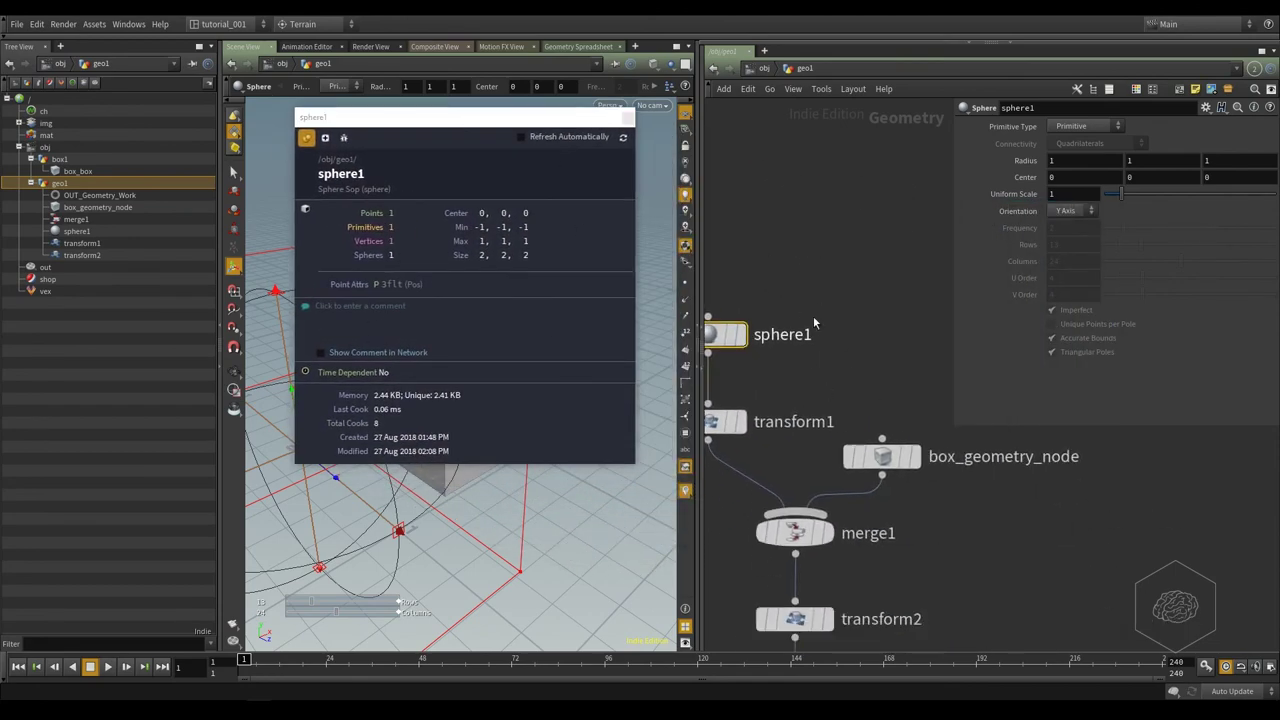
middle_drag(870, 215, 872, 188)
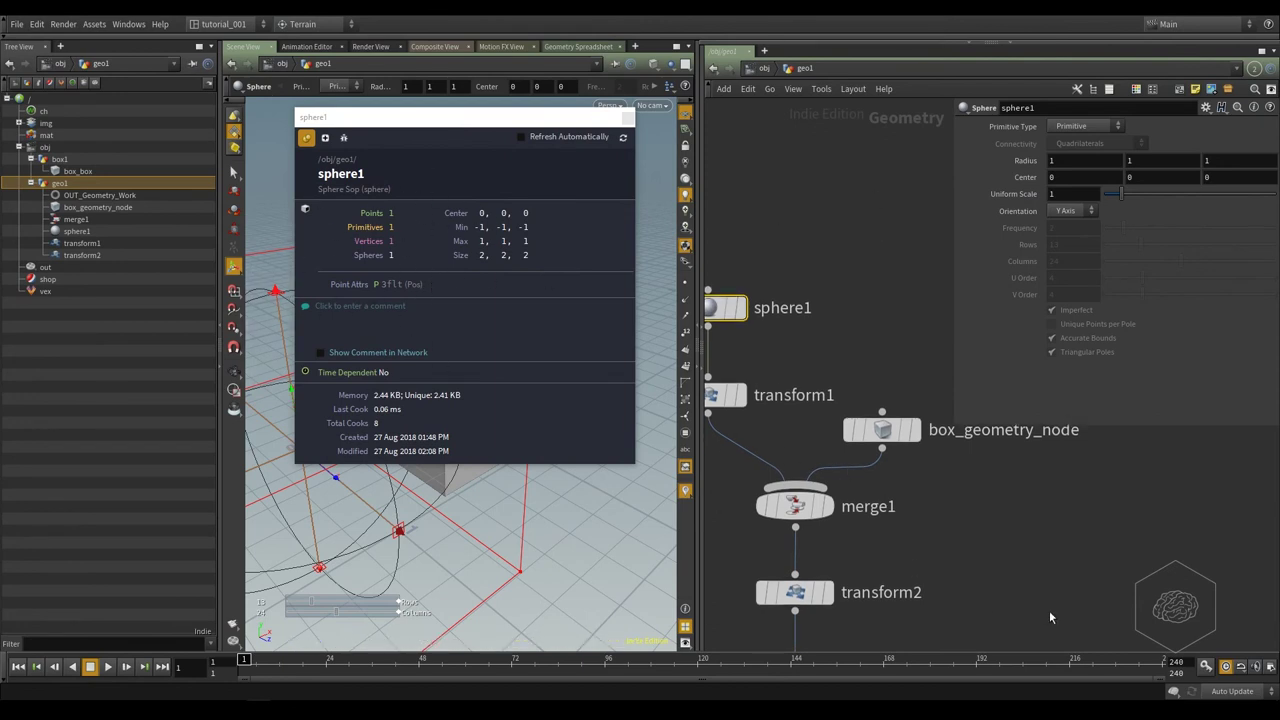
middle_drag(1049, 617, 984, 462)
click(766, 471)
middle_drag(894, 525, 981, 432)
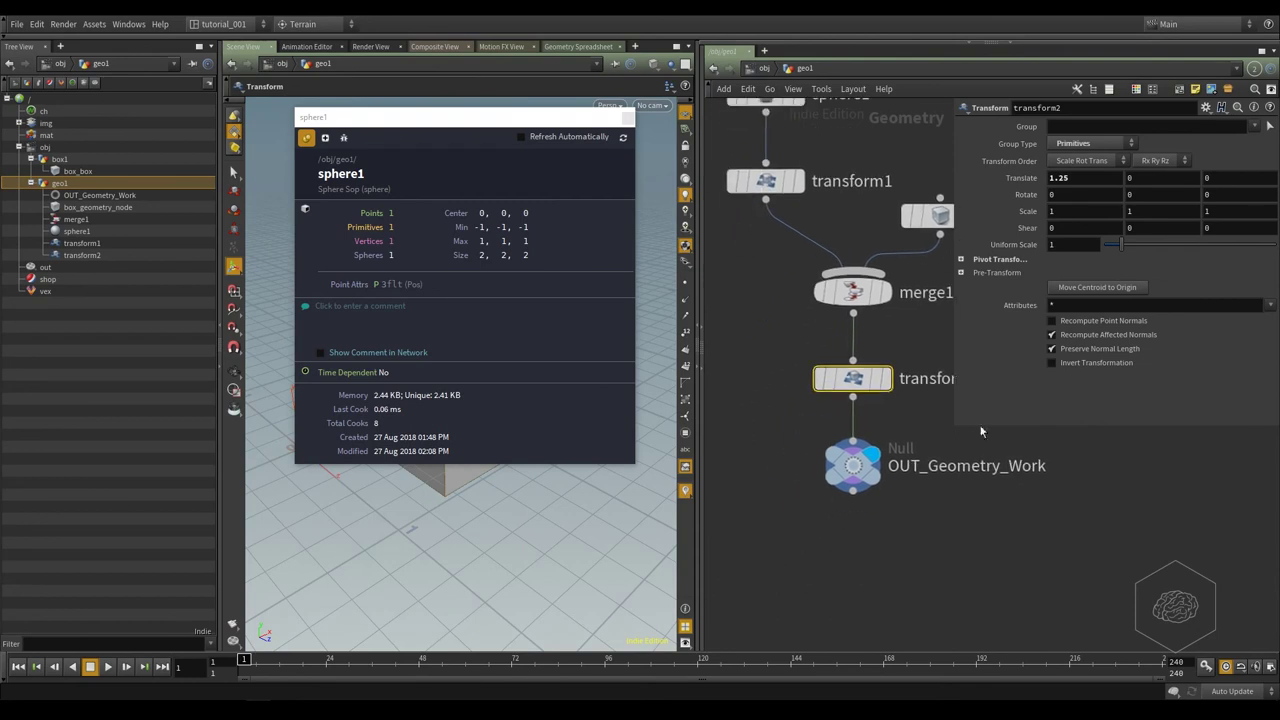
click(853, 465)
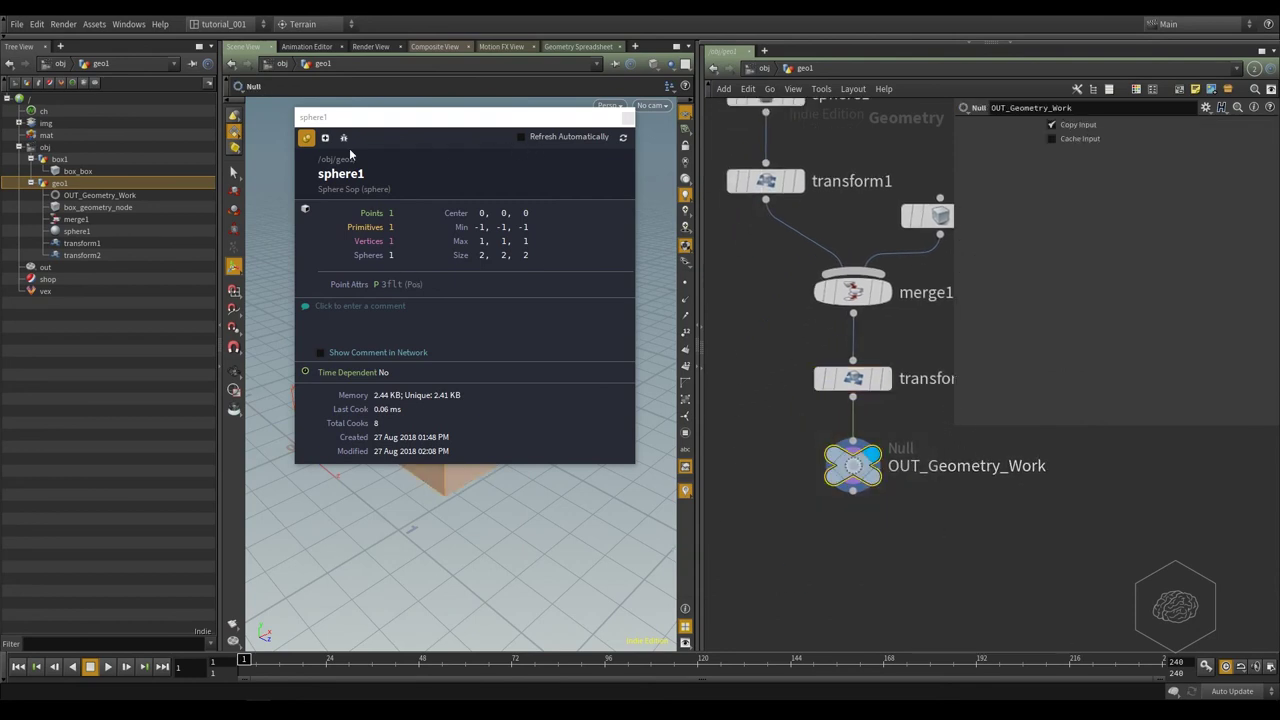
middle_drag(856, 162, 903, 351)
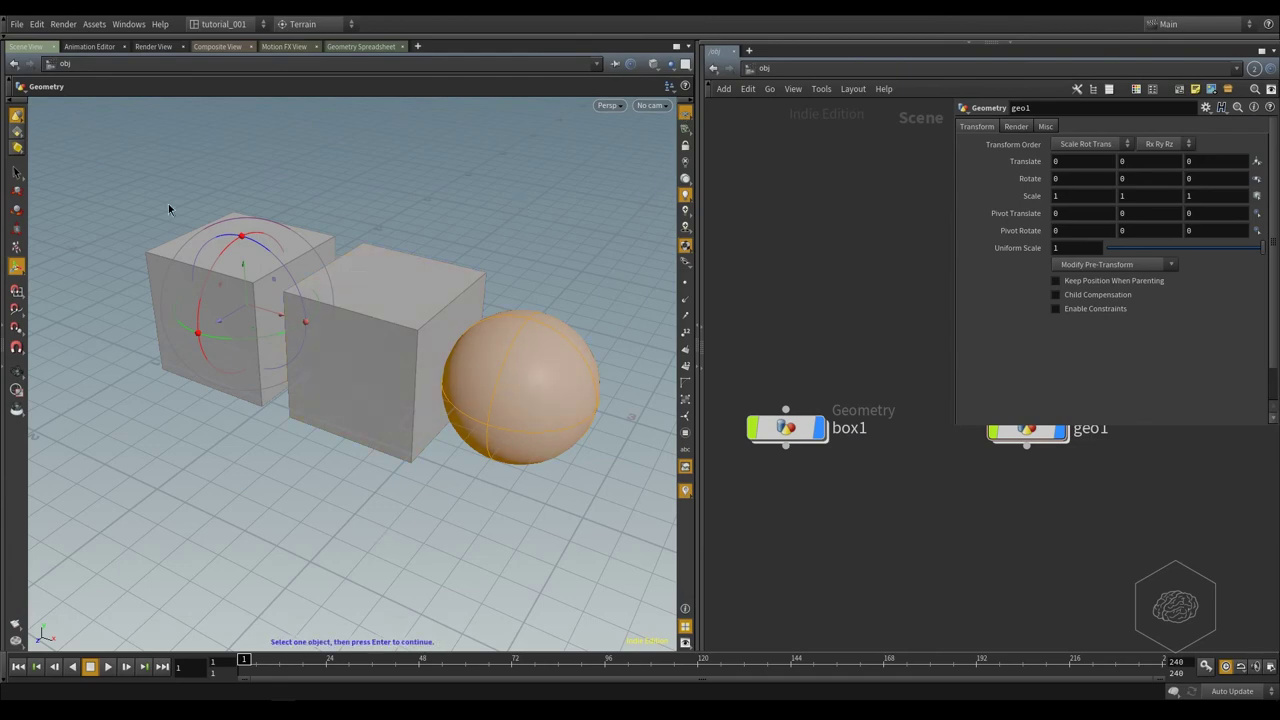
Hide the viewport's reference grid and return to the transform handle after tumbling around the boxes and sphere.
click(685, 113)
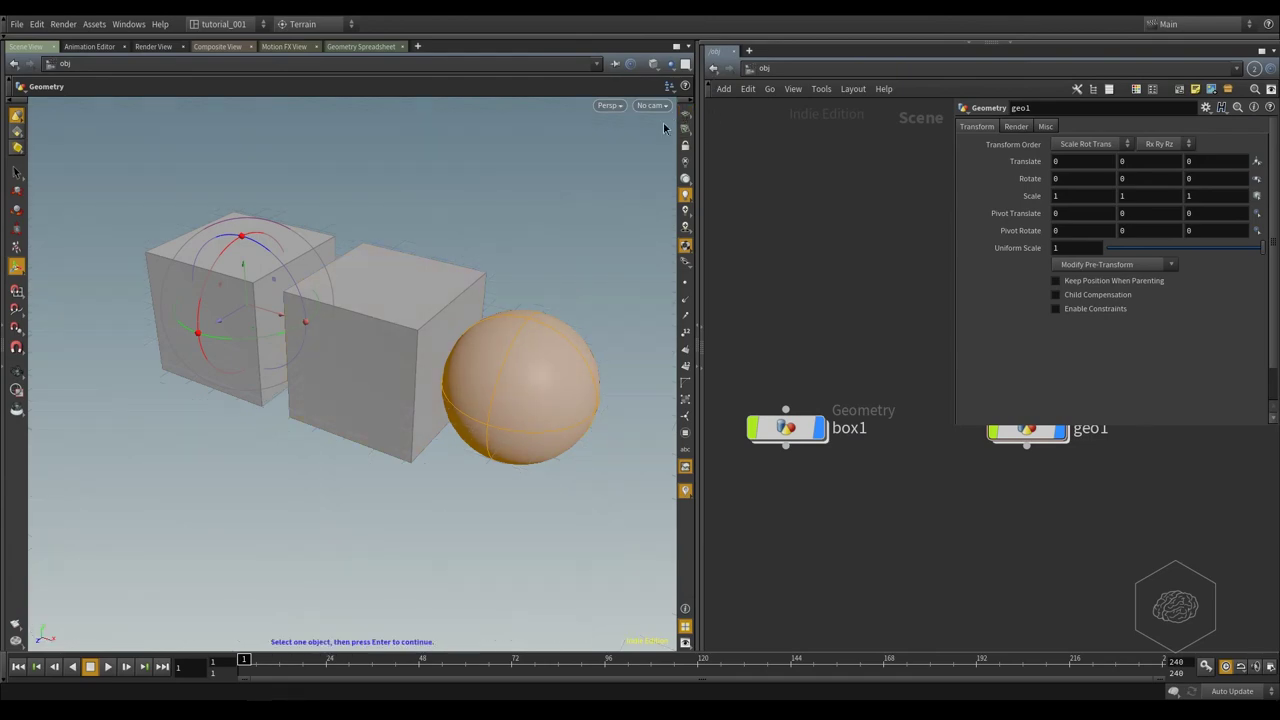
key(Escape)
drag(557, 191, 434, 257)
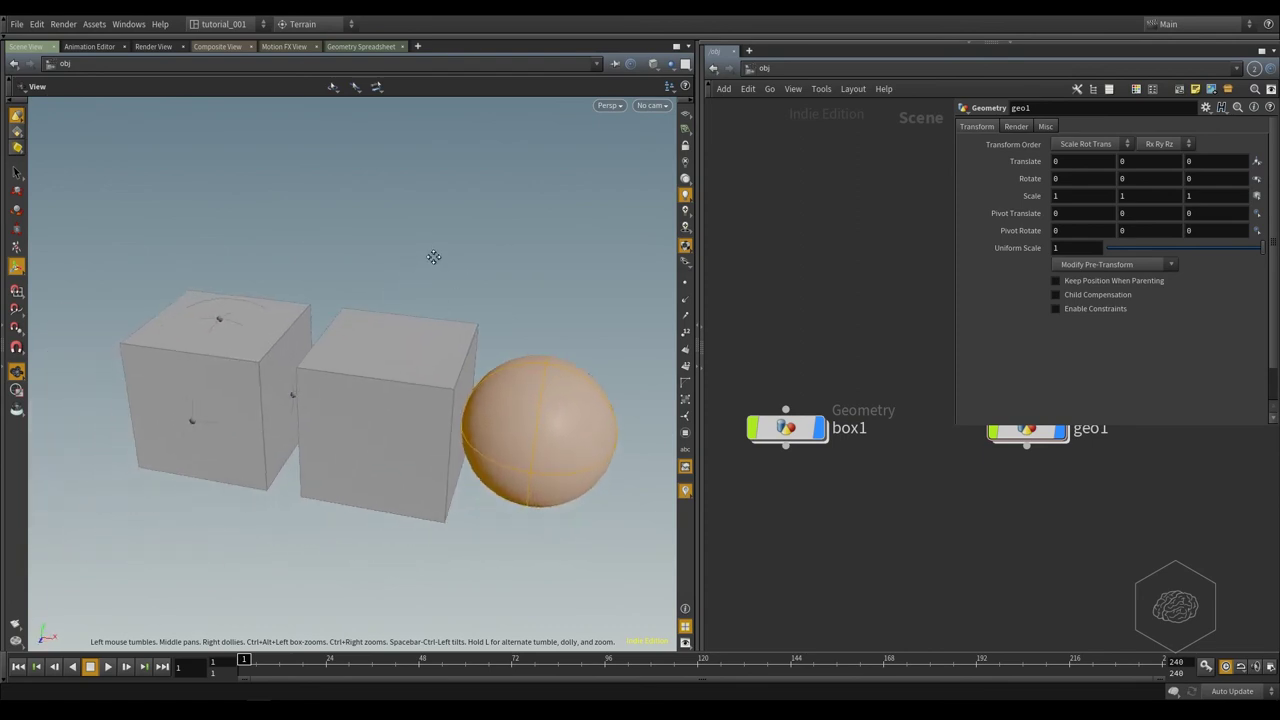
key(r)
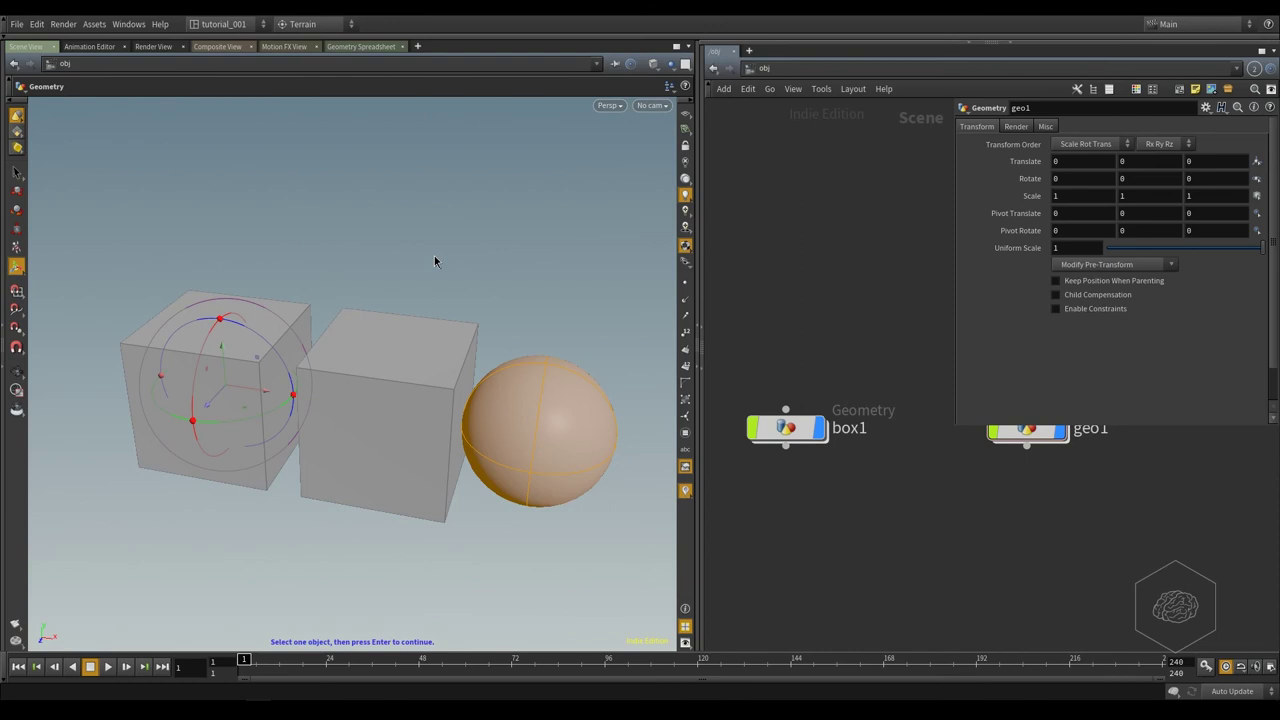
key(Return)
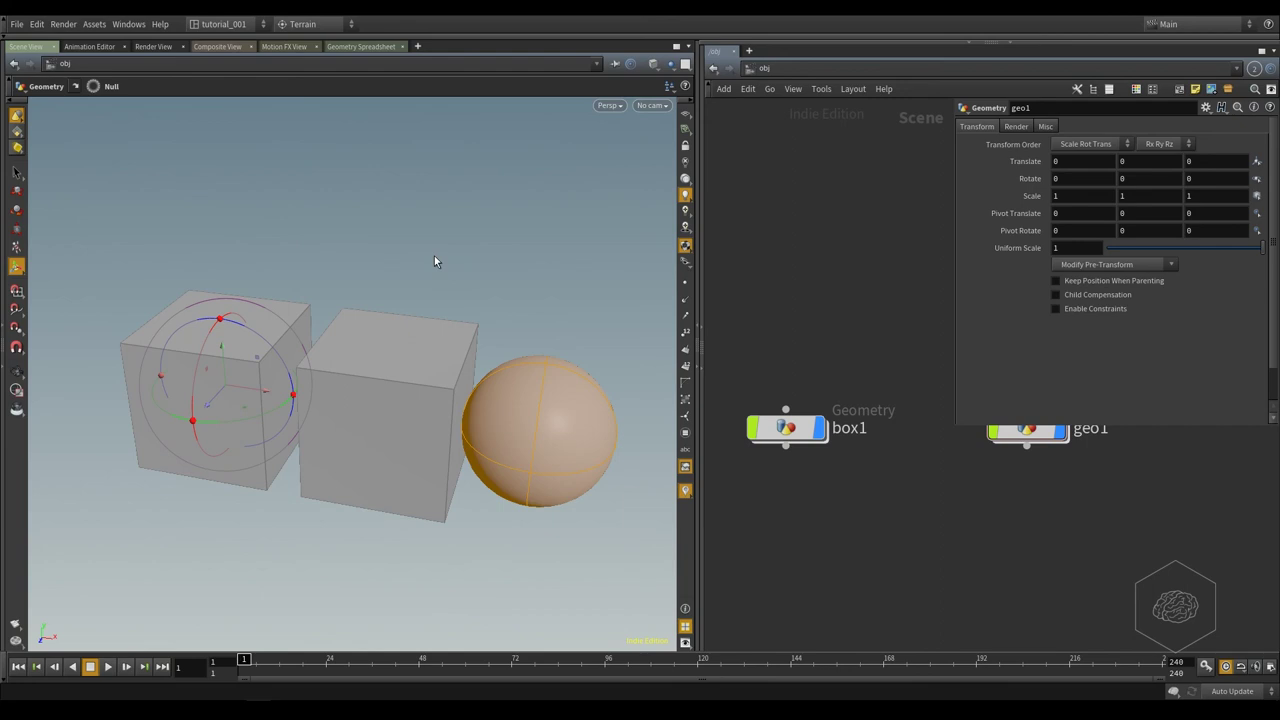
Open the viewport Display Options beside the scene to view the marker settings, and close the window.
key(d)
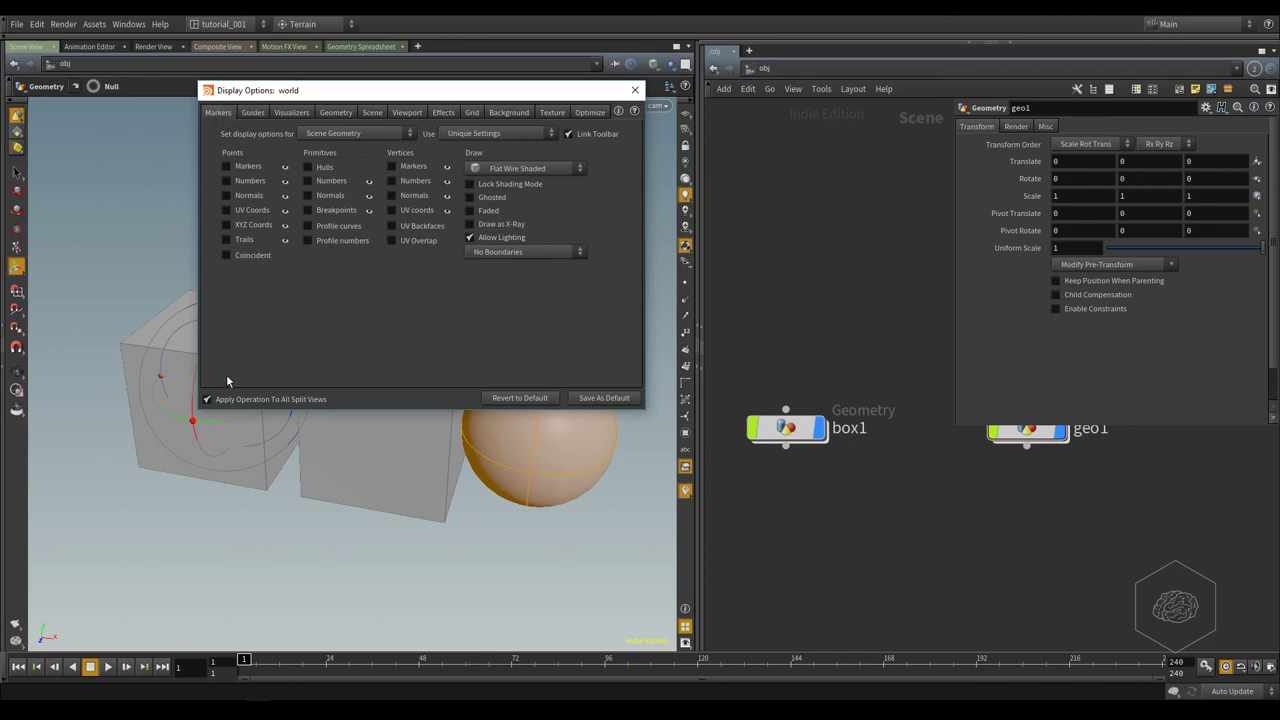
drag(371, 98, 826, 105)
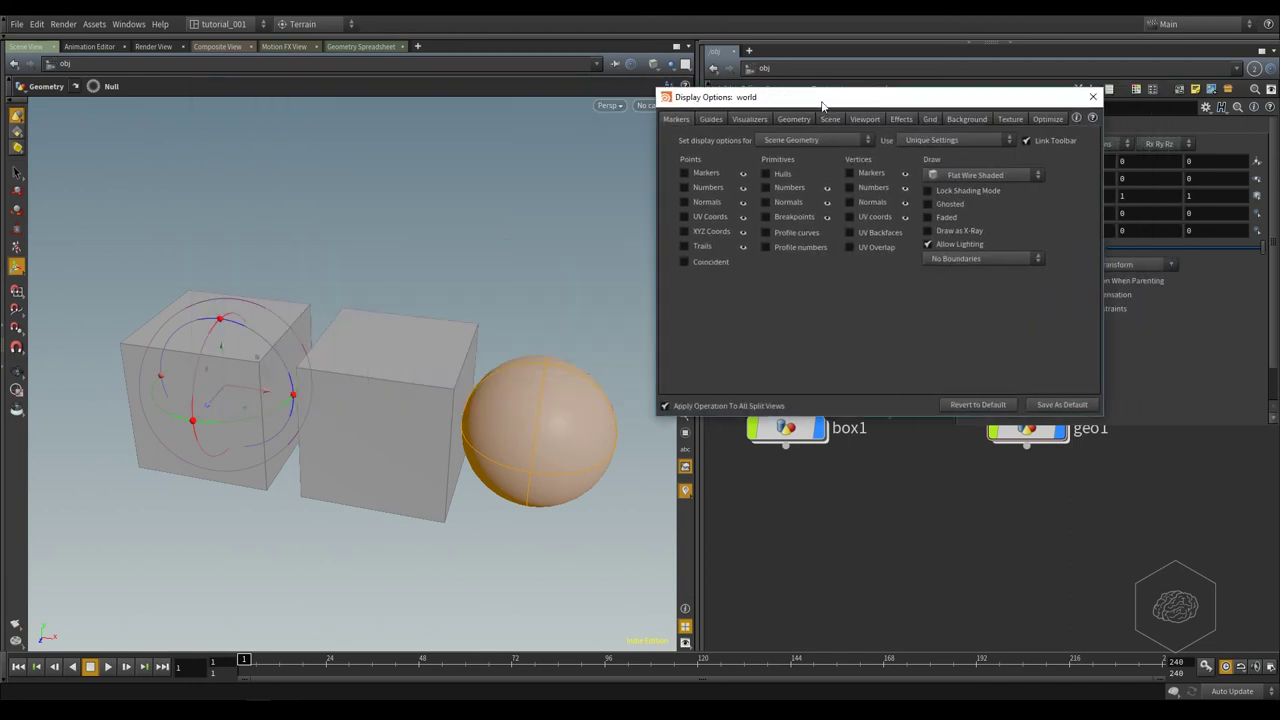
click(9, 268)
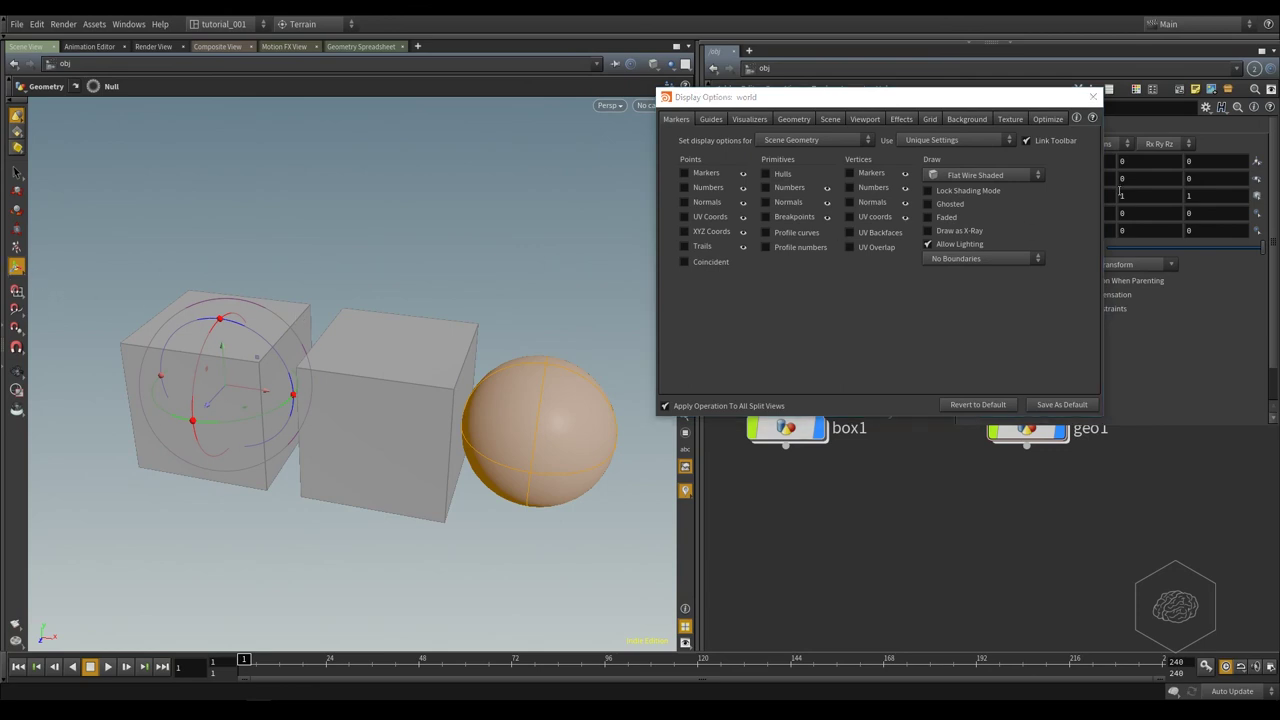
click(1093, 97)
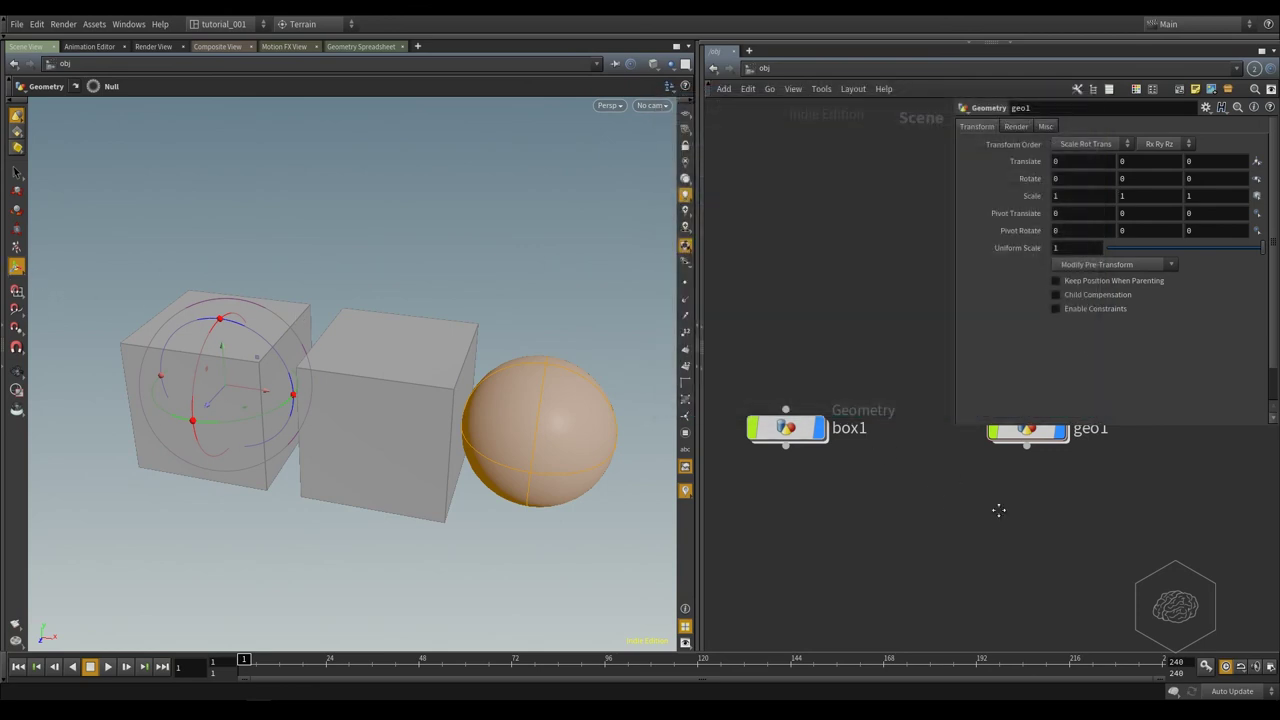
Turn off the display flags of both box1 and geo1 together, and clear the node selection.
drag(1143, 614, 740, 470)
click(824, 503)
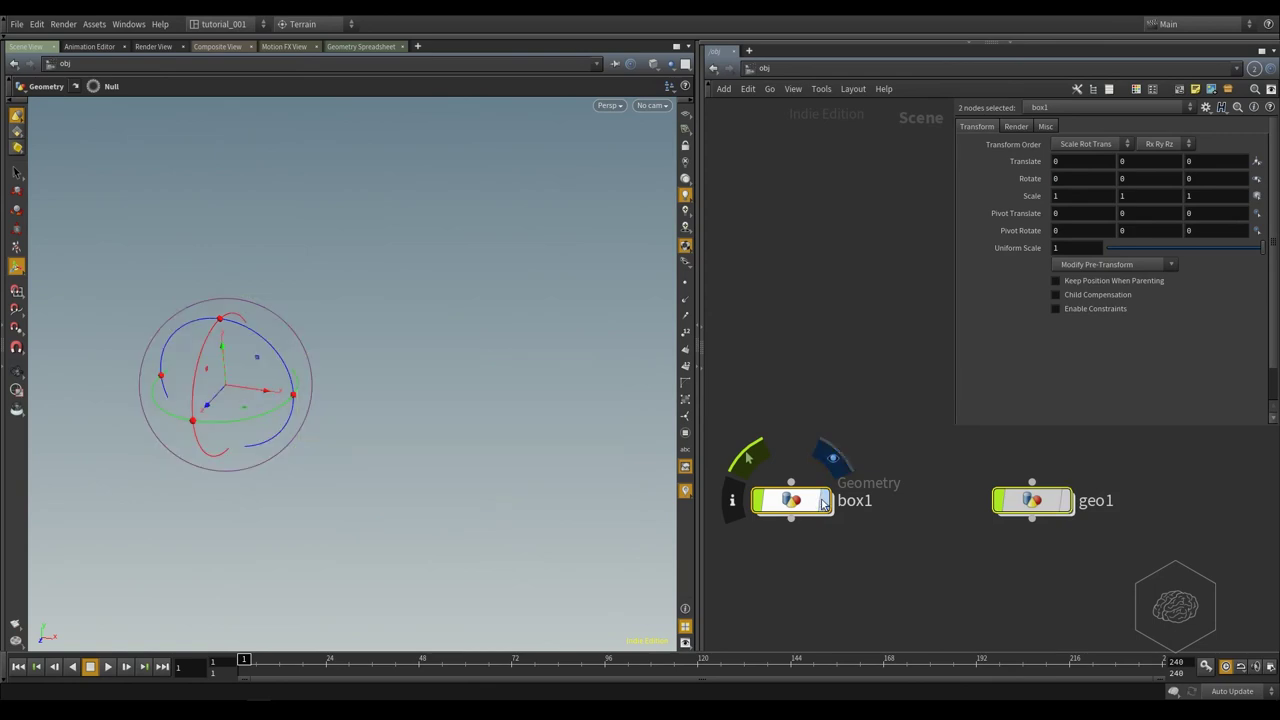
click(1035, 554)
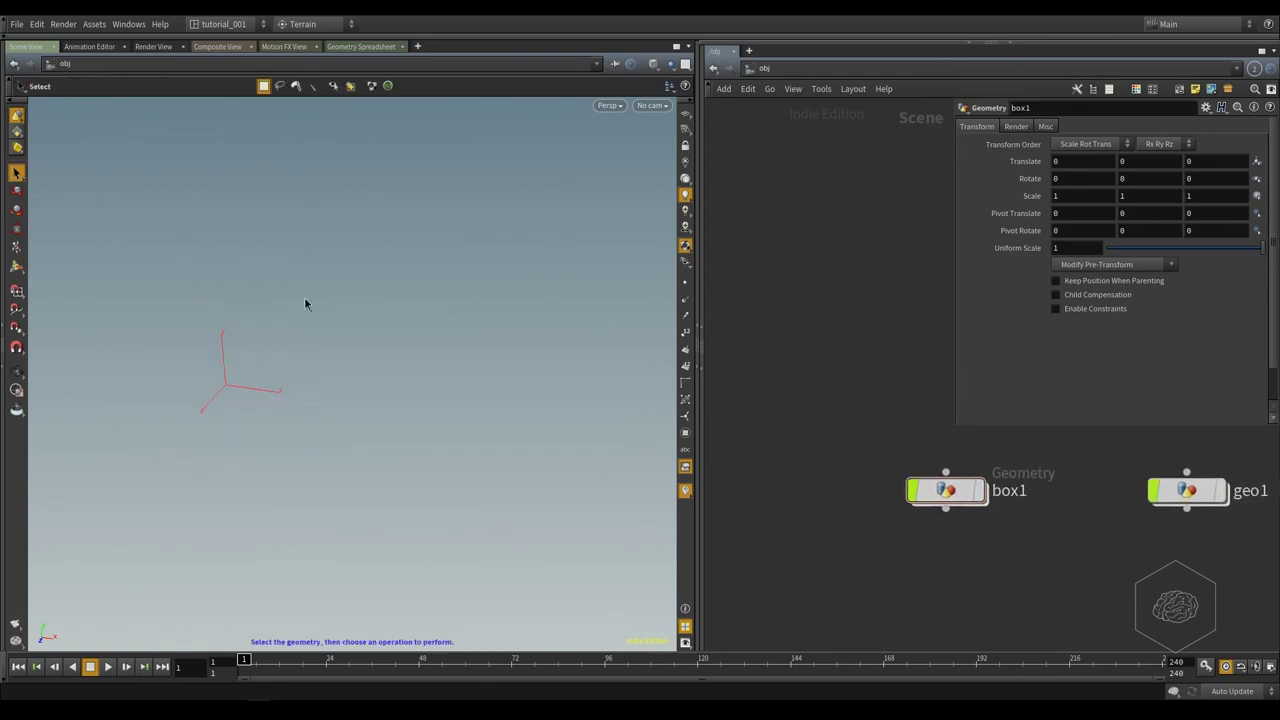
Reopen the viewport Display Options, turn box1's display flag back on, and move the window clear of the viewport.
key(d)
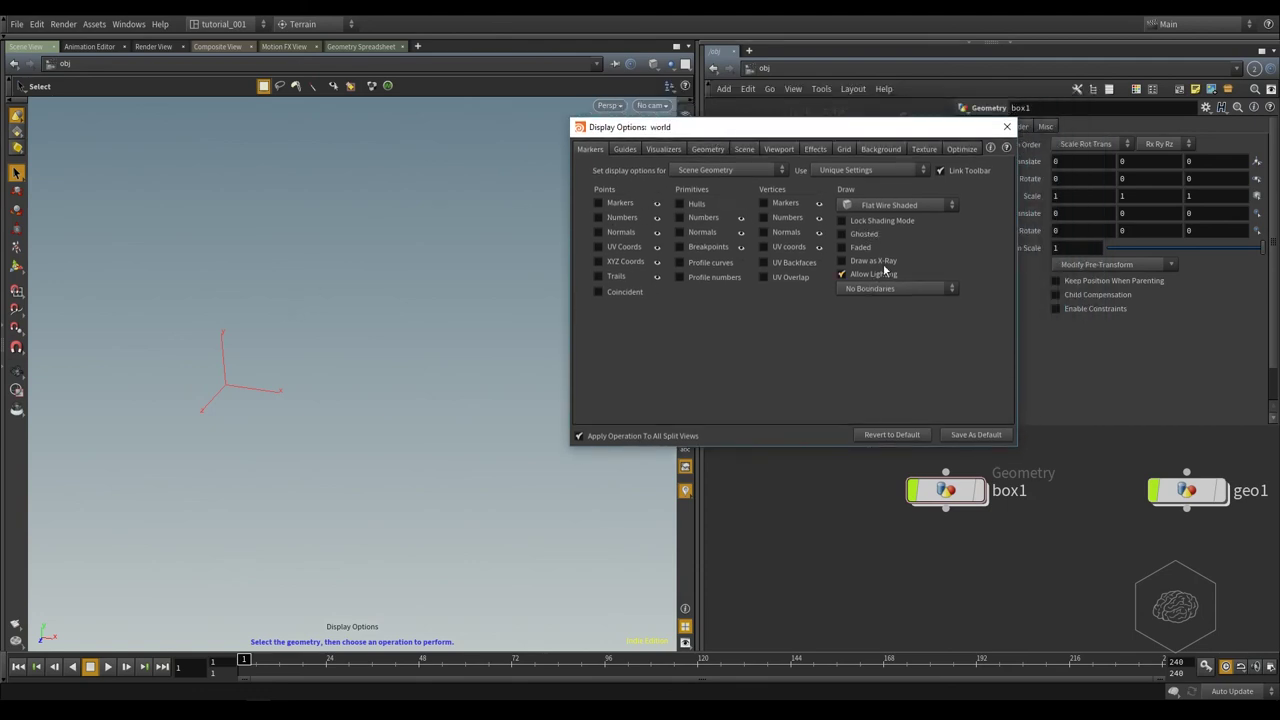
click(884, 210)
click(884, 210)
drag(829, 134, 849, 140)
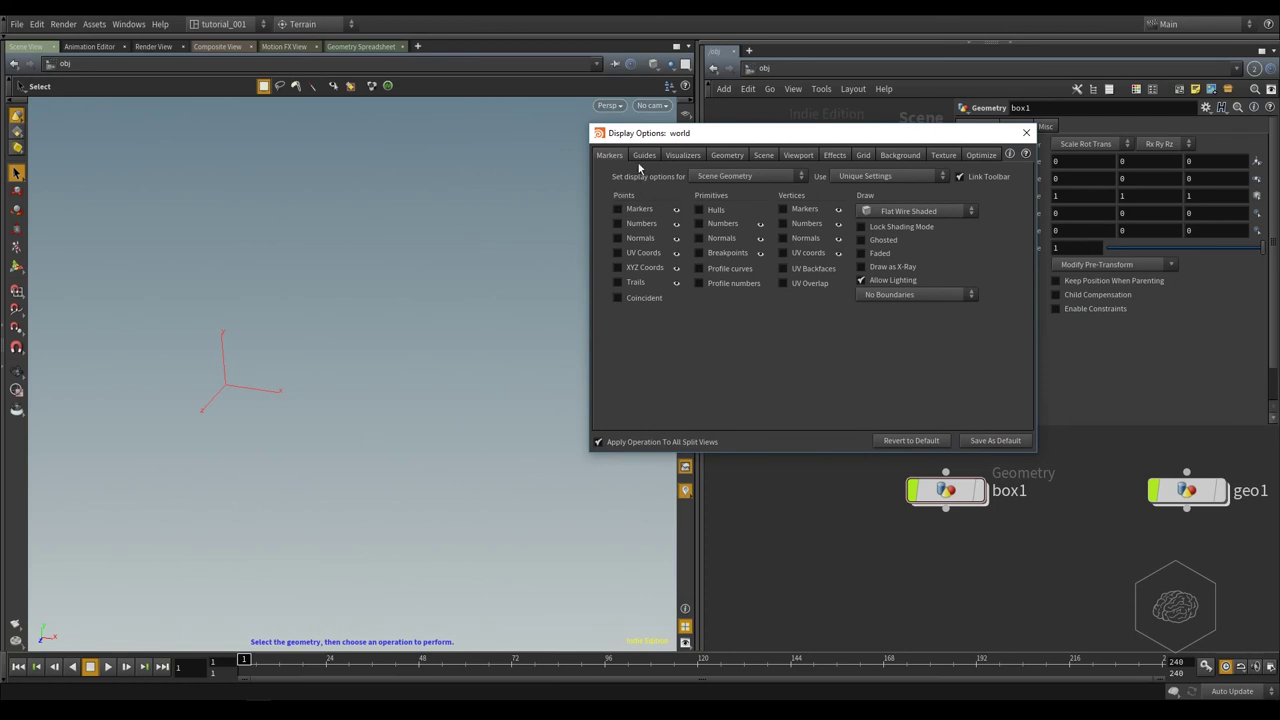
drag(694, 140, 467, 138)
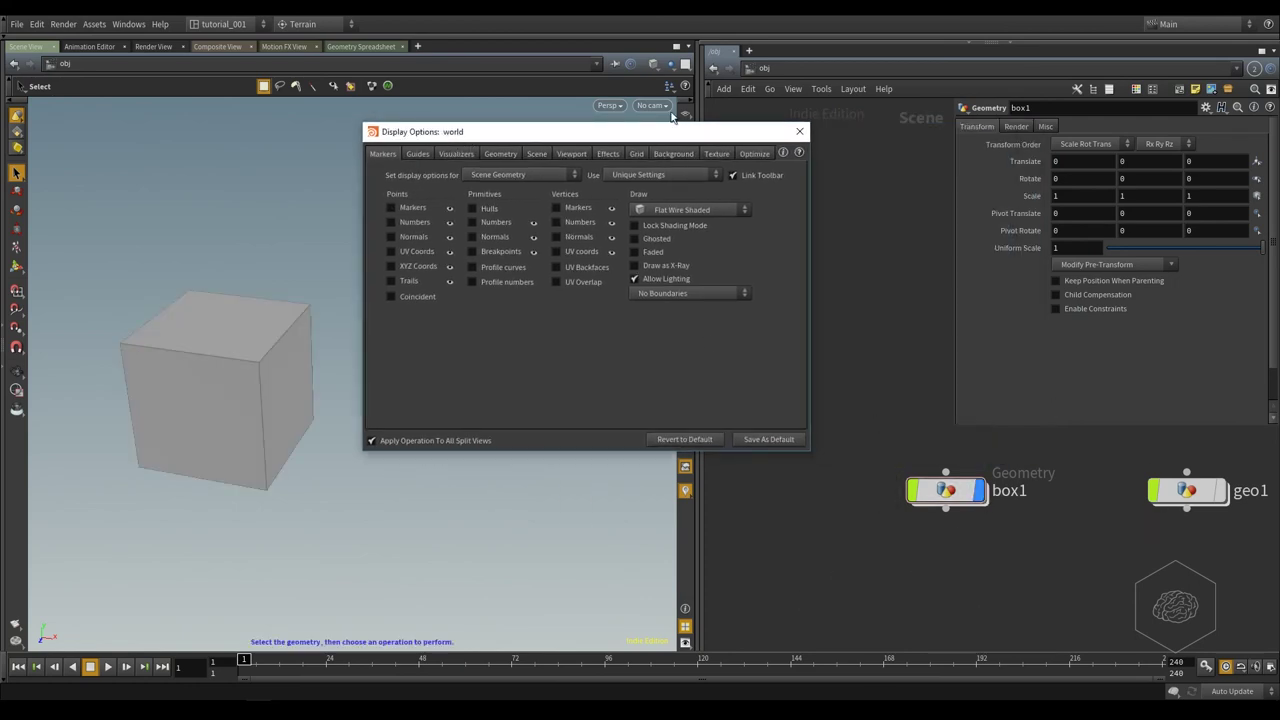
drag(642, 132, 1007, 134)
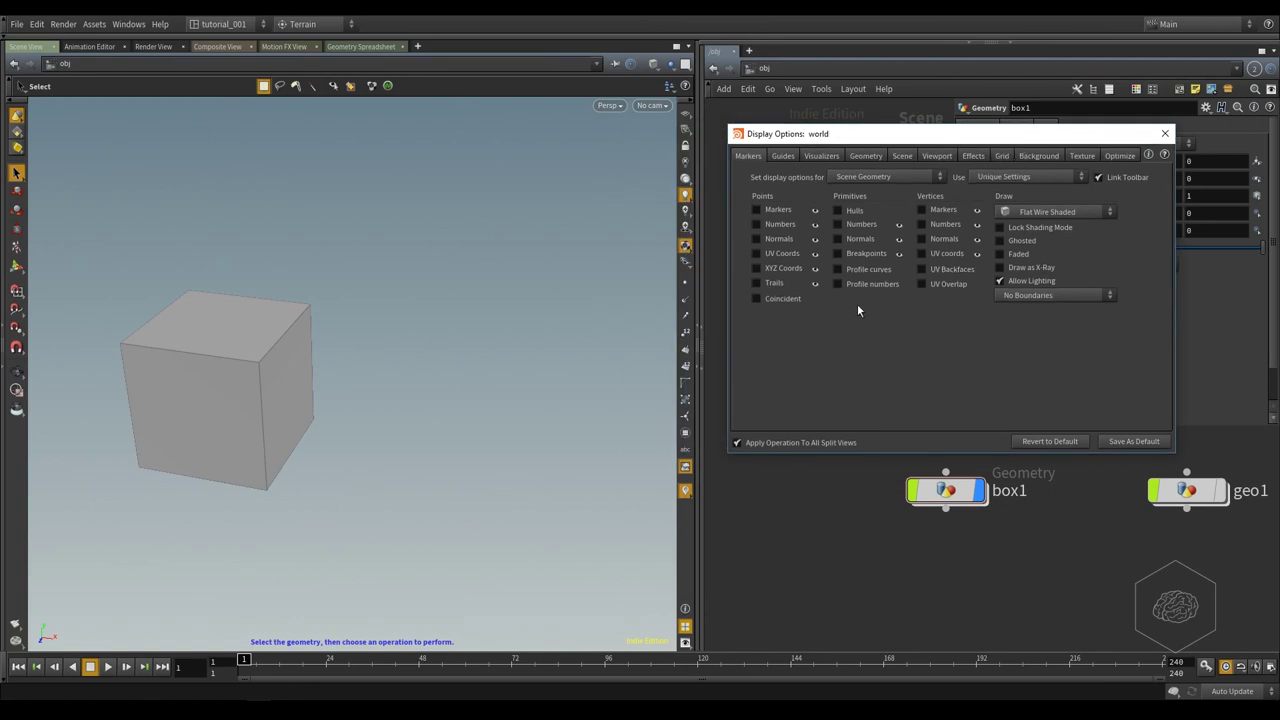
Show primitive numbers, point numbers and primitive normals on box1 in the viewport.
click(686, 366)
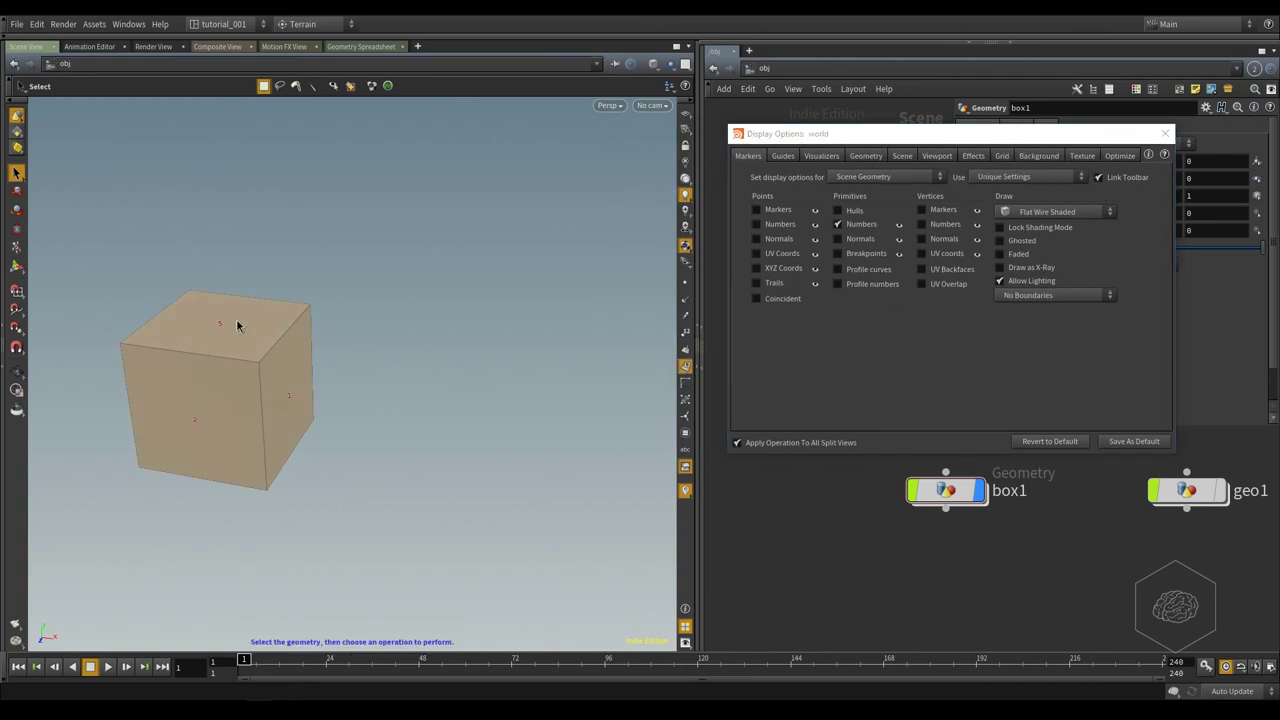
click(686, 332)
click(686, 349)
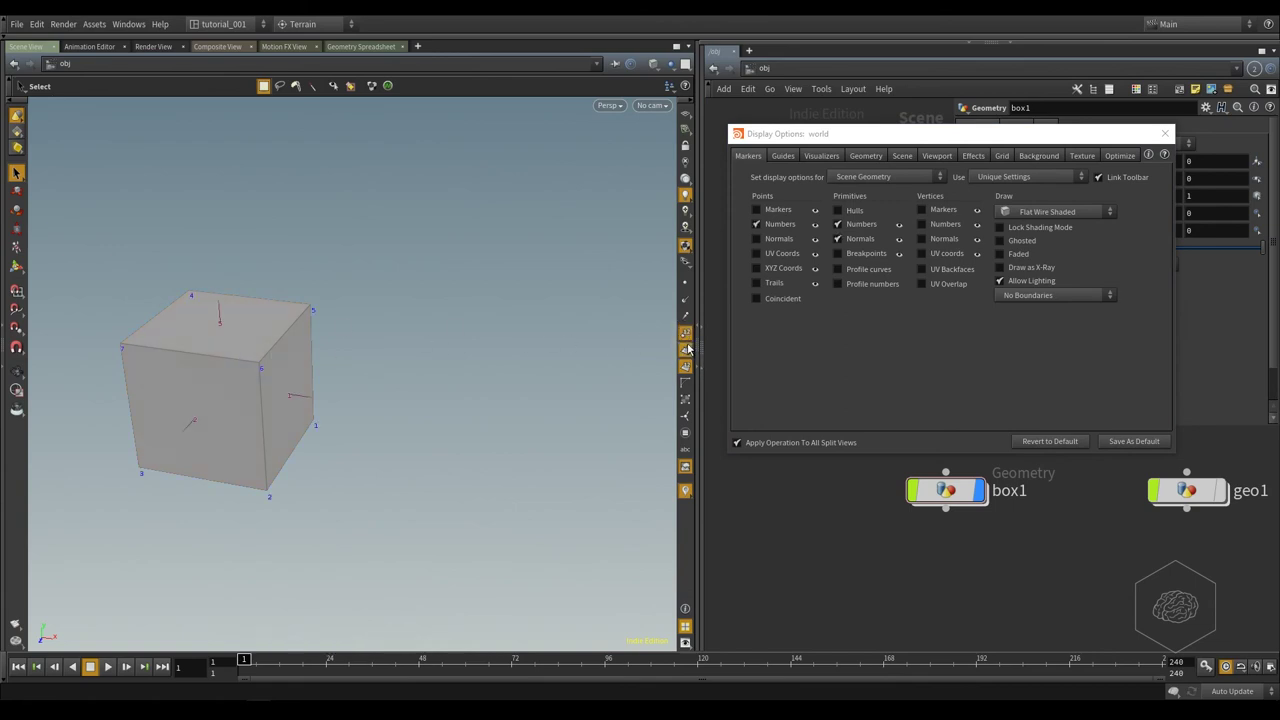
Turn off the primitive normals, primitive numbers and point numbers in the marker display settings.
click(850, 242)
click(848, 228)
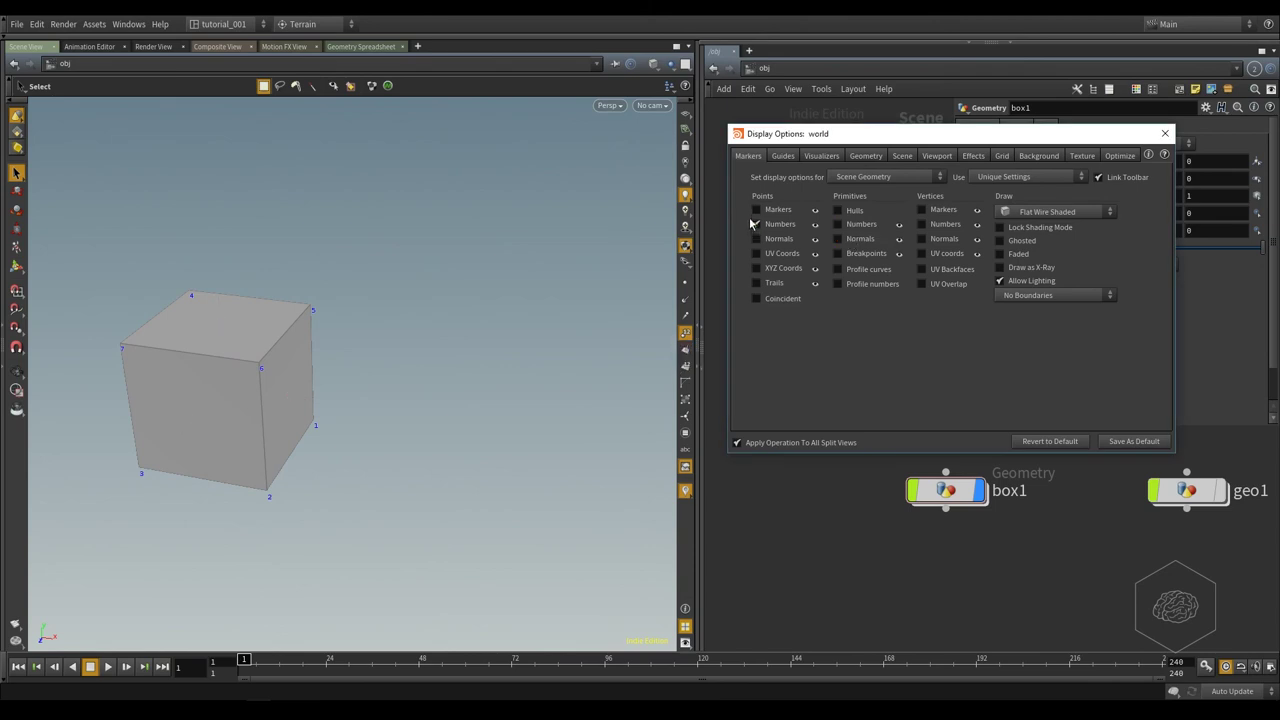
click(757, 224)
click(849, 243)
click(848, 242)
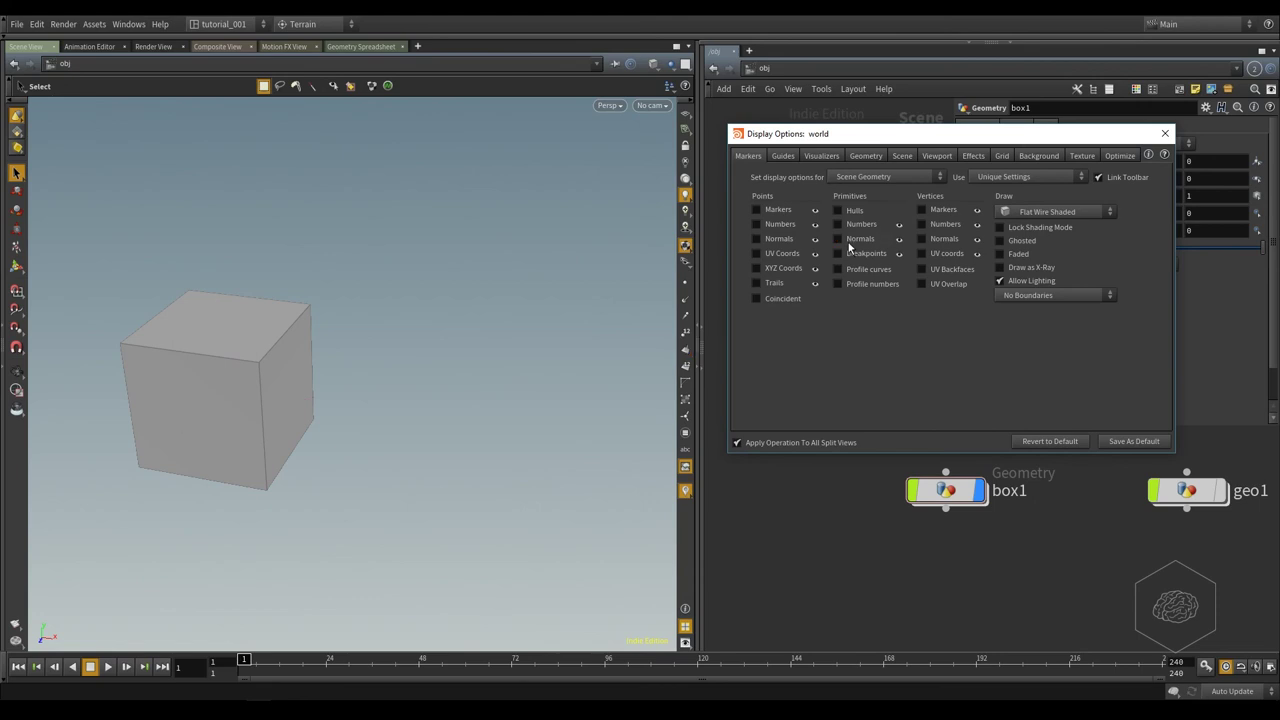
Hide box1 and toggle the Origin gnomon guide off and on in the Guides display settings, leaving it enabled.
click(790, 152)
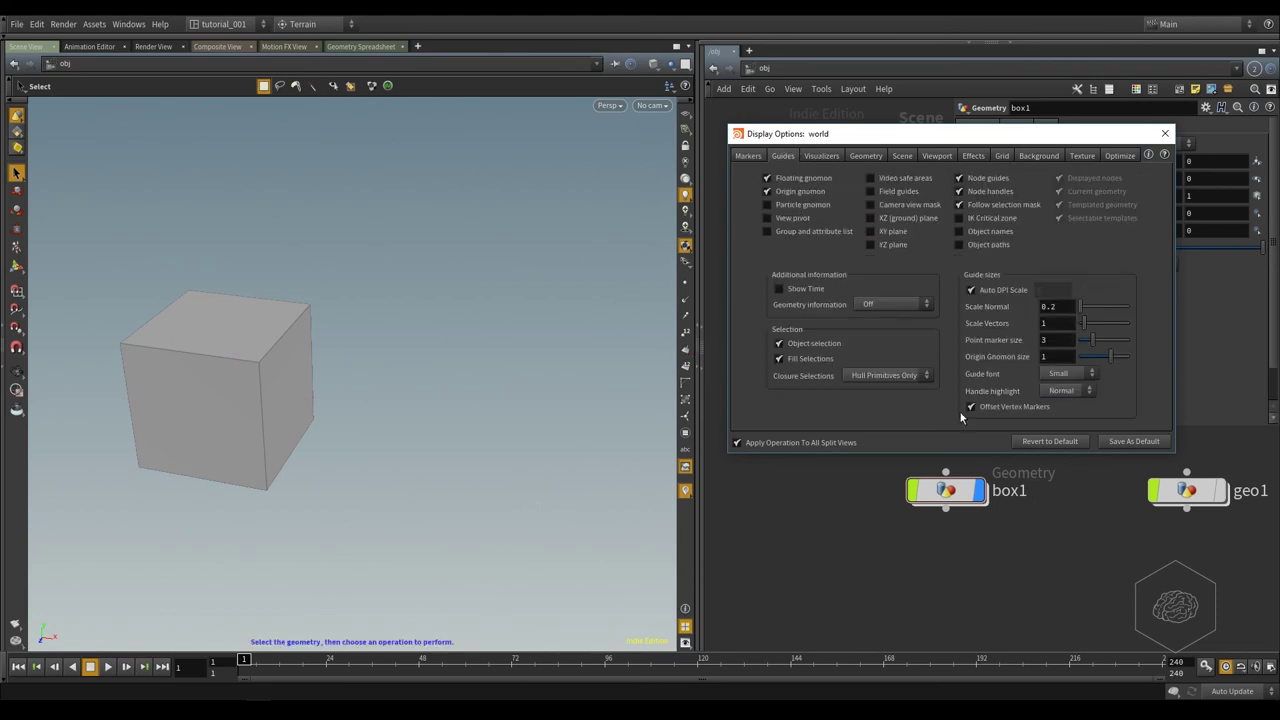
click(978, 490)
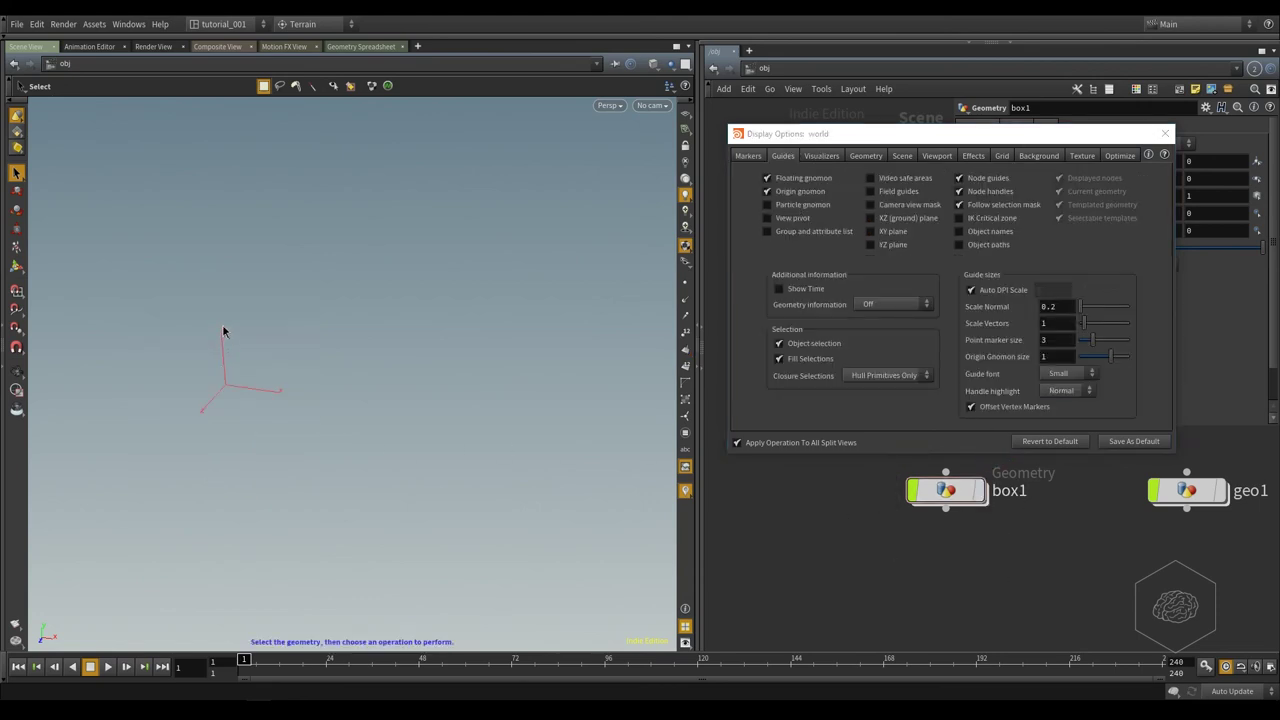
click(797, 194)
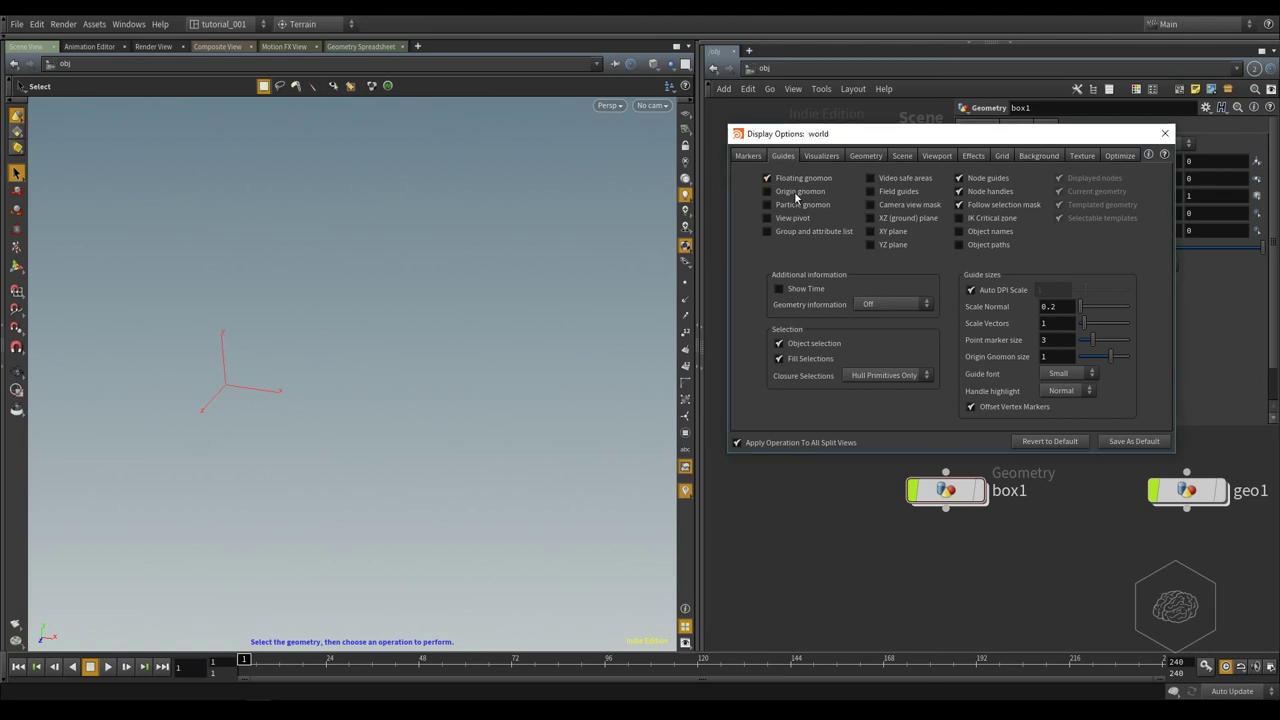
click(795, 192)
click(790, 194)
click(790, 194)
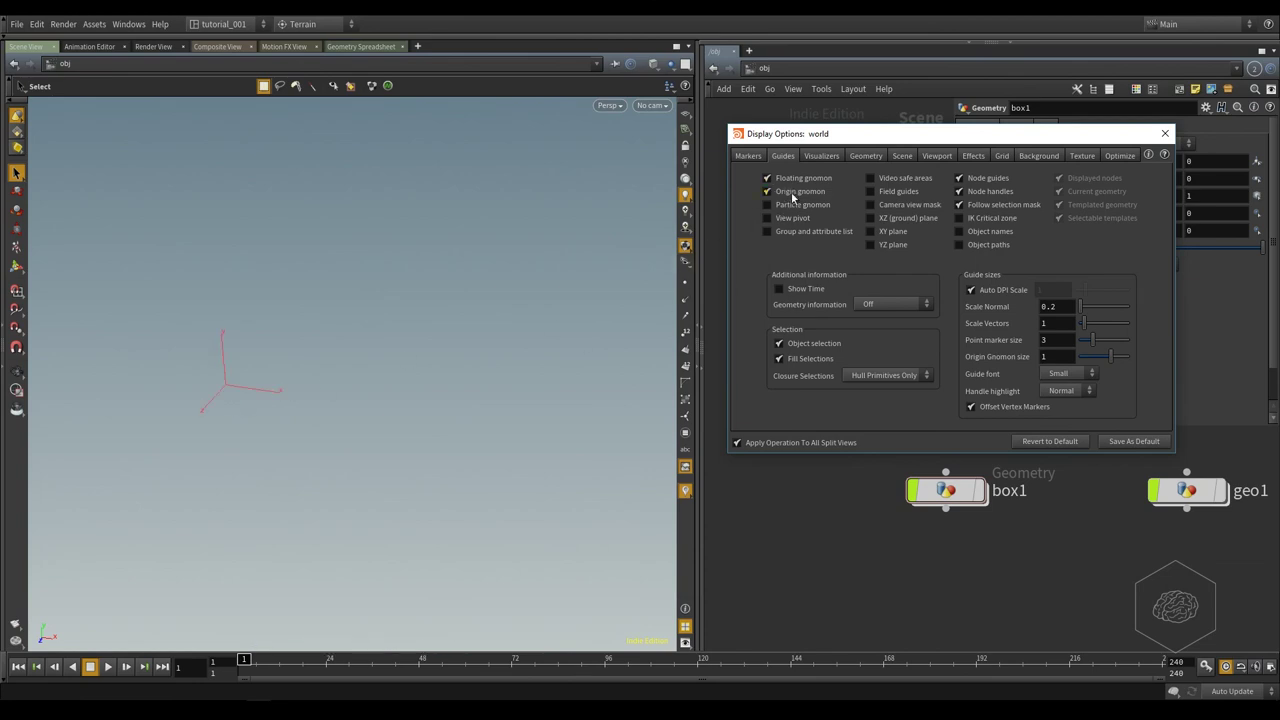
Try the Dark and Grey viewport background color schemes, ending on Dark.
click(1038, 156)
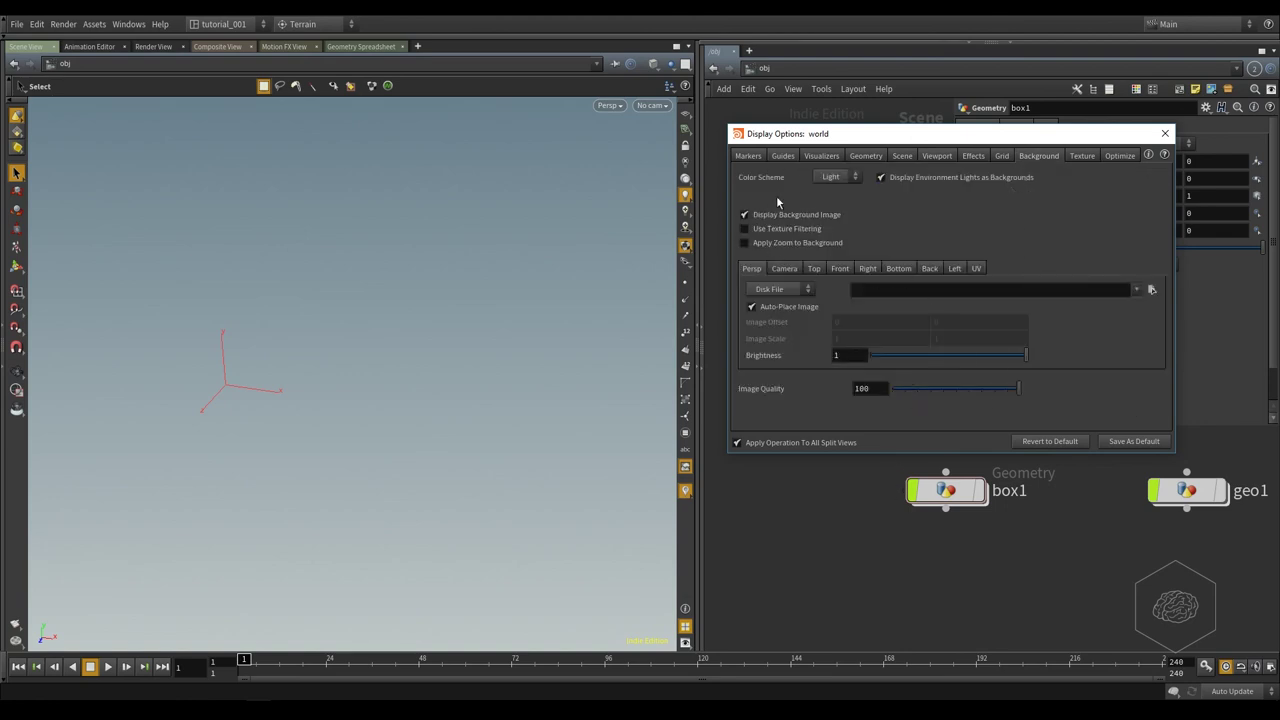
click(838, 176)
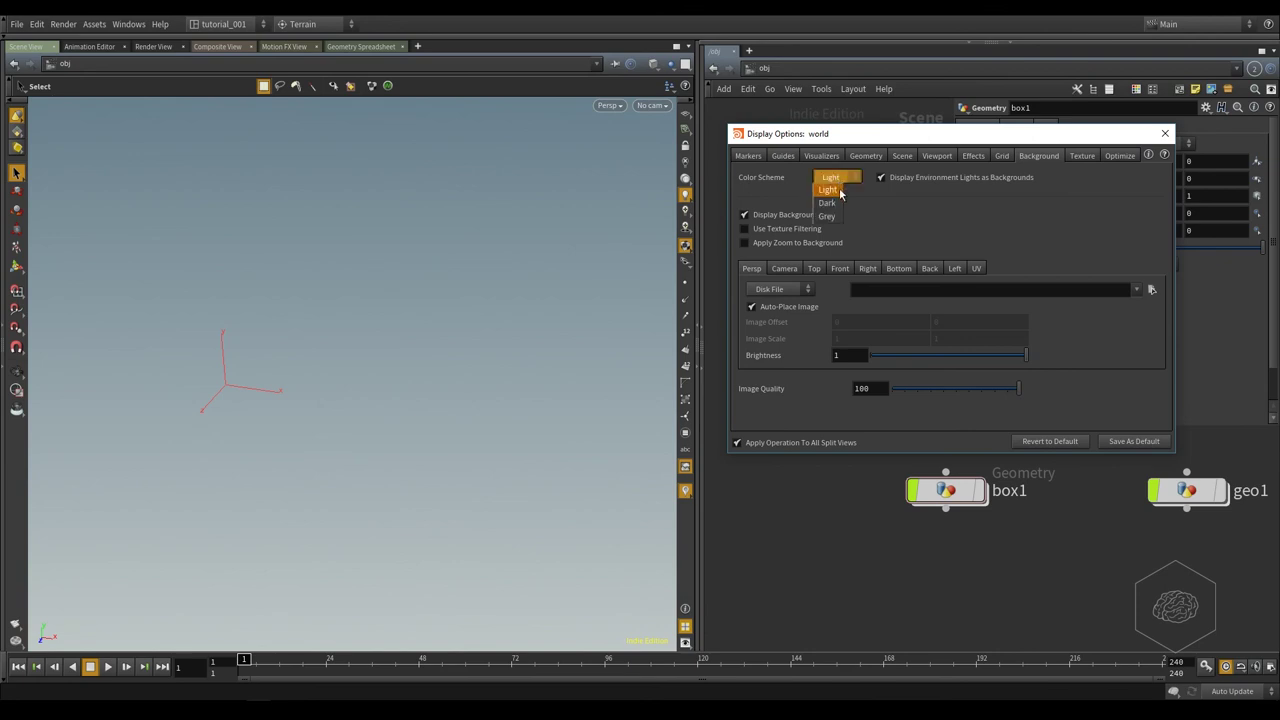
click(836, 190)
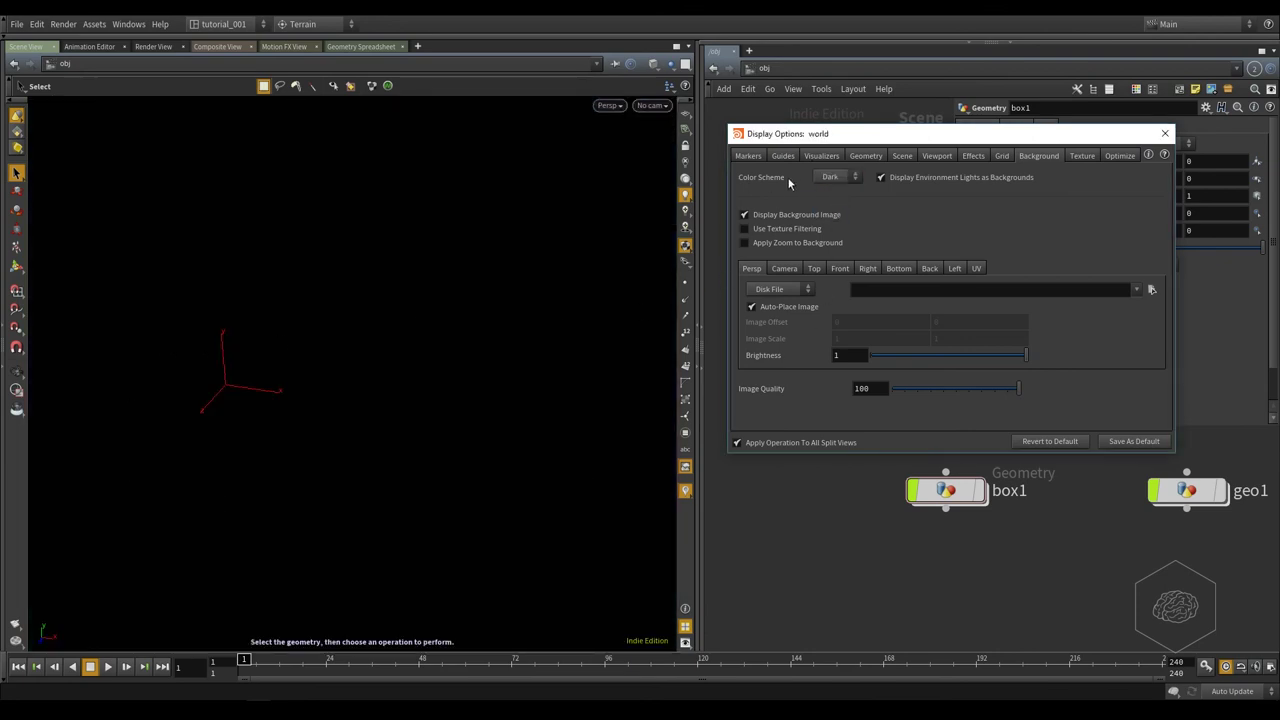
click(852, 177)
click(827, 217)
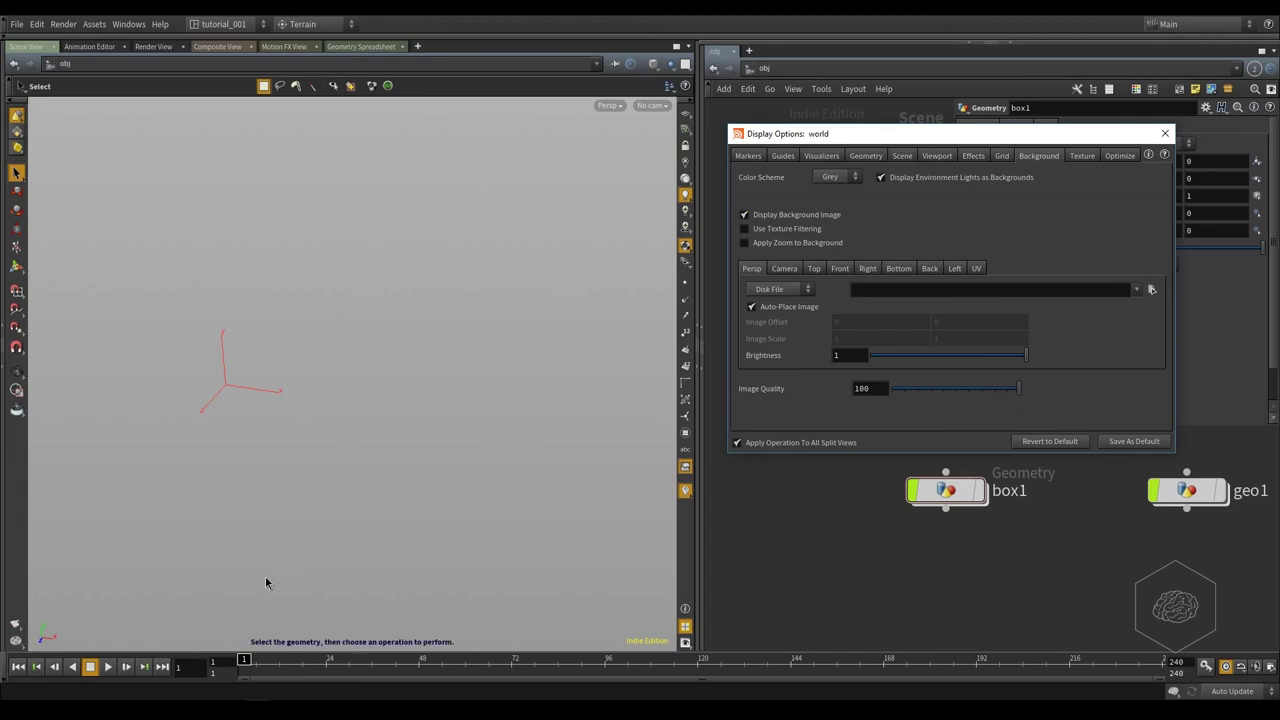
click(826, 177)
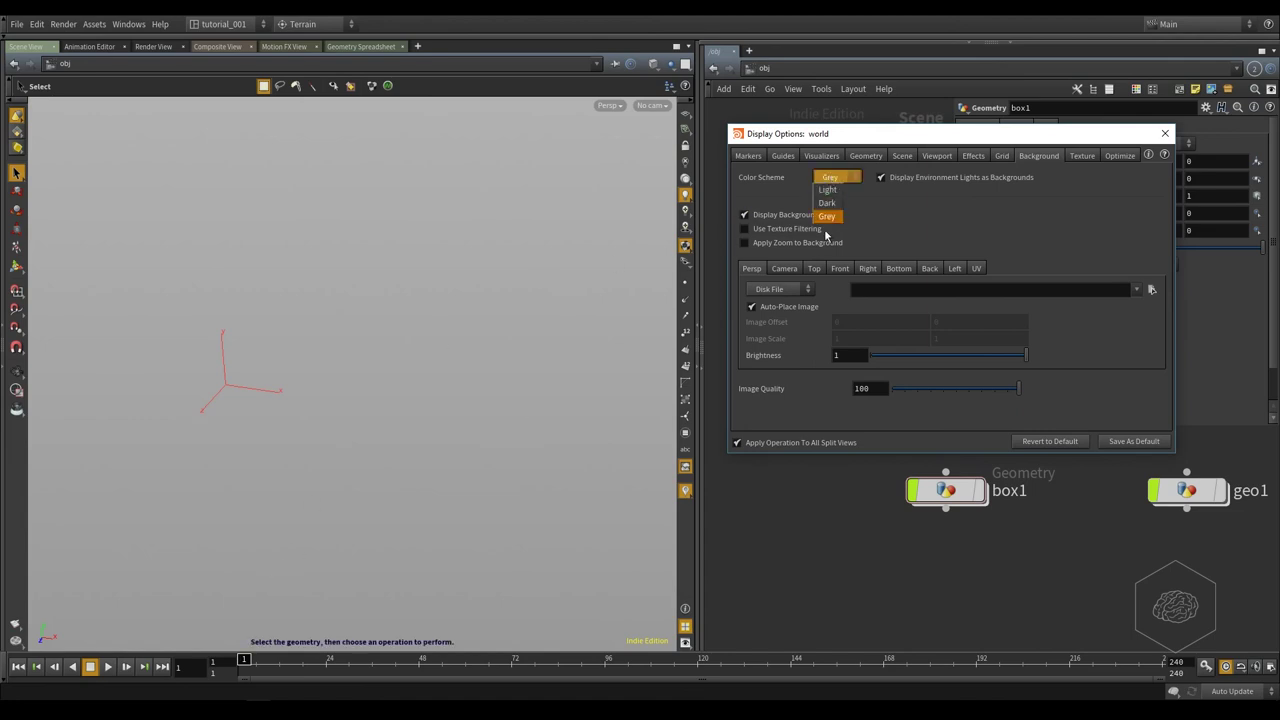
click(828, 201)
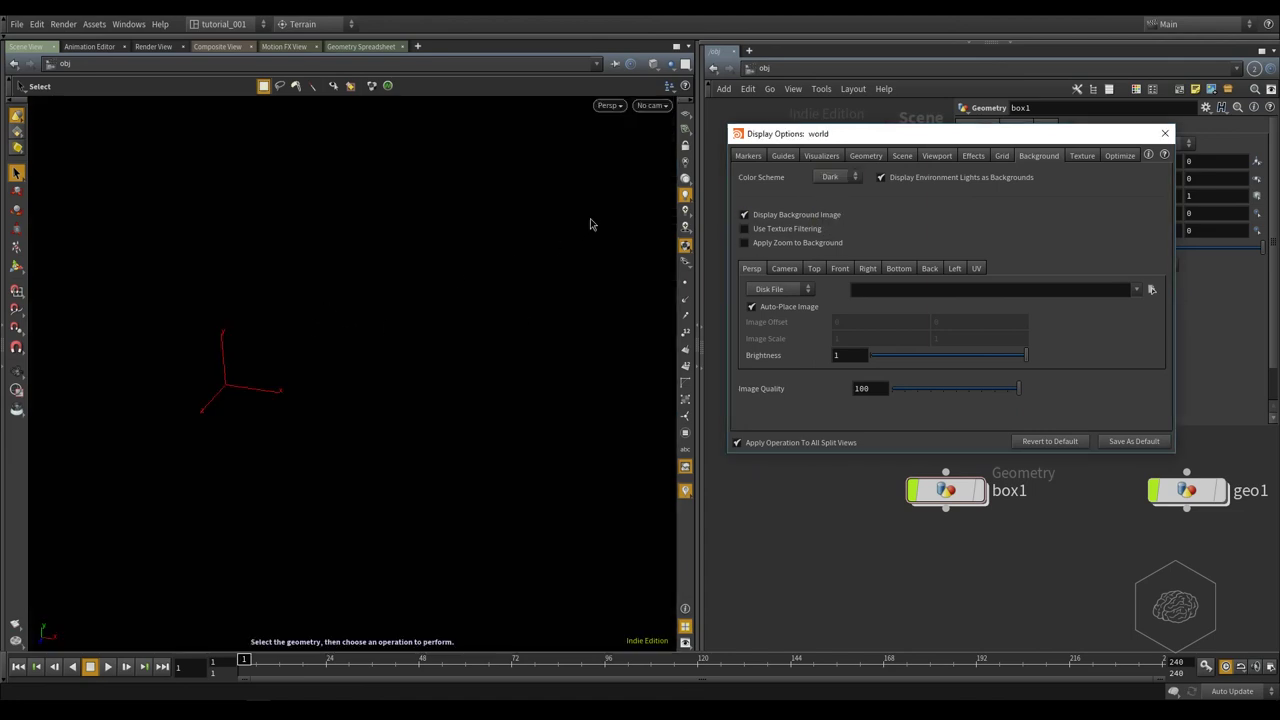
Turn the viewport's reference grid on and set the background color scheme to Light.
click(685, 113)
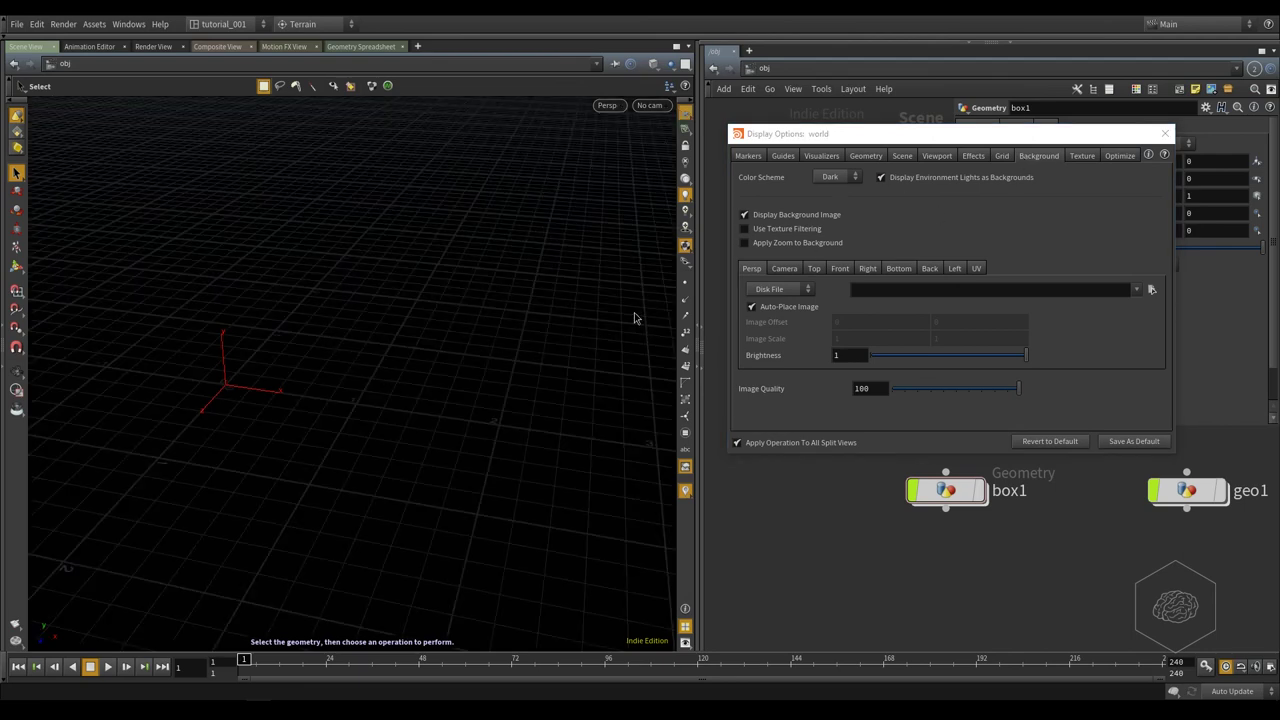
click(833, 177)
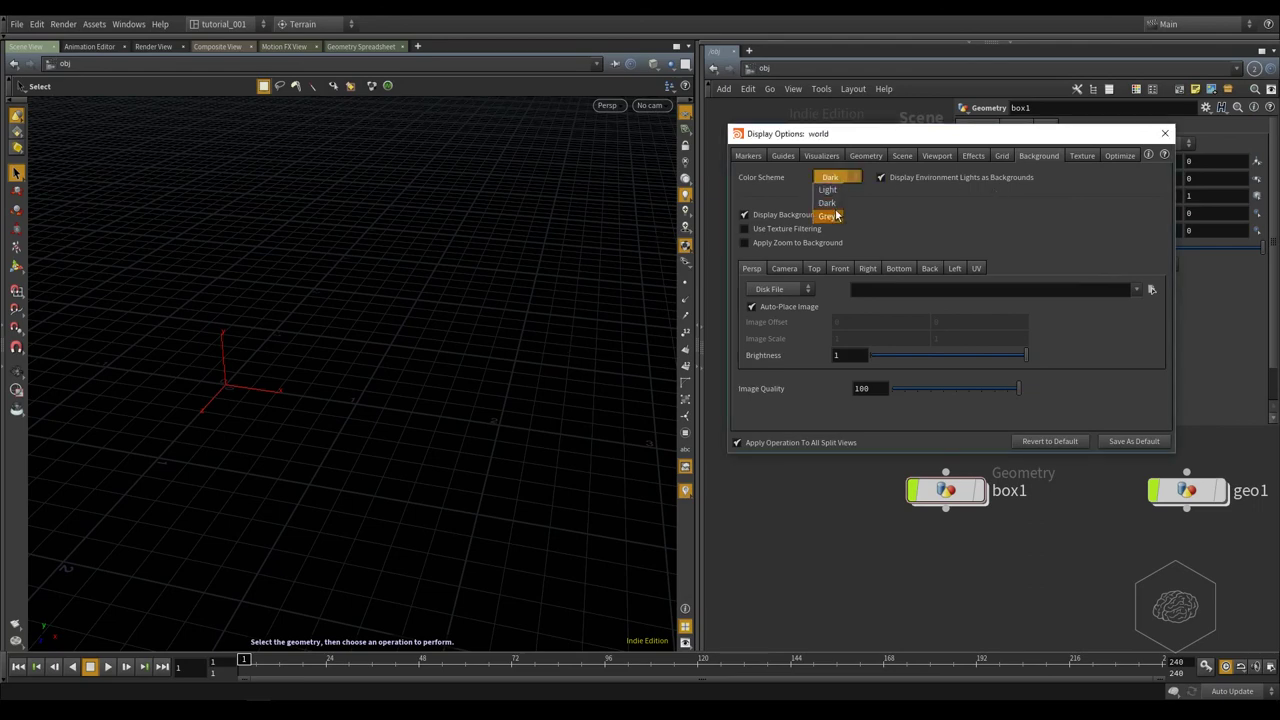
click(997, 220)
click(836, 192)
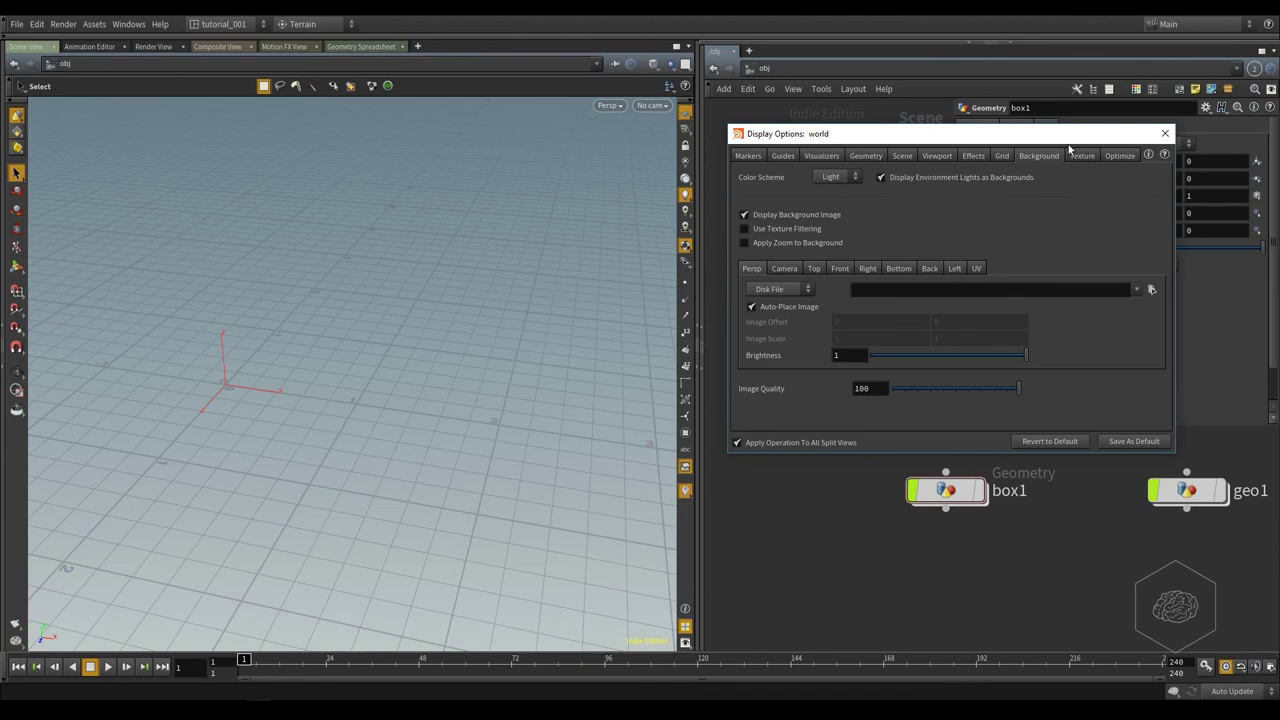
Close the Display Options window and switch the viewport layout to Four Views.
drag(1124, 132, 1079, 142)
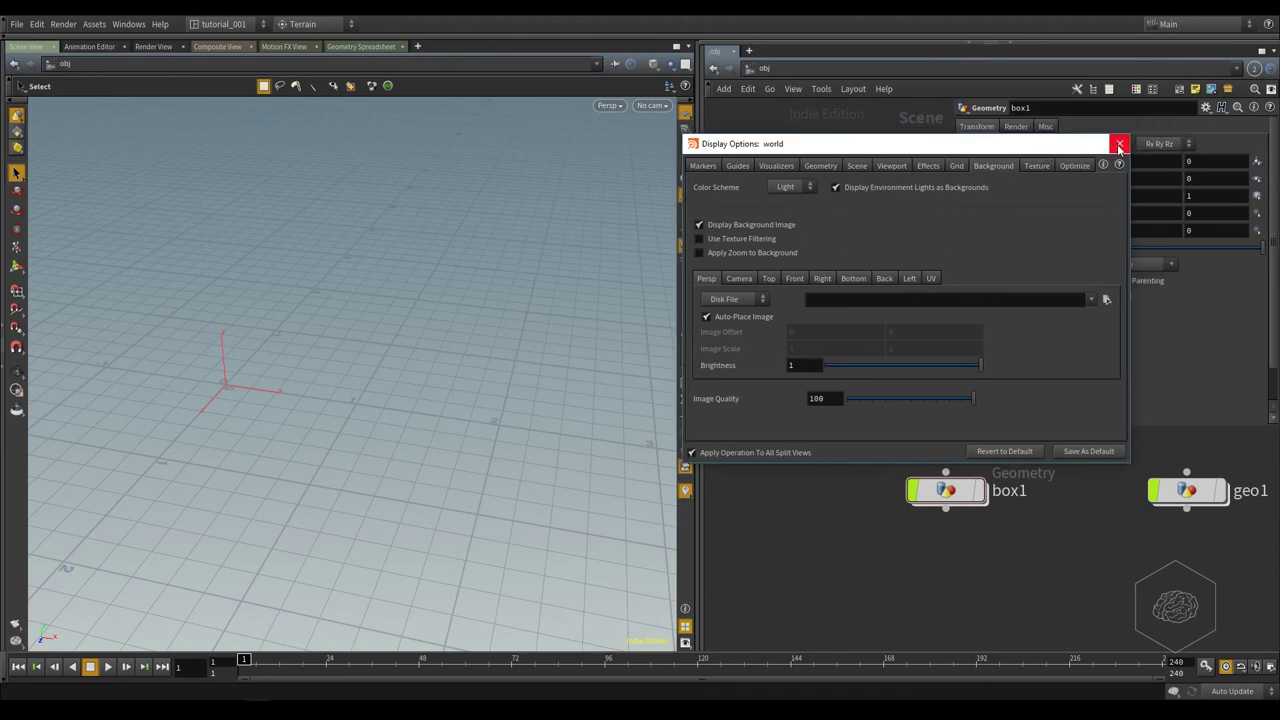
click(1119, 144)
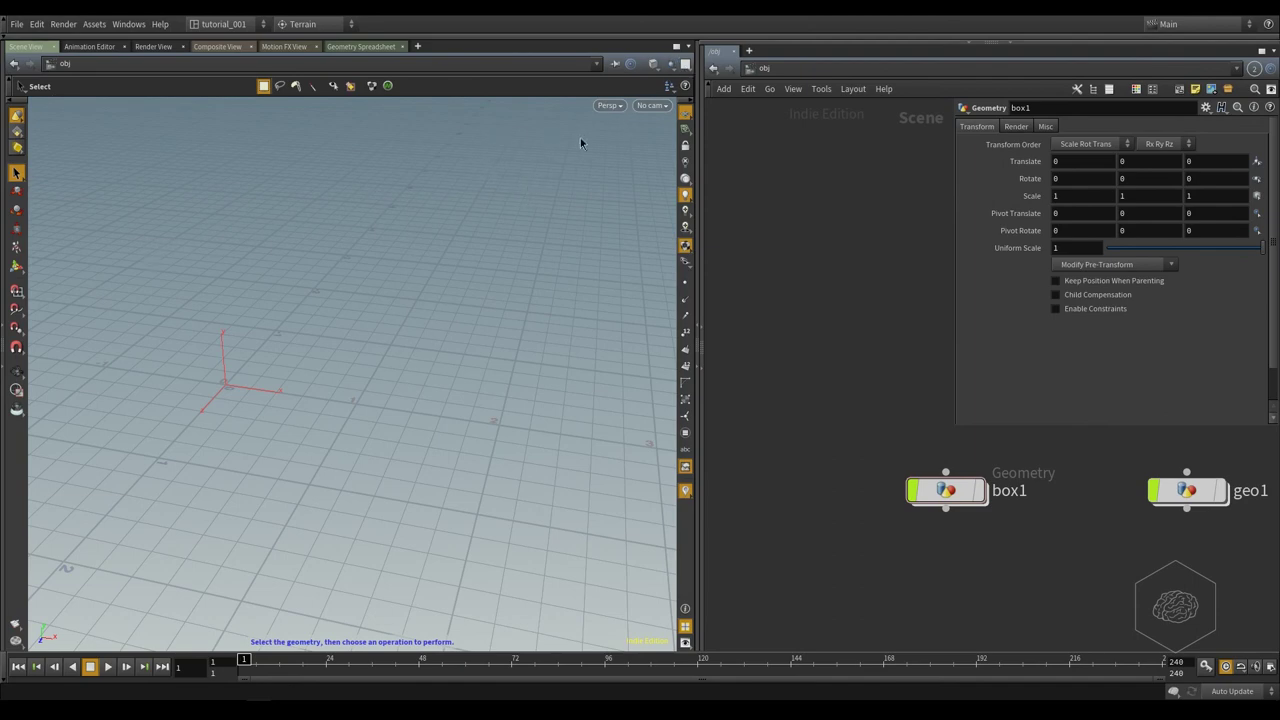
click(685, 64)
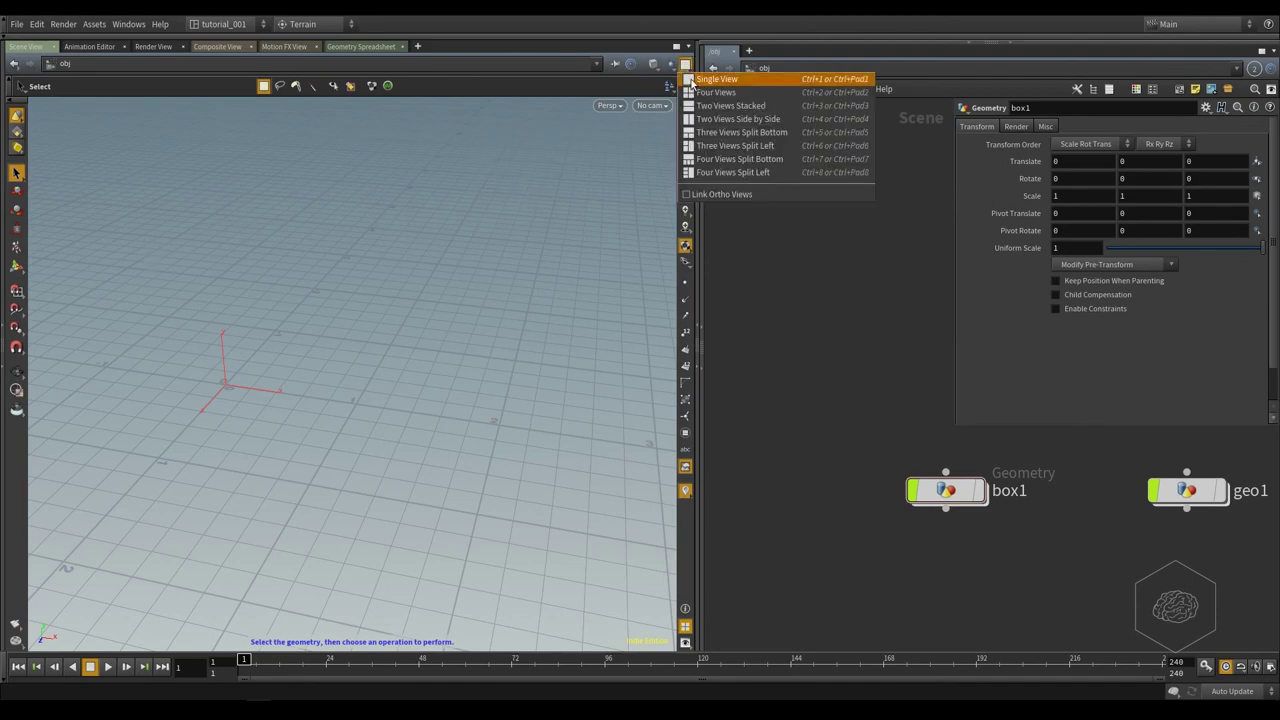
click(747, 93)
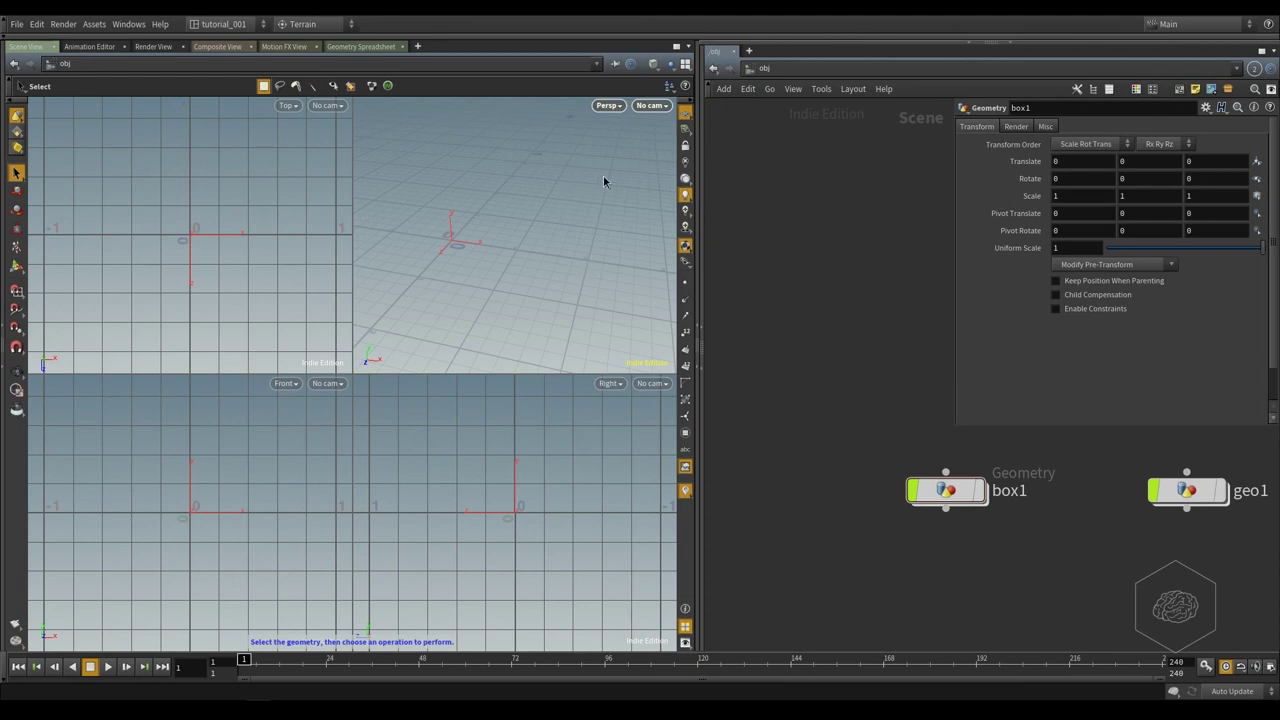
Try the Two Views Stacked and Three Views Split Bottom viewport layouts, ending on Single View.
click(685, 64)
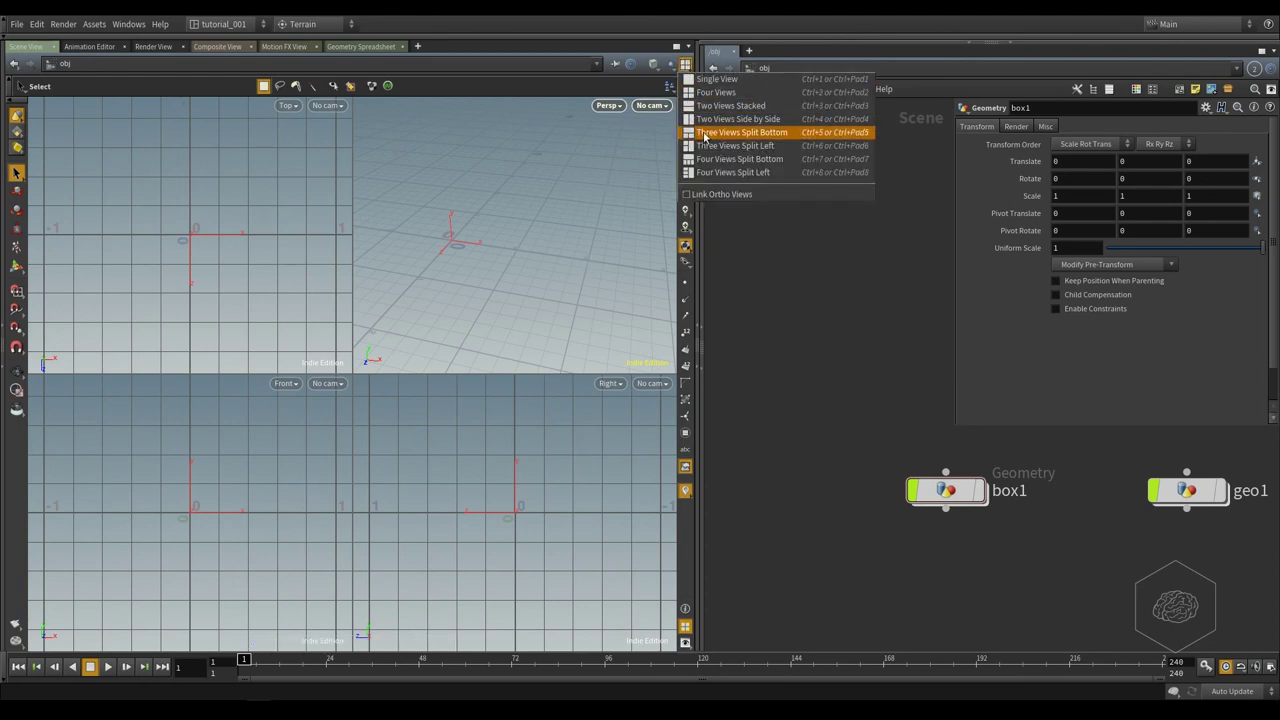
click(707, 110)
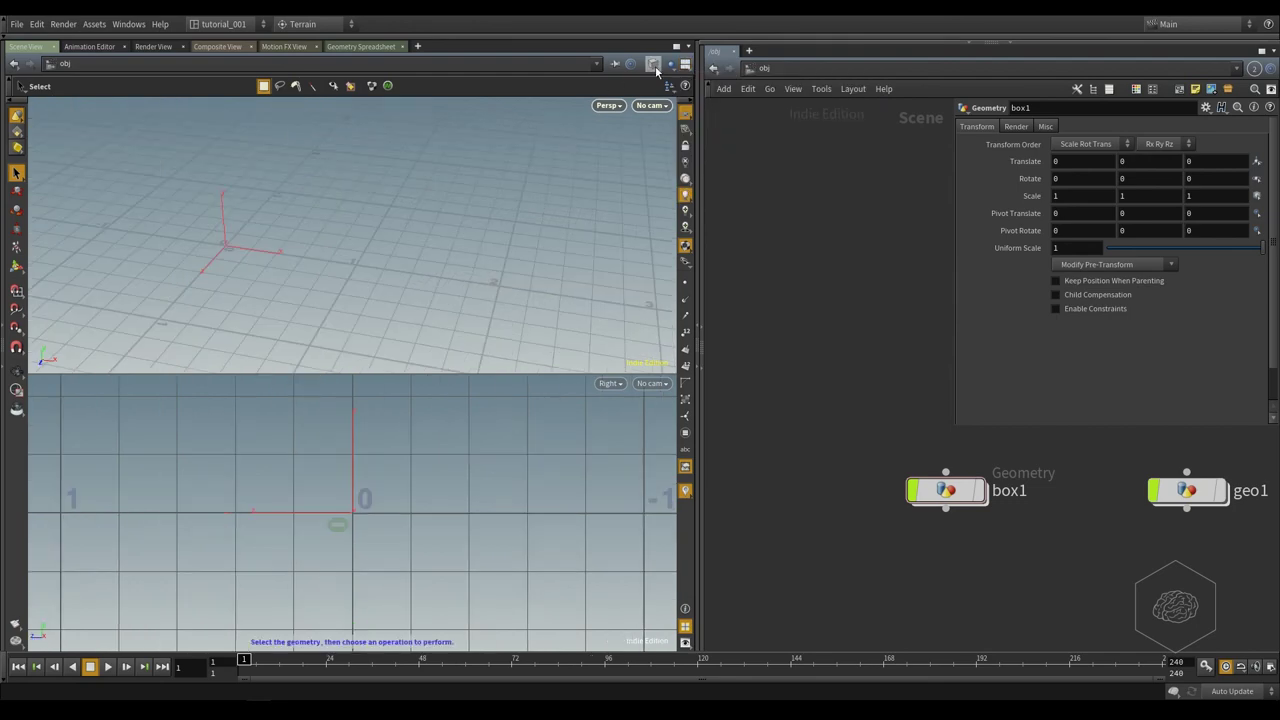
click(686, 66)
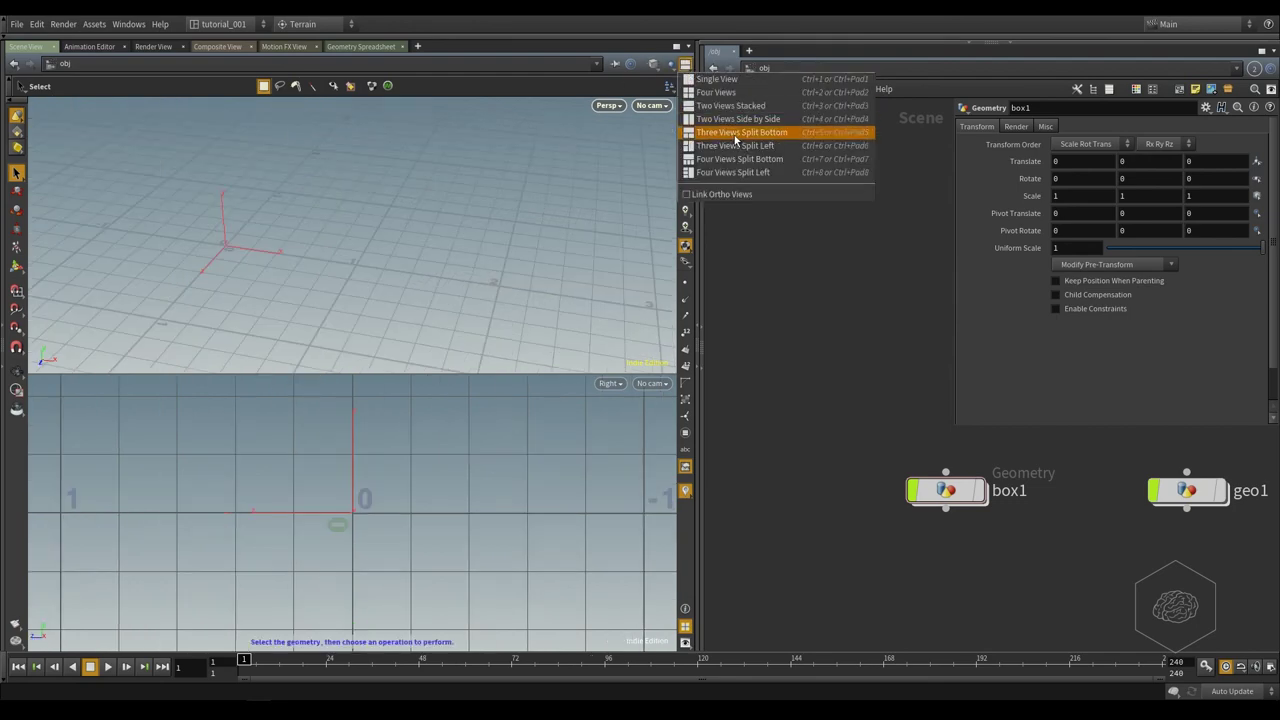
click(740, 132)
click(685, 65)
click(714, 79)
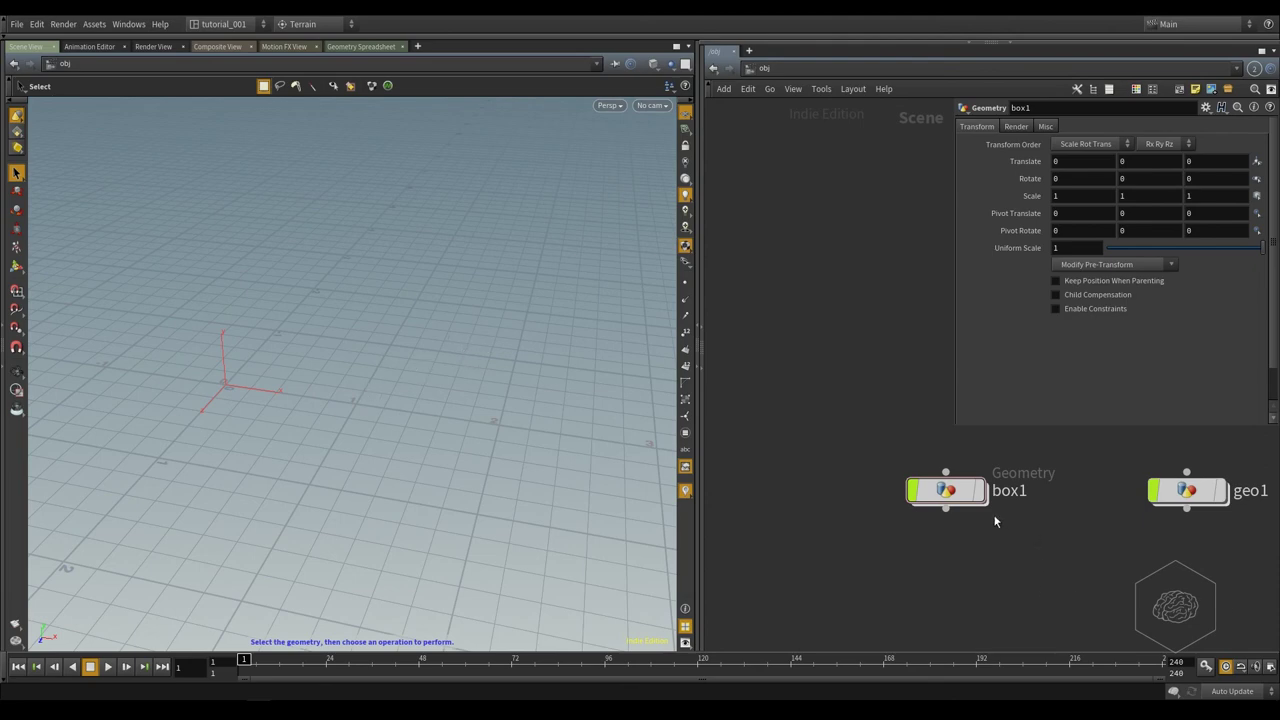
Turn on the display flags of the box1 and geo1 objects.
click(986, 448)
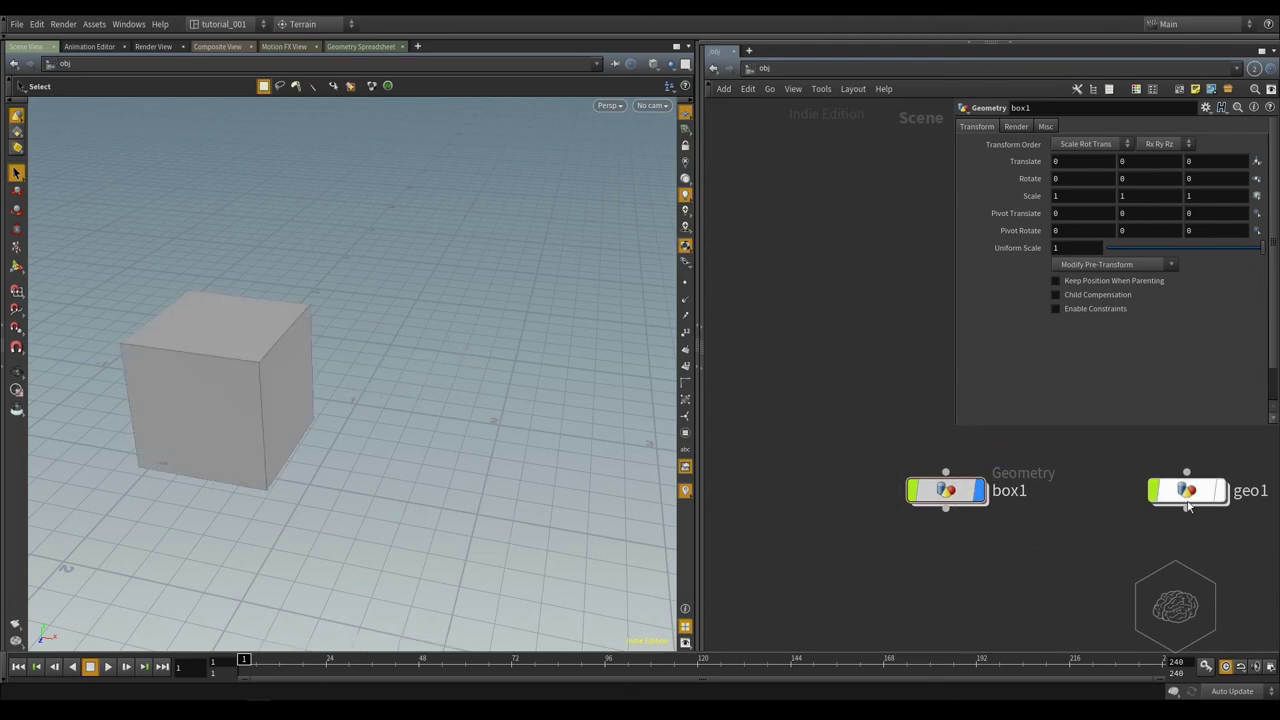
click(1228, 448)
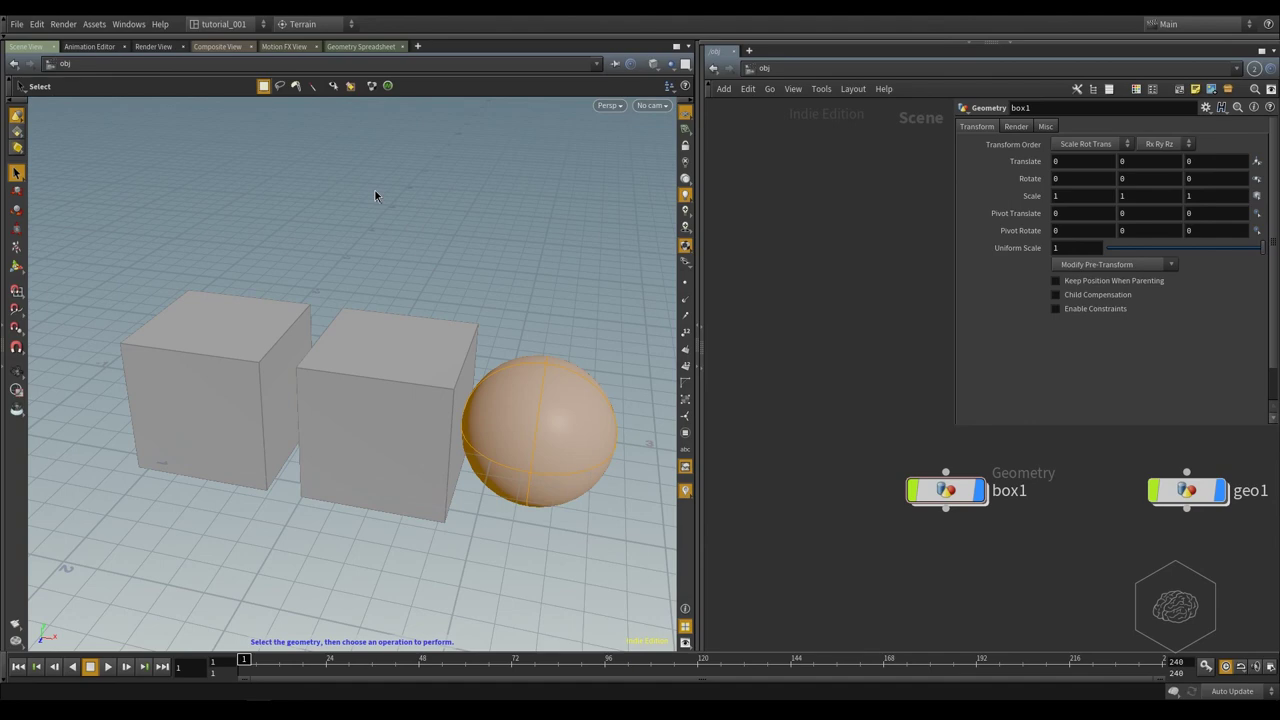
Tumble, pan and zoom the perspective view to inspect the two boxes and the sphere from different angles.
key(Escape)
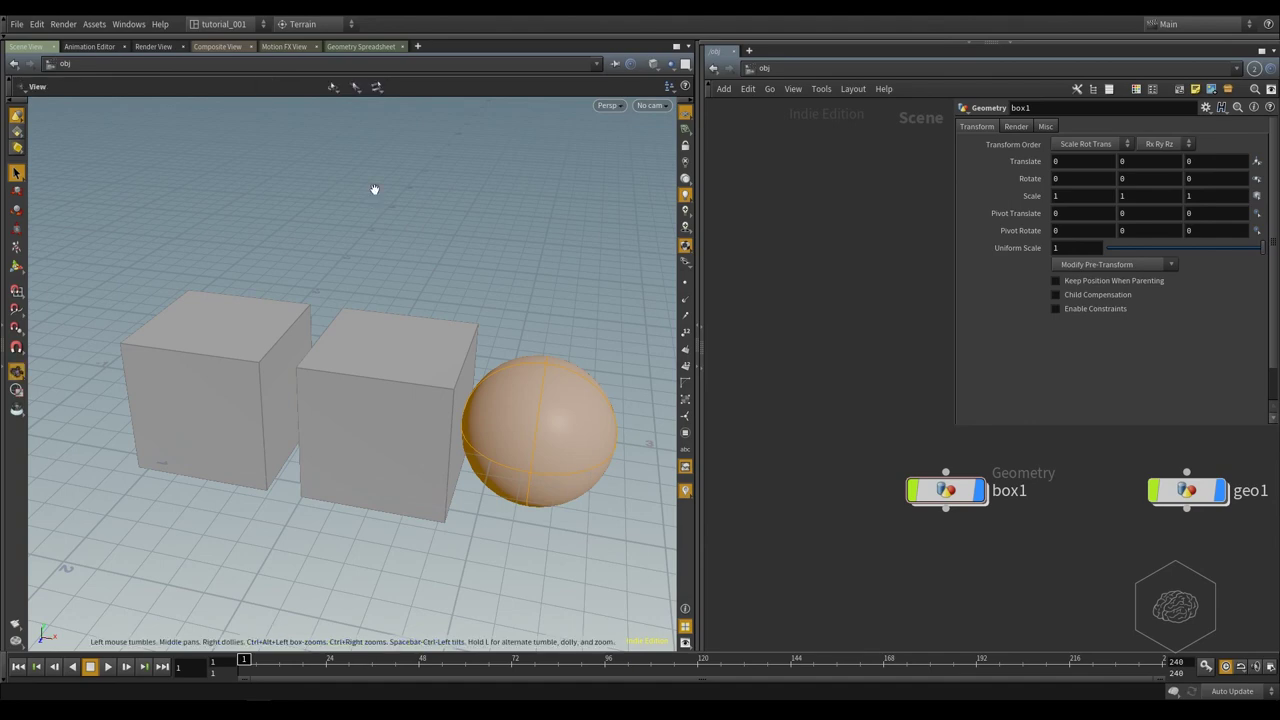
drag(374, 189, 373, 209)
key(s)
click(417, 292)
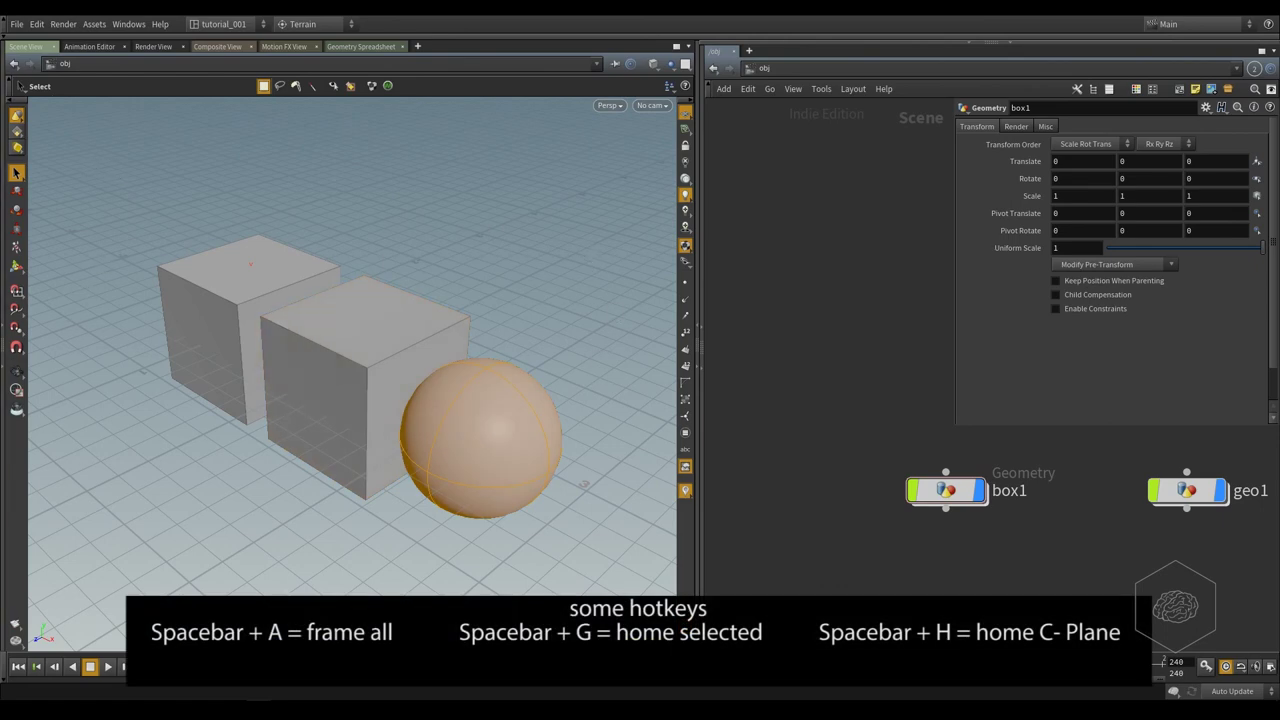
key(space)
drag(109, 209, 554, 425)
middle_drag(554, 425, 306, 422)
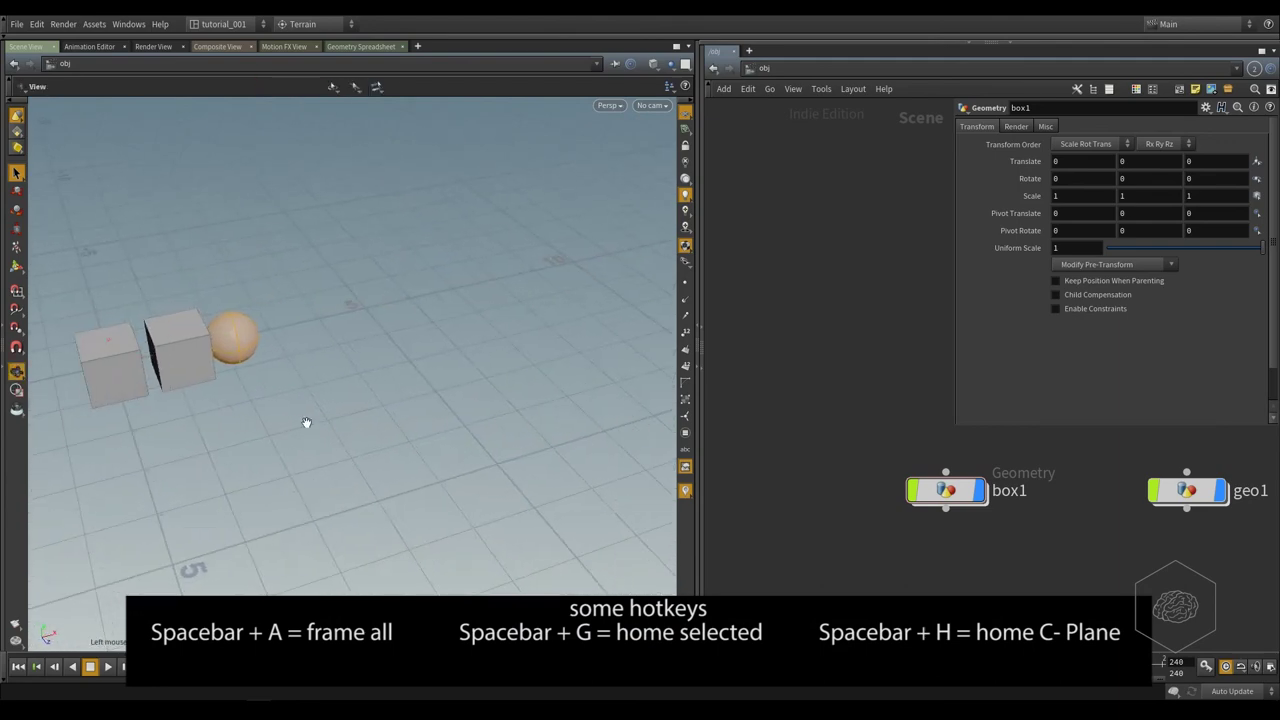
scroll(306, 422, up, 5)
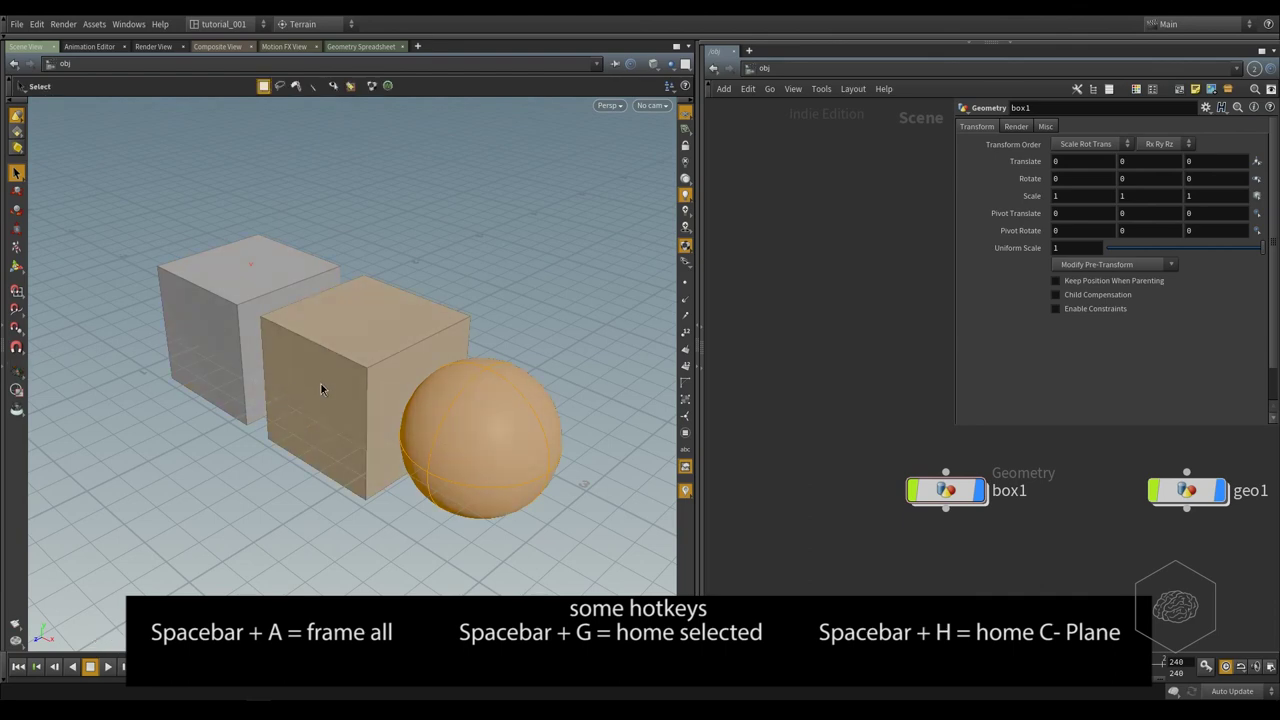
Home the perspective view on the construction plane, frame all objects and return to view navigation.
key(space+h)
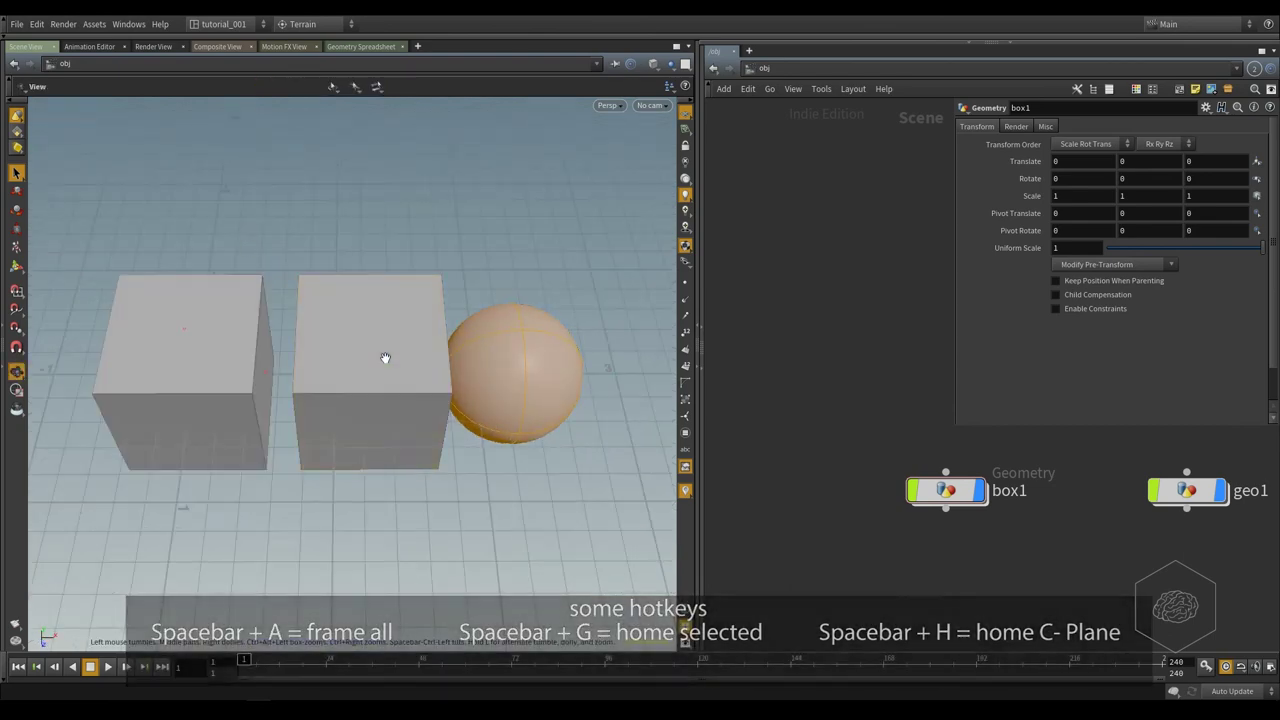
key(space+a)
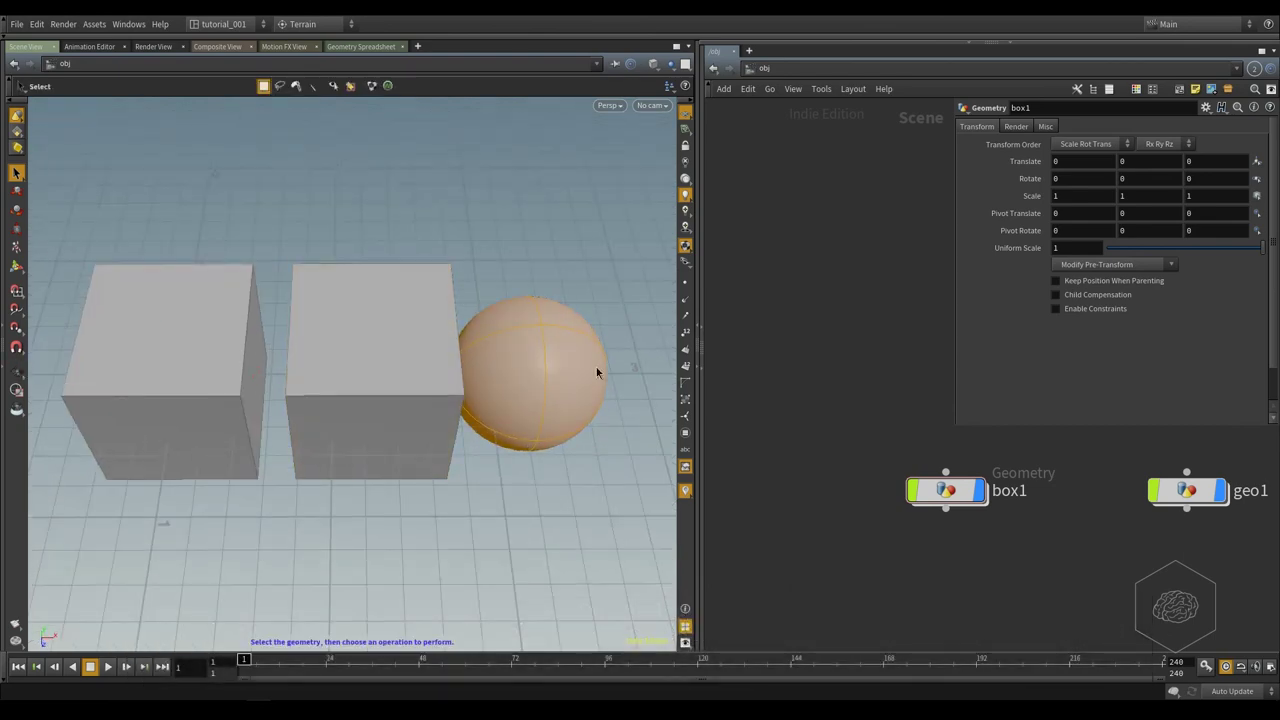
click(16, 227)
key(Escape)
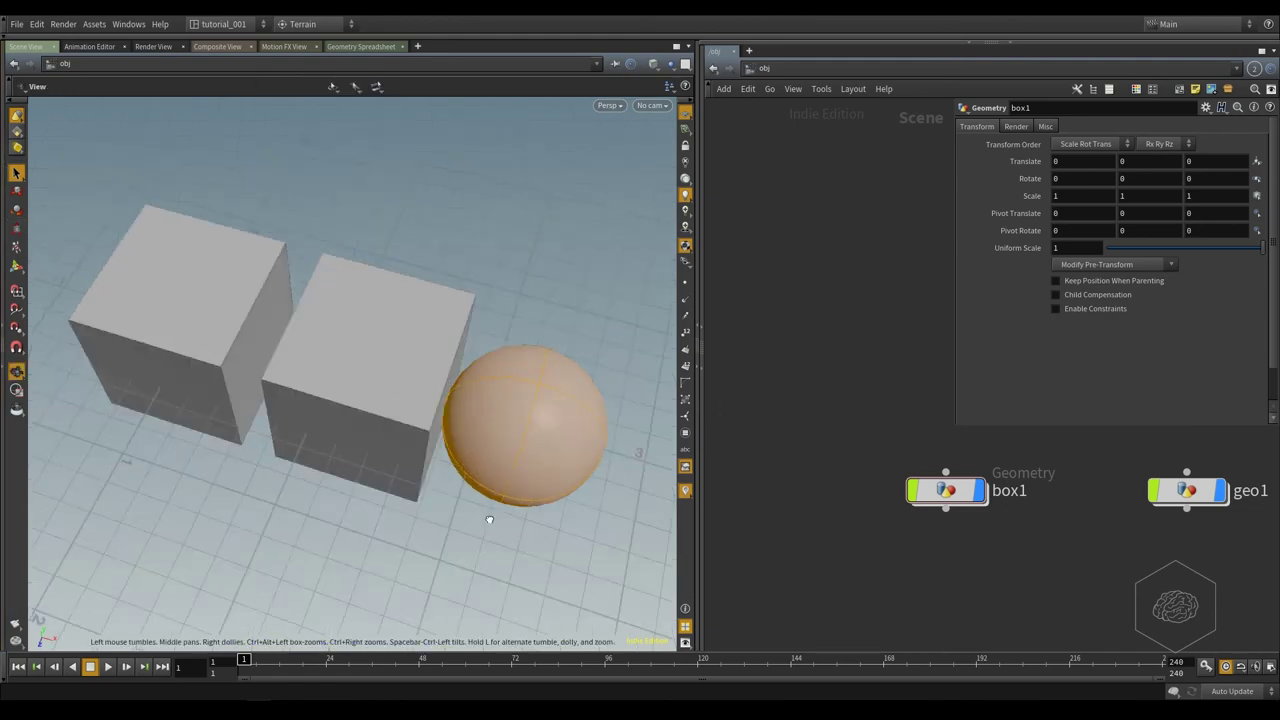